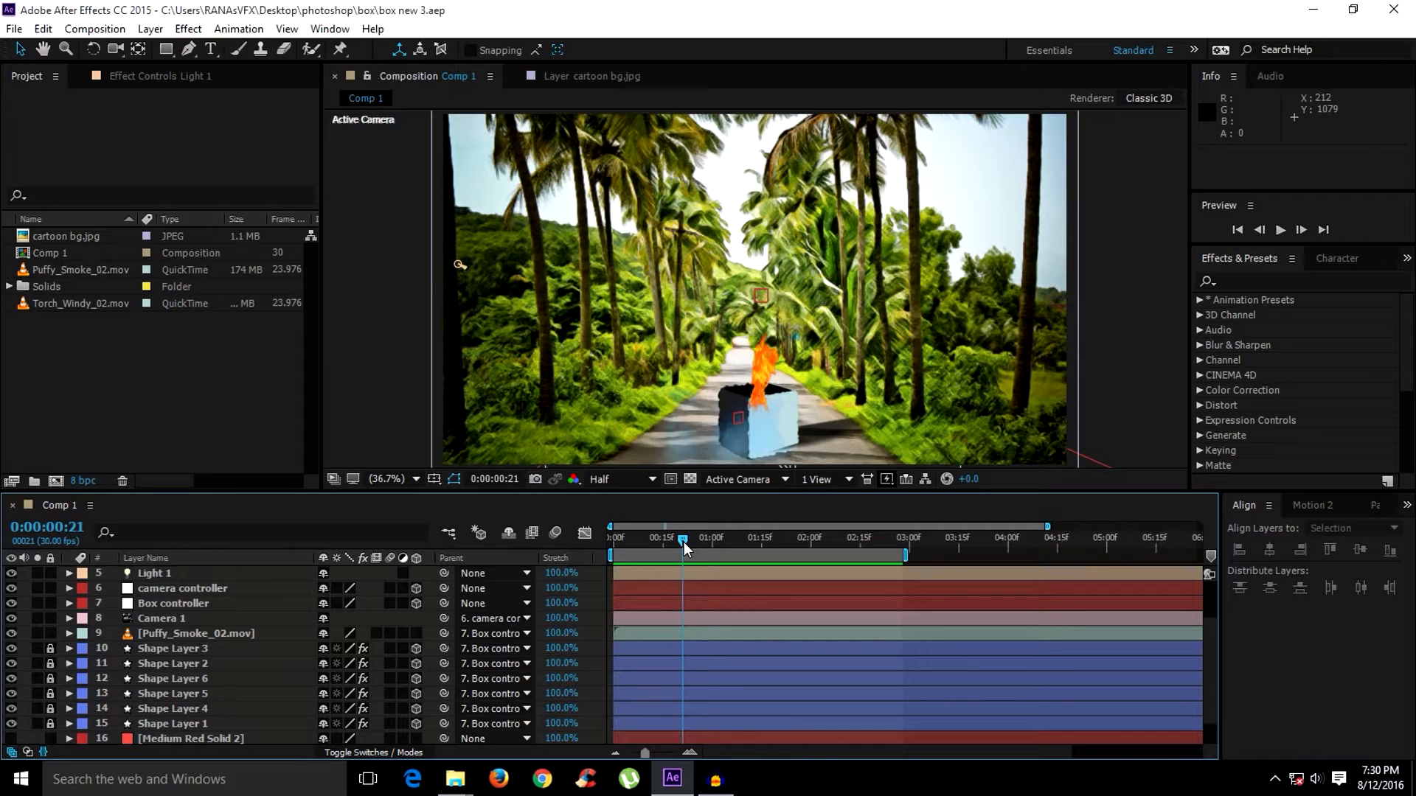
# Play back the finished burning box animation in Comp 1 and stop the preview.
pyautogui.press('space')
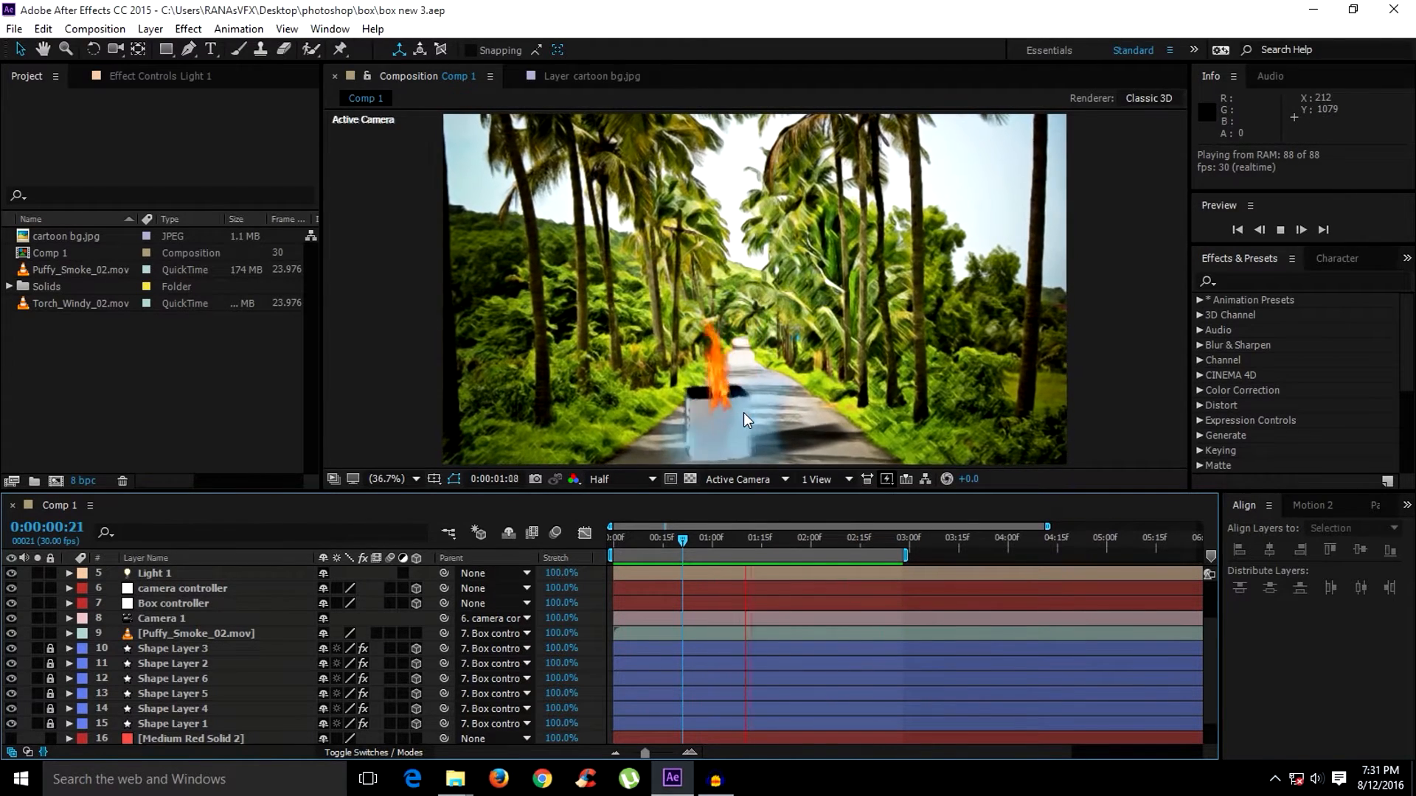
pyautogui.press('space')
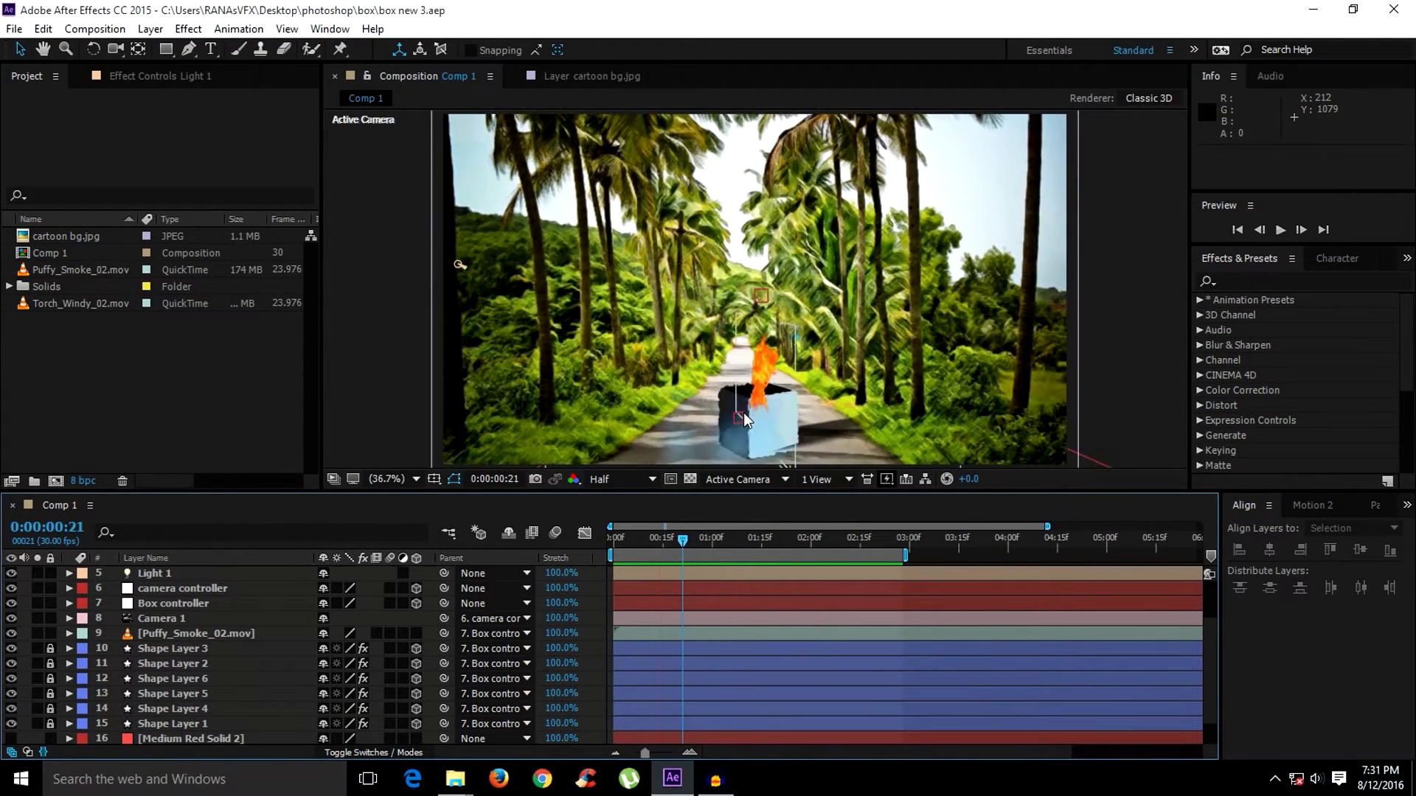
# Create a new 1920 x 1080 px composition at 30 frames per second with a duration of 8 seconds.
pyautogui.click(96, 28)
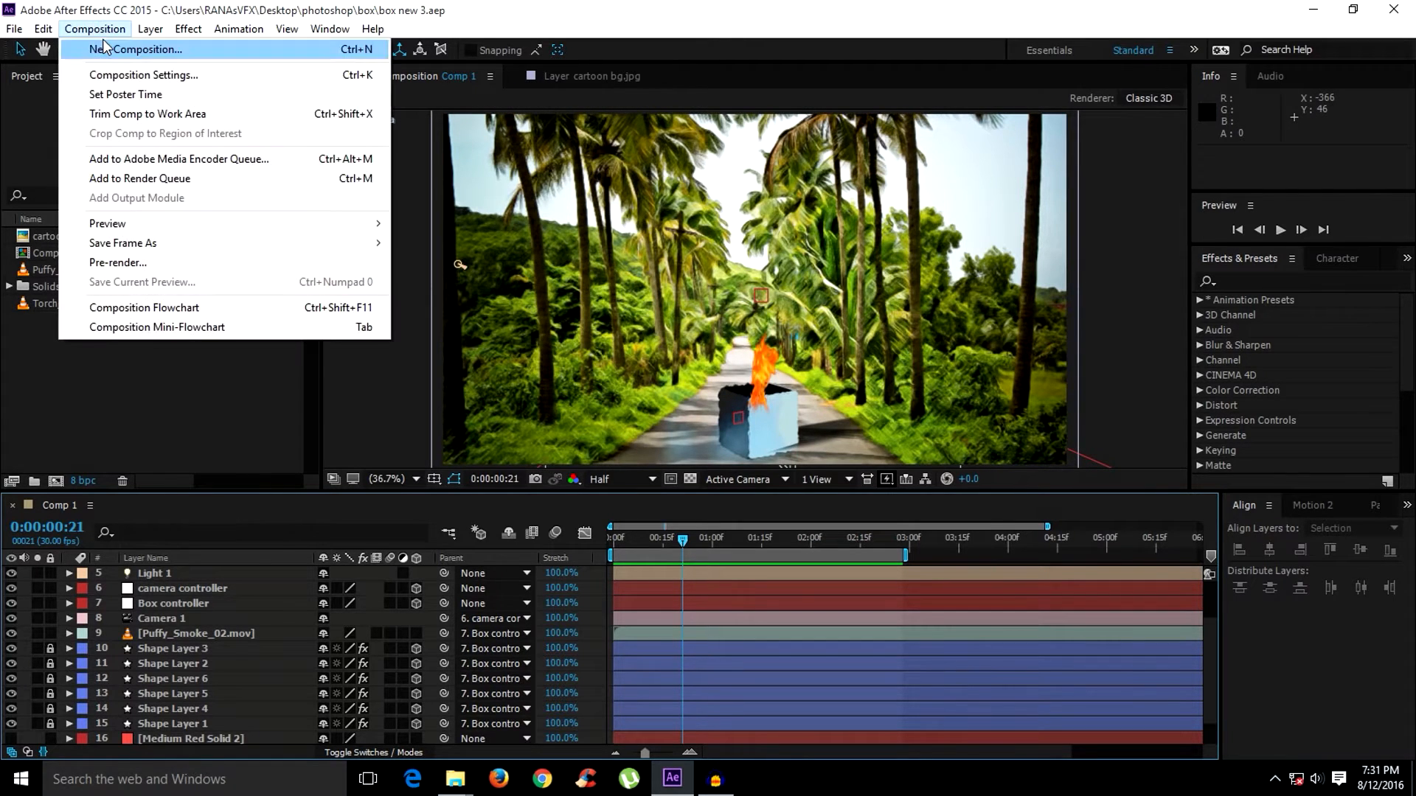
pyautogui.click(118, 49)
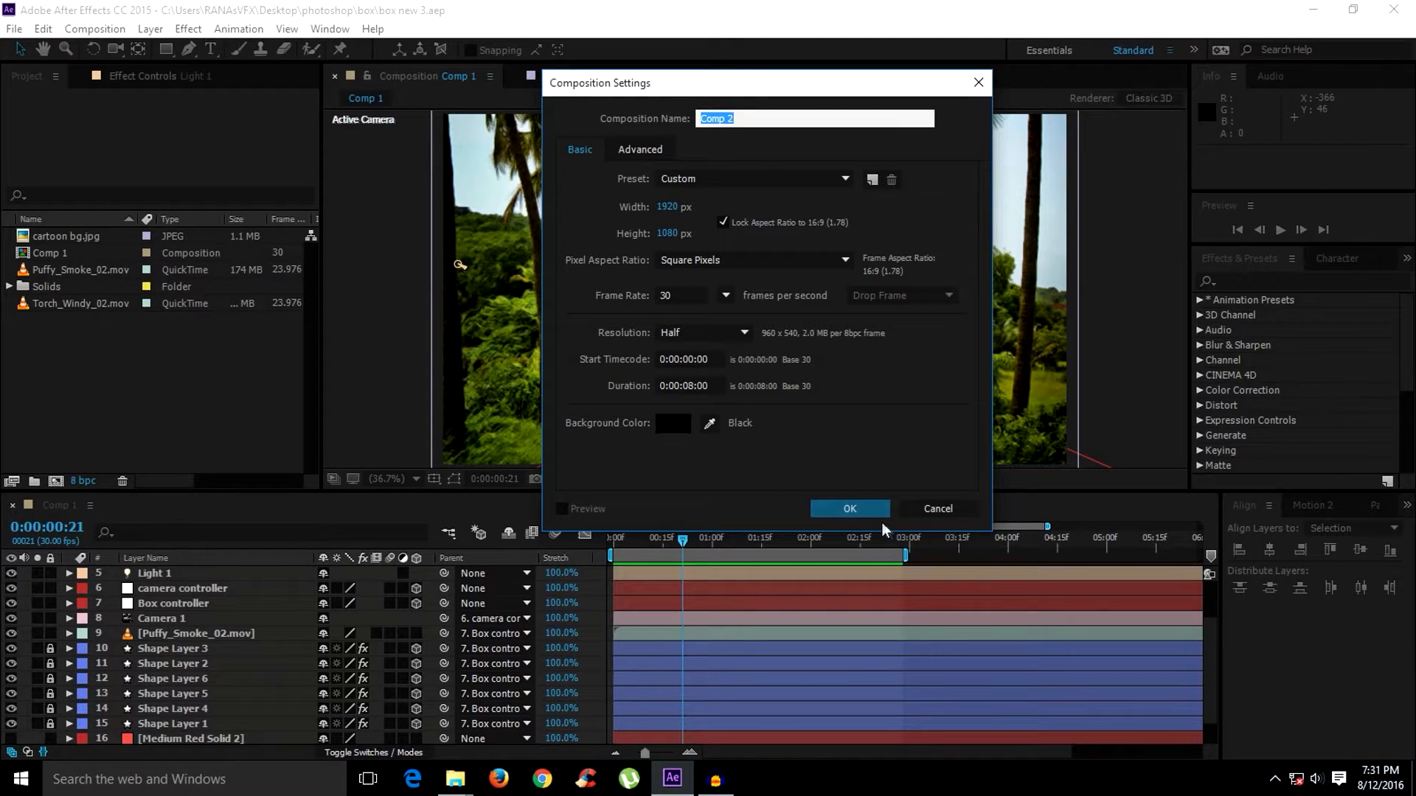
pyautogui.click(849, 509)
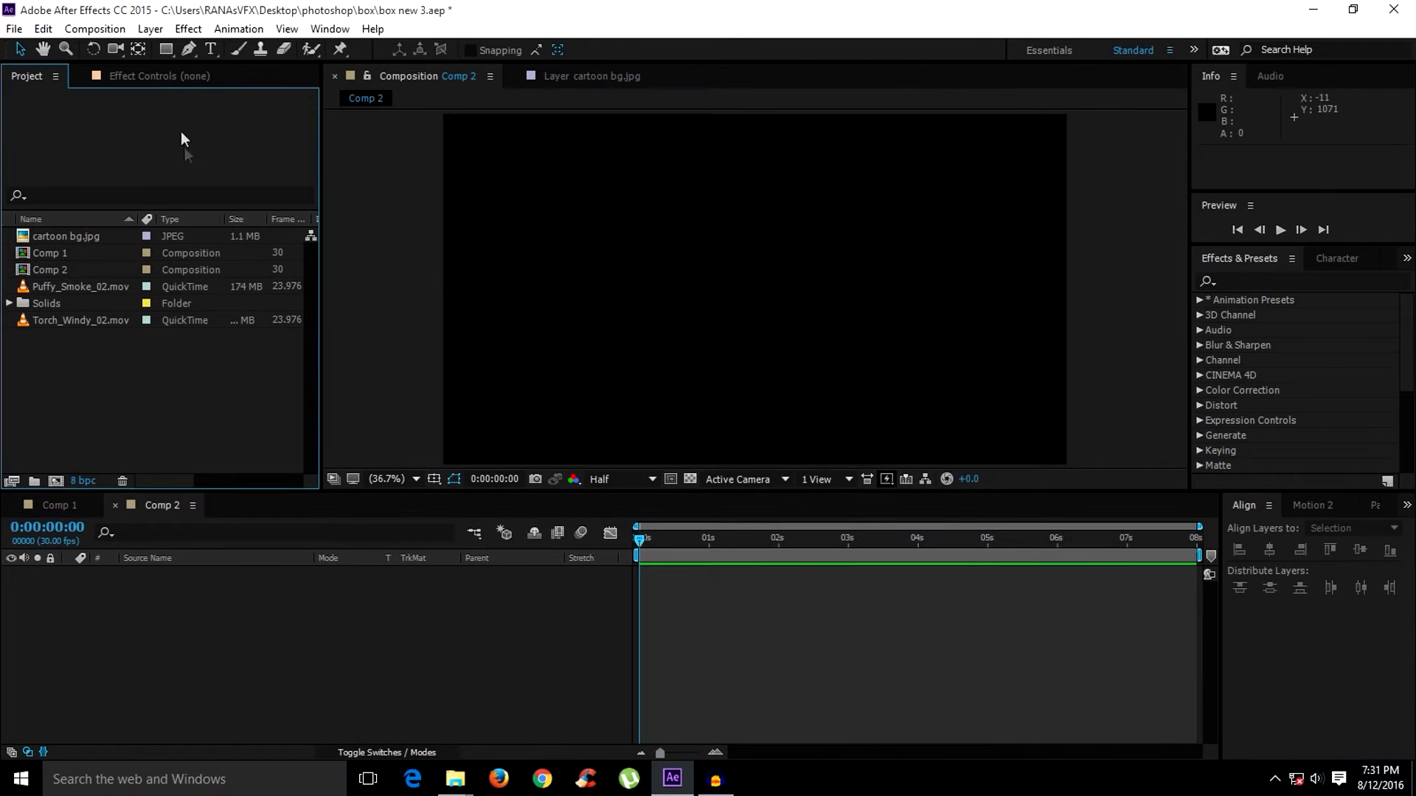
# Draw a filled square with the Rectangle tool near the frame's middle and centre it horizontally and vertically in the composition.
pyautogui.click(165, 51)
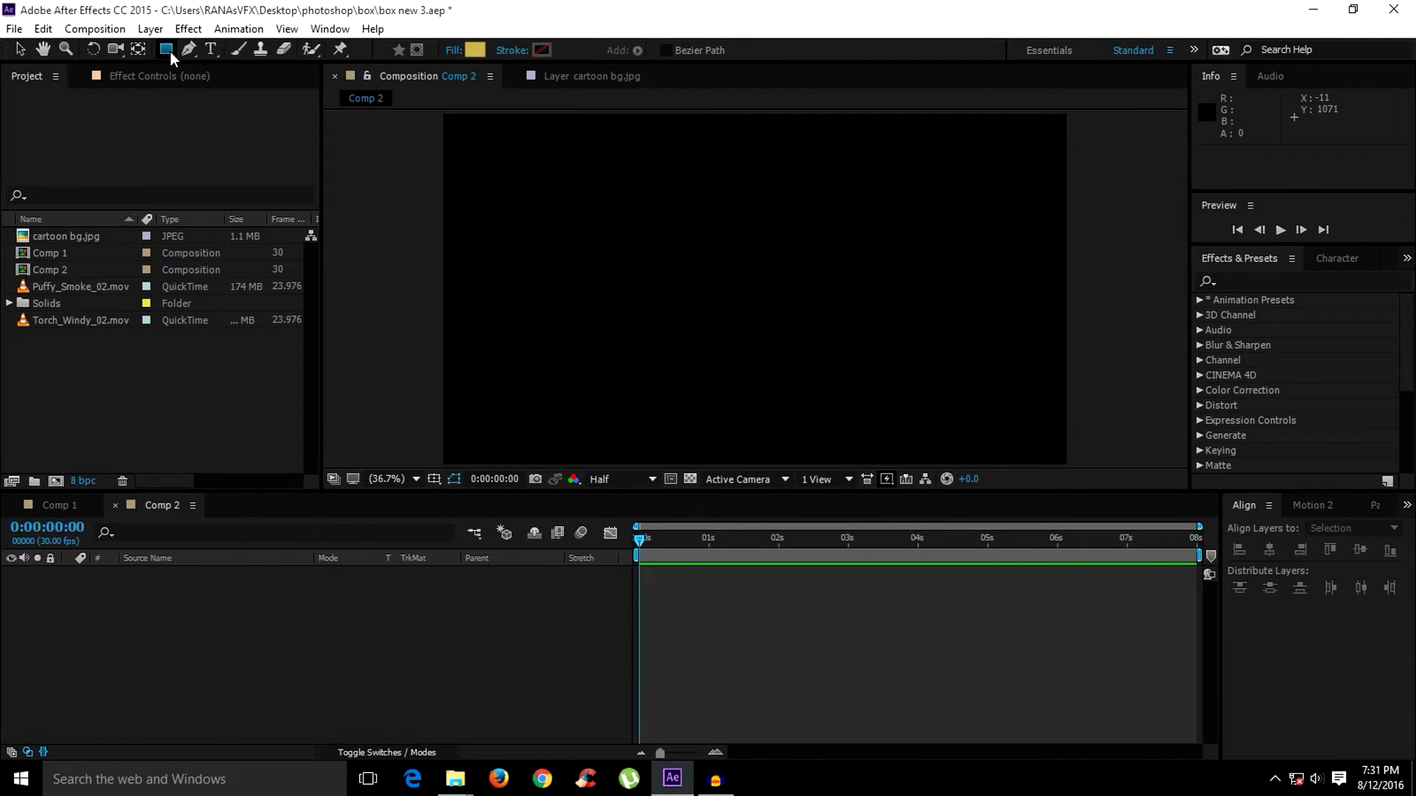
pyautogui.moveTo(170, 52); pyautogui.dragTo(206, 51)
pyautogui.moveTo(683, 236); pyautogui.dragTo(825, 377)
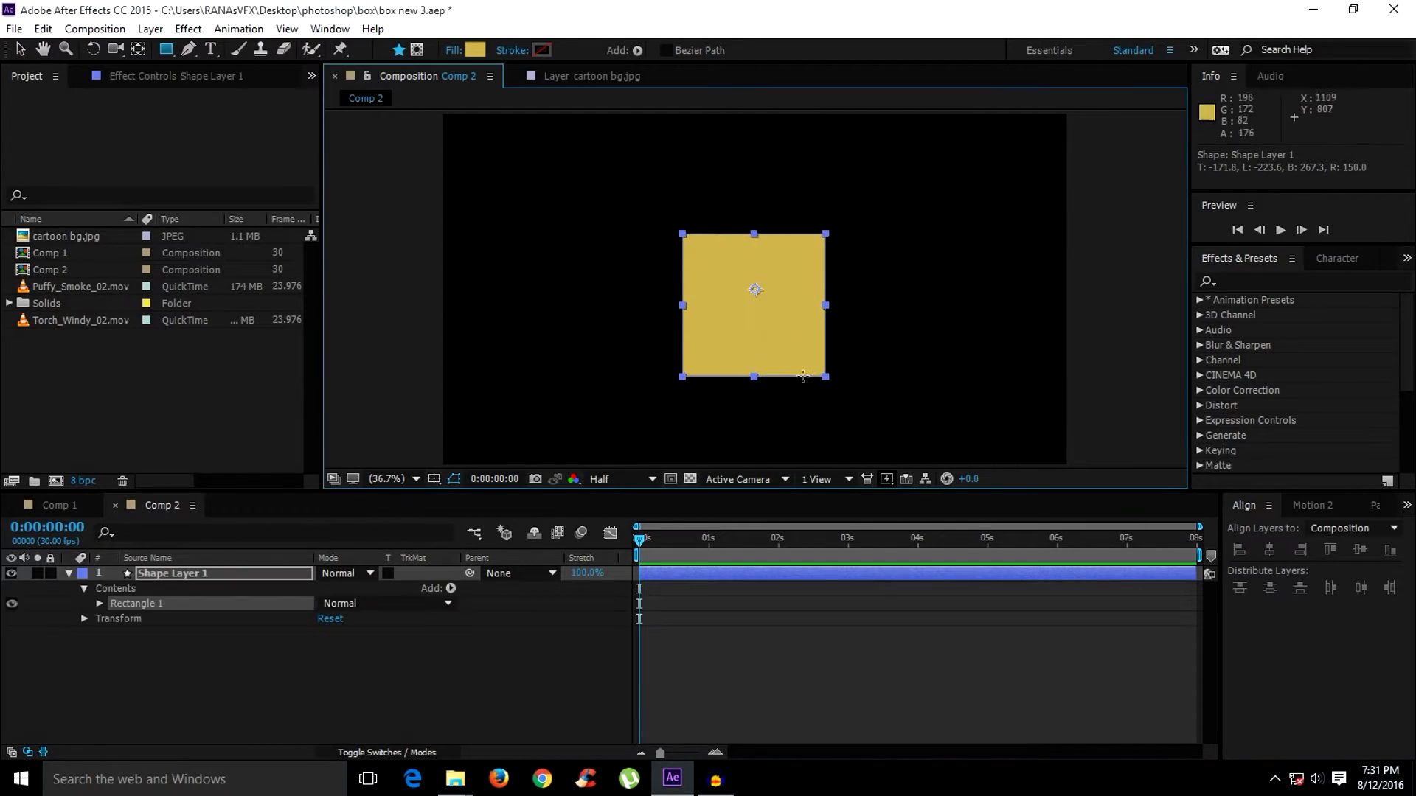
pyautogui.click(1269, 549)
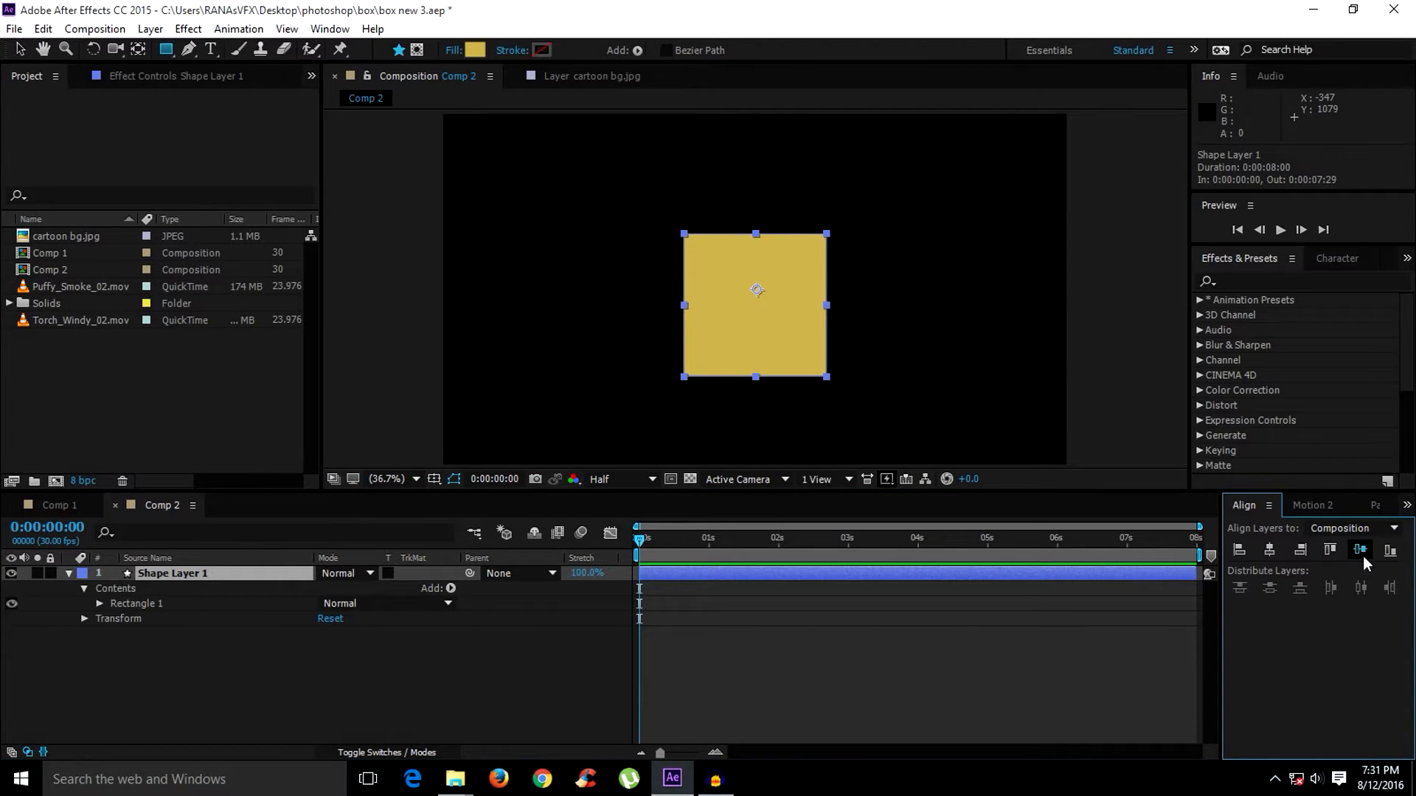
pyautogui.click(1360, 550)
# Move the square's anchor point to the exact centre of the shape using Motion v2.
pyautogui.click(1313, 505)
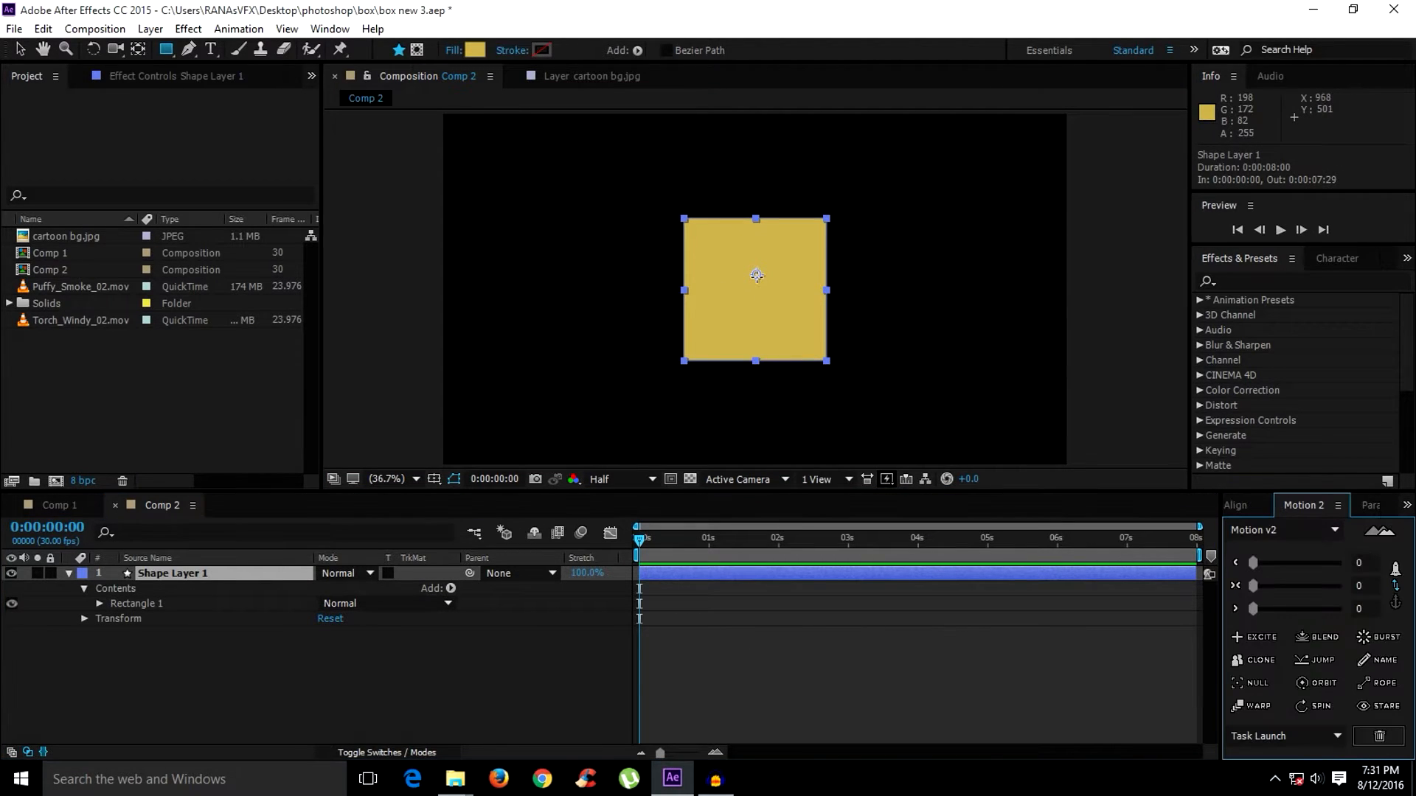
pyautogui.click(138, 48)
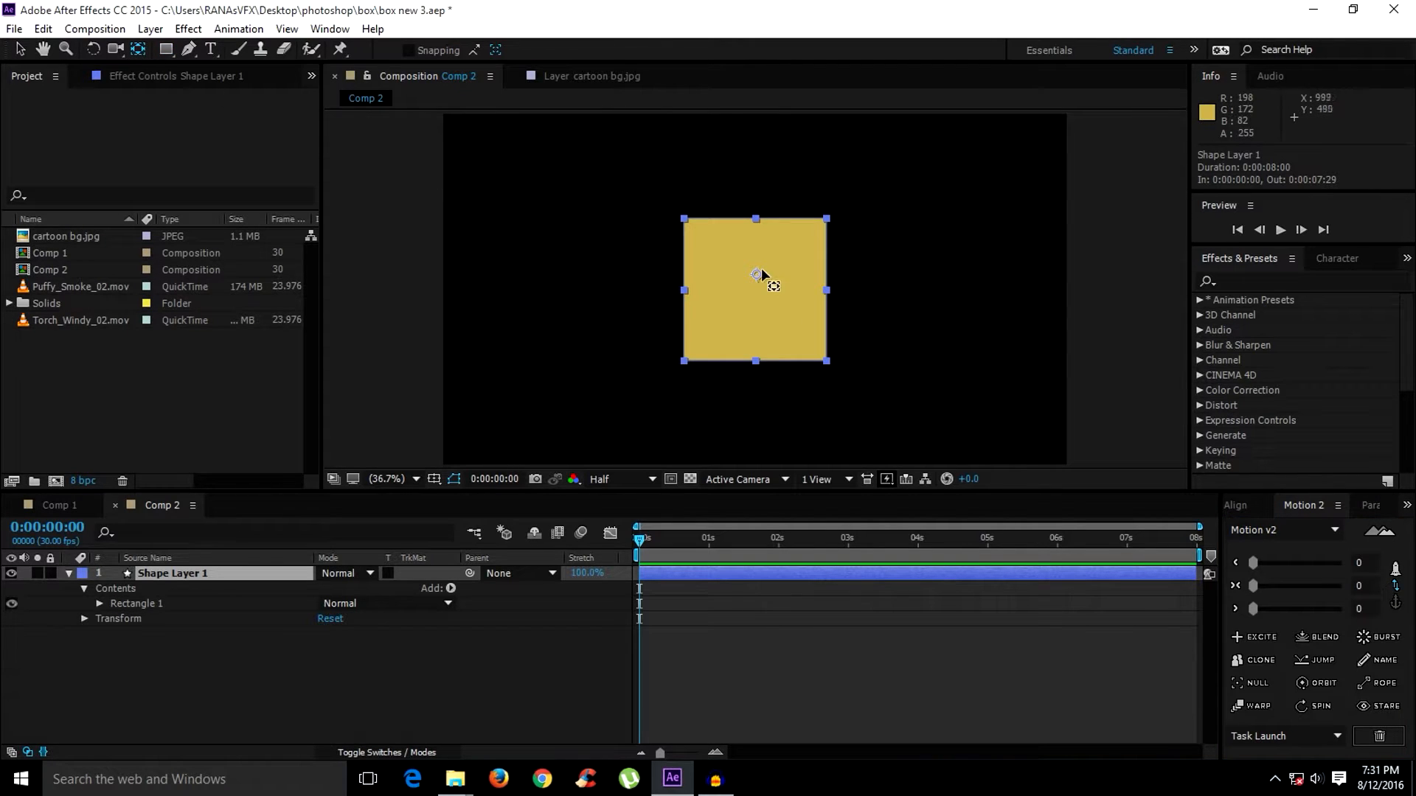
pyautogui.click(1396, 602)
pyautogui.click(1347, 587)
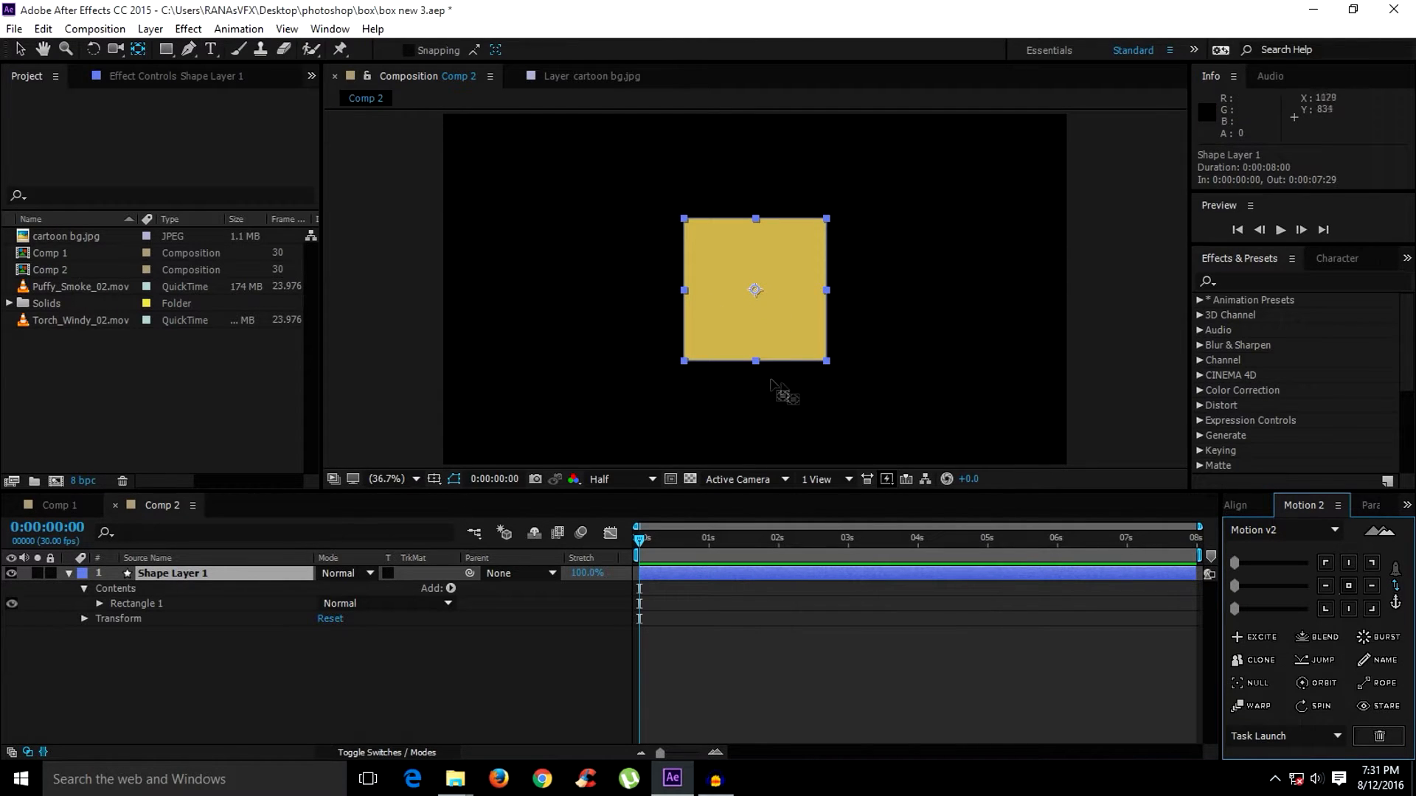
# Change the fill colour of the square to dark grey and collapse the layer's properties.
pyautogui.click(99, 603)
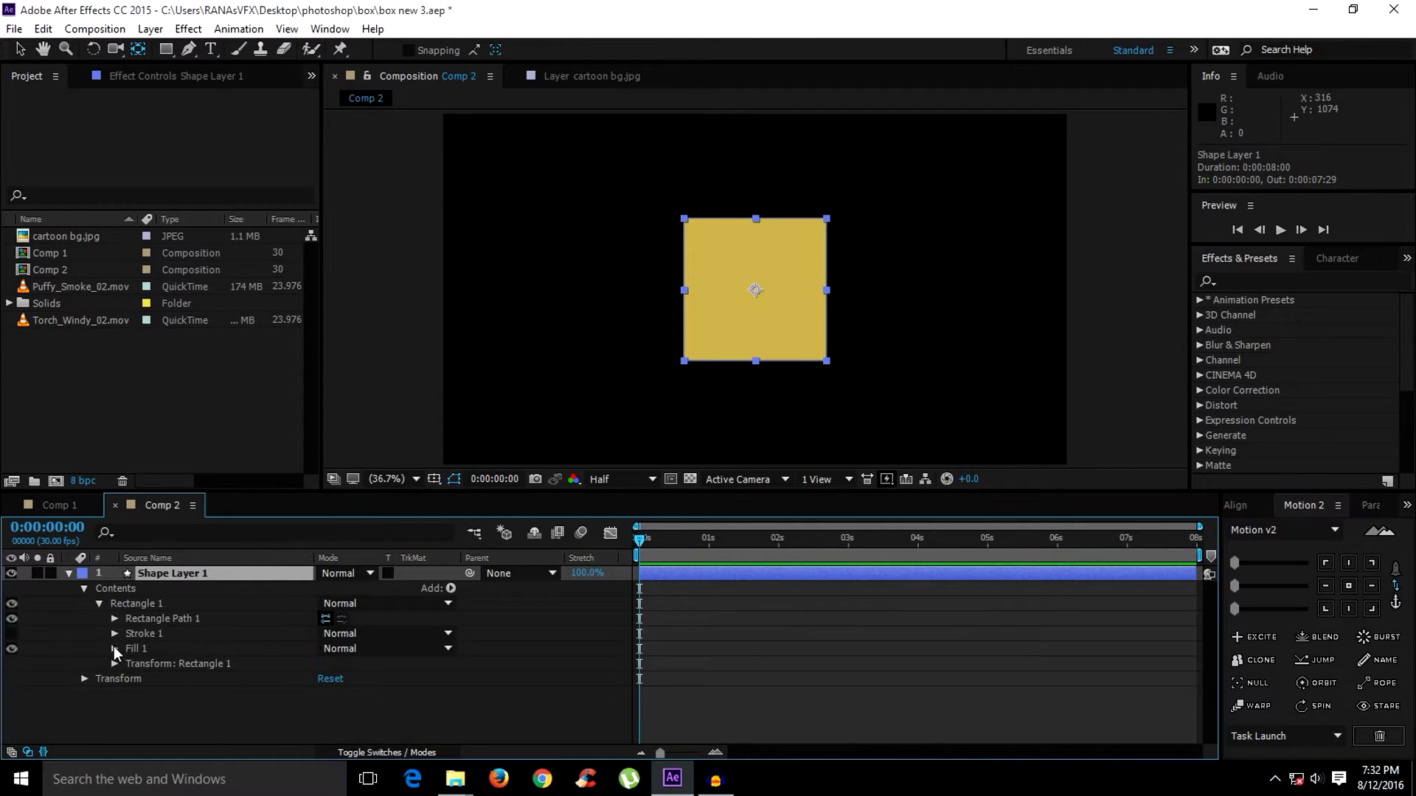
pyautogui.click(115, 648)
pyautogui.click(328, 694)
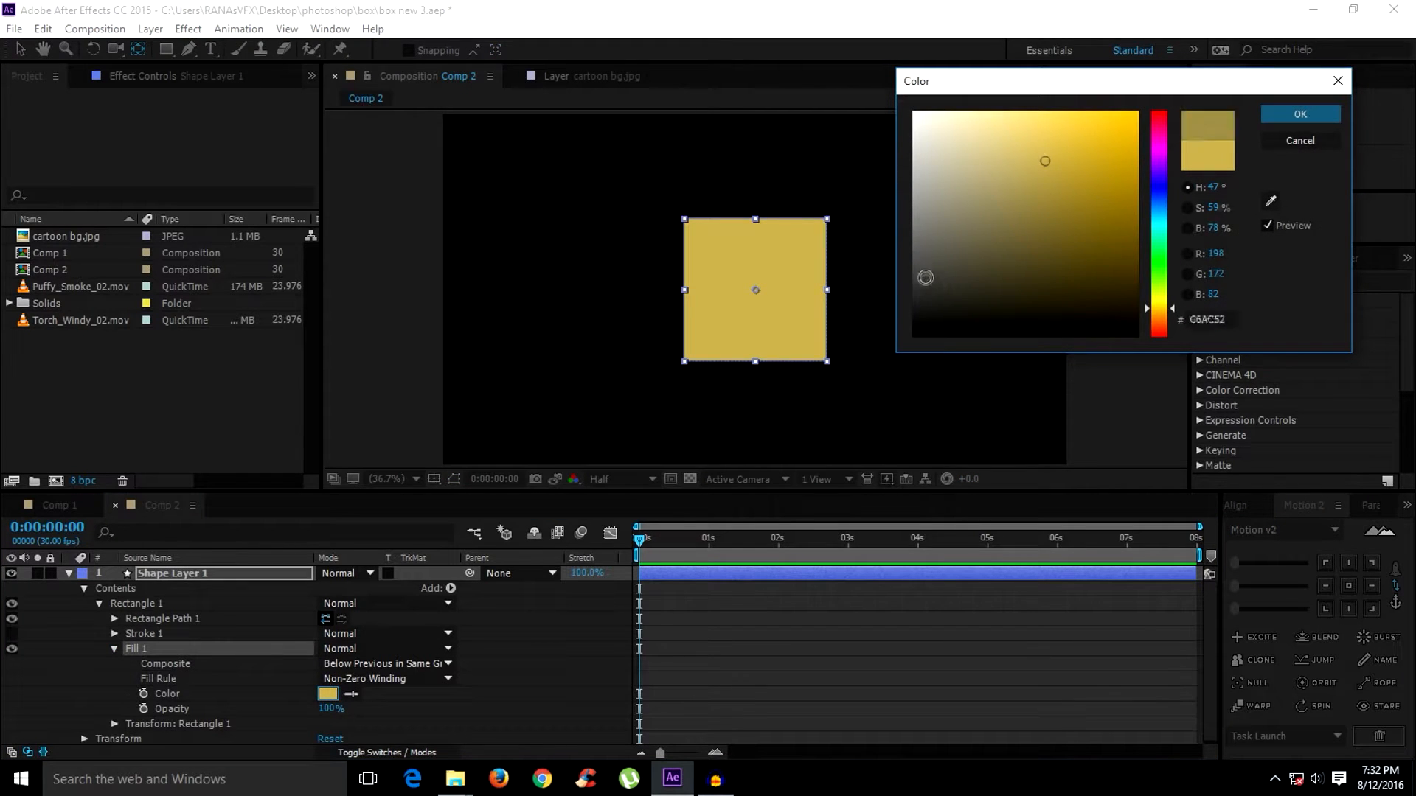
pyautogui.moveTo(927, 281); pyautogui.dragTo(911, 251)
pyautogui.click(1300, 114)
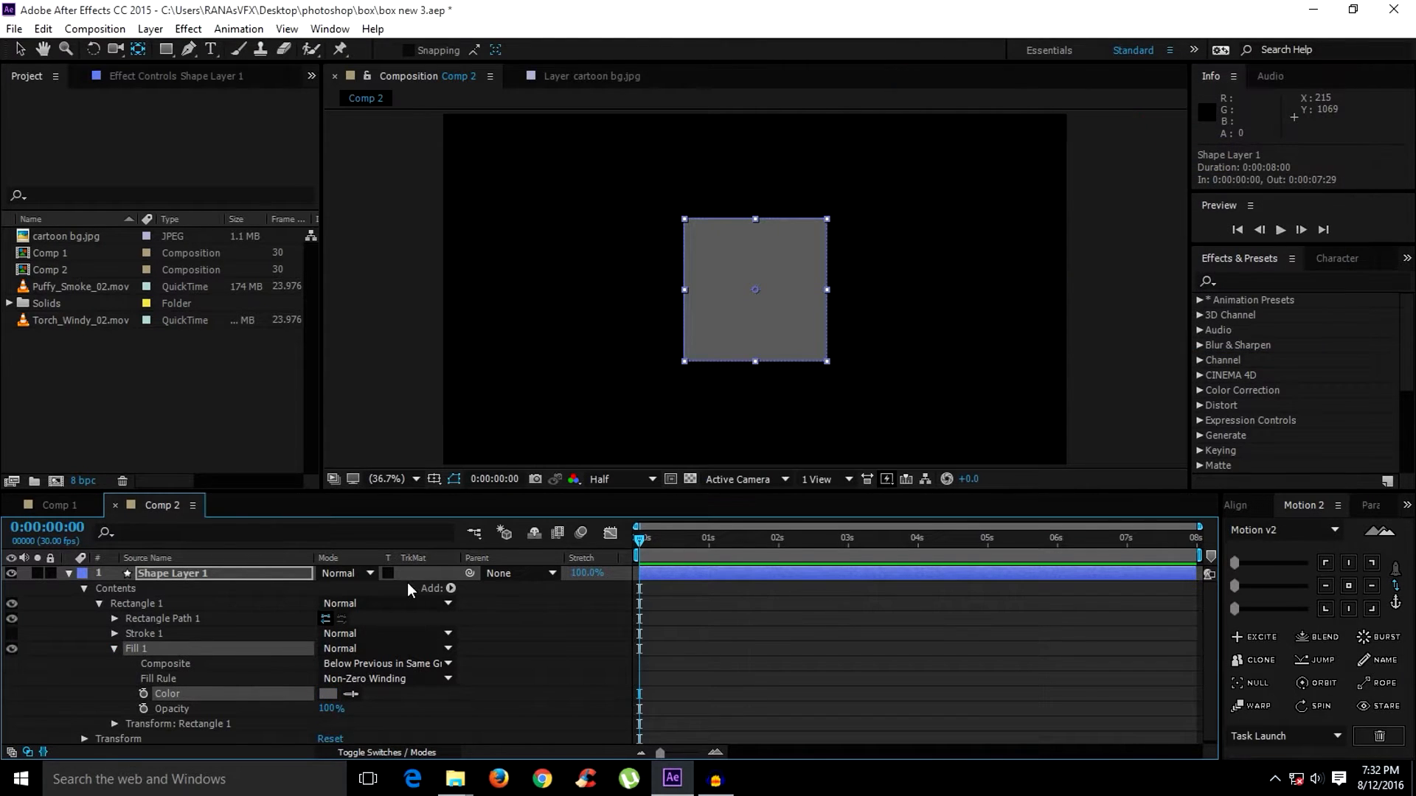
pyautogui.click(69, 573)
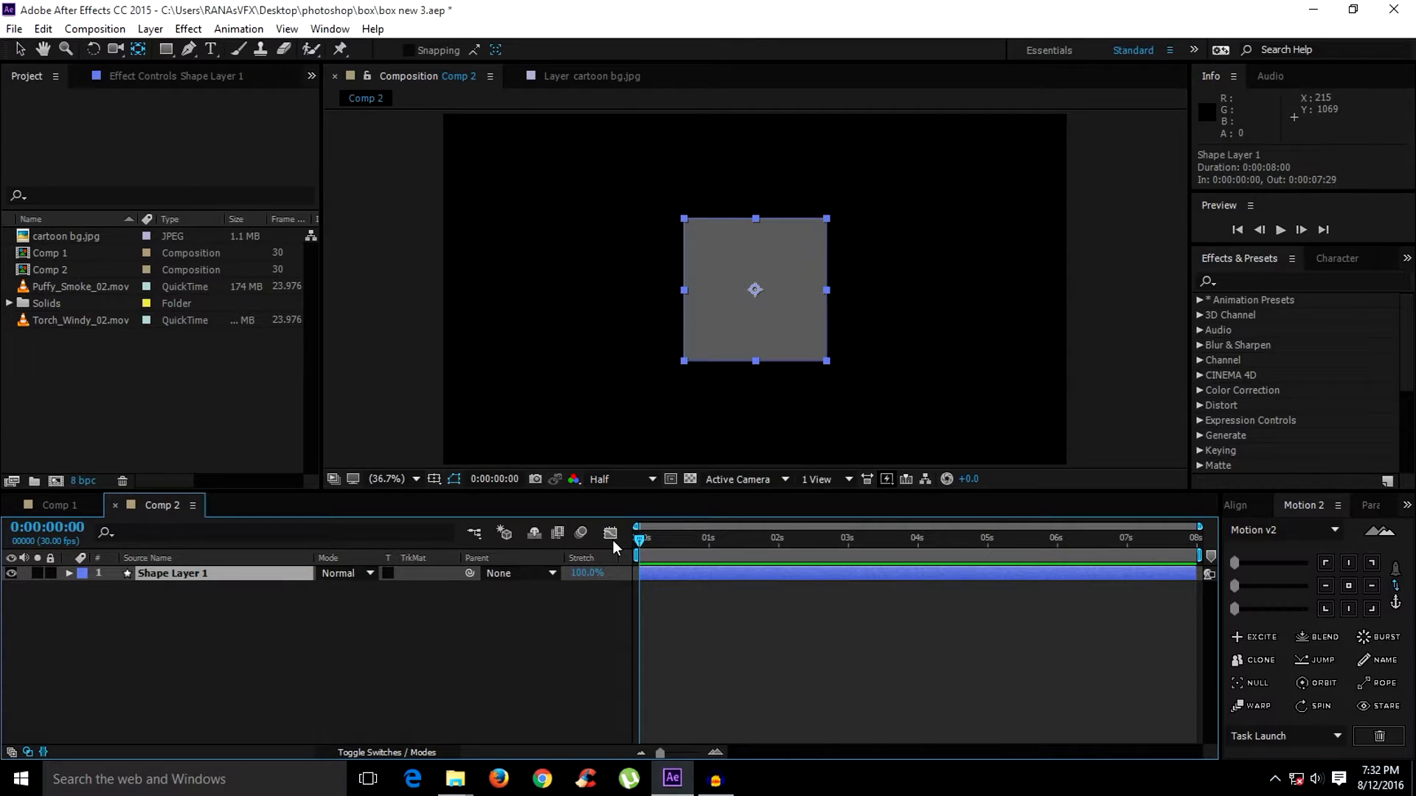
# Find the Roughen Edges effect and apply it to the grey square.
pyautogui.click(1286, 279)
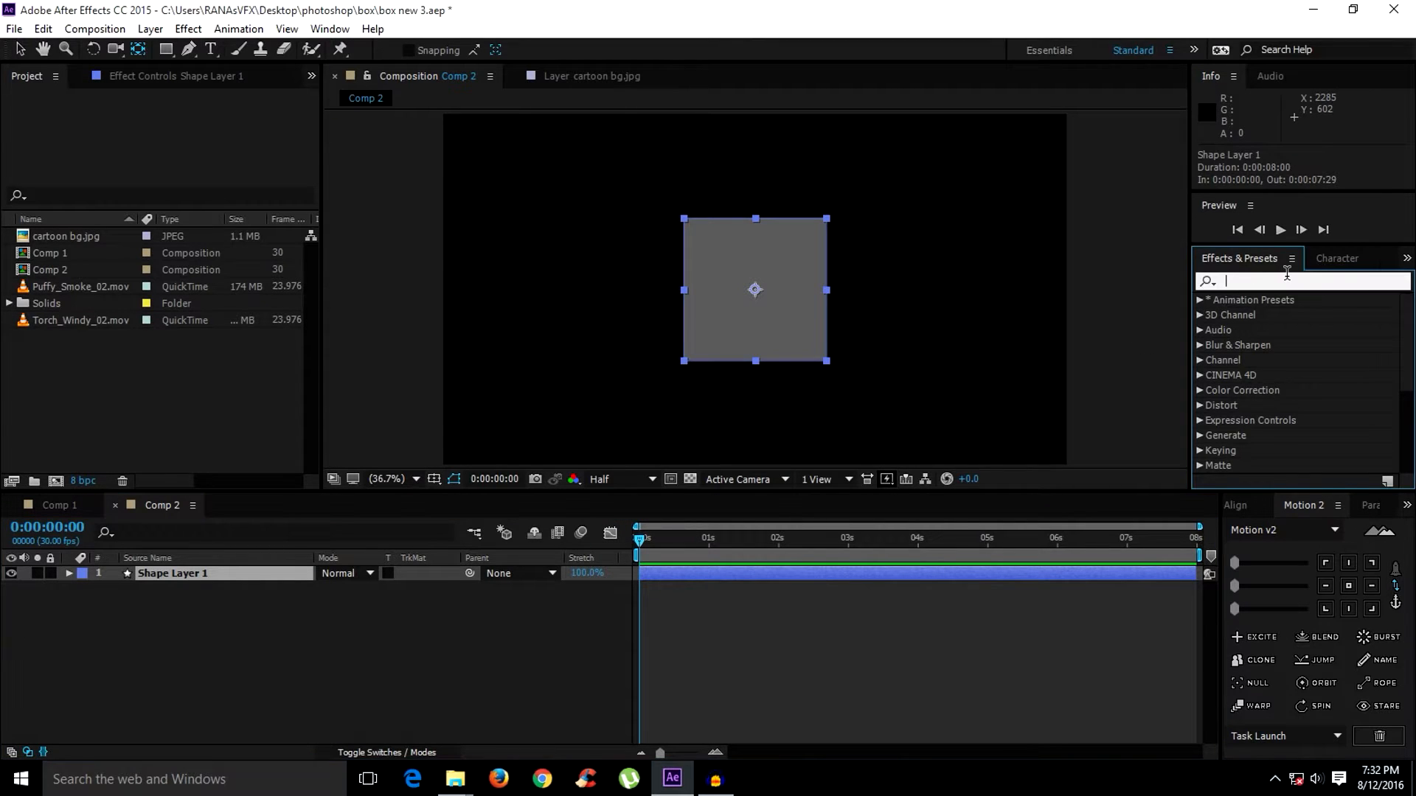
pyautogui.write('roug')
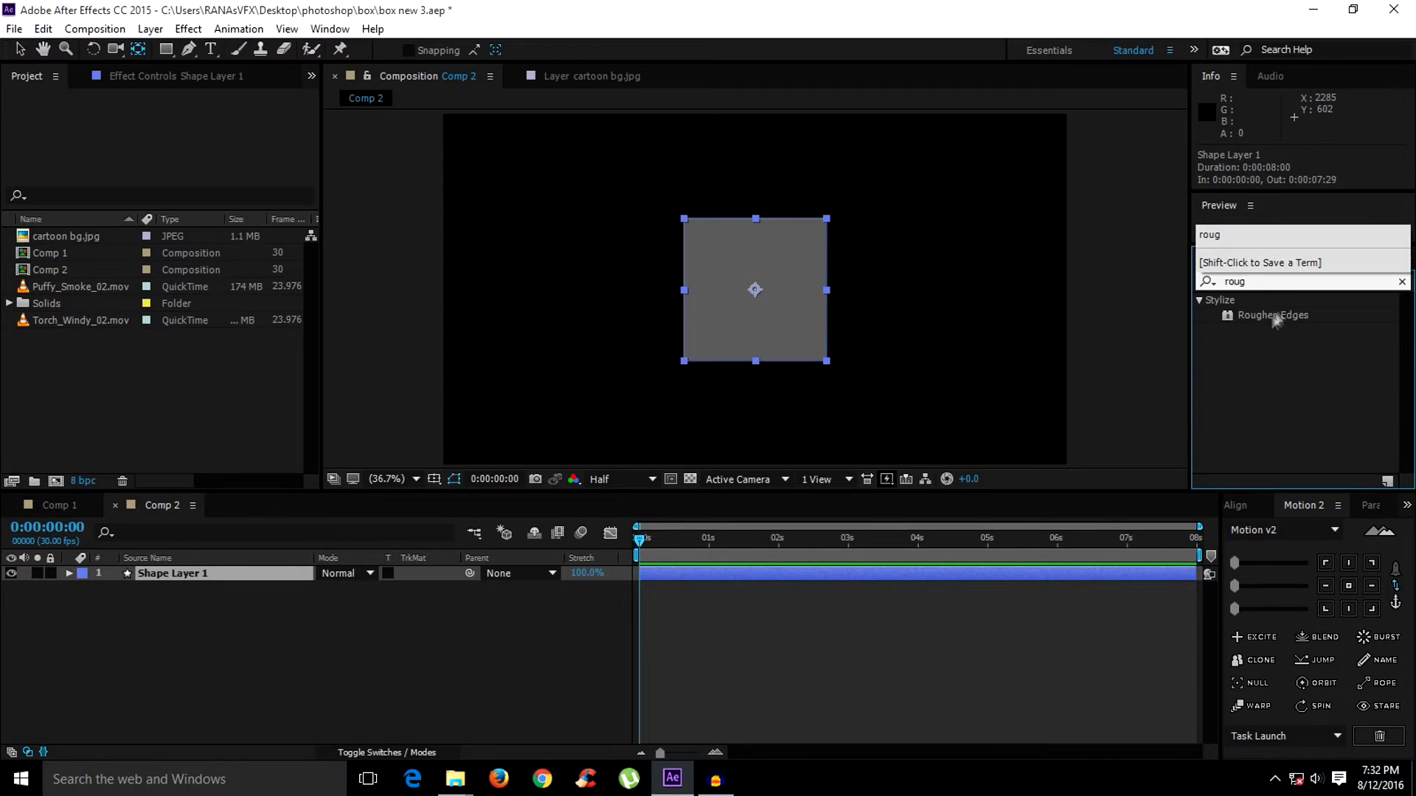
pyautogui.moveTo(1276, 319); pyautogui.dragTo(826, 313)
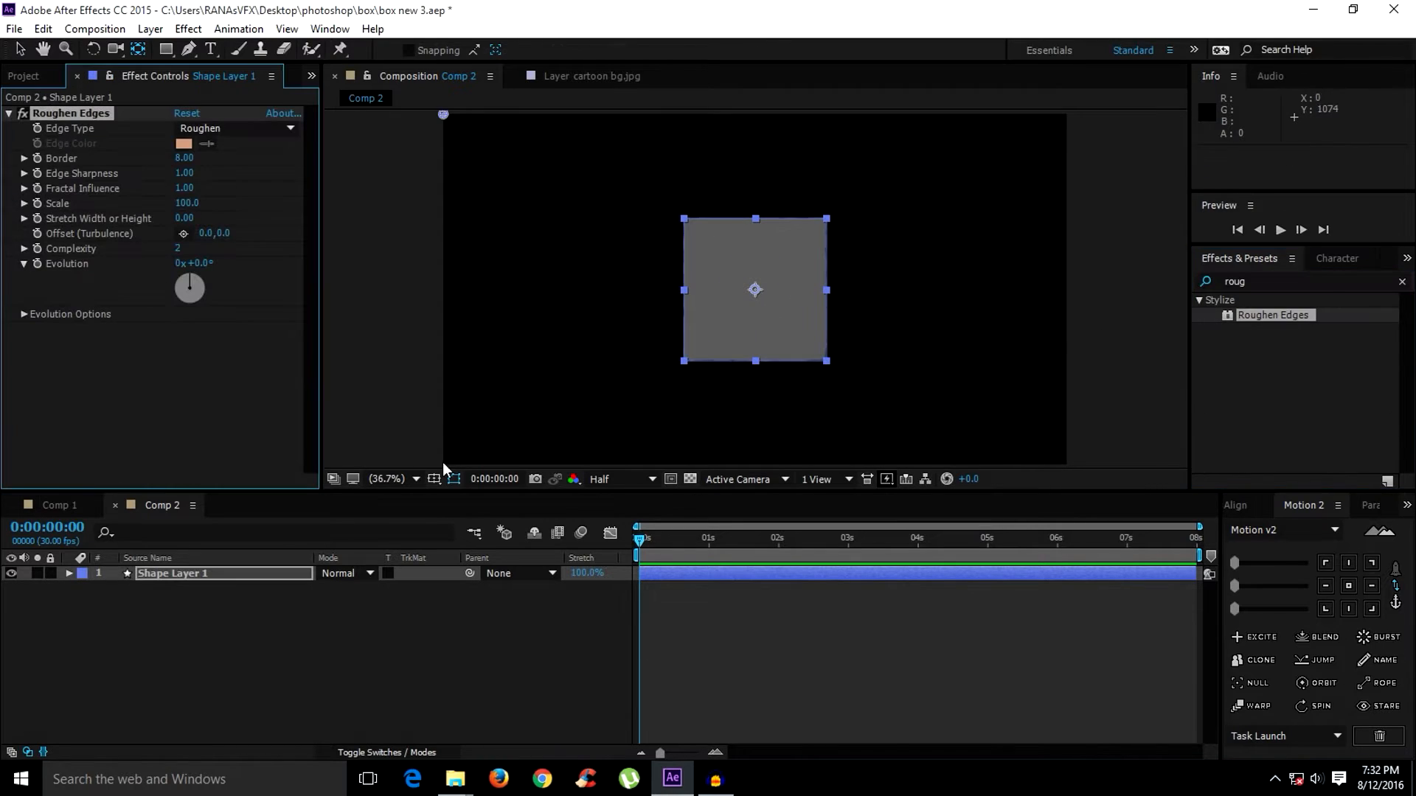
# Set the Roughen Edges Border to 17.50 and Edge Sharpness to 1.63, and deselect the square.
pyautogui.moveTo(194, 168)
pyautogui.mouseDown()
pyautogui.moveTo(218, 160)
pyautogui.moveTo(193, 172)
pyautogui.mouseUp()
pyautogui.rightClick(188, 169)
pyautogui.click(181, 171)
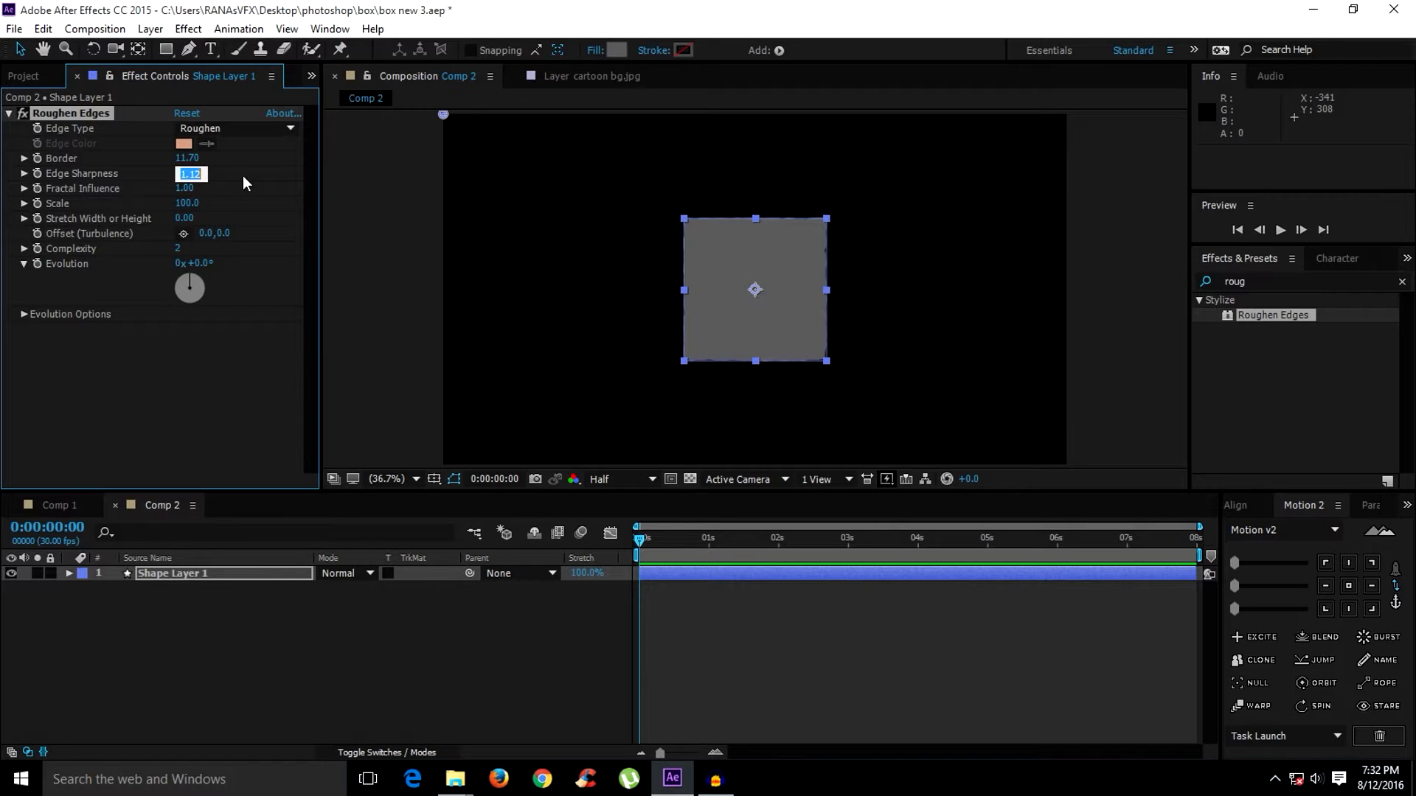
pyautogui.write('1.63')
pyautogui.moveTo(187, 158); pyautogui.dragTo(247, 160)
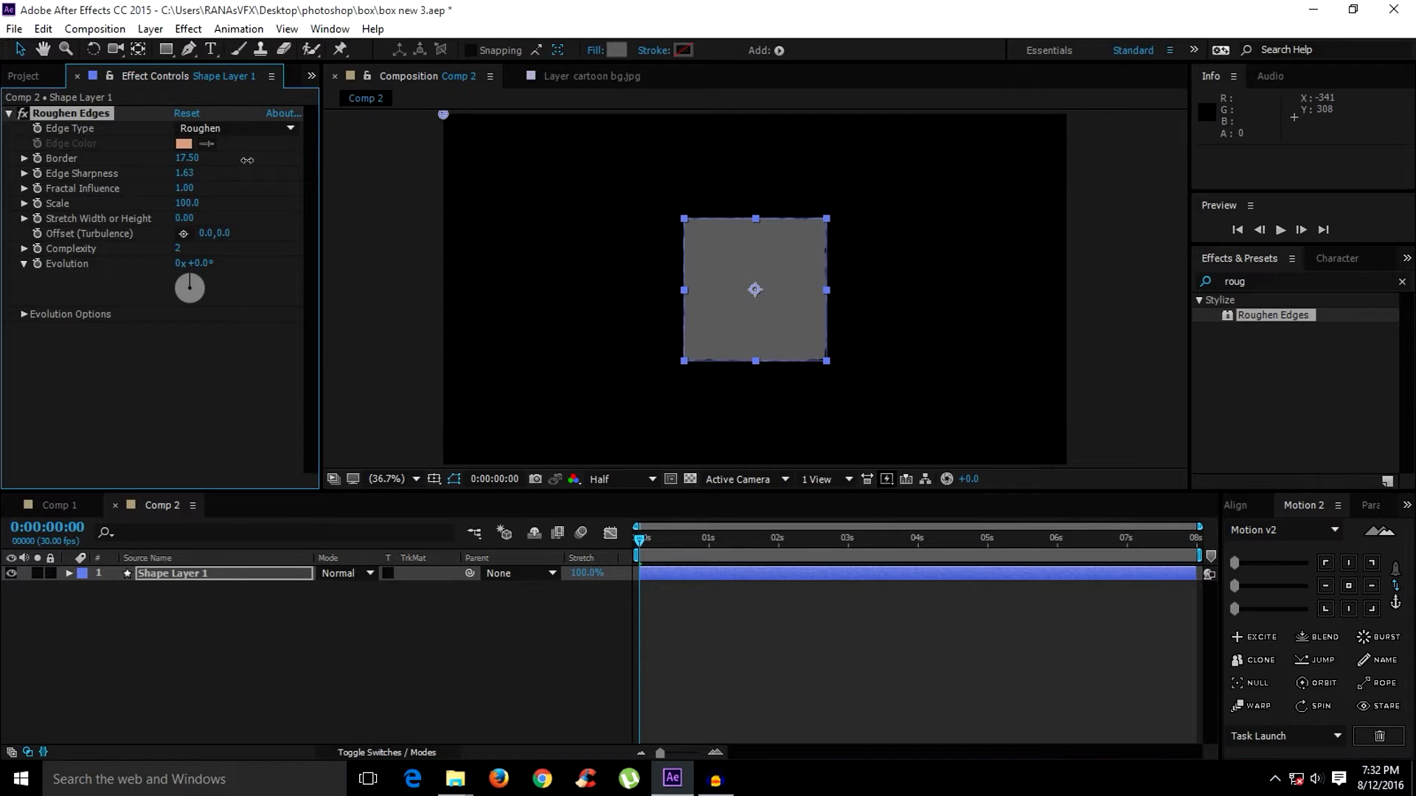
pyautogui.click(366, 345)
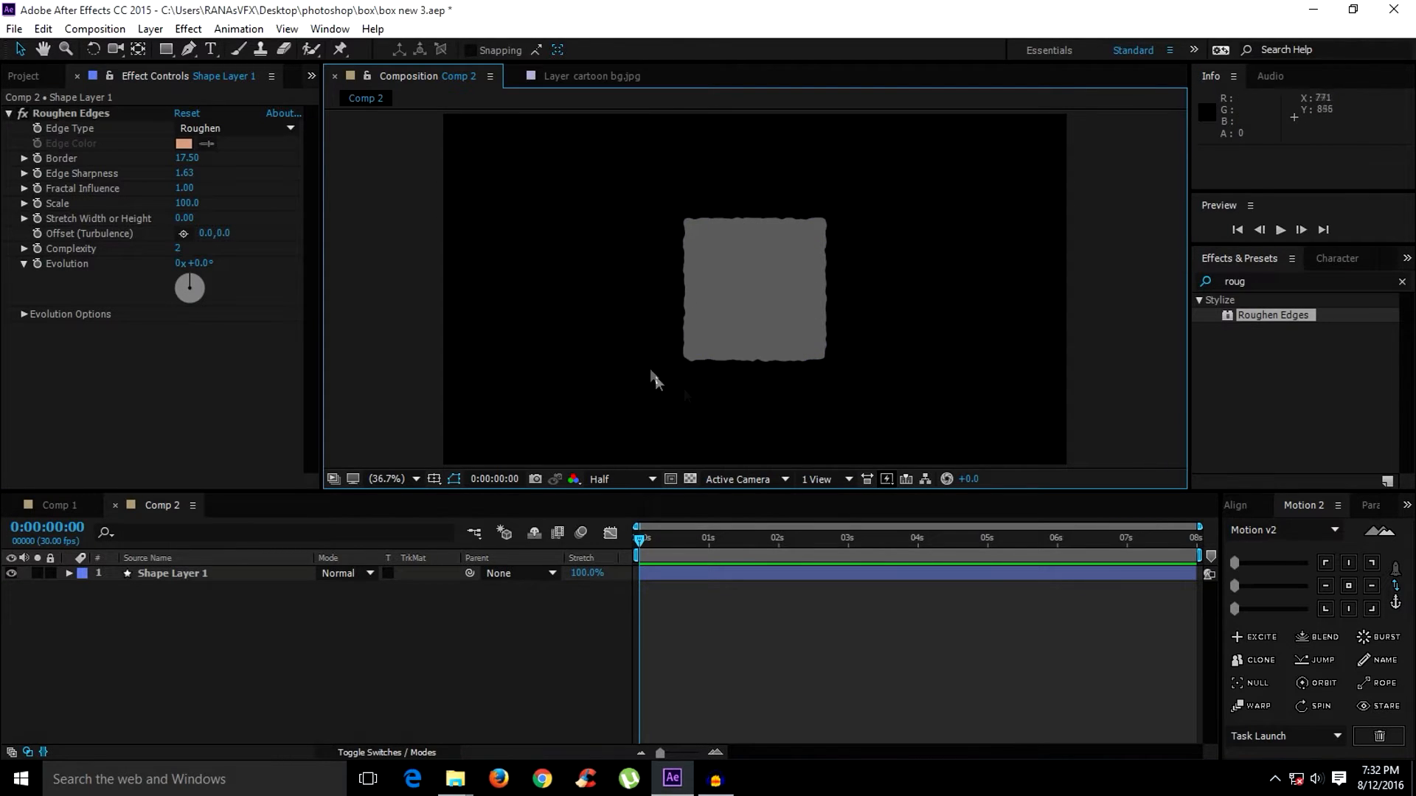
# Animate the Roughen Edges Evolution with the expression time*800.
pyautogui.moveTo(211, 270); pyautogui.dragTo(158, 268)
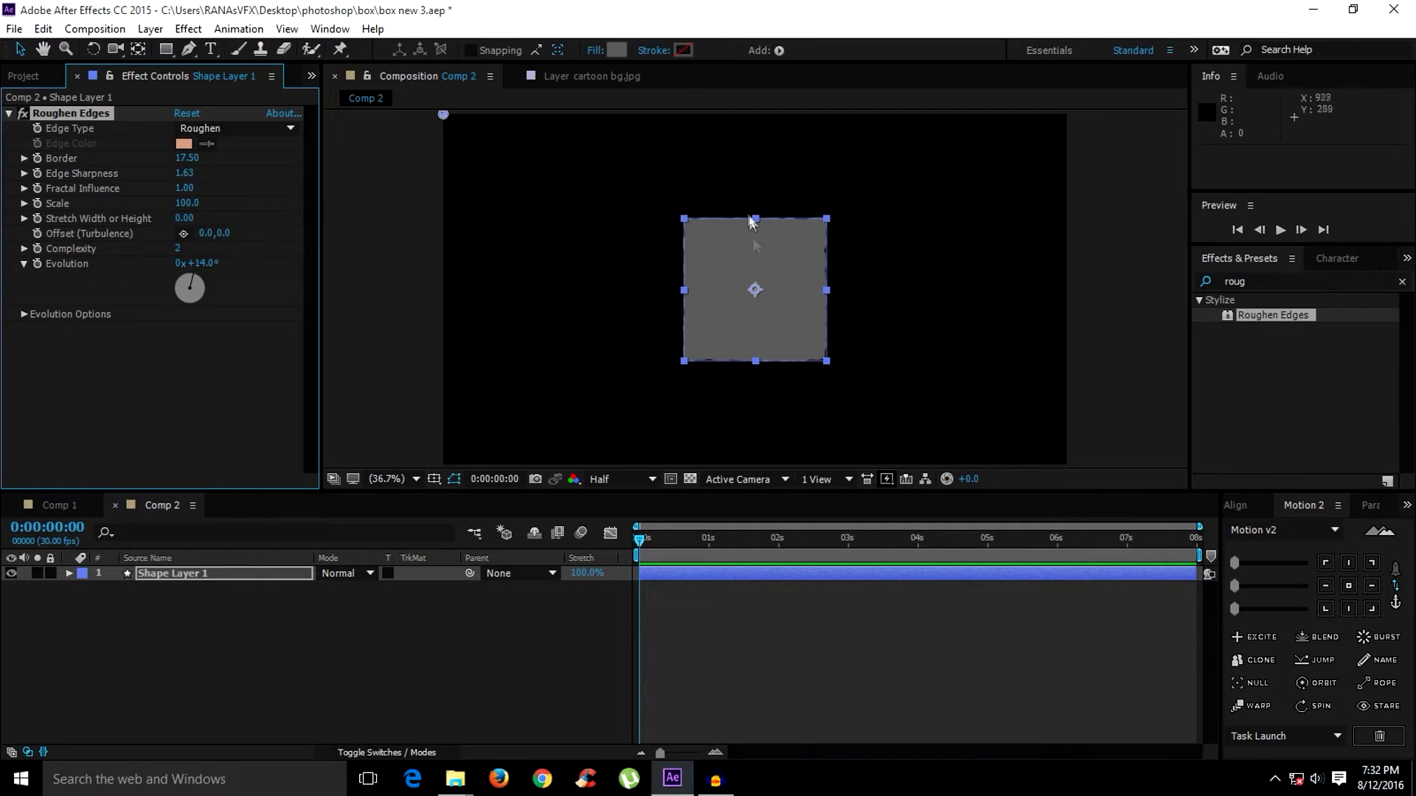
pyautogui.keyDown('alt'); pyautogui.click(37, 262); pyautogui.keyUp('alt')
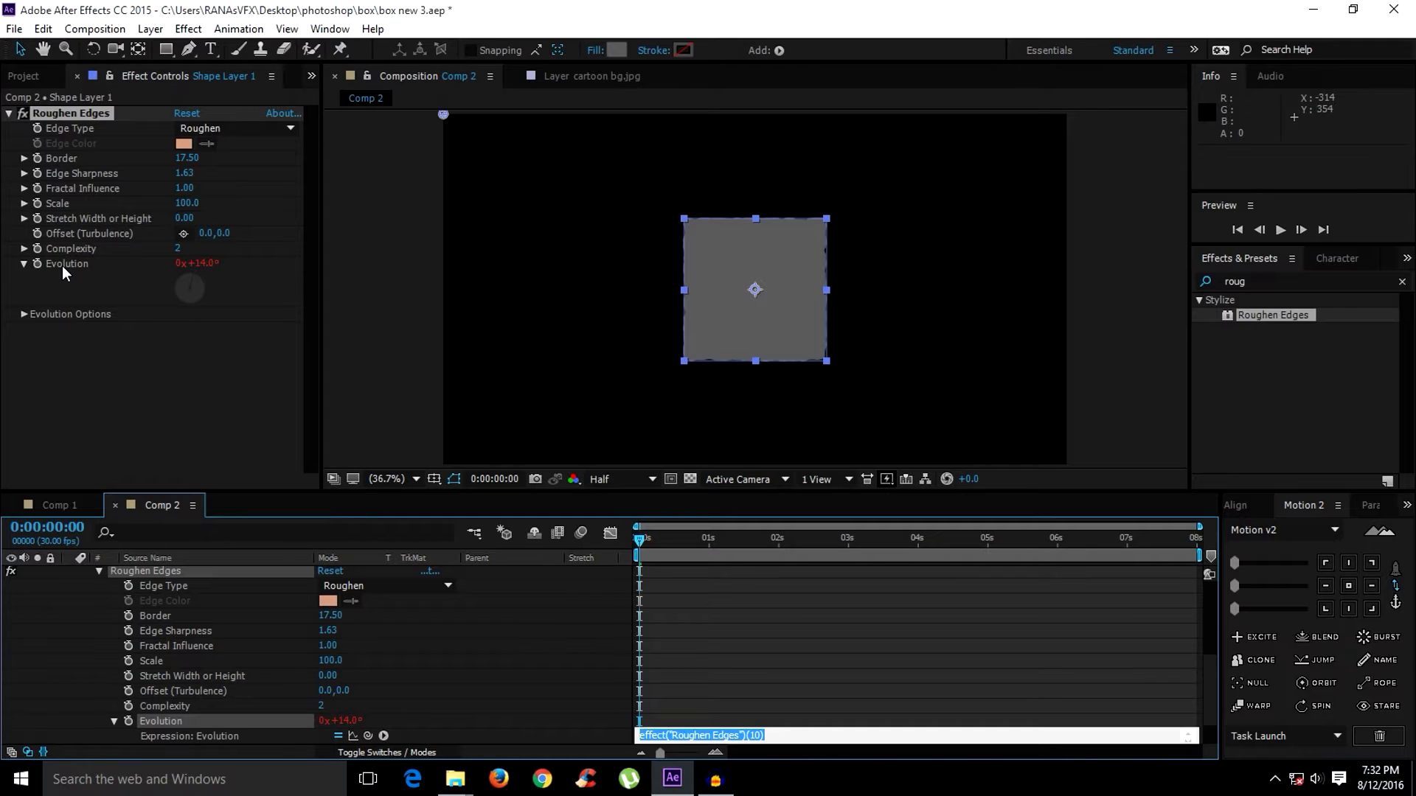
pyautogui.write('time*800')
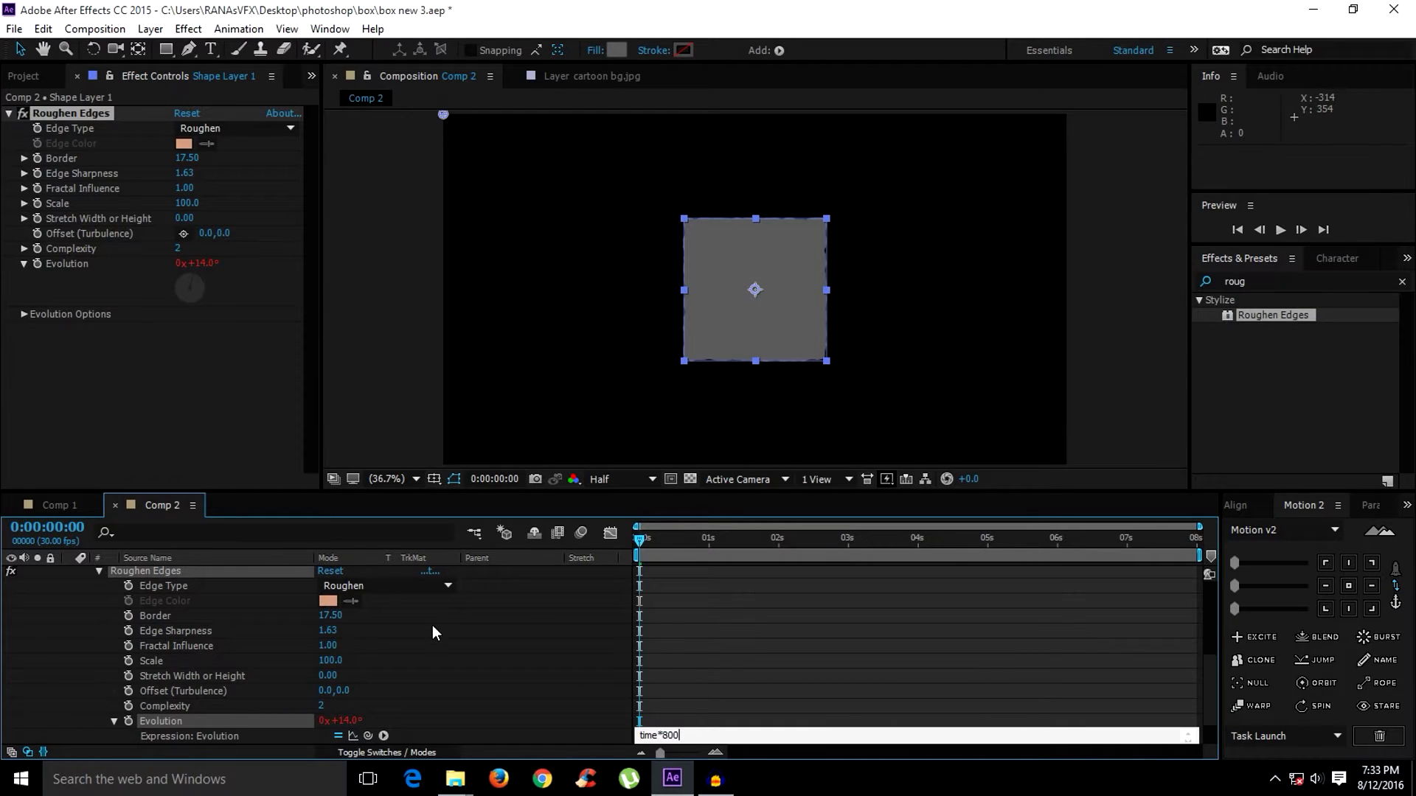
pyautogui.click(521, 678)
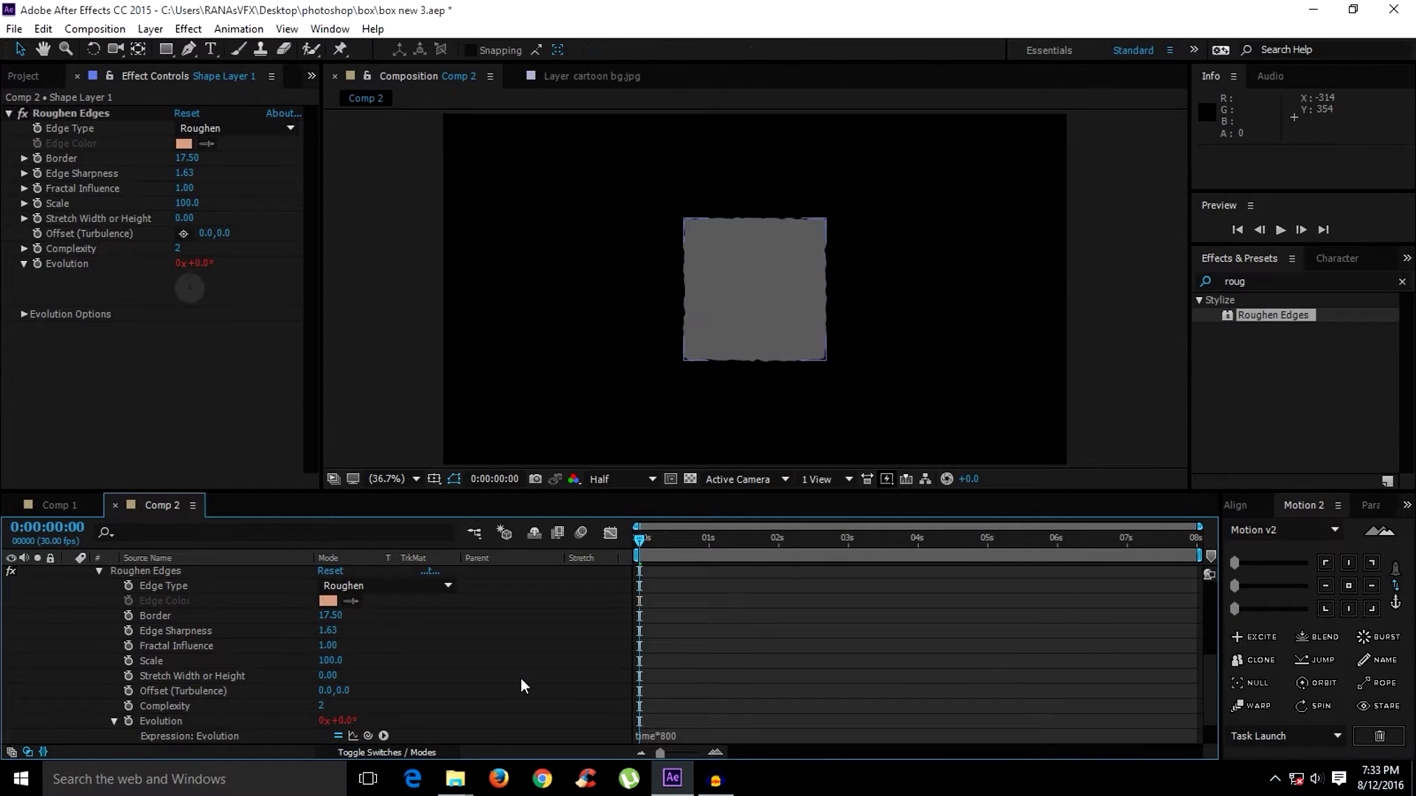
# Preview the animated rough edges of the square in an enlarged composition view.
pyautogui.press('space')
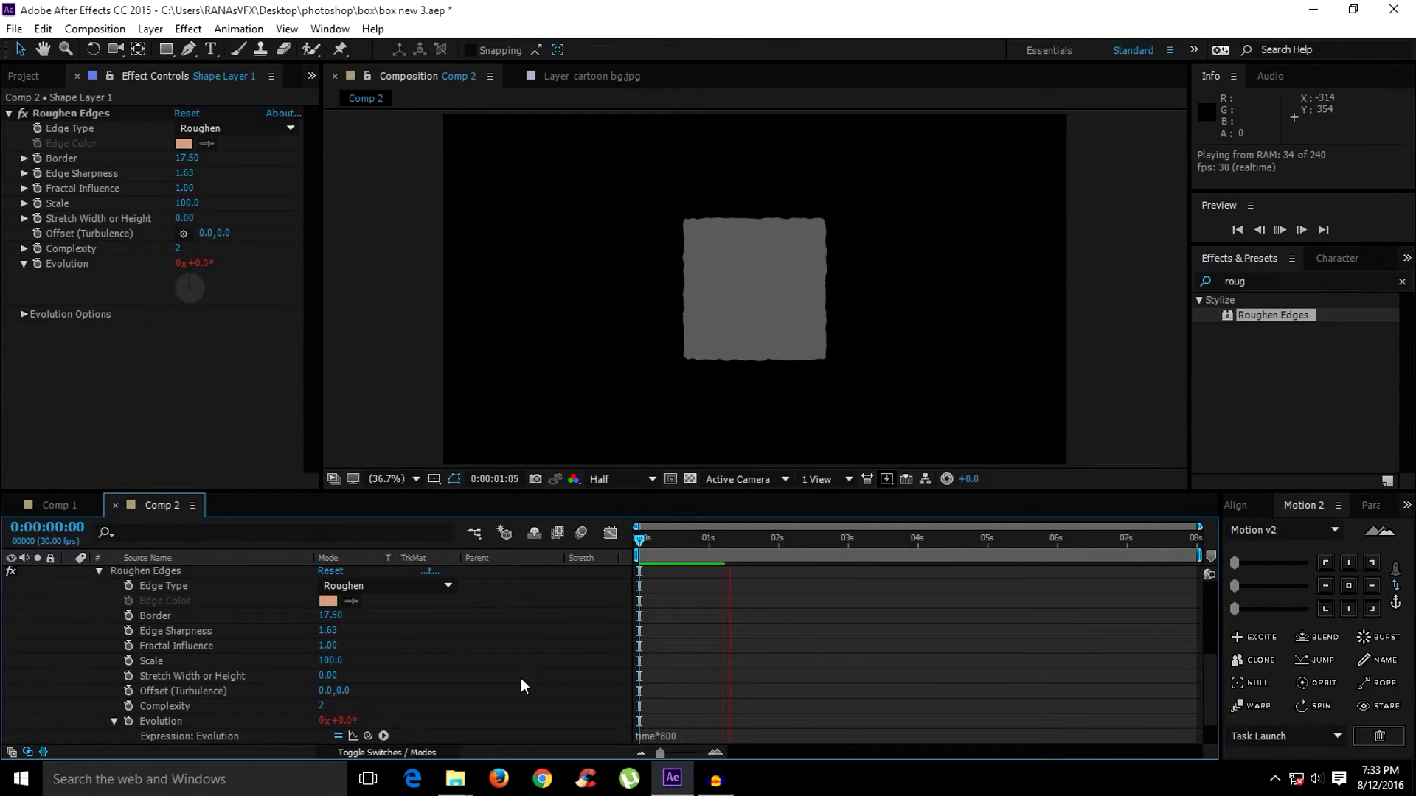
pyautogui.moveTo(616, 492); pyautogui.dragTo(618, 568)
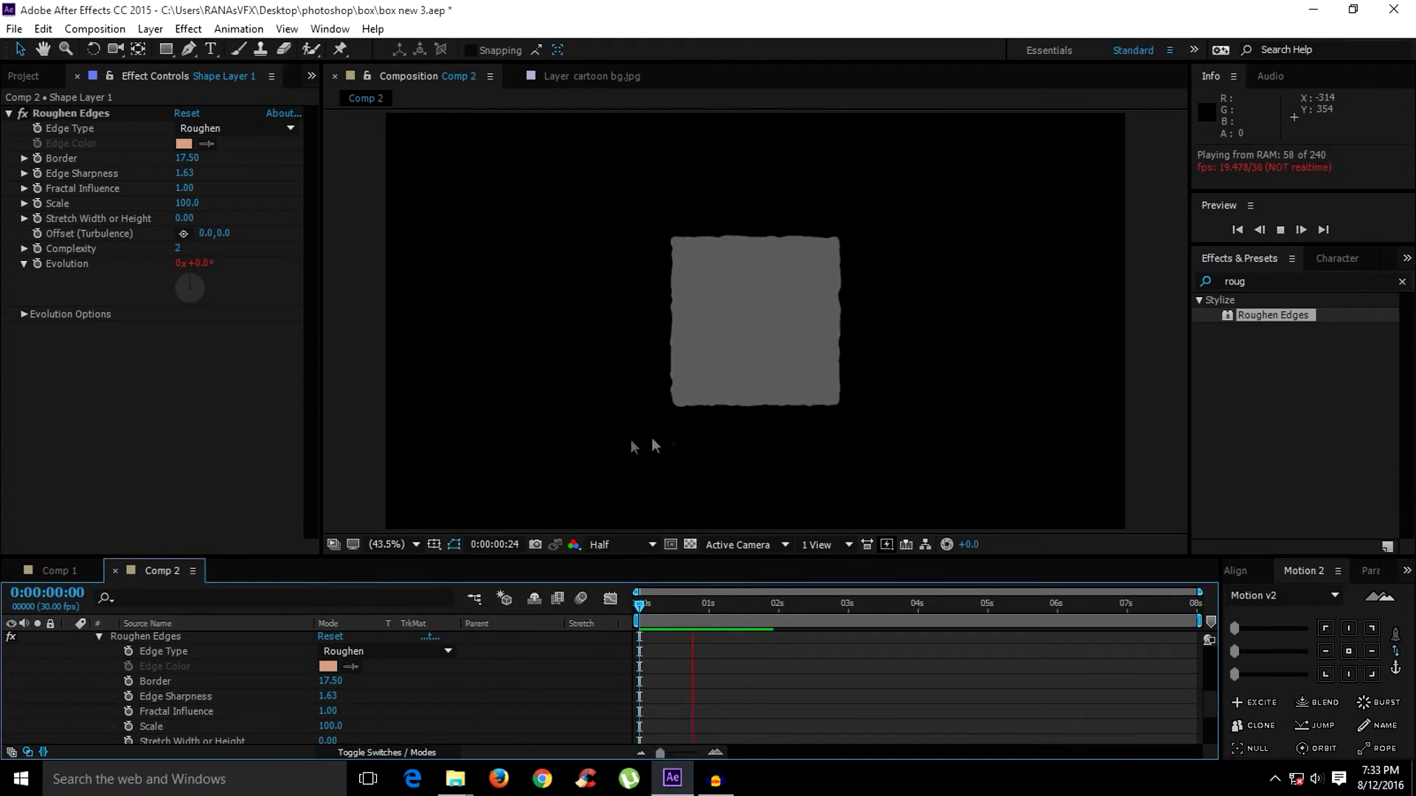
pyautogui.press('space')
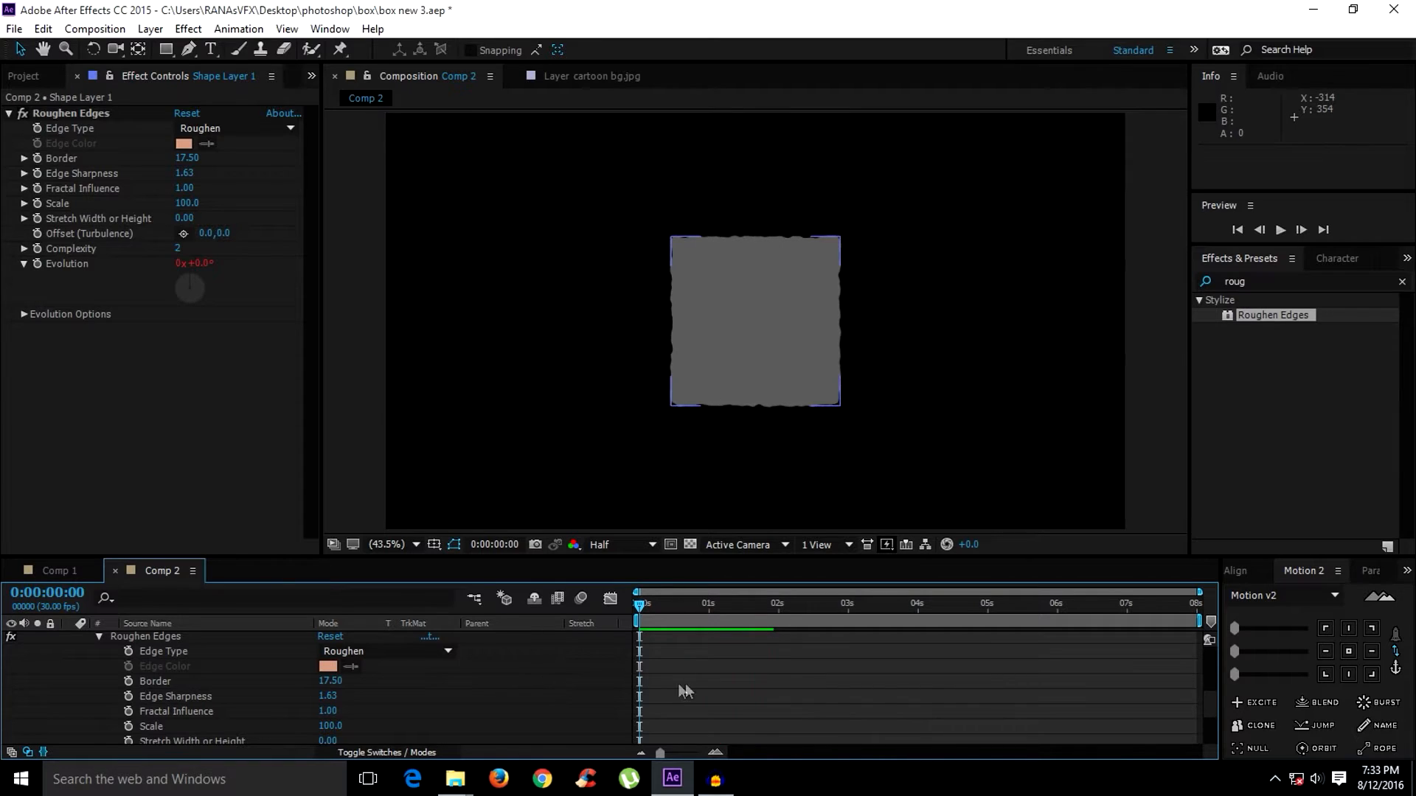
# Enlarge the timeline area and collapse all properties of the shape layer.
pyautogui.click(687, 549)
pyautogui.click(687, 548)
pyautogui.moveTo(686, 557); pyautogui.dragTo(744, 406)
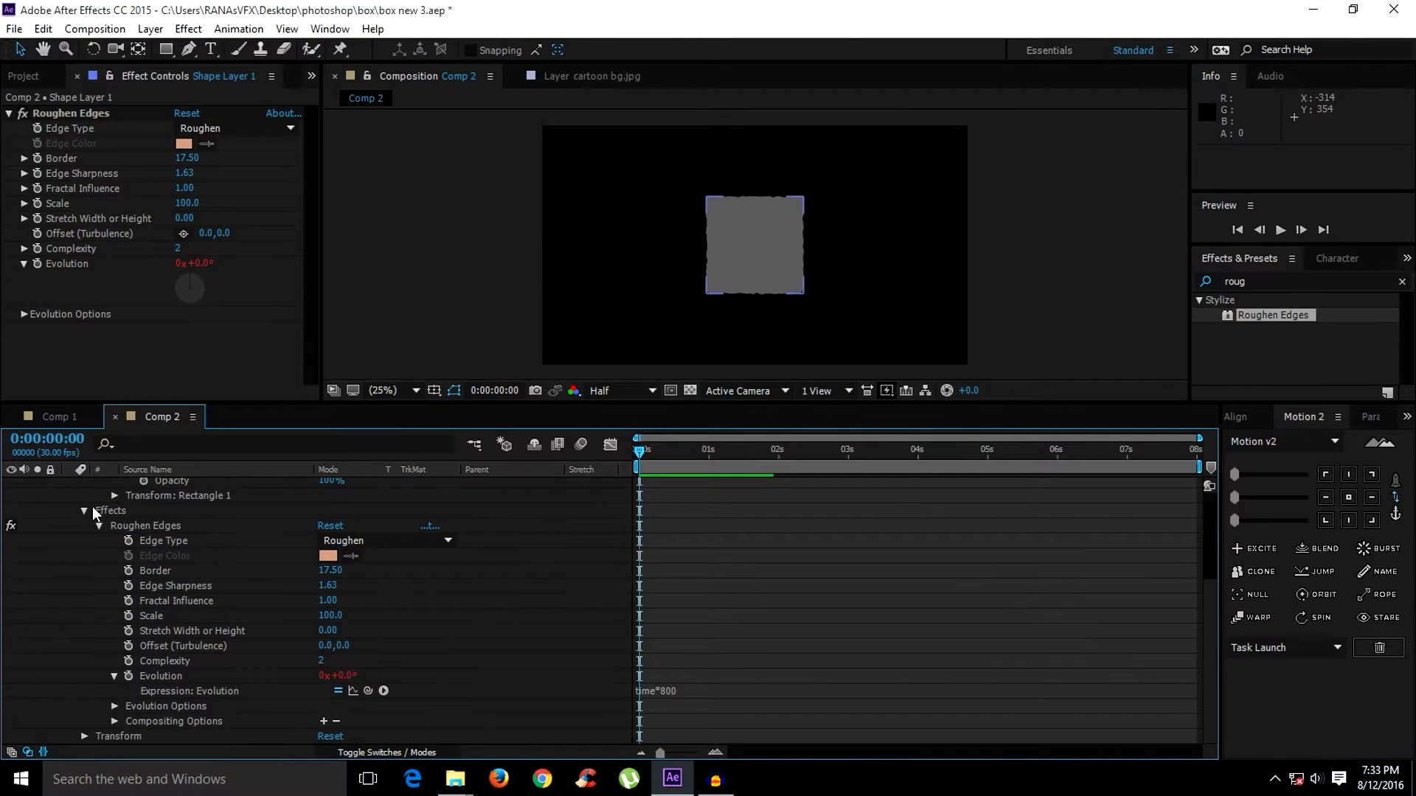
pyautogui.scroll(4, 91, 506)
pyautogui.click(67, 484)
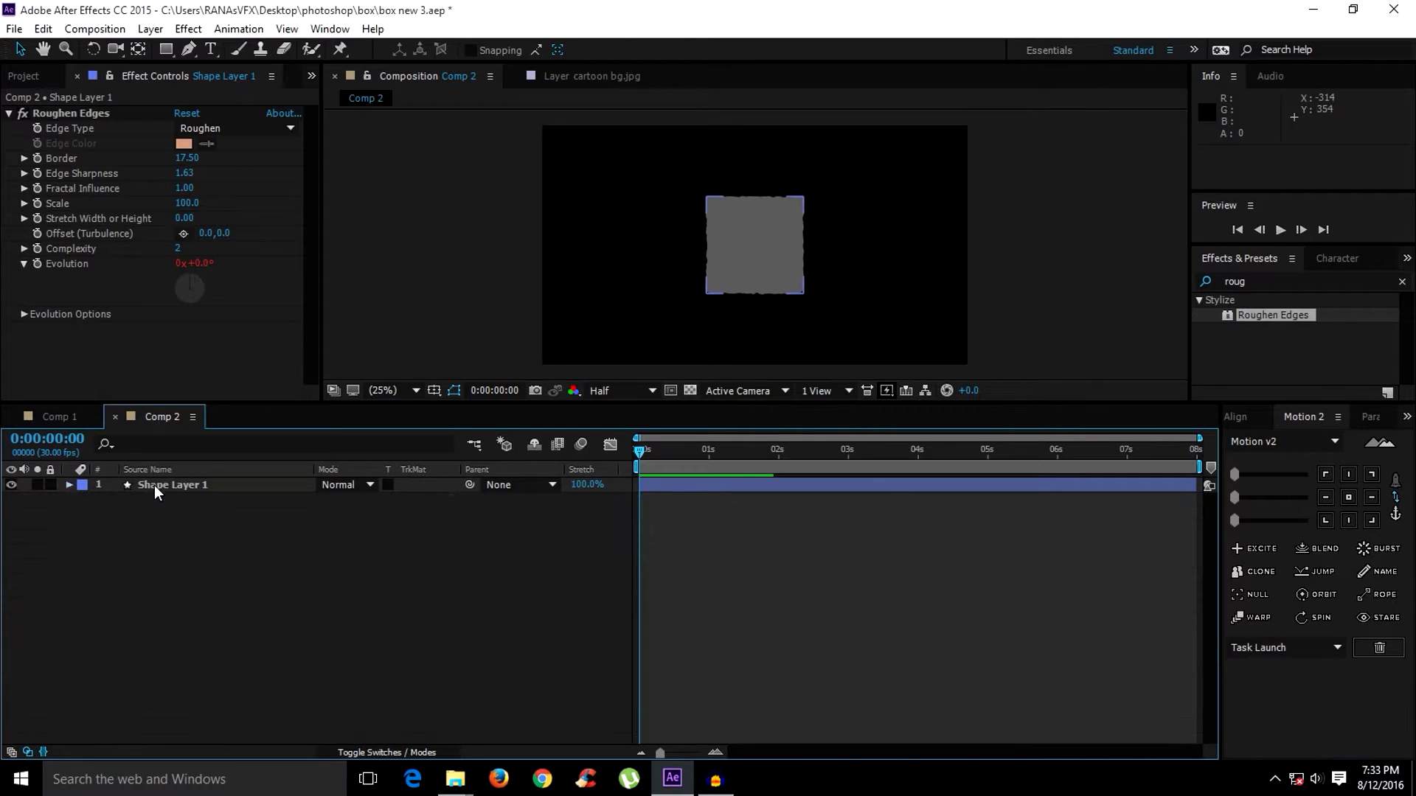
# Duplicate the square's shape layer and make both shape layers 3D.
pyautogui.click(153, 485)
pyautogui.hotkey('ctrl', 'd')
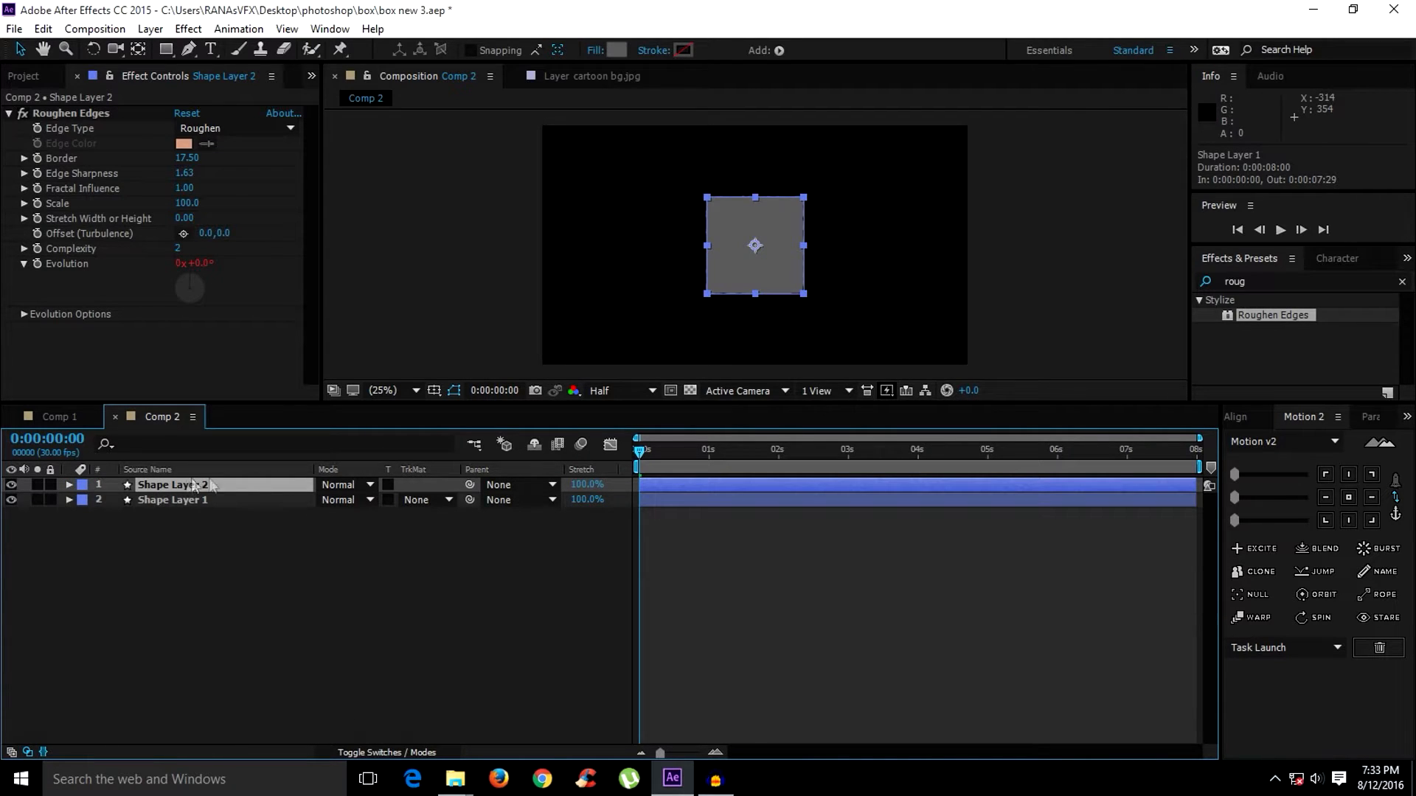
pyautogui.press('F4')
pyautogui.moveTo(417, 485); pyautogui.dragTo(417, 500)
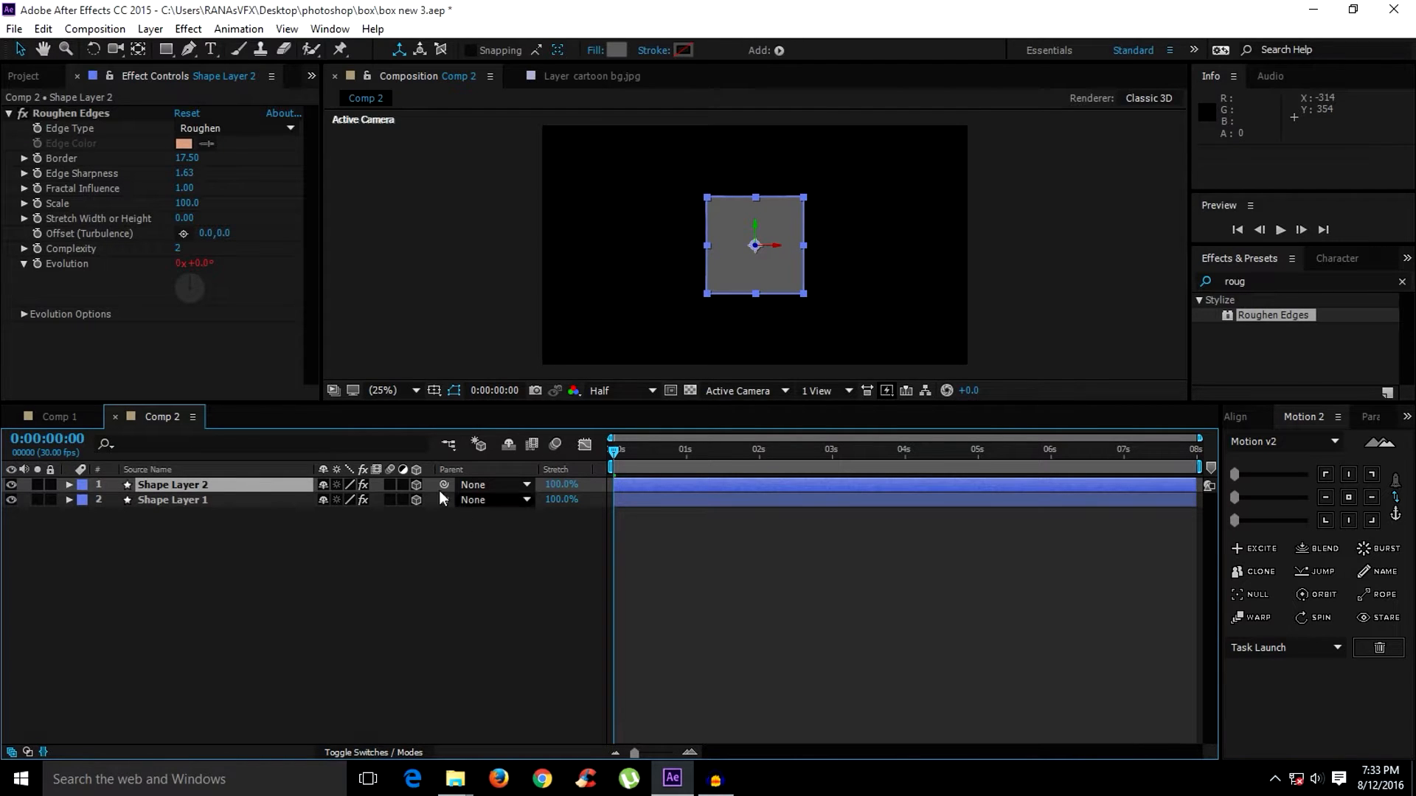
# Add a two-node camera with the 28mm preset to the composition.
pyautogui.rightClick(340, 543)
pyautogui.moveTo(391, 555)
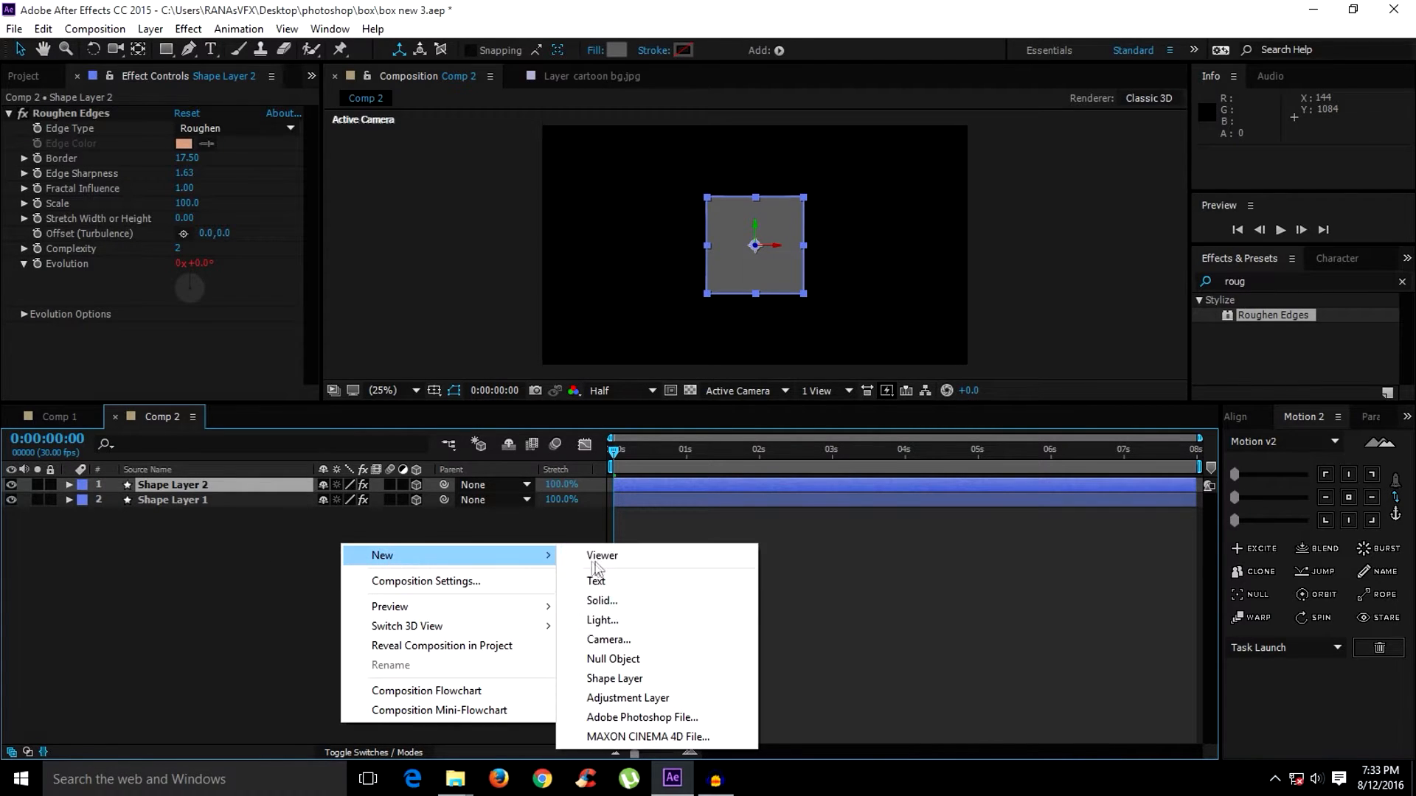
pyautogui.click(604, 640)
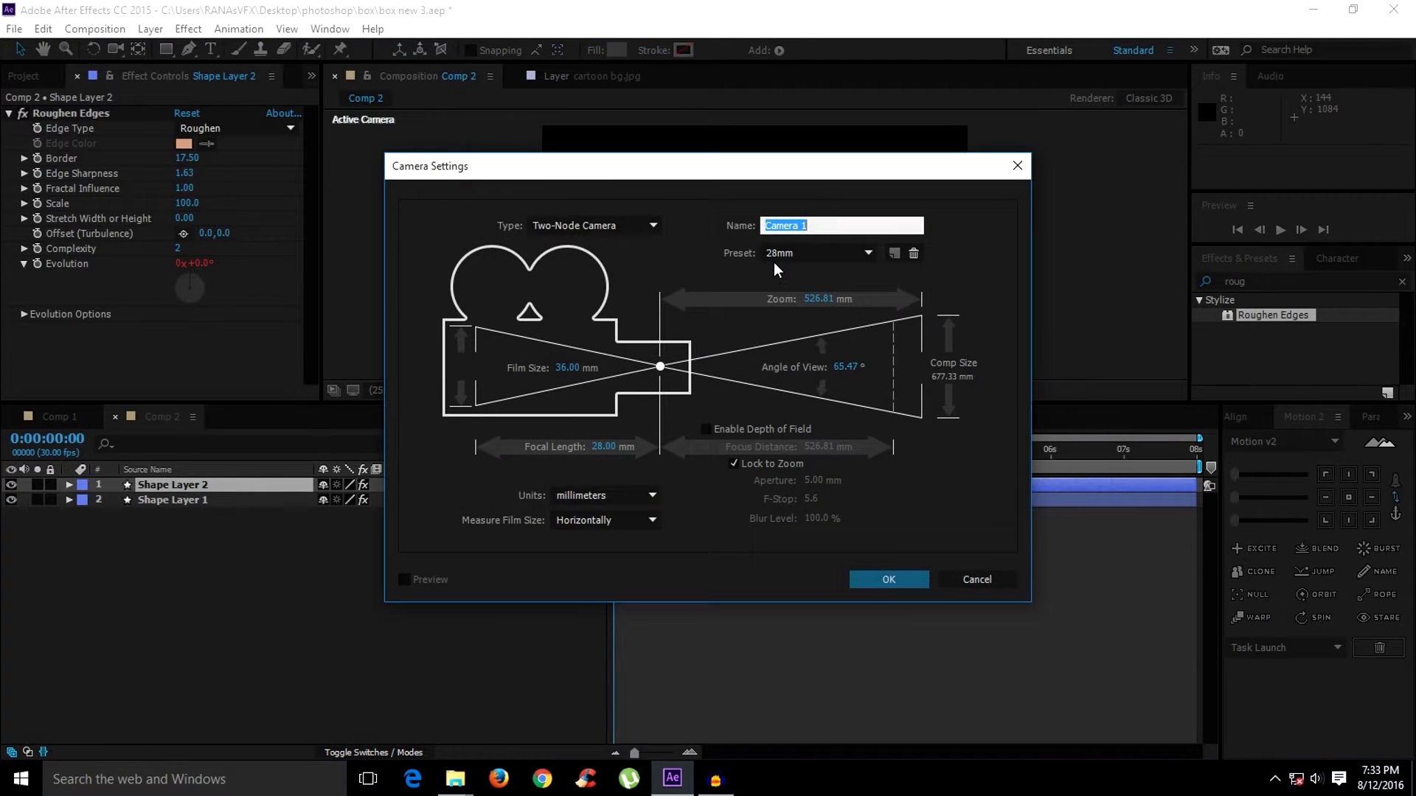
pyautogui.click(878, 578)
# Add a null object named "camera cont" to the composition and parent Camera 1 to it.
pyautogui.rightClick(271, 610)
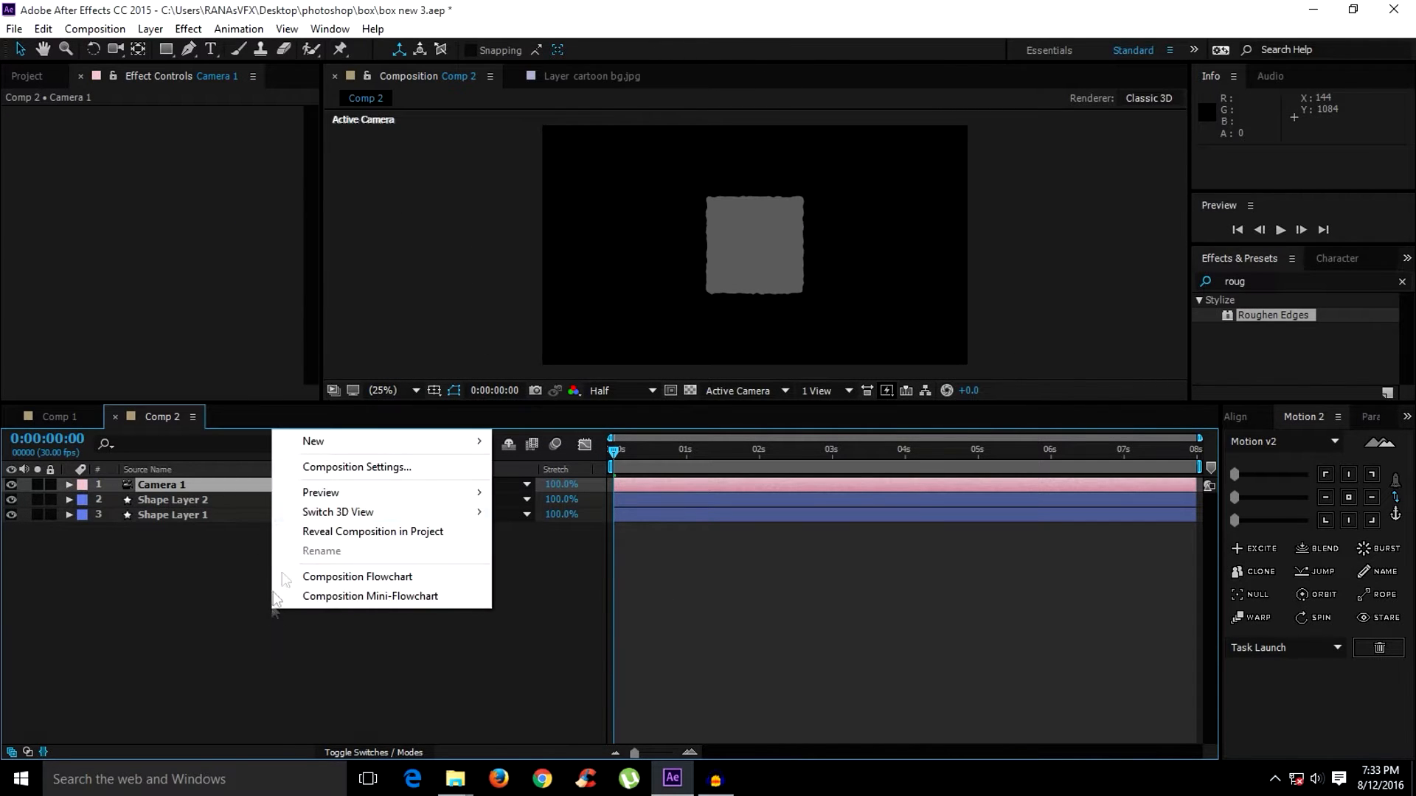
pyautogui.moveTo(336, 443)
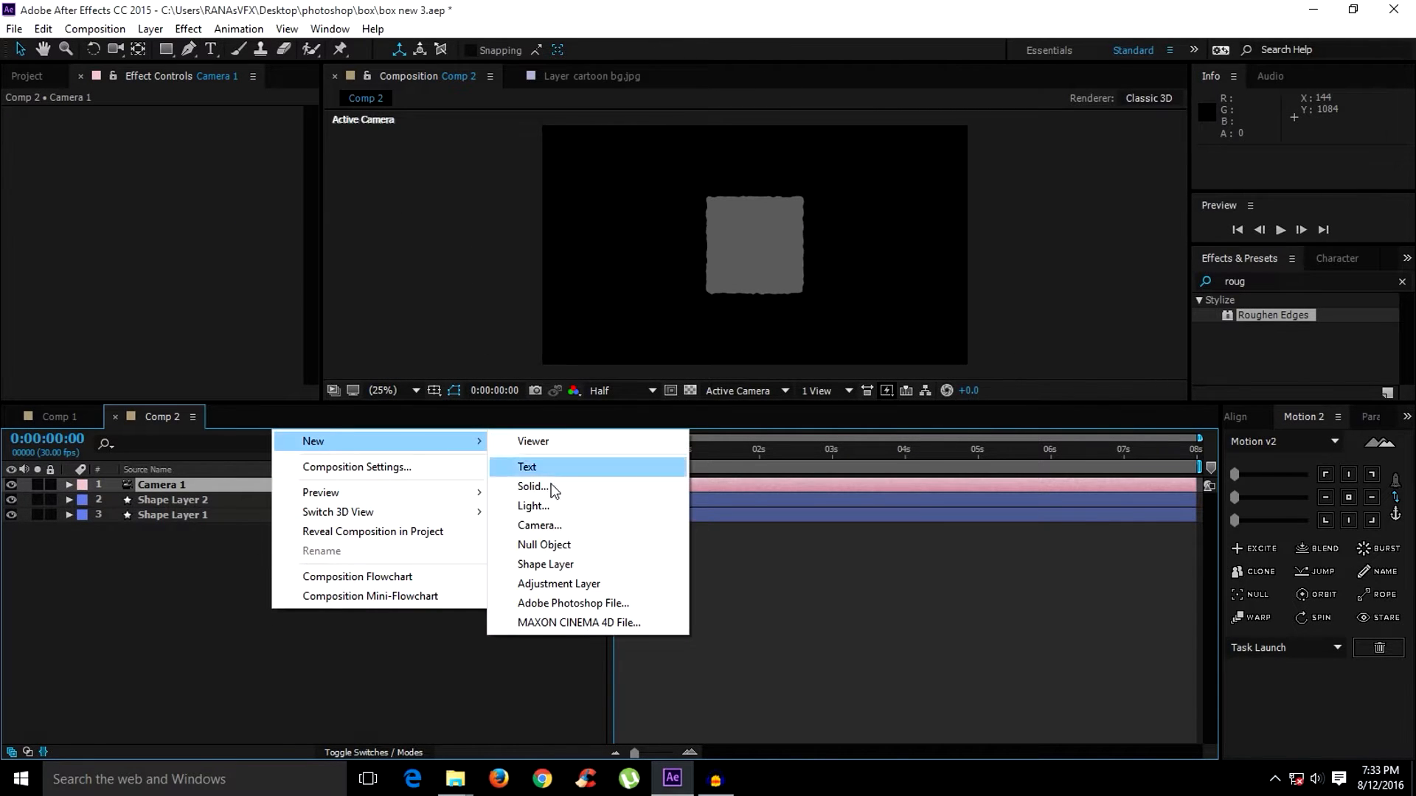
pyautogui.click(560, 545)
pyautogui.press('Return')
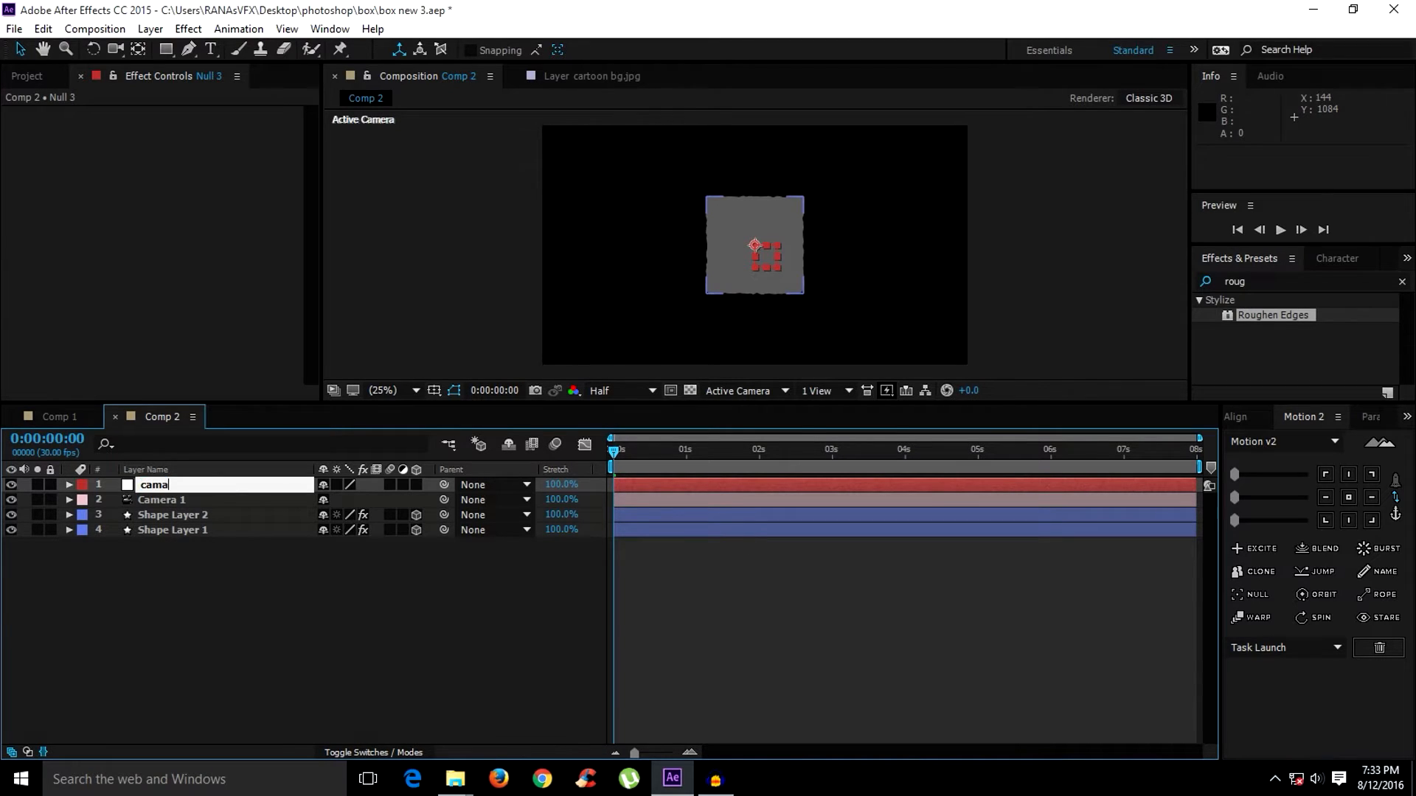
pyautogui.write('camera cont')
pyautogui.press('Return')
pyautogui.click(180, 501)
pyautogui.moveTo(250, 514); pyautogui.dragTo(160, 487)
# Centre the anchor point of the camera cont null within the null and move it back to the middle of the square.
pyautogui.click(159, 486)
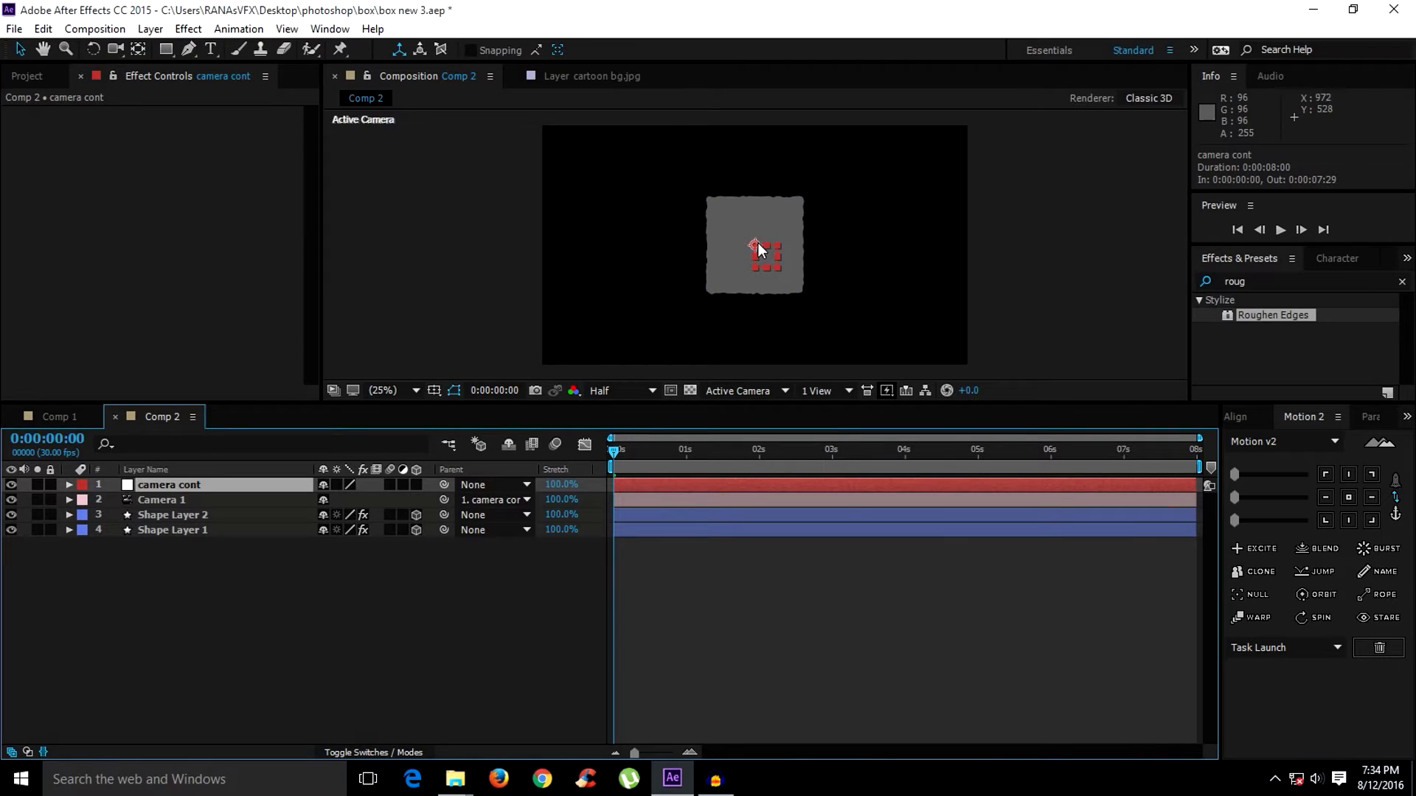
pyautogui.click(1349, 498)
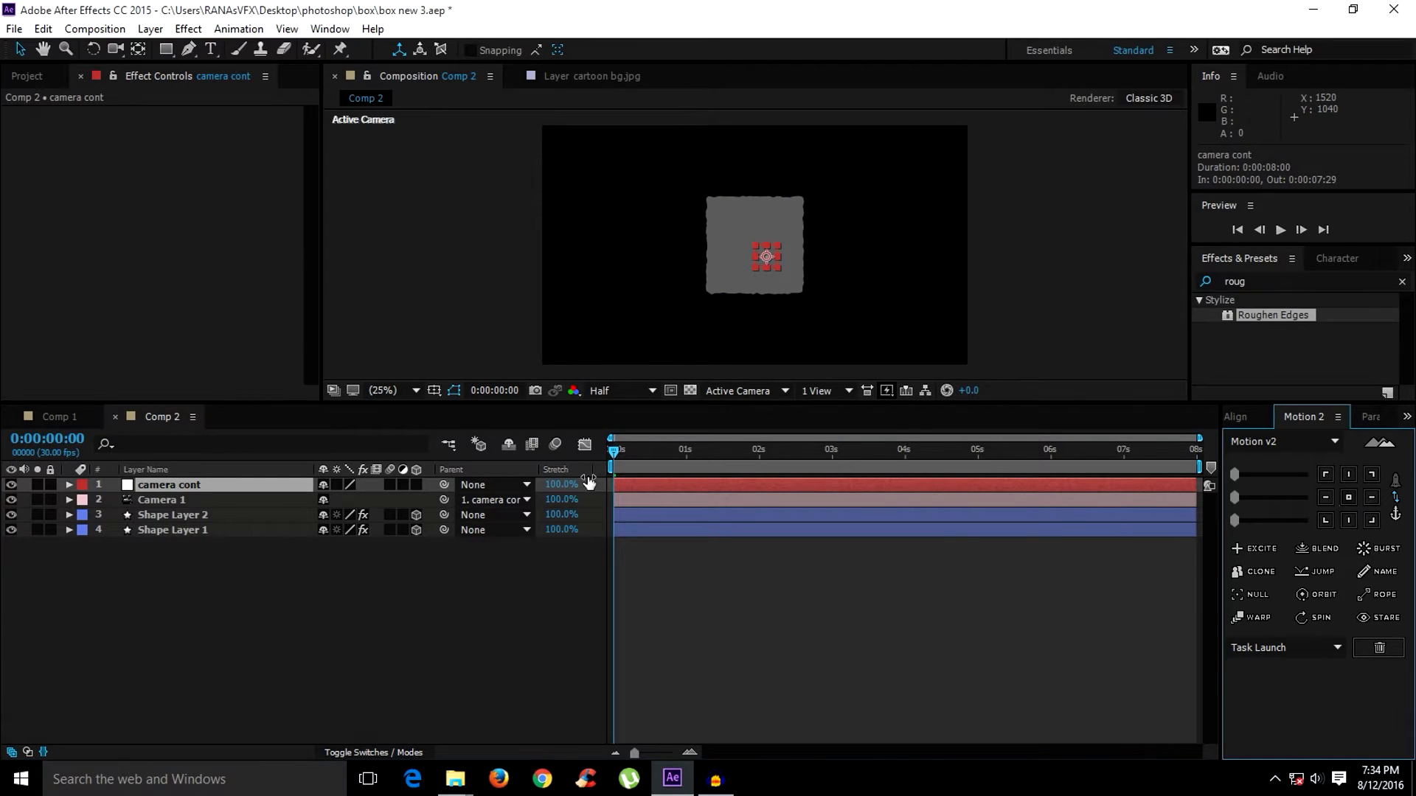
pyautogui.press('y')
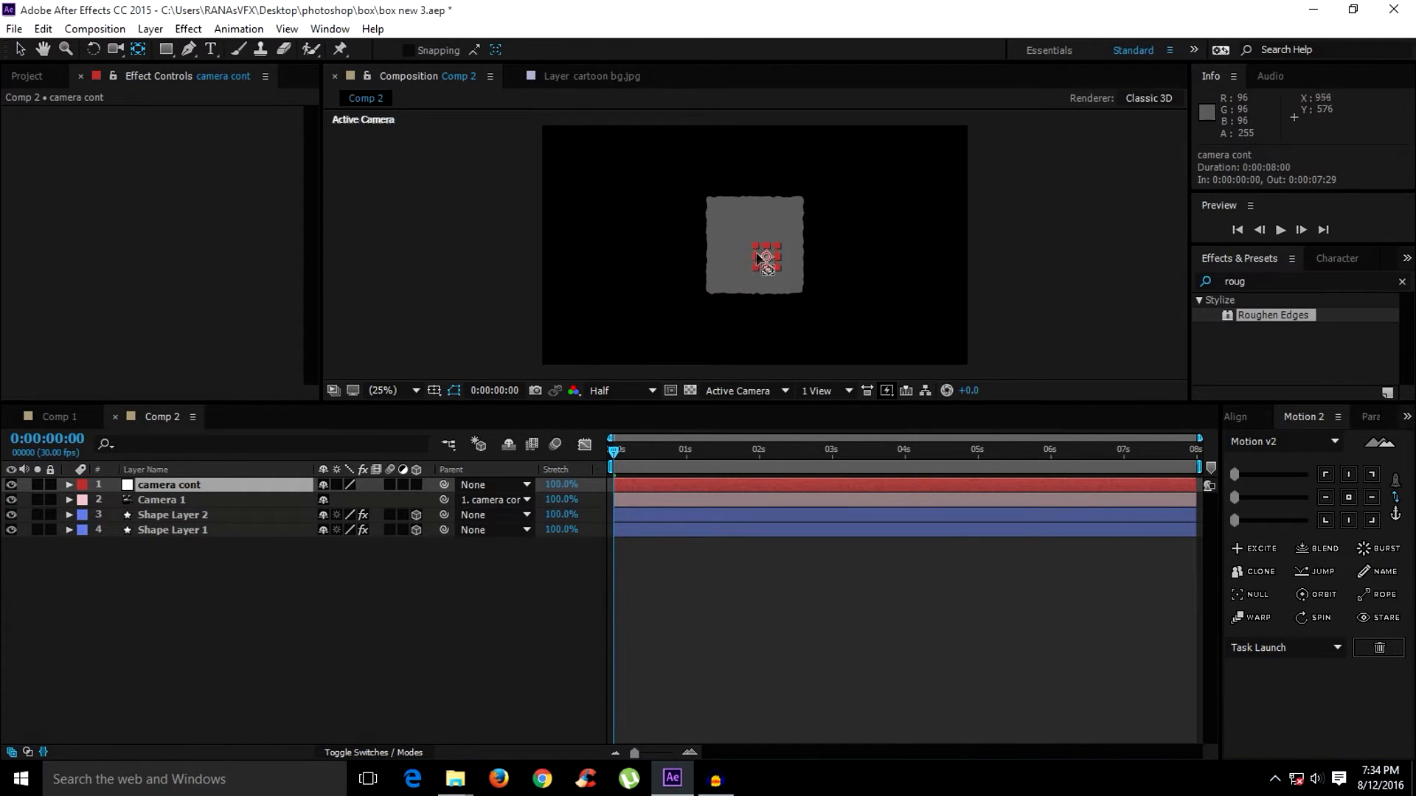
pyautogui.moveTo(764, 253); pyautogui.dragTo(757, 246)
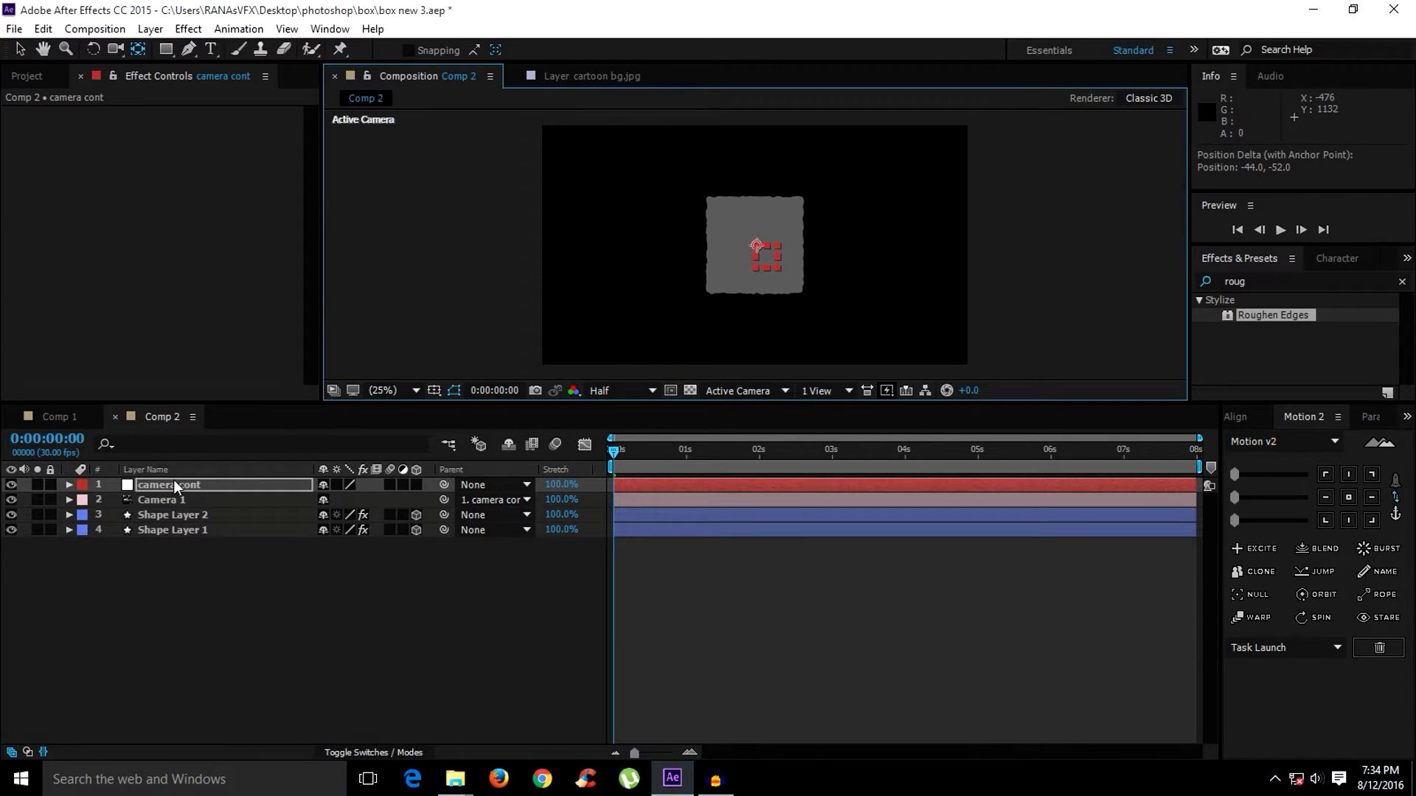
pyautogui.click(170, 486)
# Enlarge the composition view, switch it to Custom View 1 and orbit until the squares are seen nearly edge-on.
pyautogui.click(164, 515)
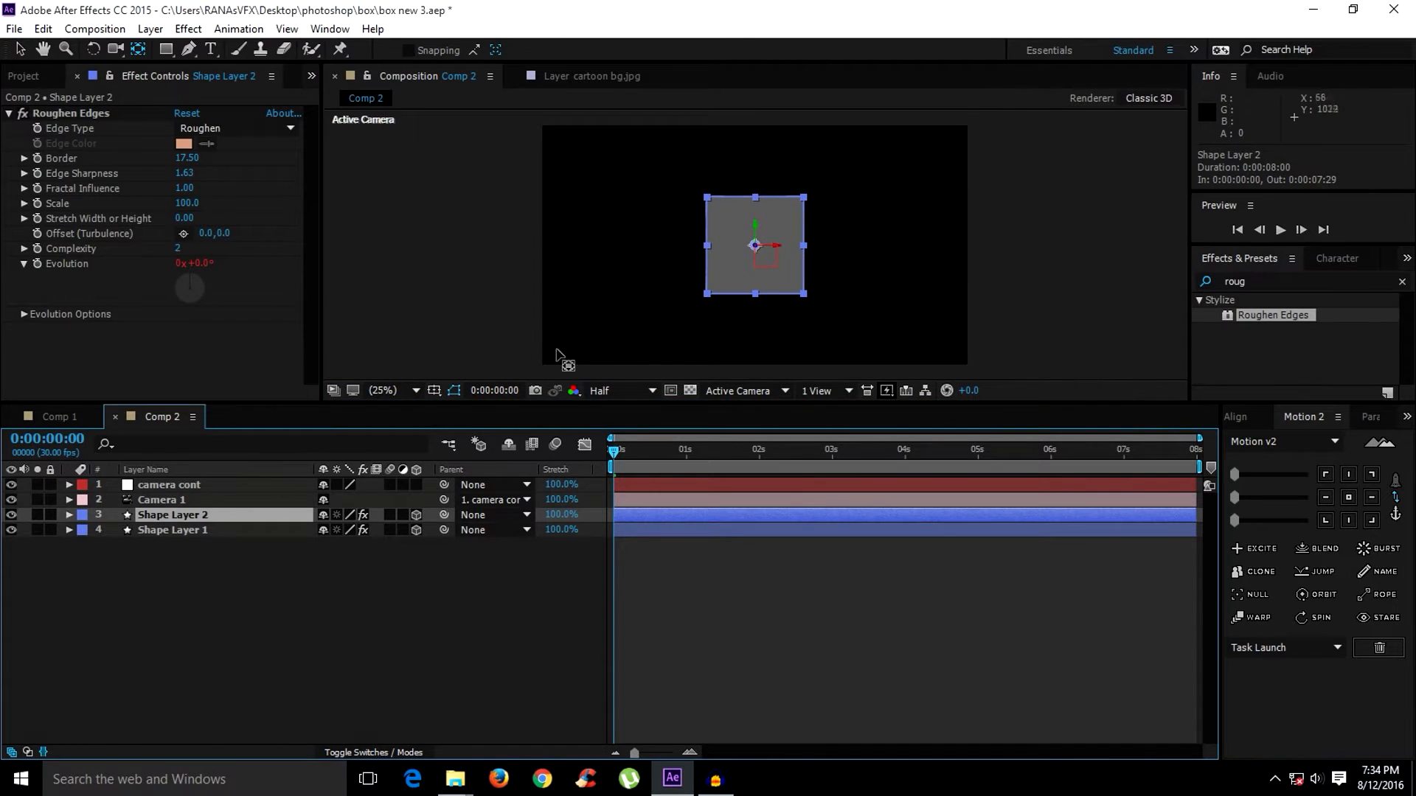
pyautogui.moveTo(593, 402); pyautogui.dragTo(593, 464)
pyautogui.click(734, 453)
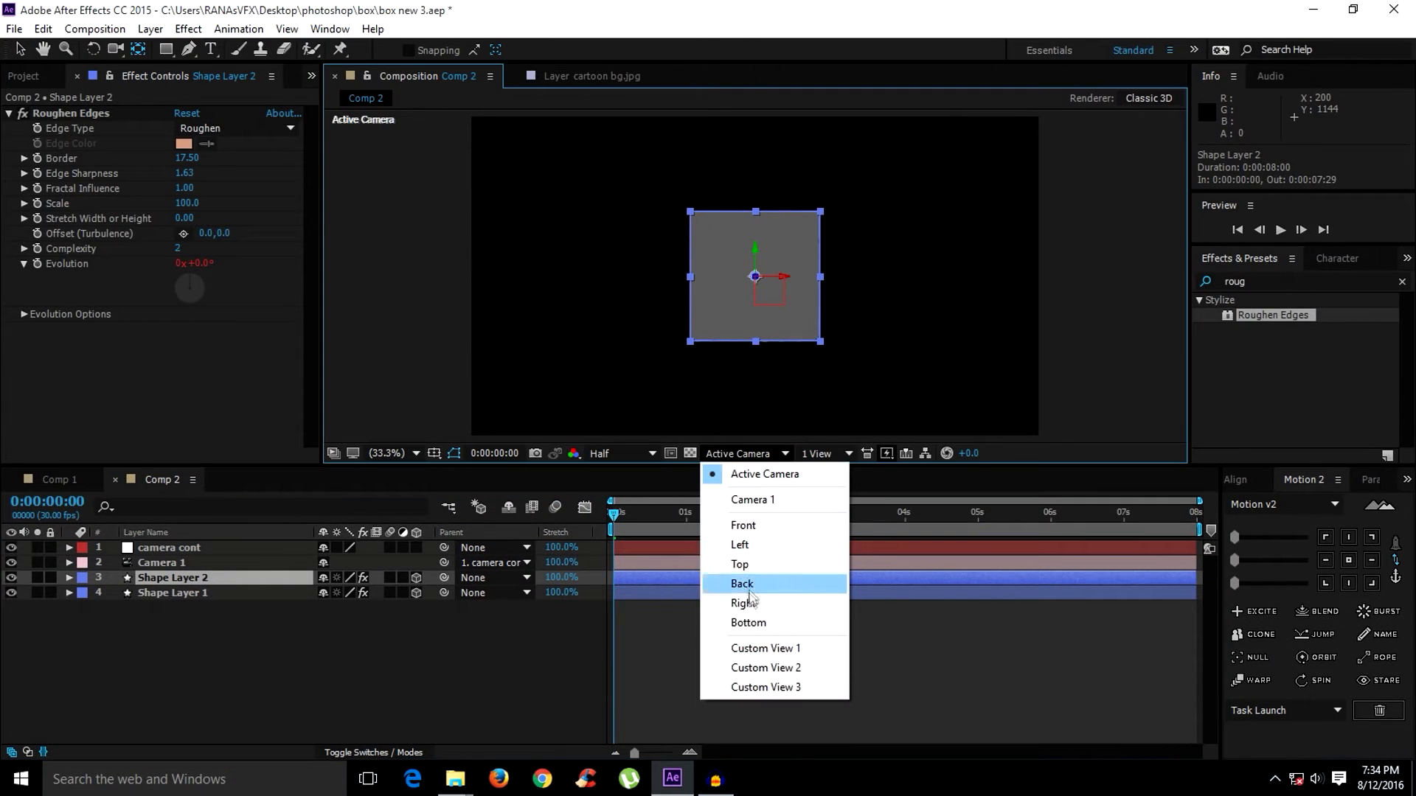
pyautogui.click(761, 649)
pyautogui.press('c')
pyautogui.moveTo(114, 46); pyautogui.dragTo(186, 106)
pyautogui.moveTo(734, 280); pyautogui.dragTo(317, 119)
pyautogui.moveTo(108, 45); pyautogui.dragTo(185, 49)
pyautogui.moveTo(679, 325); pyautogui.dragTo(711, 324)
# Move Shape Layer 2 along its Z axis away from Shape Layer 1 to form the opposite face of the box.
pyautogui.click(171, 577)
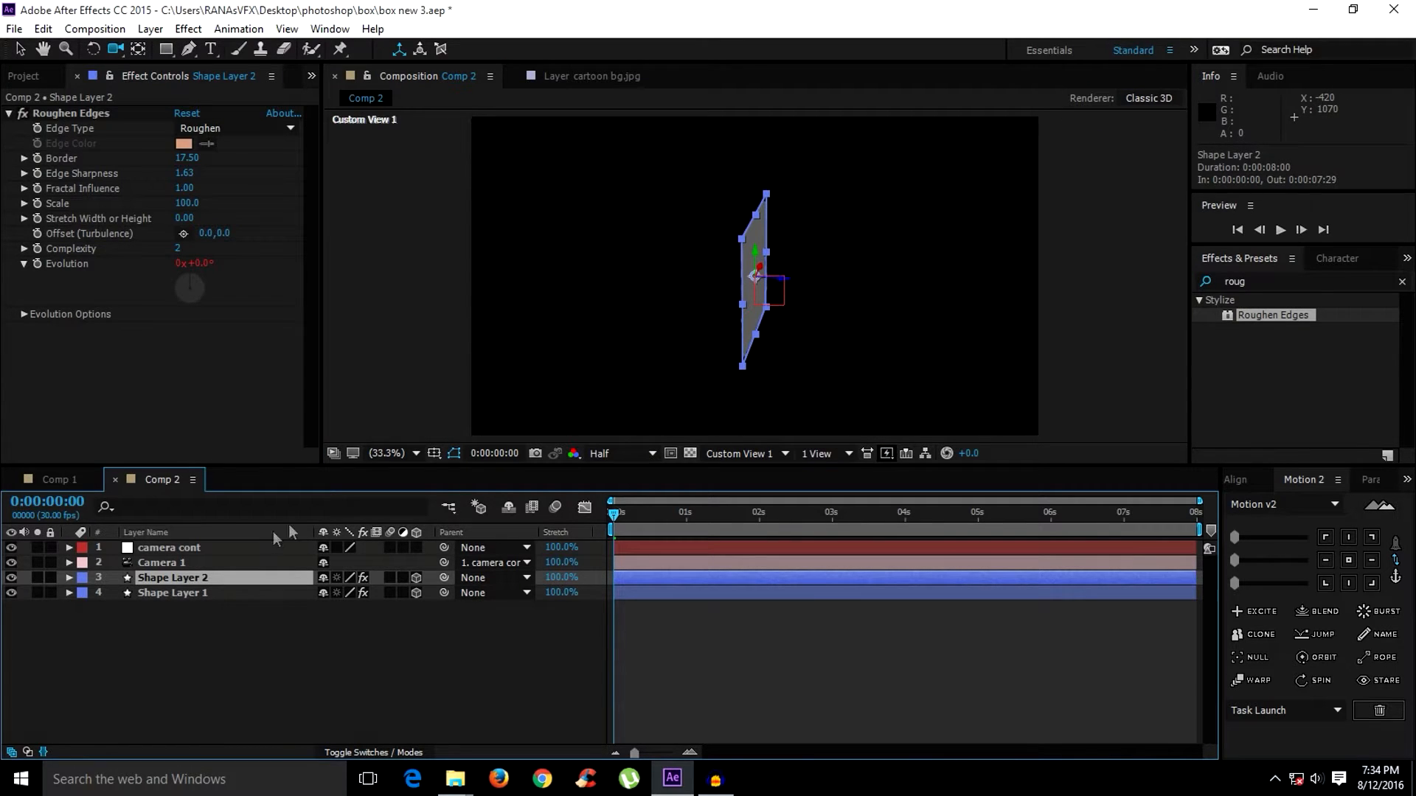
pyautogui.press('v')
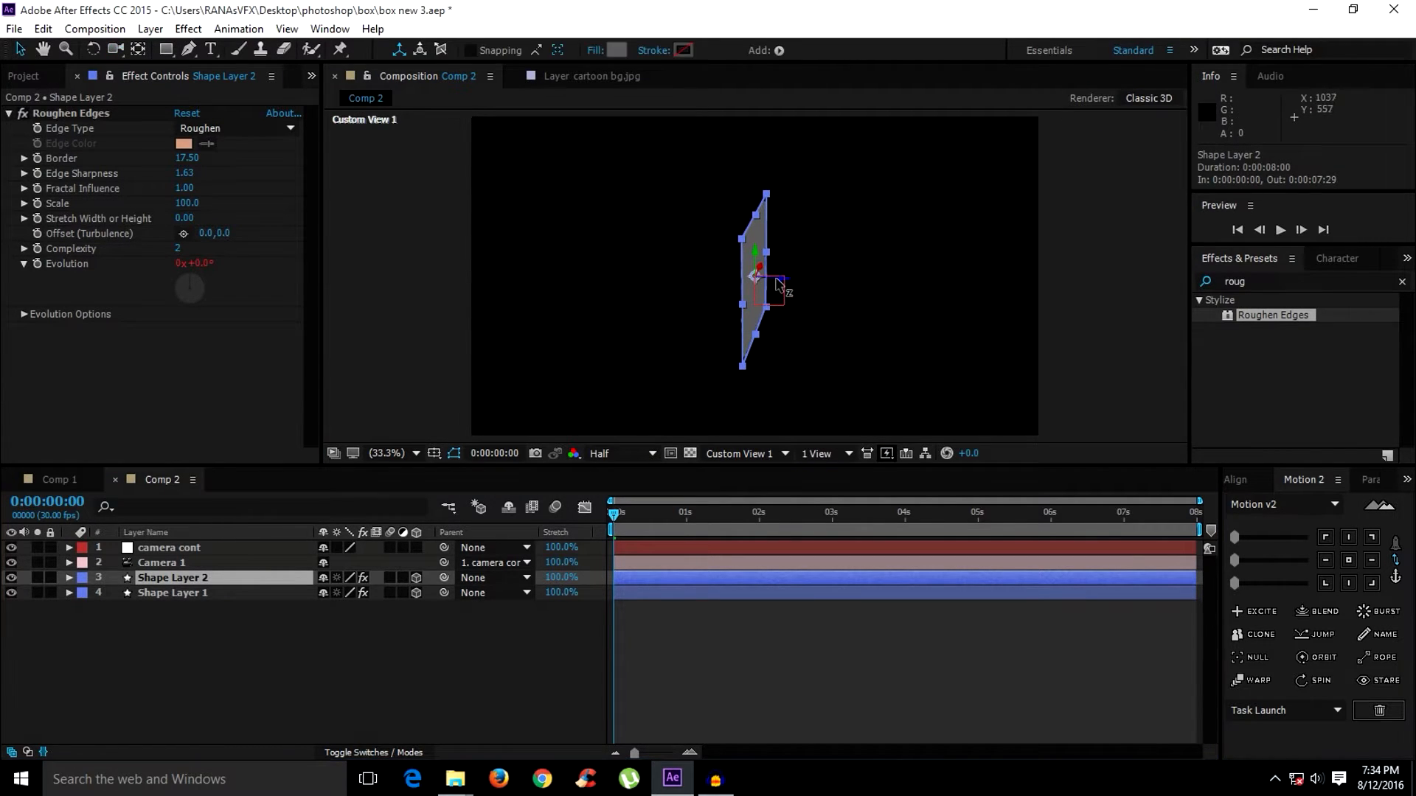
pyautogui.moveTo(786, 286); pyautogui.dragTo(695, 281)
pyautogui.rightClick(691, 276)
pyautogui.press('Escape')
pyautogui.press('c')
pyautogui.moveTo(714, 357)
pyautogui.mouseDown()
pyautogui.moveTo(635, 347)
pyautogui.moveTo(582, 288)
pyautogui.moveTo(705, 280)
pyautogui.mouseUp()
pyautogui.press('v')
pyautogui.press('c')
pyautogui.moveTo(781, 335); pyautogui.dragTo(755, 321)
# Duplicate Shape Layer 2 and rotate the copy about its Y axis so it stands perpendicular to the first two faces.
pyautogui.click(214, 577)
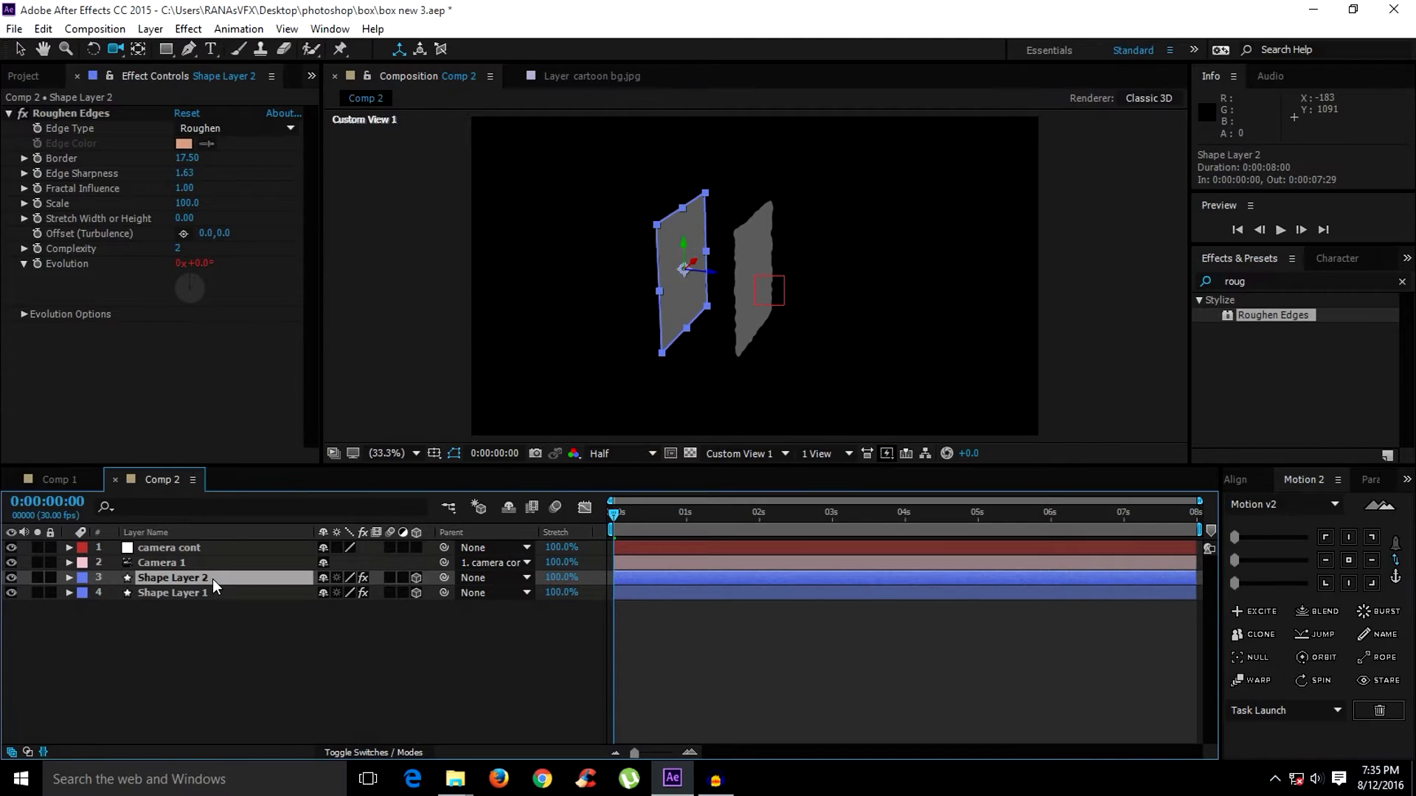
pyautogui.hotkey('ctrl', 'd')
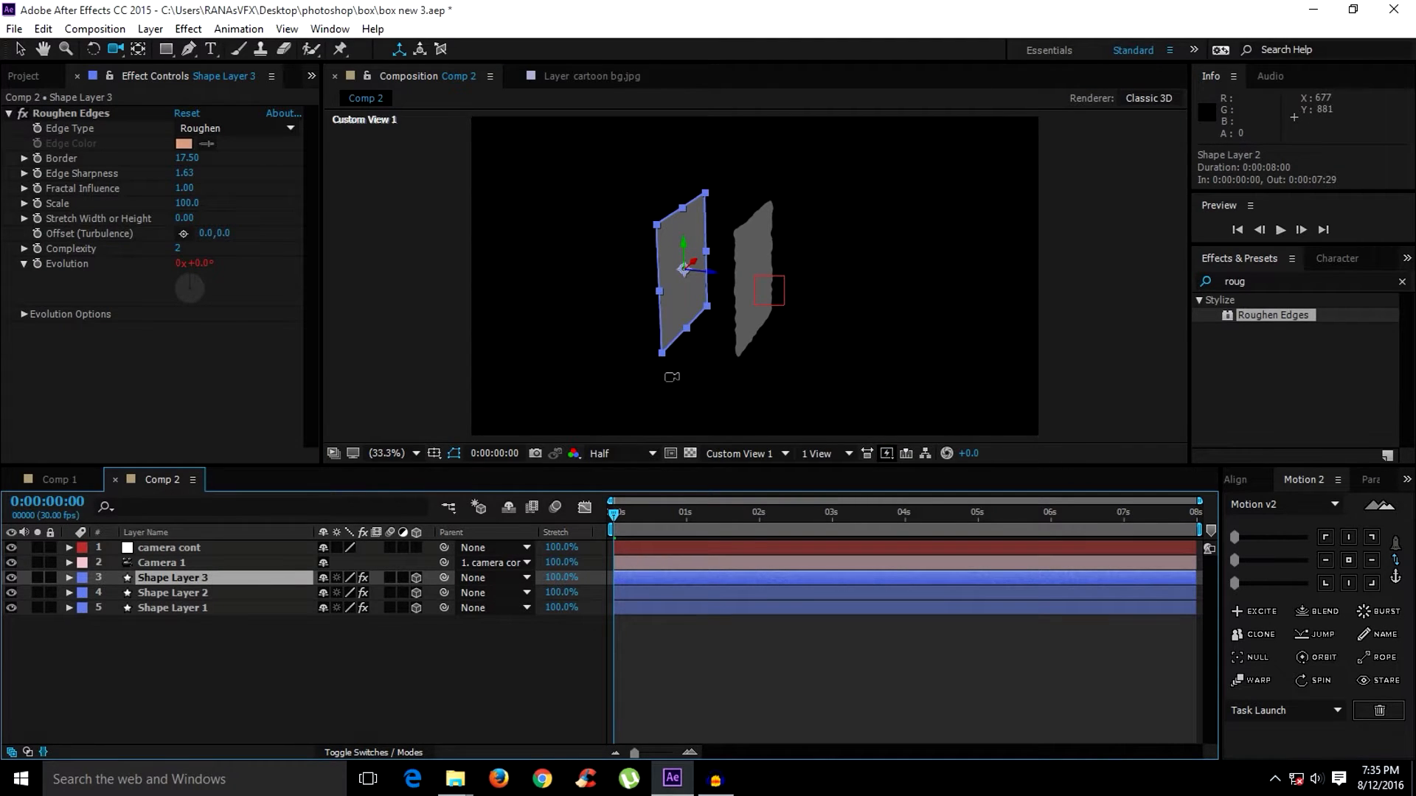
pyautogui.press('w')
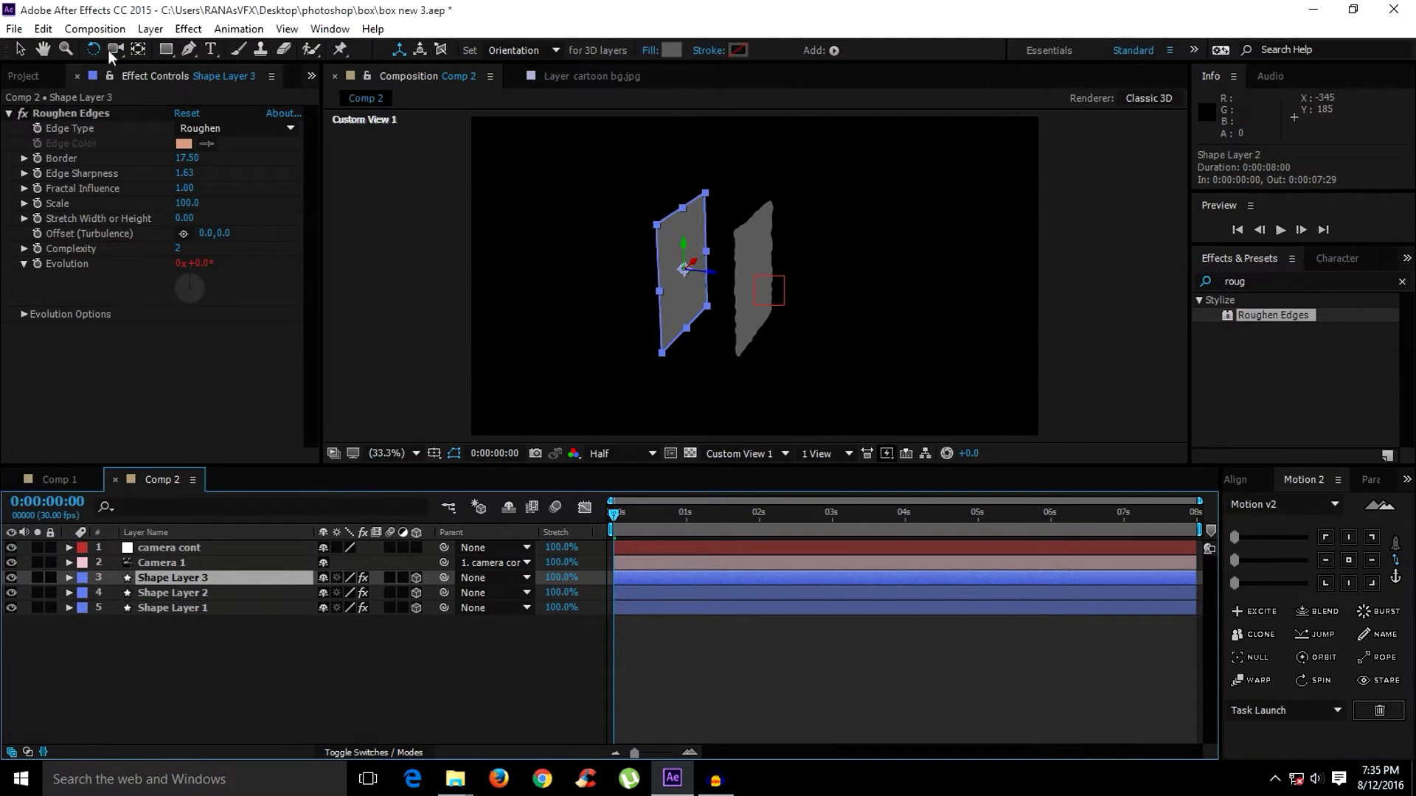
pyautogui.moveTo(684, 269); pyautogui.dragTo(684, 269)
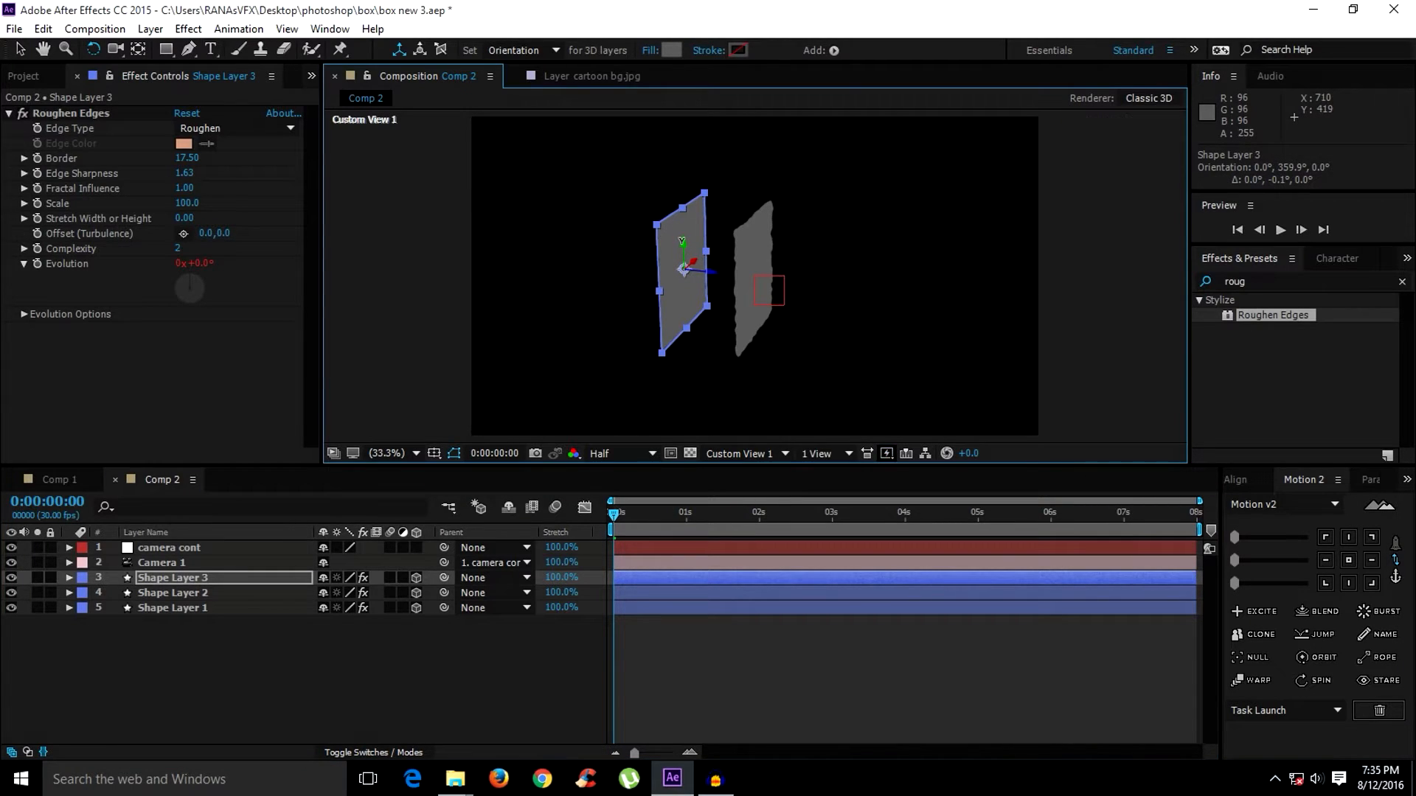
pyautogui.moveTo(671, 241); pyautogui.dragTo(649, 241)
# Move Shape Layer 3 to position 726, 540, 254.8 at one side of the box.
pyautogui.press('c')
pyautogui.moveTo(840, 300); pyautogui.dragTo(750, 302)
pyautogui.press('v')
pyautogui.moveTo(723, 244); pyautogui.dragTo(658, 247)
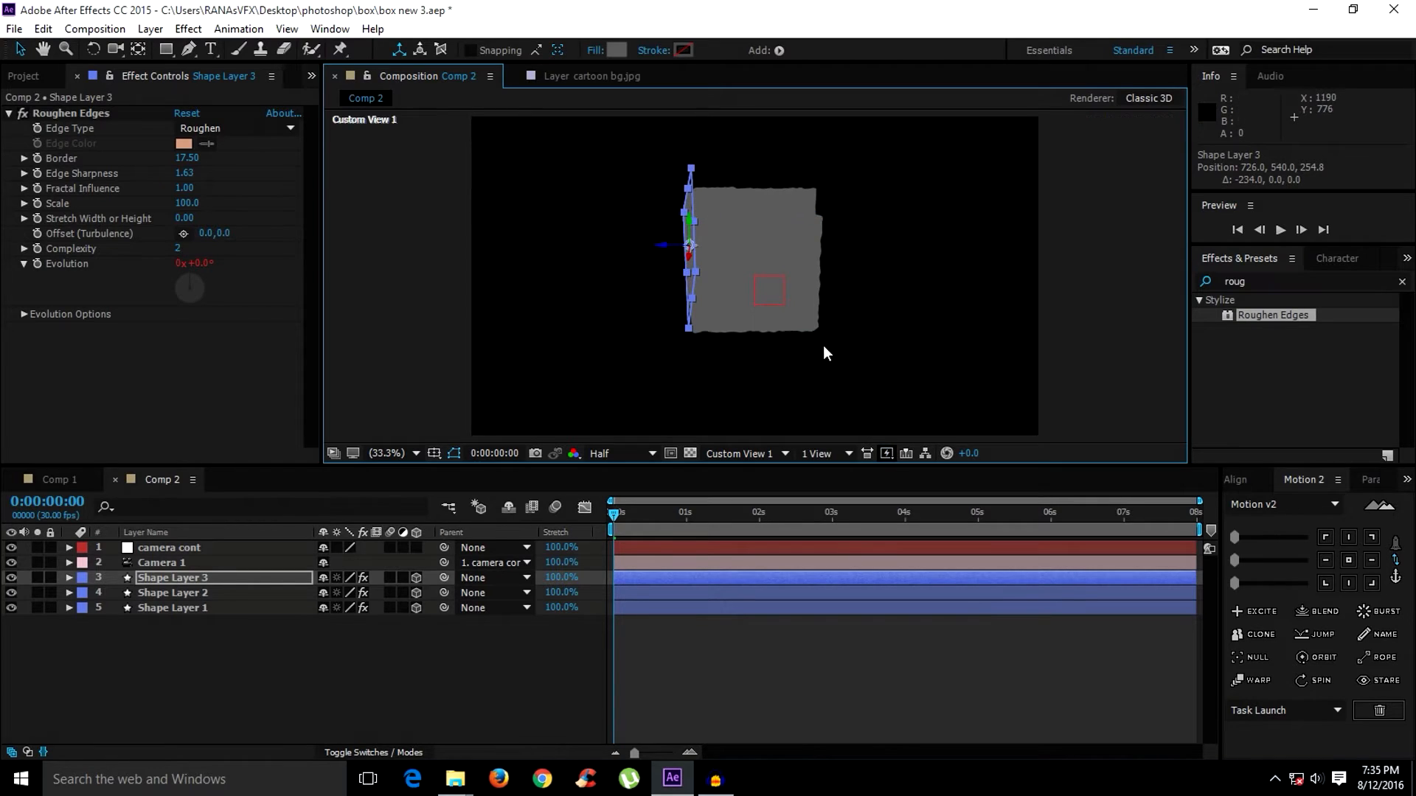
# Duplicate Shape Layer 3 and move the copy to position 1173, 540, 254.8 as the opposite side face.
pyautogui.hotkey('ctrl', 'd')
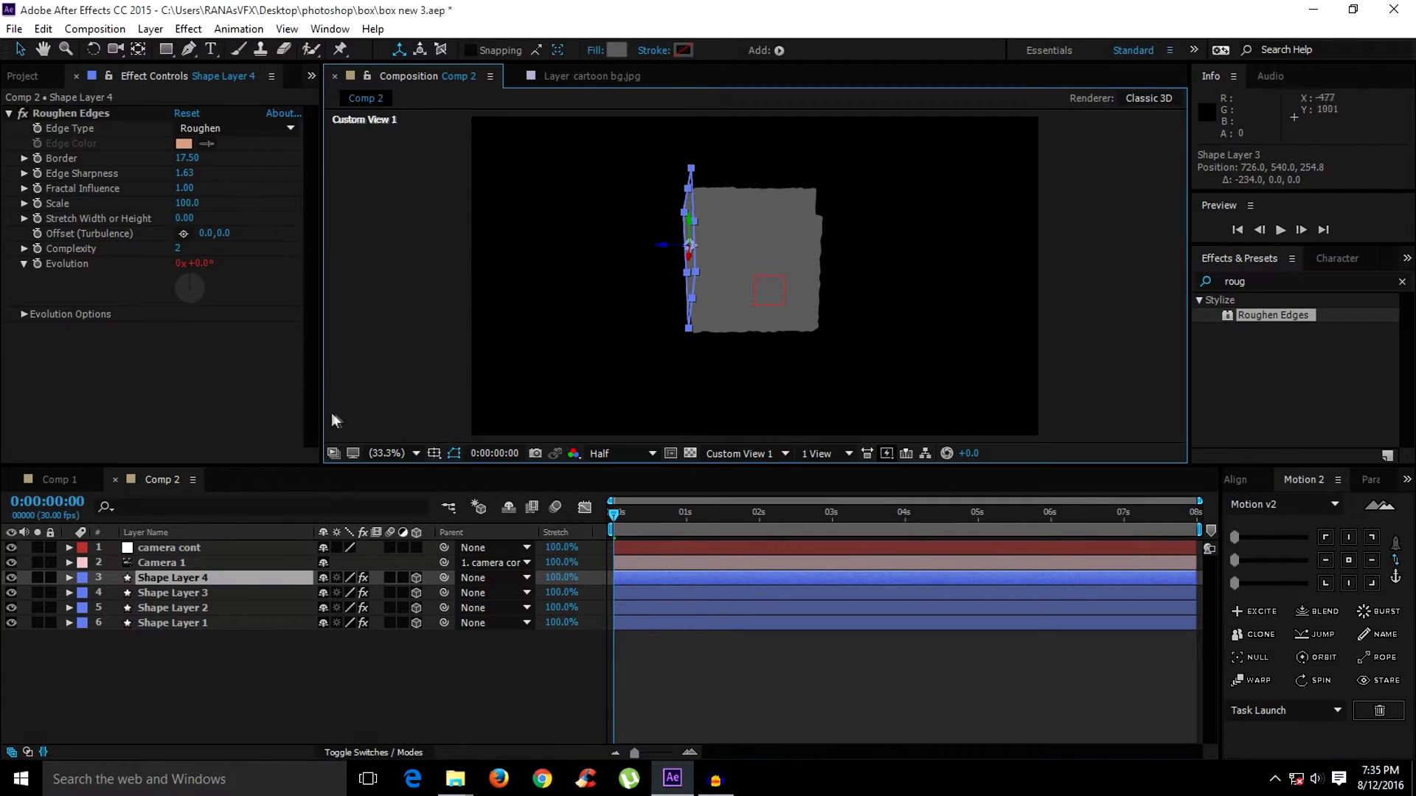
pyautogui.moveTo(661, 249); pyautogui.dragTo(793, 254)
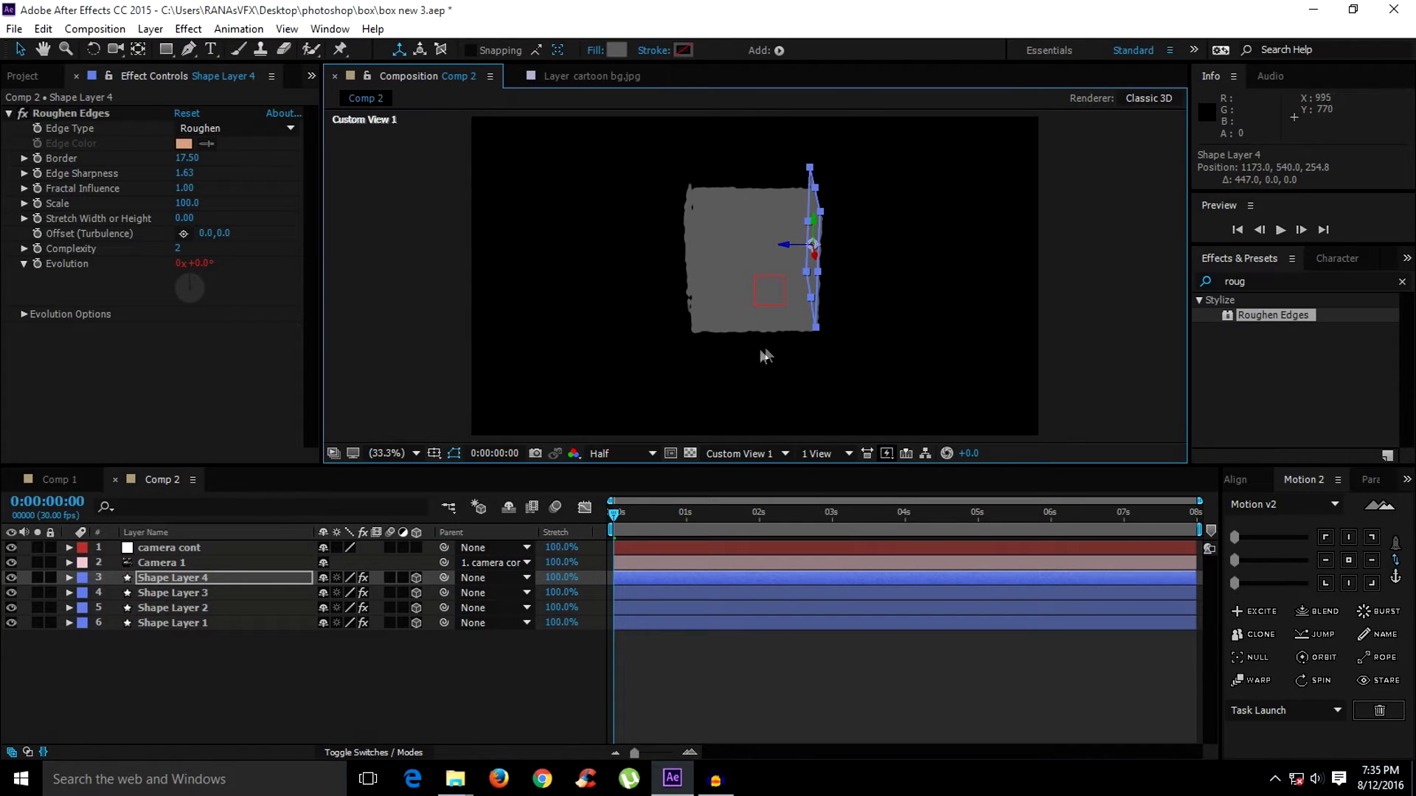
pyautogui.press('c')
pyautogui.moveTo(749, 354); pyautogui.dragTo(1143, 208)
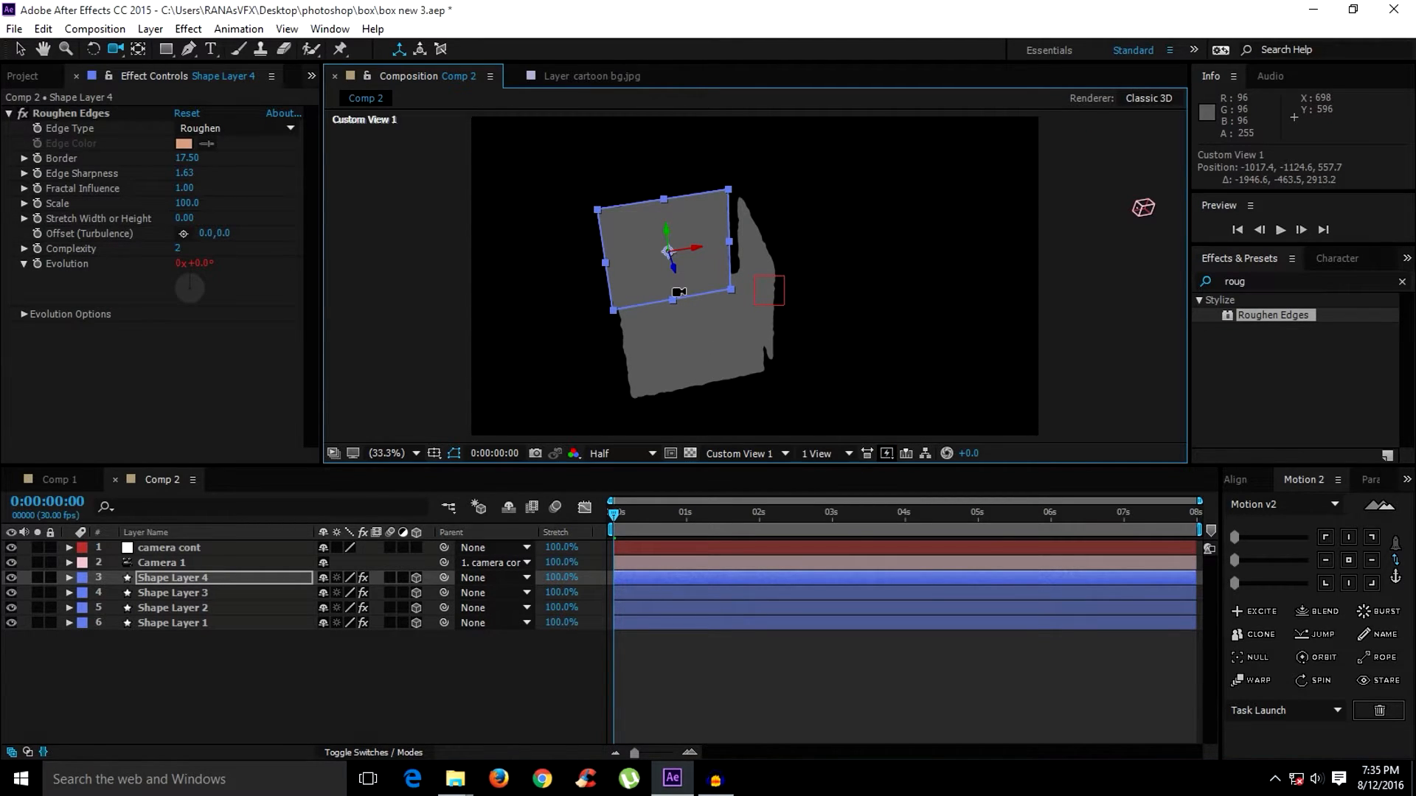
# Change the fill colour of the rectangle in Shape Layer 4 to light pink.
pyautogui.click(275, 578)
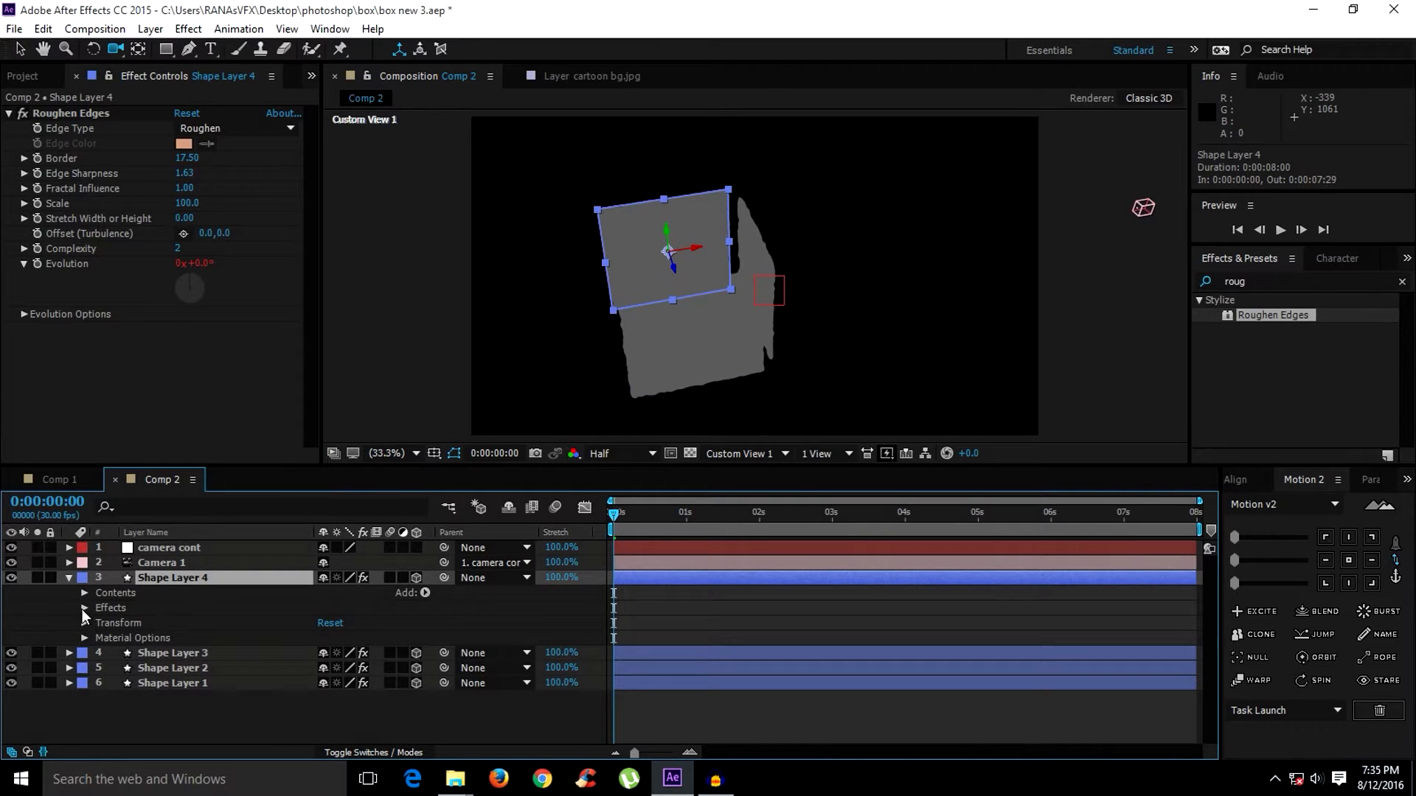
pyautogui.click(84, 608)
pyautogui.click(84, 593)
pyautogui.click(98, 608)
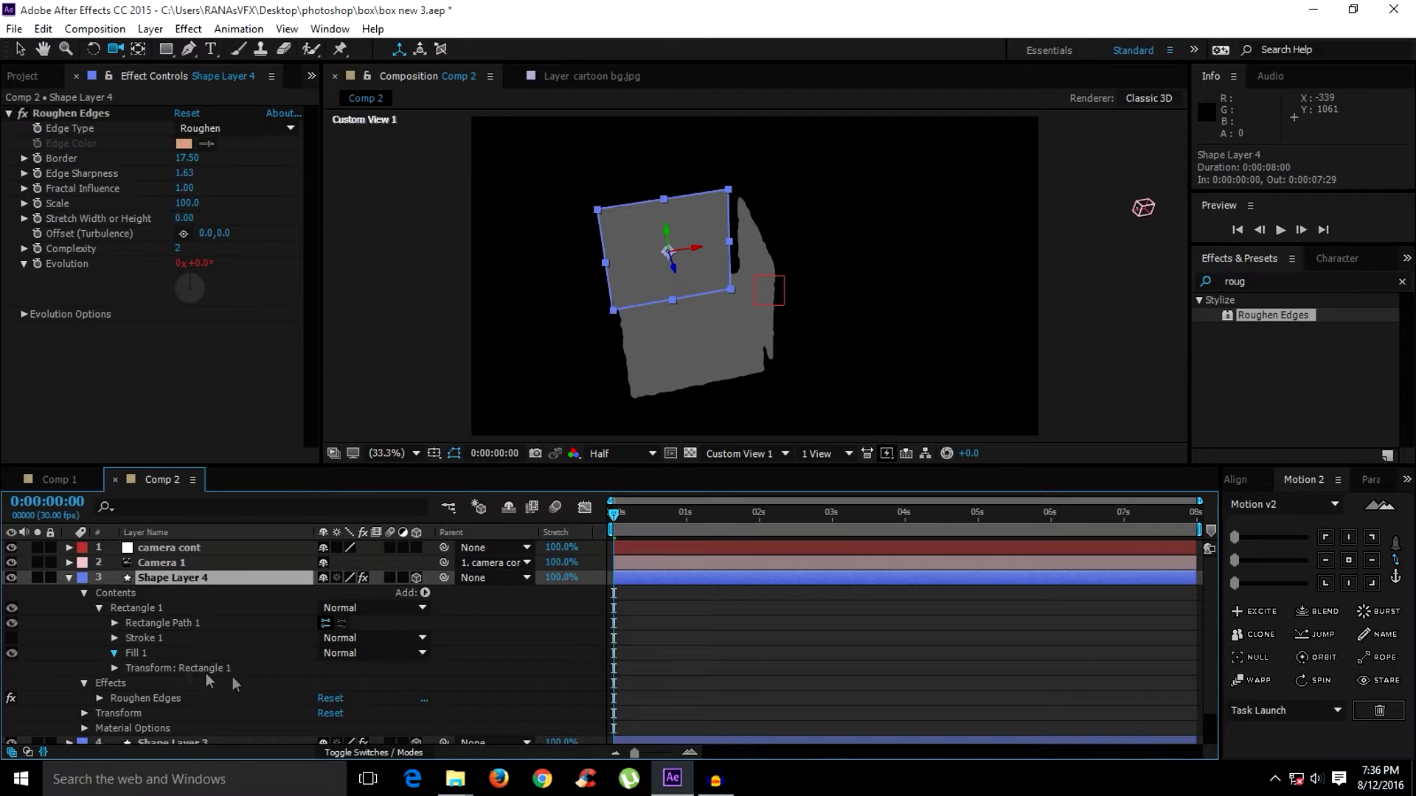
pyautogui.click(328, 698)
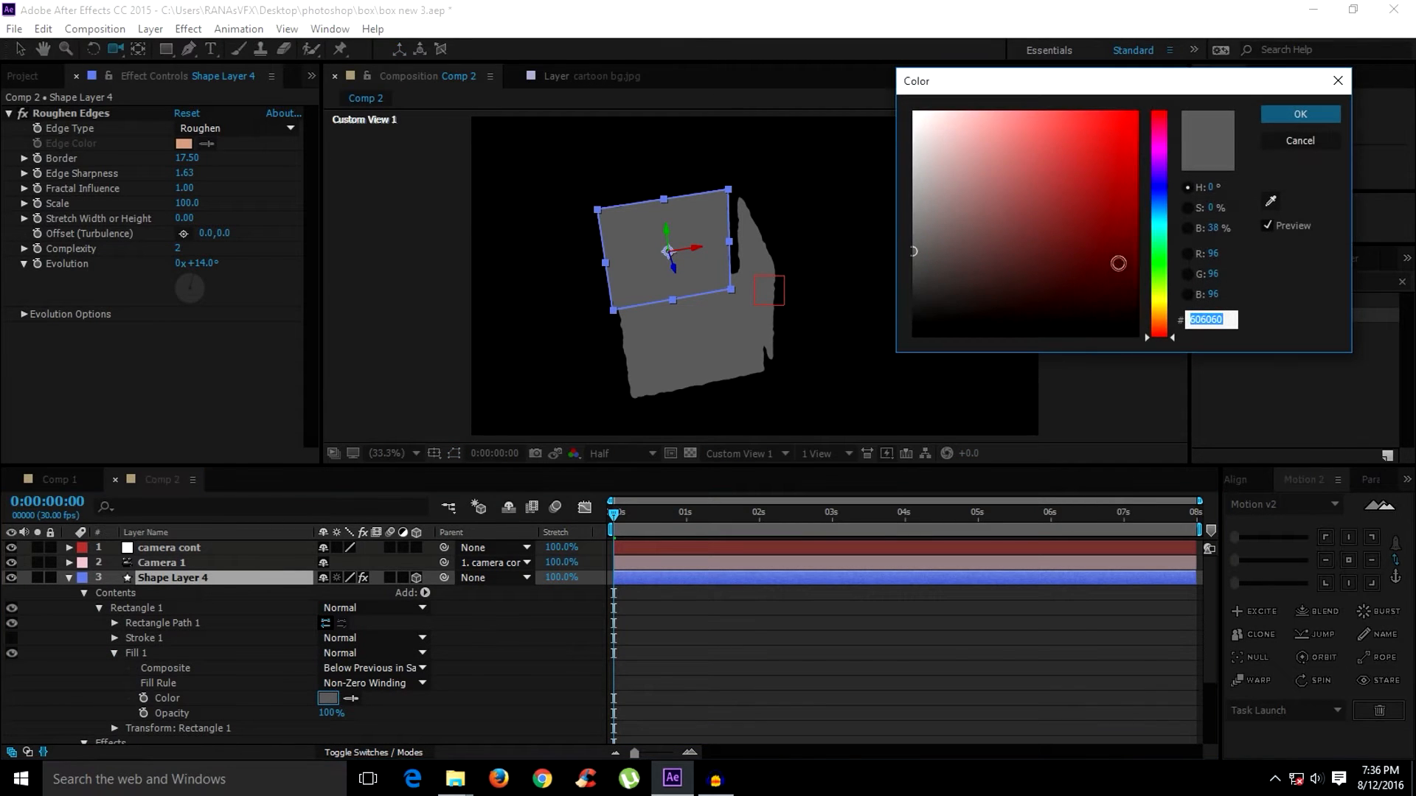
pyautogui.click(974, 148)
pyautogui.click(1300, 114)
# Change the fill colour of the rectangle in Shape Layer 1 to light greyish pink B8ACAC.
pyautogui.hotkey('ctrl', 'd')
pyautogui.hotkey('ctrl', 'd')
pyautogui.hotkey('ctrl', 'd')
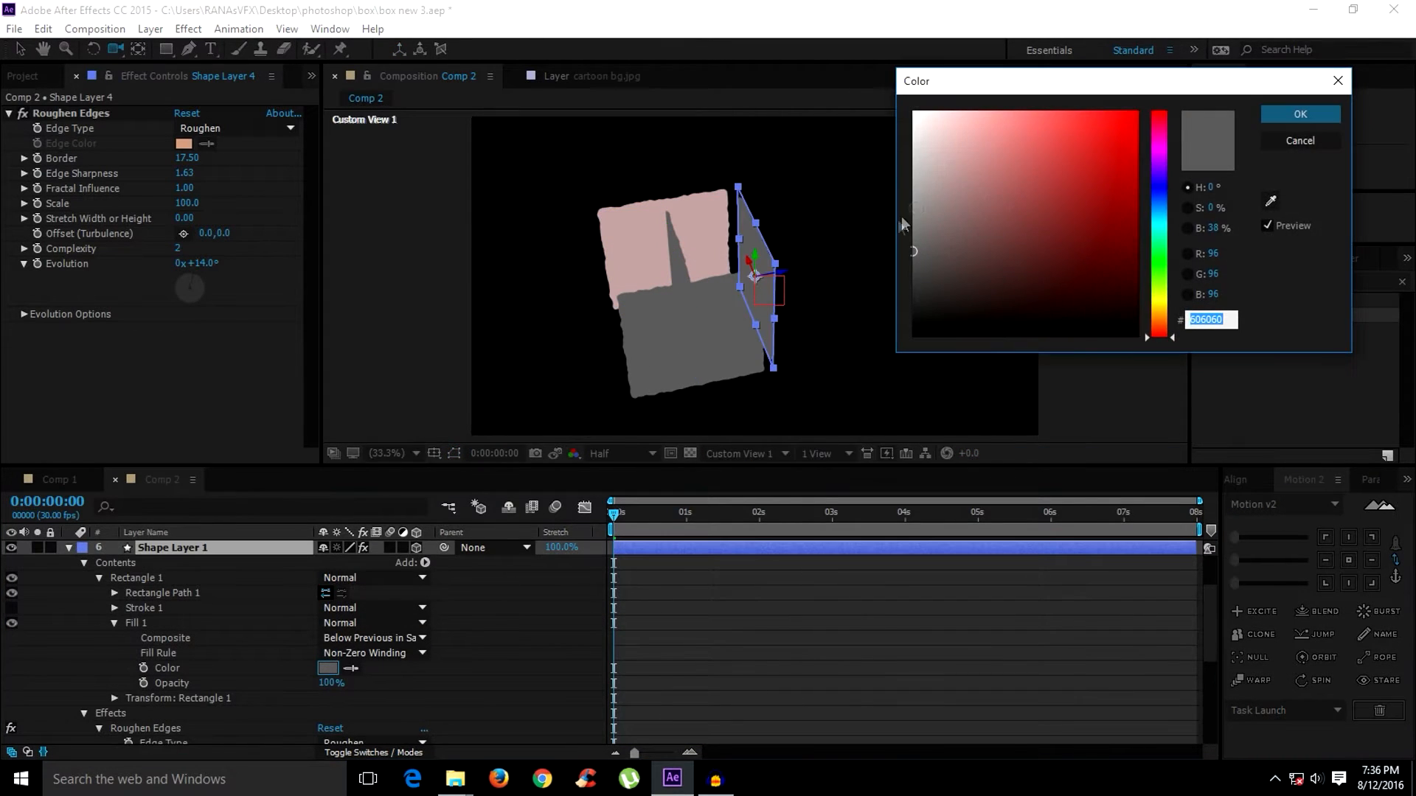
pyautogui.click(917, 156)
pyautogui.click(927, 173)
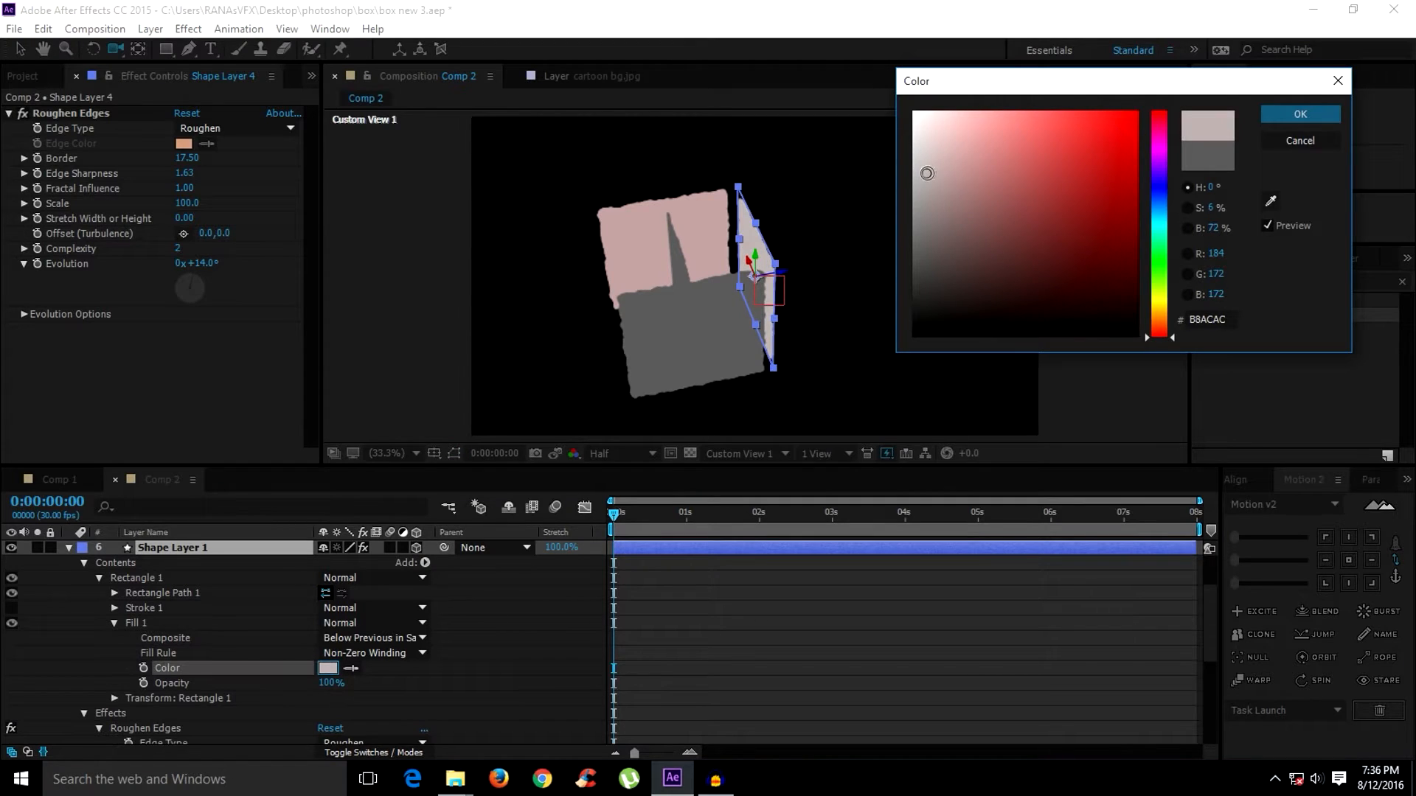
pyautogui.click(1306, 117)
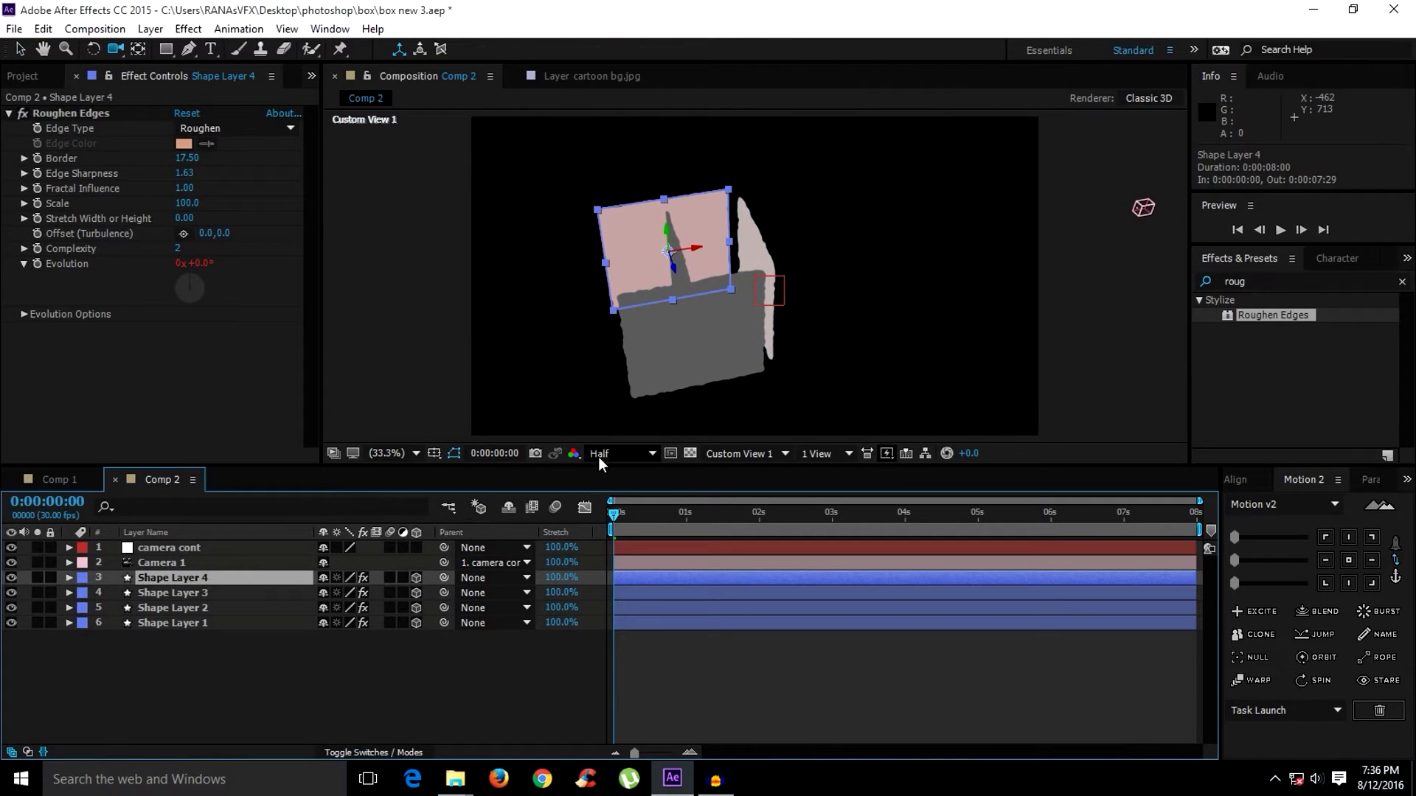
# Adjust the positions of Shape Layer 4 and Shape Layer 1 so their edges line up with the neighbouring box faces.
pyautogui.moveTo(686, 291); pyautogui.dragTo(643, 292)
pyautogui.click(222, 593)
pyautogui.click(222, 609)
pyautogui.click(765, 271)
pyautogui.moveTo(780, 273); pyautogui.dragTo(769, 275)
# Nudge the grey side face slightly inward to close the gap at the front corner of the box.
pyautogui.press('c')
pyautogui.moveTo(655, 375); pyautogui.dragTo(759, 349)
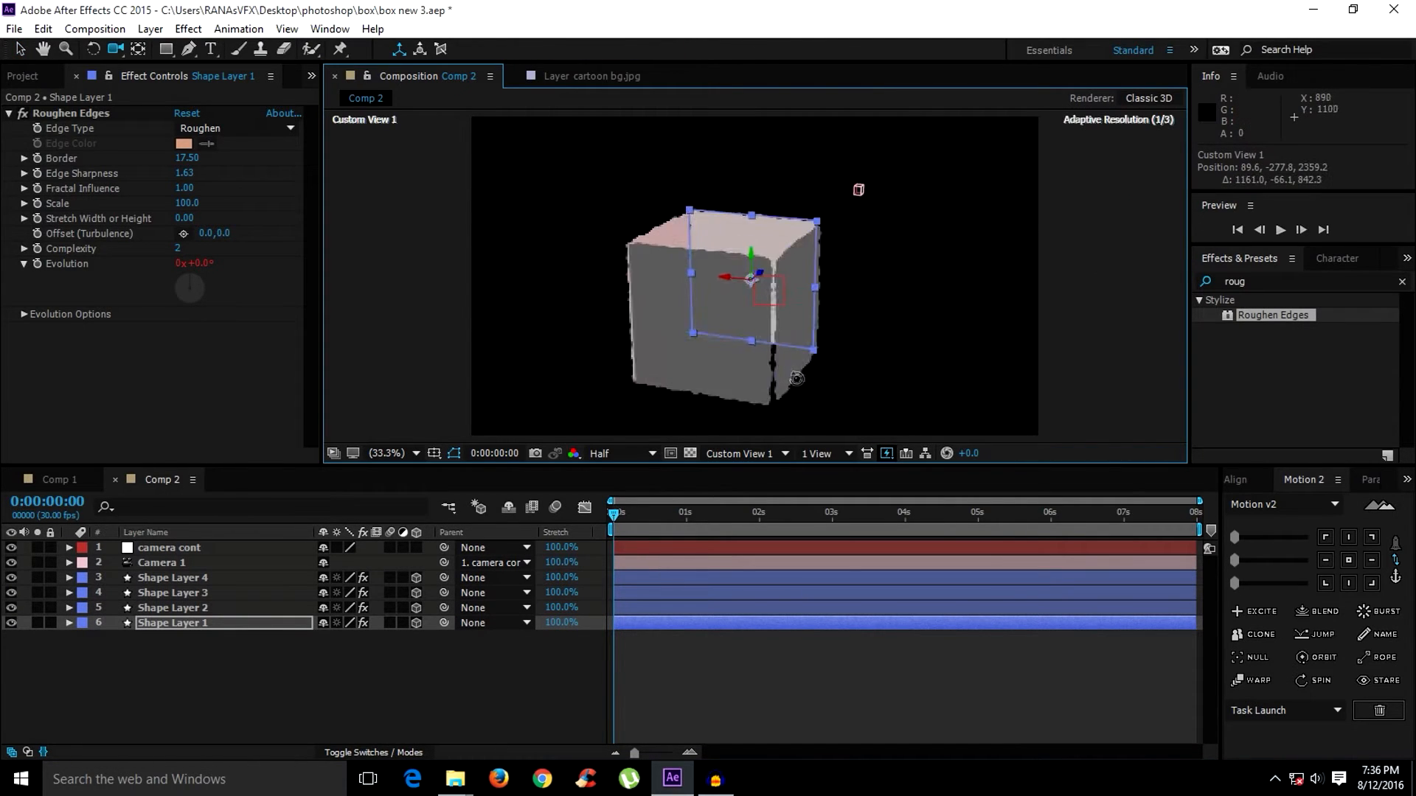
pyautogui.press('v')
pyautogui.click(798, 333)
pyautogui.moveTo(827, 313); pyautogui.dragTo(820, 313)
# Duplicate Shape Layer 4, rotate the copy flat and move it into place as a horizontal face of the box.
pyautogui.click(188, 577)
pyautogui.hotkey('ctrl', 'd')
pyautogui.hotkey('ctrl', 'd')
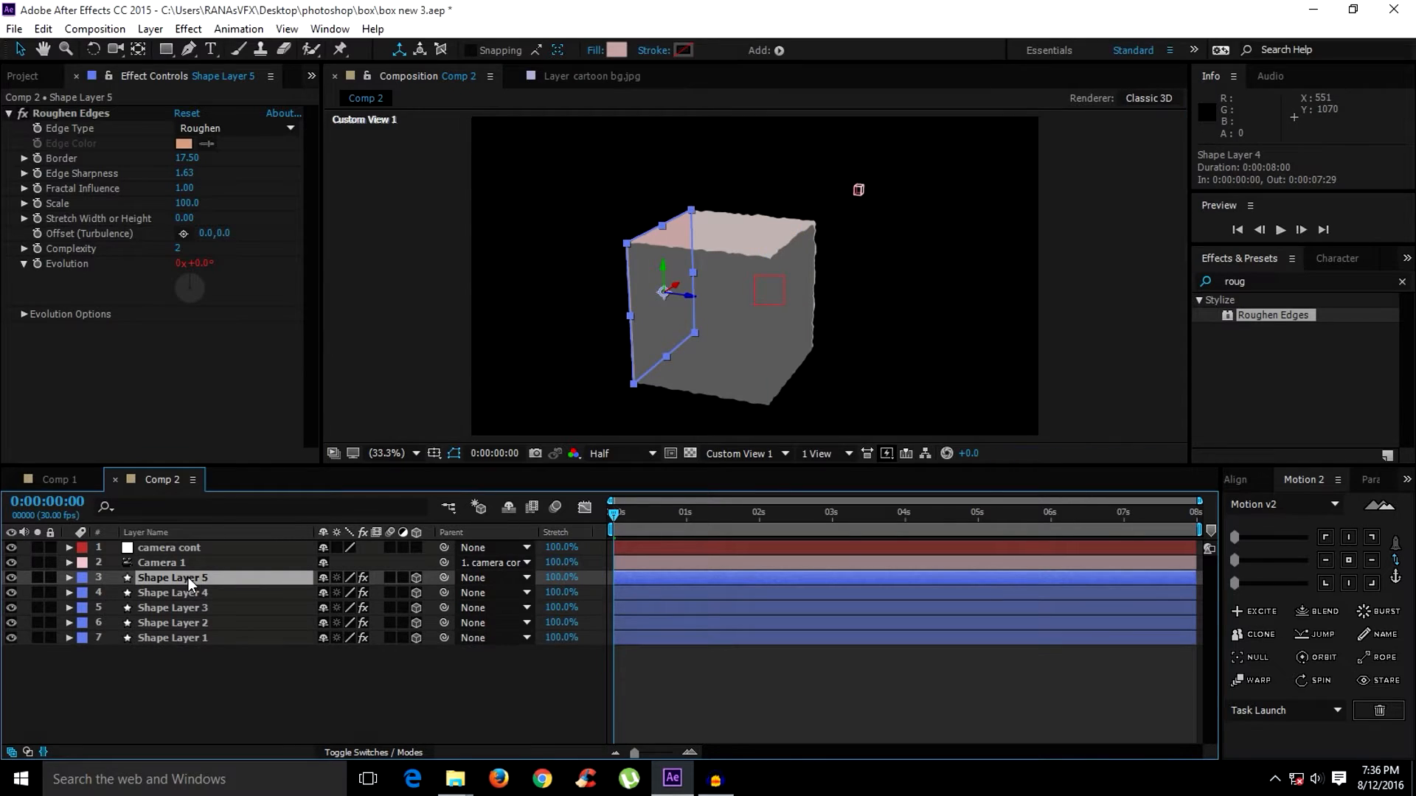
pyautogui.moveTo(676, 285); pyautogui.dragTo(697, 317)
pyautogui.press('v')
pyautogui.press('c')
pyautogui.moveTo(697, 339); pyautogui.dragTo(720, 320)
pyautogui.press('v')
pyautogui.moveTo(756, 260)
pyautogui.mouseDown()
pyautogui.moveTo(755, 327)
pyautogui.moveTo(688, 323)
pyautogui.moveTo(690, 306)
pyautogui.moveTo(763, 312)
pyautogui.moveTo(763, 249)
pyautogui.mouseUp()
# Fit a second horizontal face opposite the first so the box has both a top and a bottom.
pyautogui.click(188, 593)
pyautogui.press('w')
pyautogui.press('c')
pyautogui.press('w')
pyautogui.press('v')
pyautogui.press('c')
pyautogui.press('v')
pyautogui.press('c')
pyautogui.moveTo(770, 310); pyautogui.dragTo(848, 325)
# Highlight all six shape layers to inspect the box faces, deselect them and switch to the Active Camera view.
pyautogui.moveTo(176, 677); pyautogui.dragTo(209, 582)
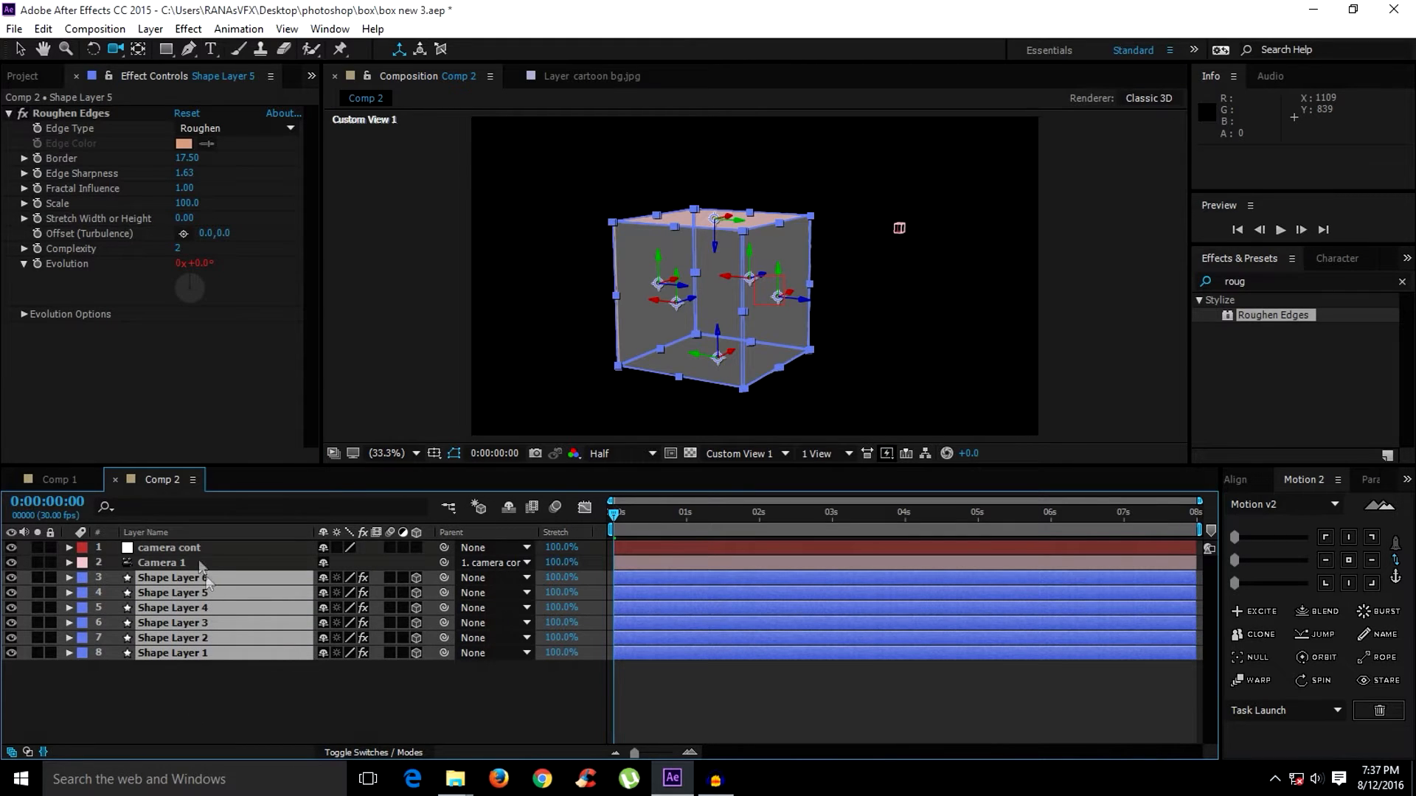
pyautogui.click(180, 676)
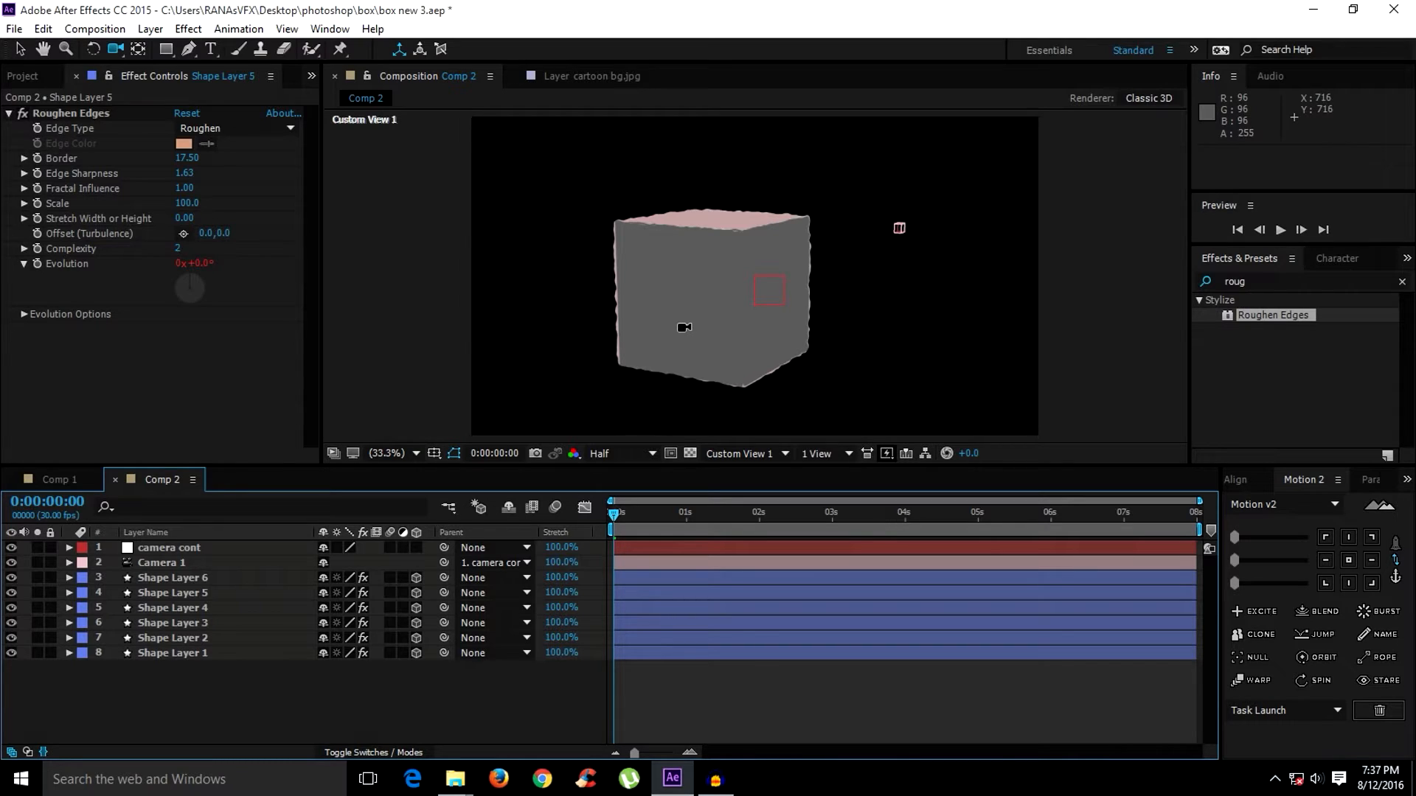
pyautogui.click(755, 454)
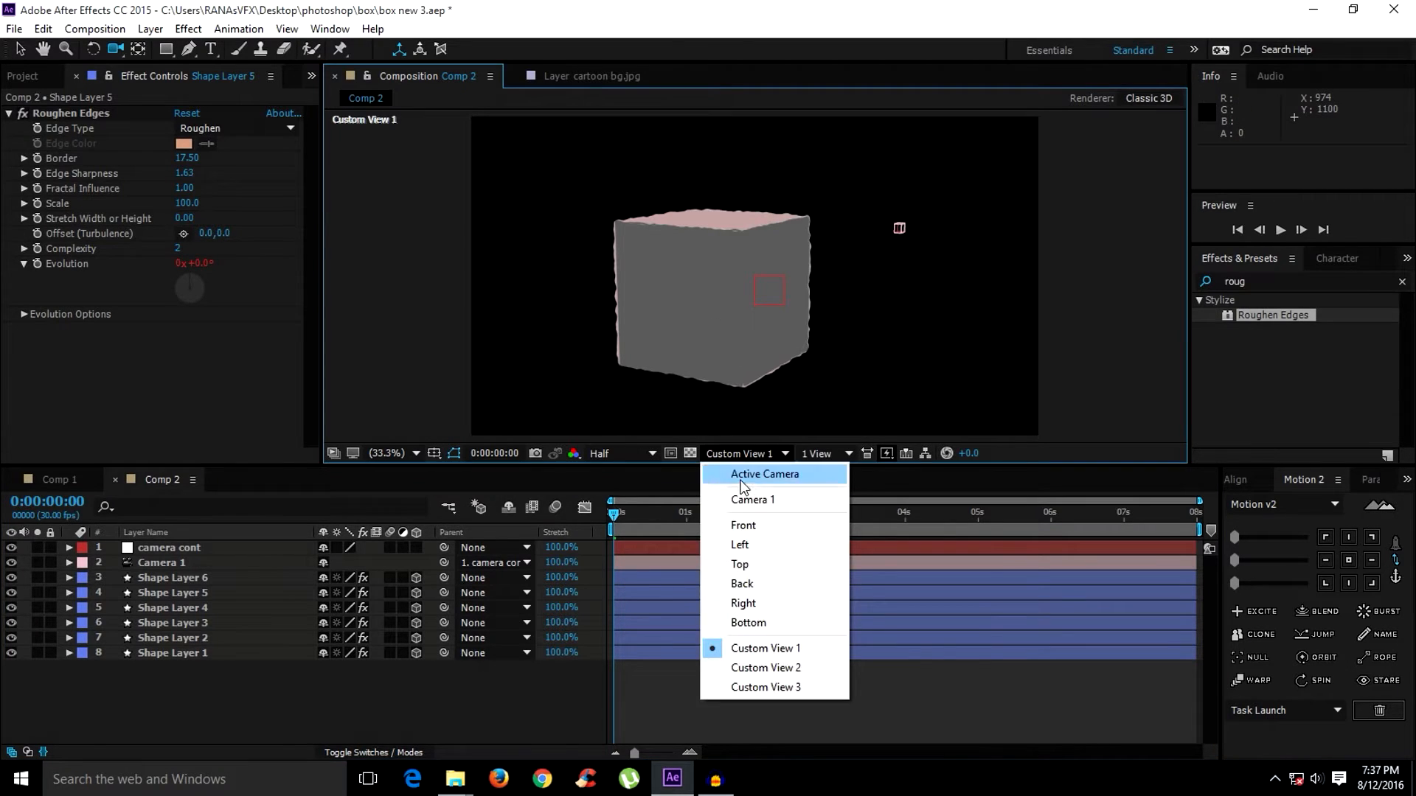
pyautogui.click(760, 478)
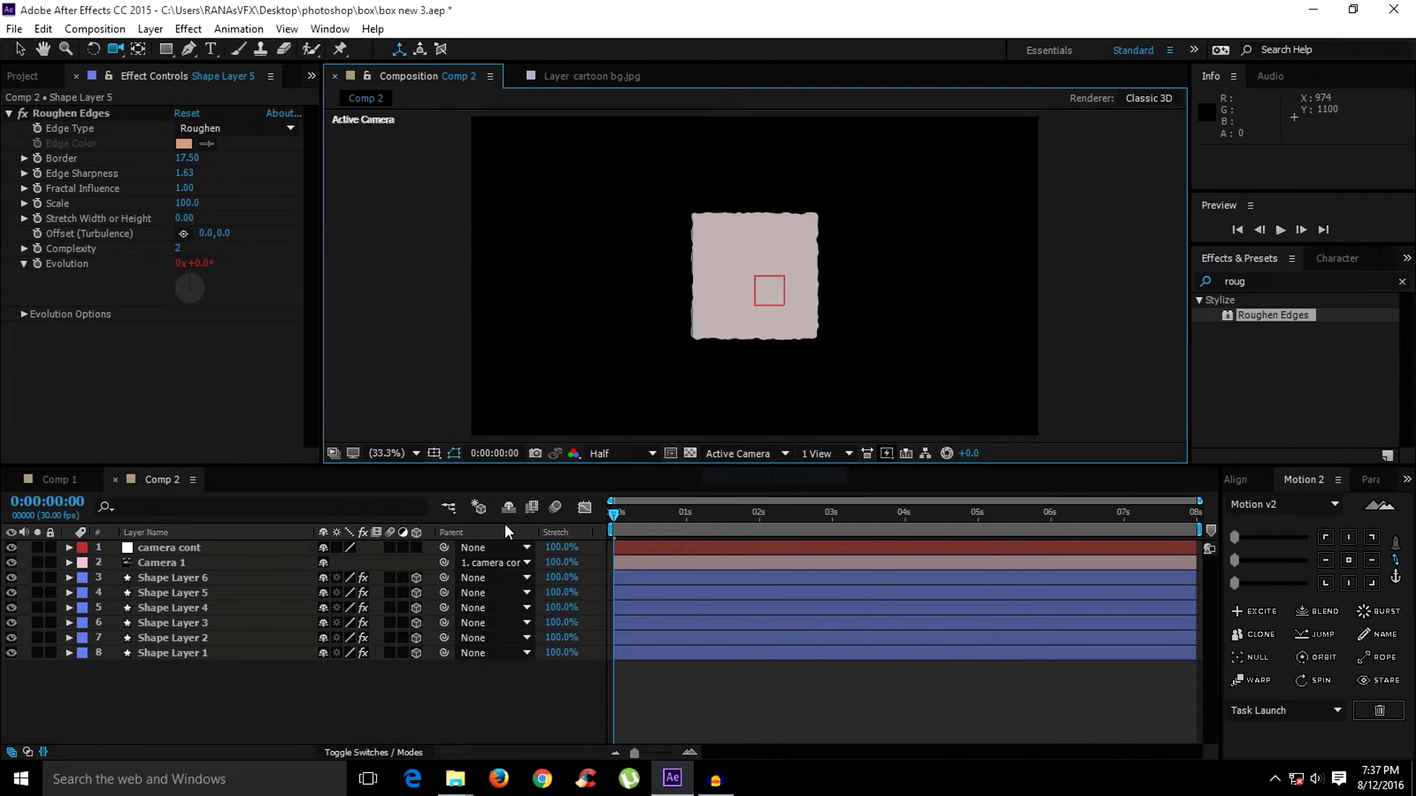
# Add cartoon bg.jpg from the project to Comp 2 beneath all the shape layers.
pyautogui.click(27, 76)
pyautogui.click(46, 236)
pyautogui.moveTo(52, 242); pyautogui.dragTo(188, 655)
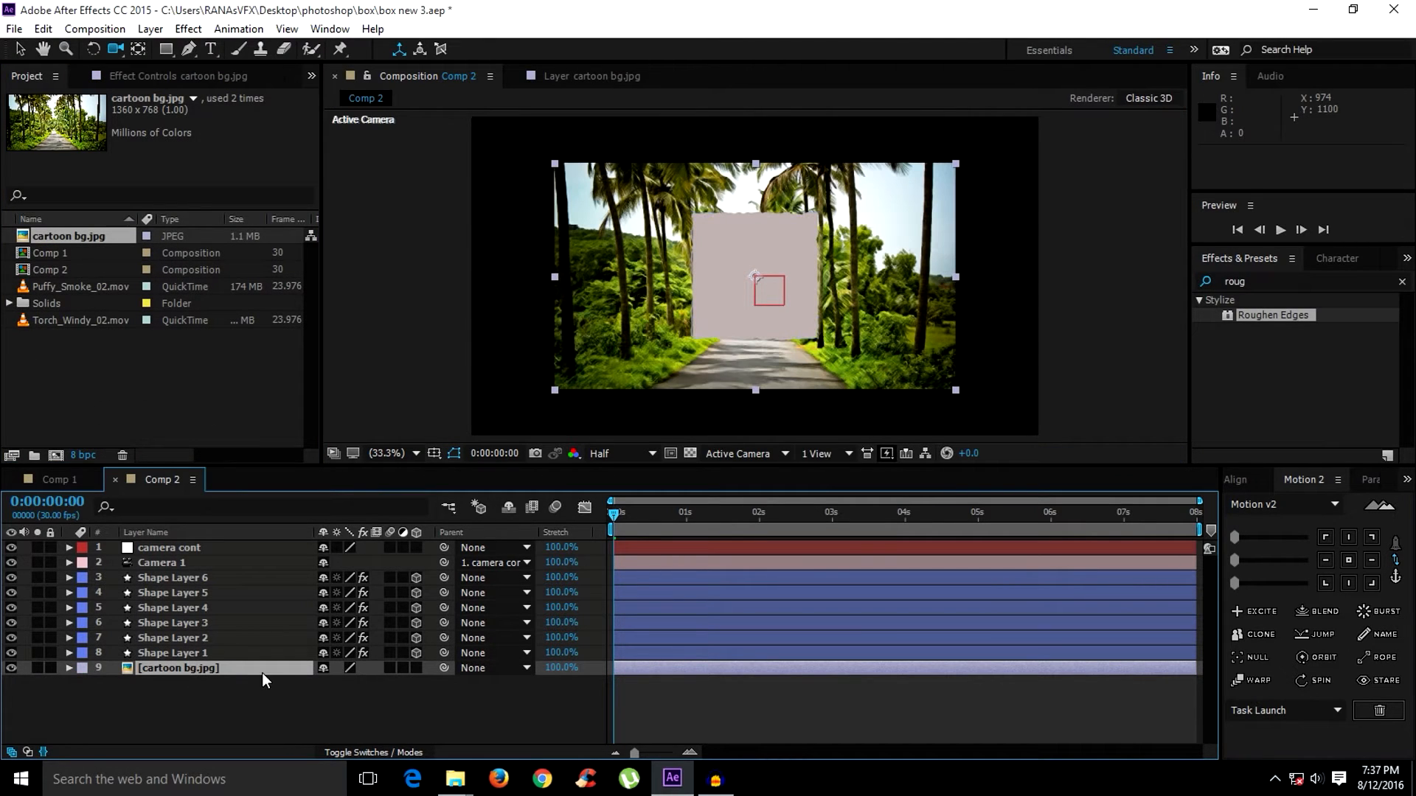
# Make the cartoon bg.jpg layer 3D and scale it to 142% so it fills the frame.
pyautogui.click(416, 668)
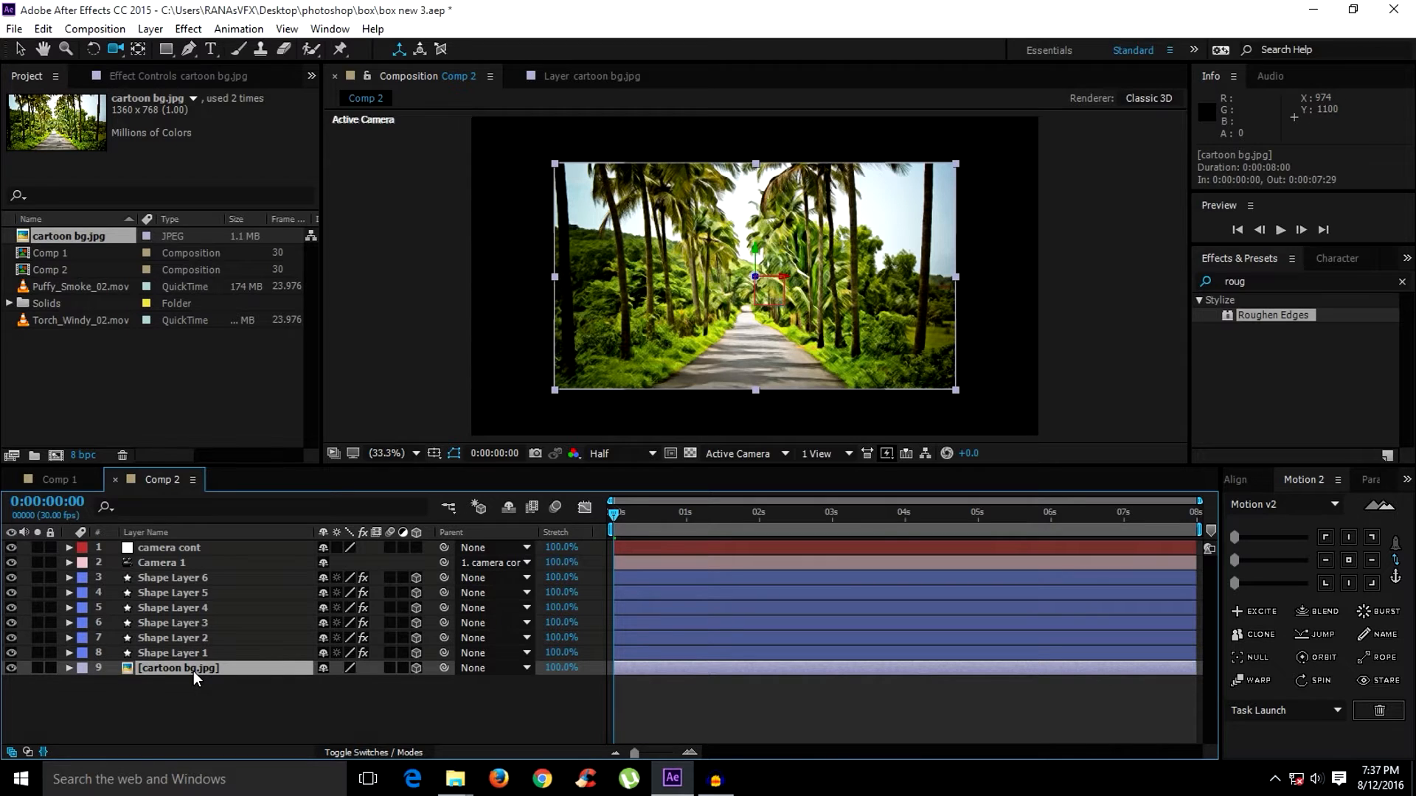
pyautogui.press('s')
pyautogui.moveTo(350, 694); pyautogui.dragTo(390, 694)
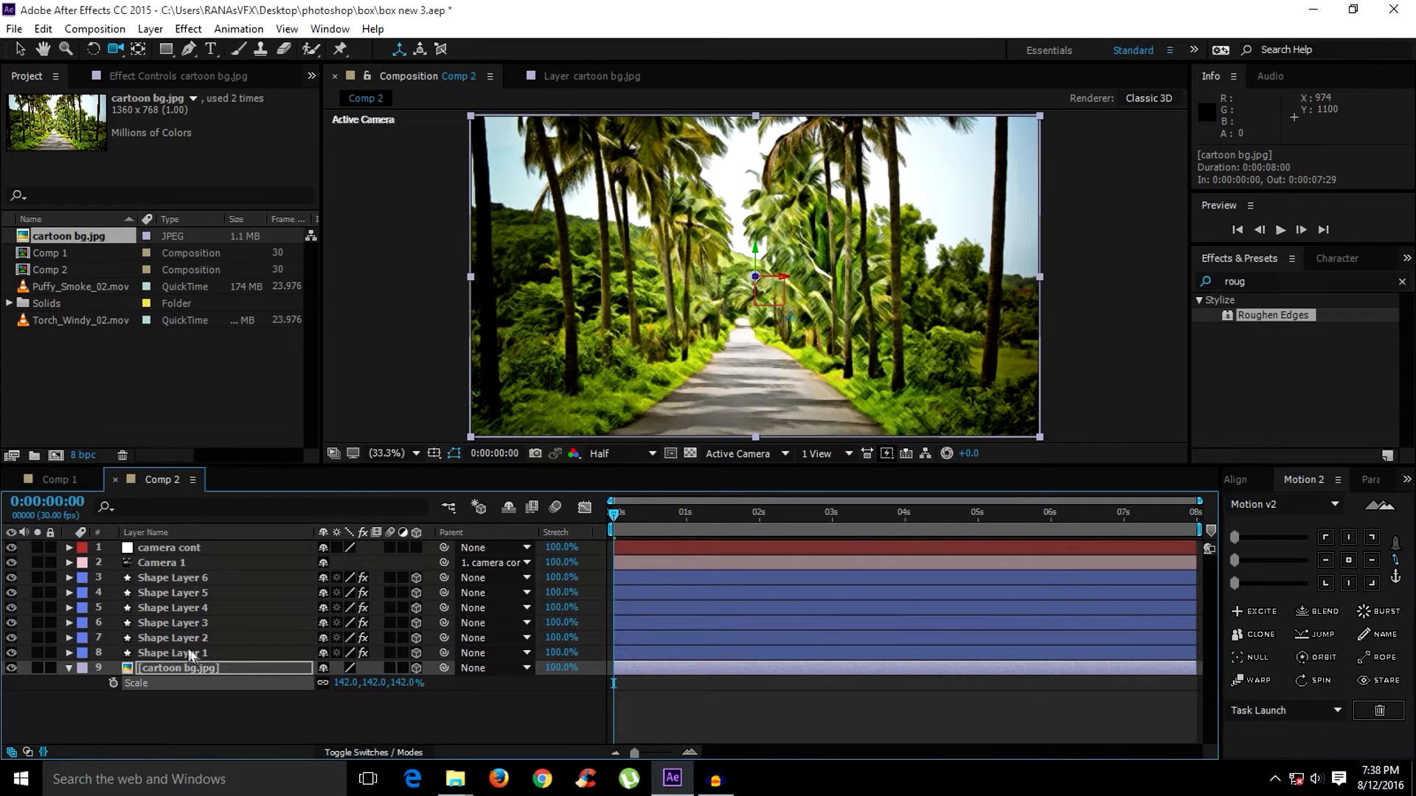
pyautogui.click(764, 455)
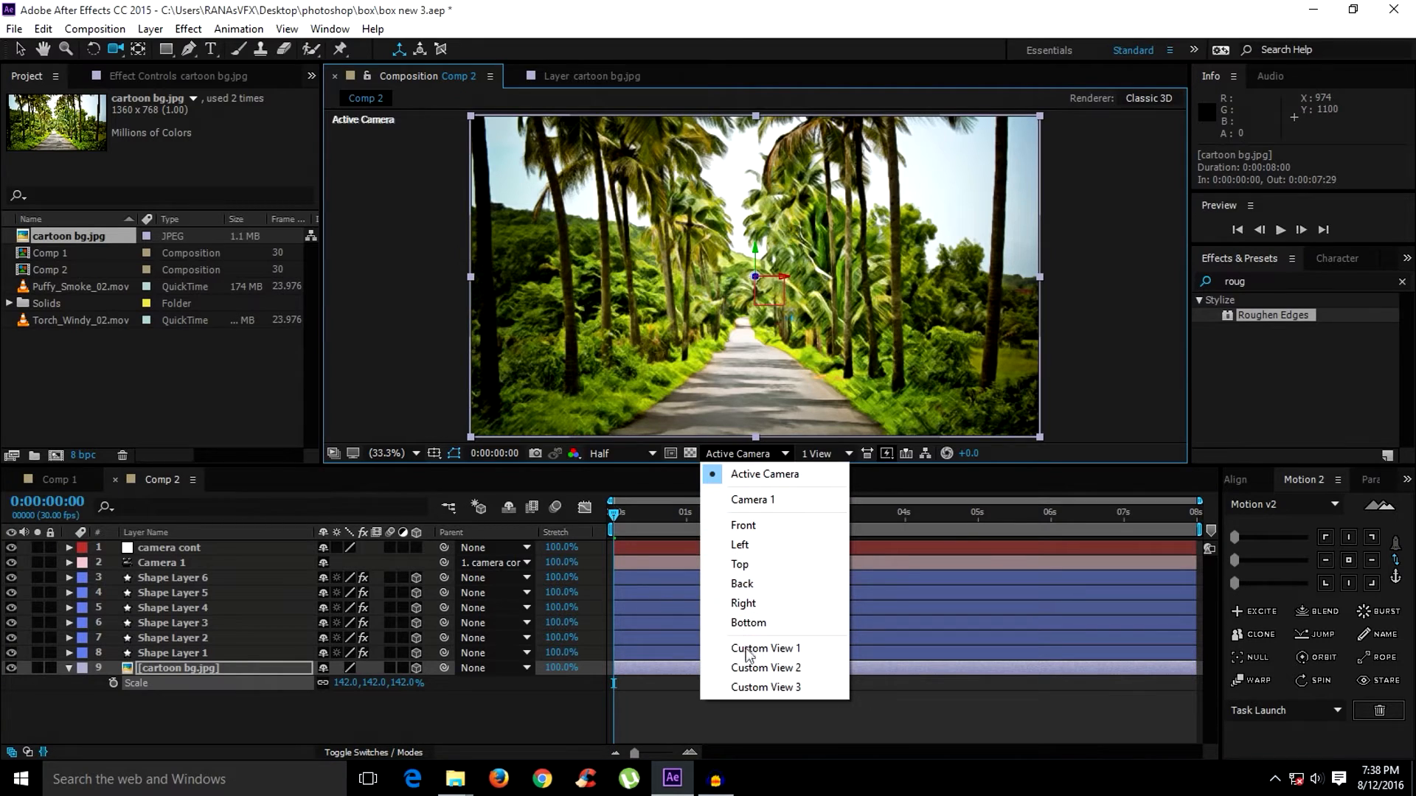
pyautogui.click(749, 647)
pyautogui.click(765, 455)
pyautogui.click(748, 476)
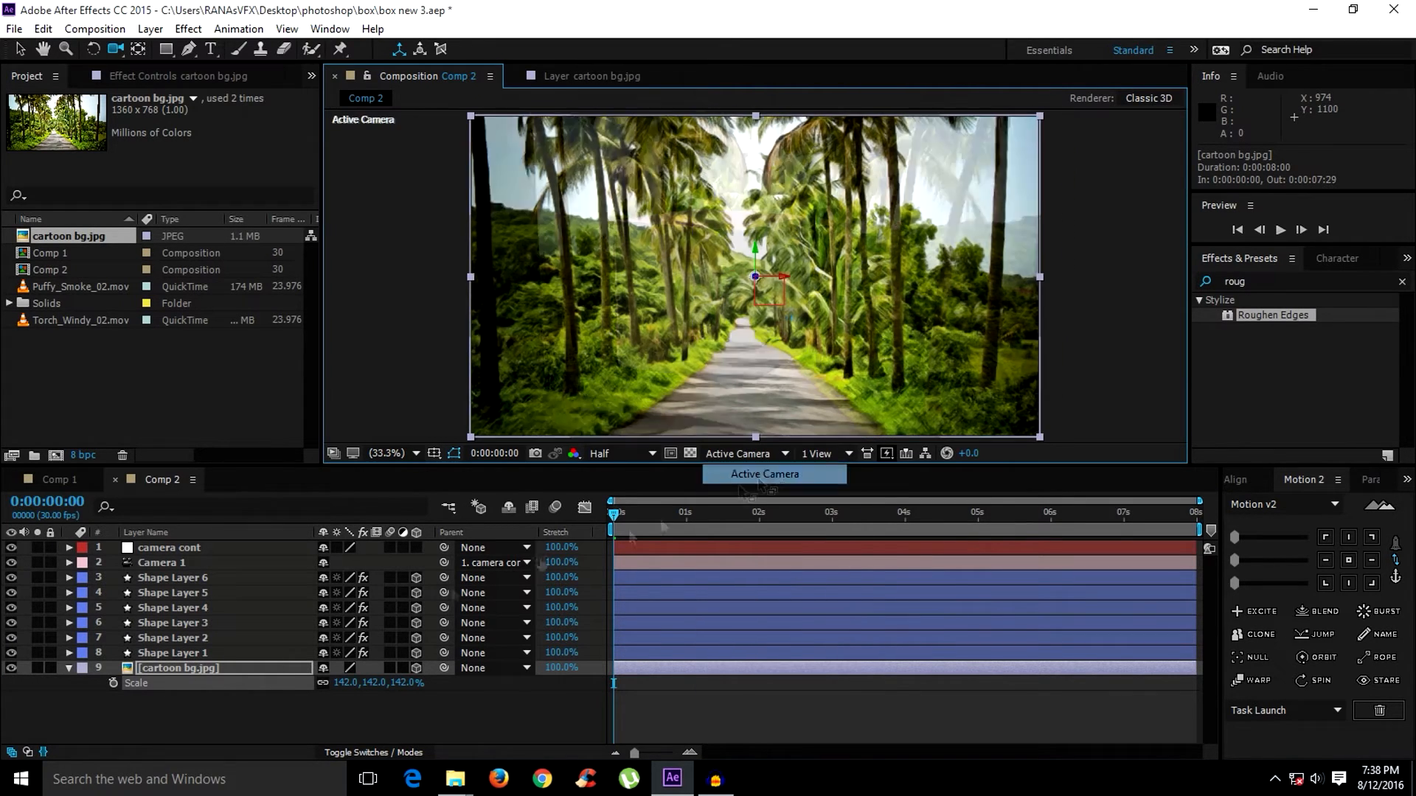
# Create a null object named Box cont and place it directly below camera cont in the layer order.
pyautogui.rightClick(254, 712)
pyautogui.moveTo(330, 546)
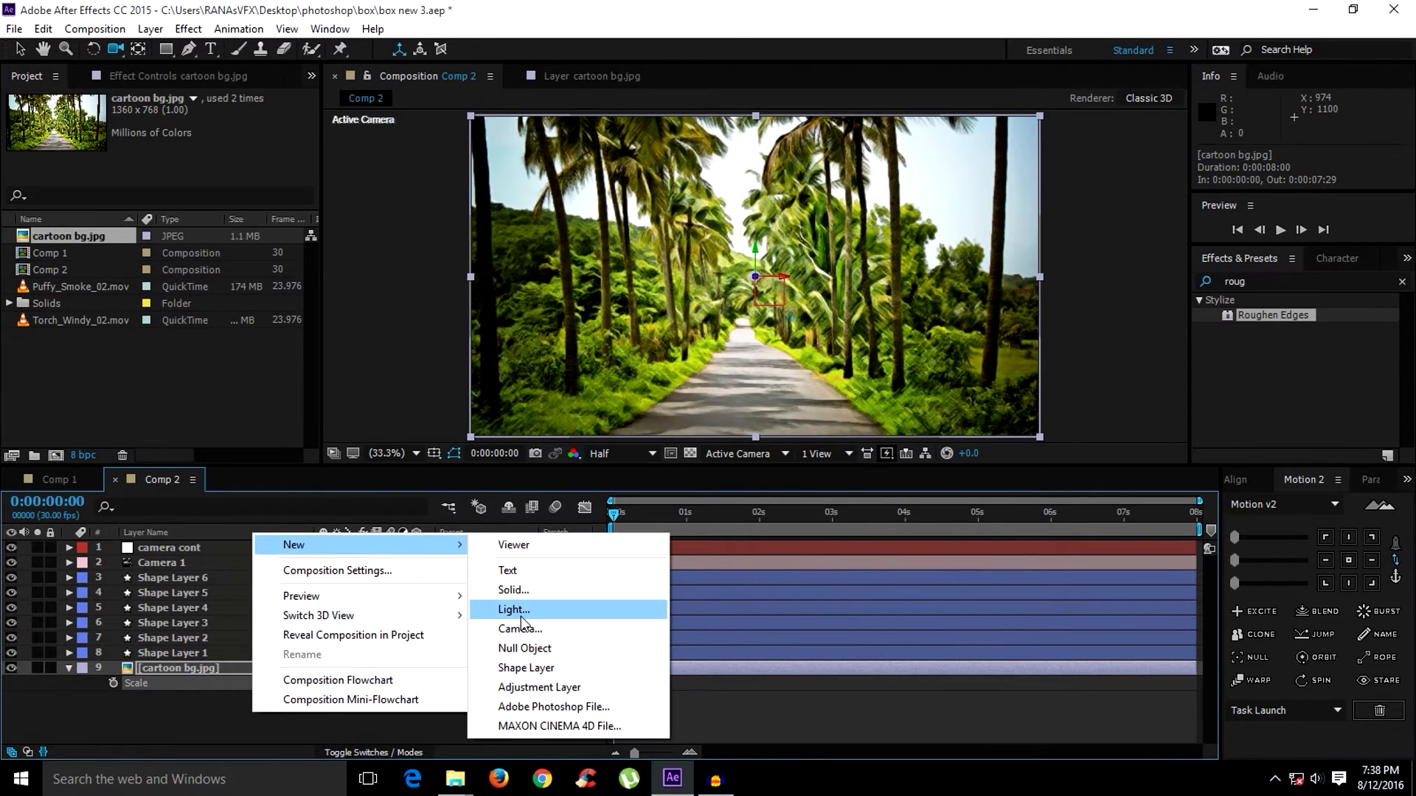
pyautogui.click(525, 648)
pyautogui.press('Return')
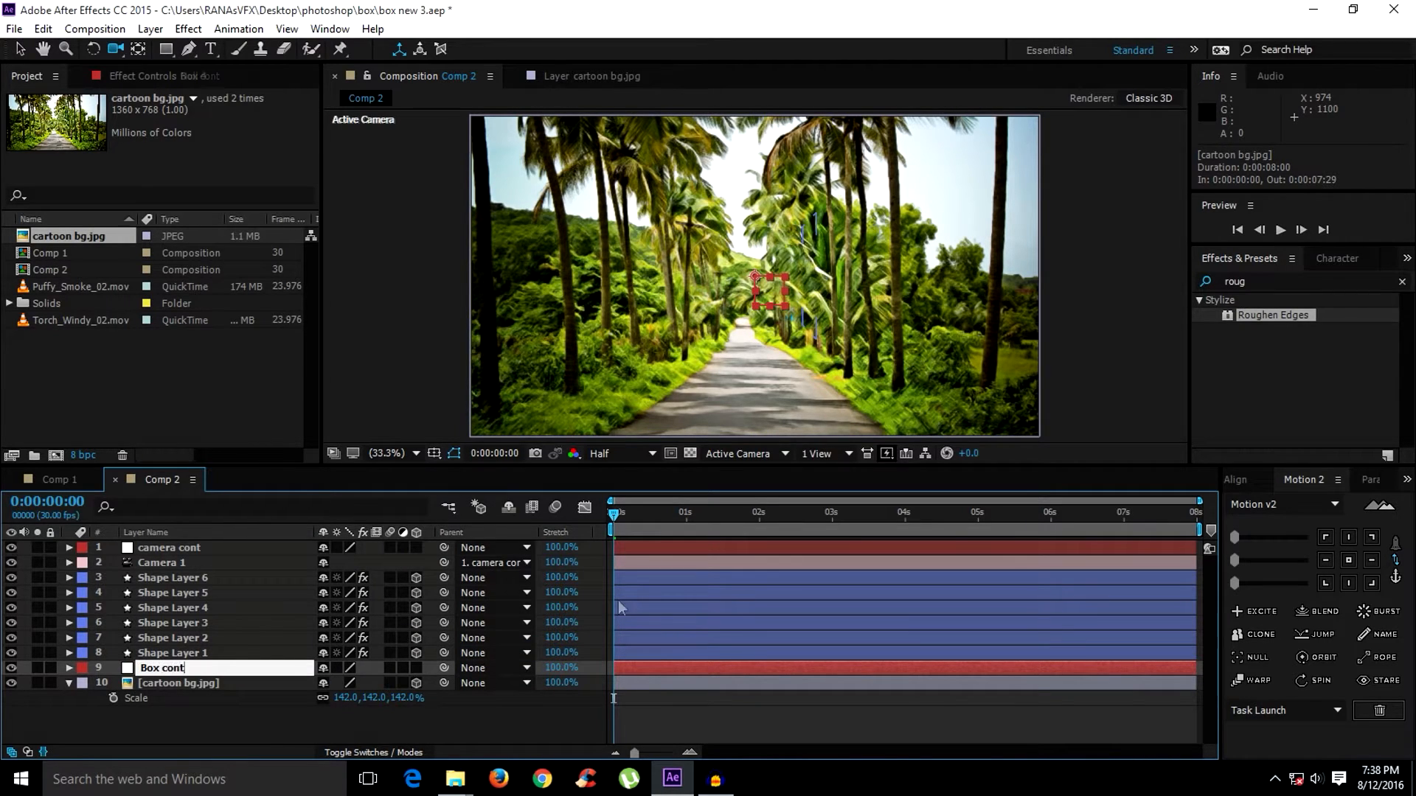
pyautogui.press('Return')
pyautogui.moveTo(153, 672); pyautogui.dragTo(189, 569)
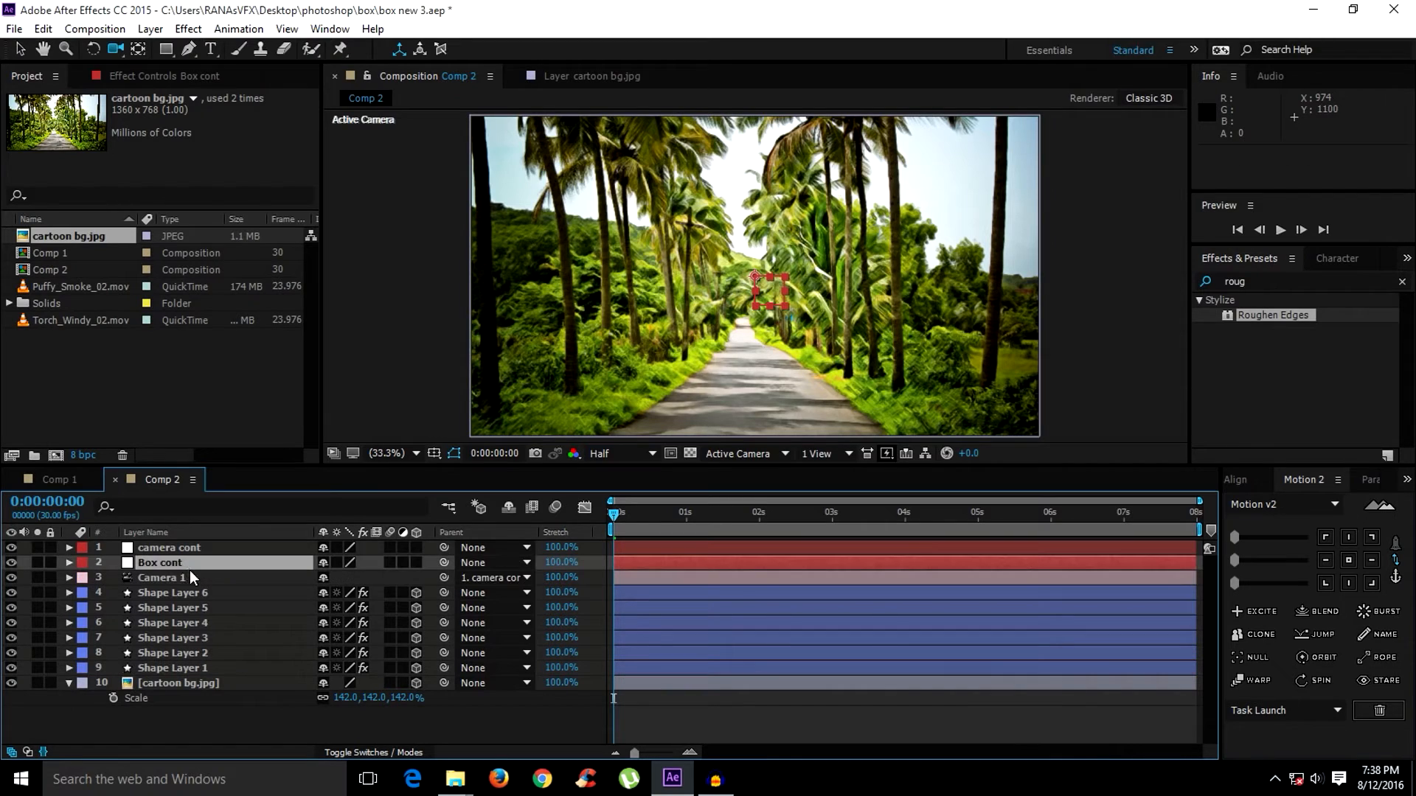
# Parent all six shape layers, Shape Layer 1 to Shape Layer 6, to the Box cont null.
pyautogui.click(177, 593)
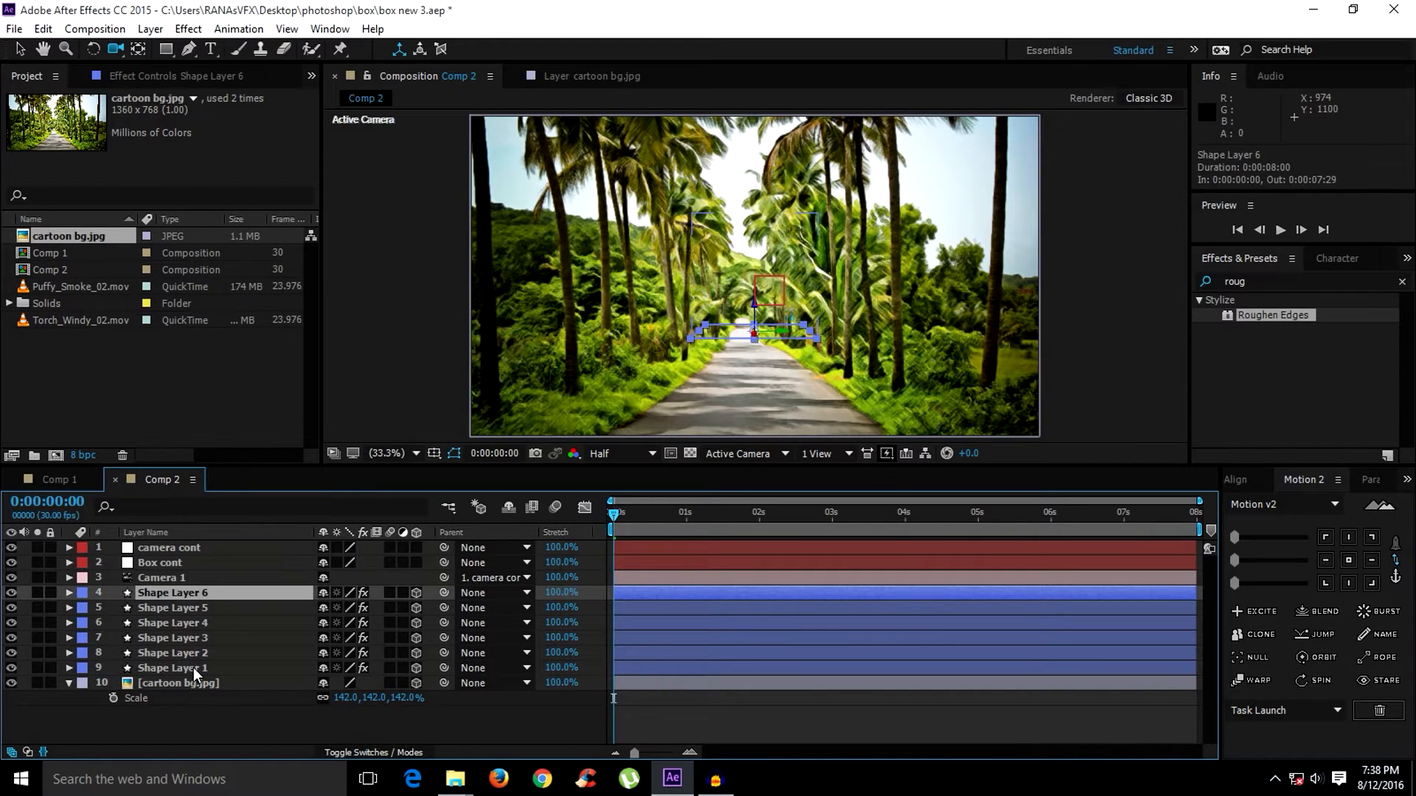
pyautogui.keyDown('shift'); pyautogui.click(193, 667); pyautogui.keyUp('shift')
pyautogui.moveTo(444, 594); pyautogui.dragTo(189, 553)
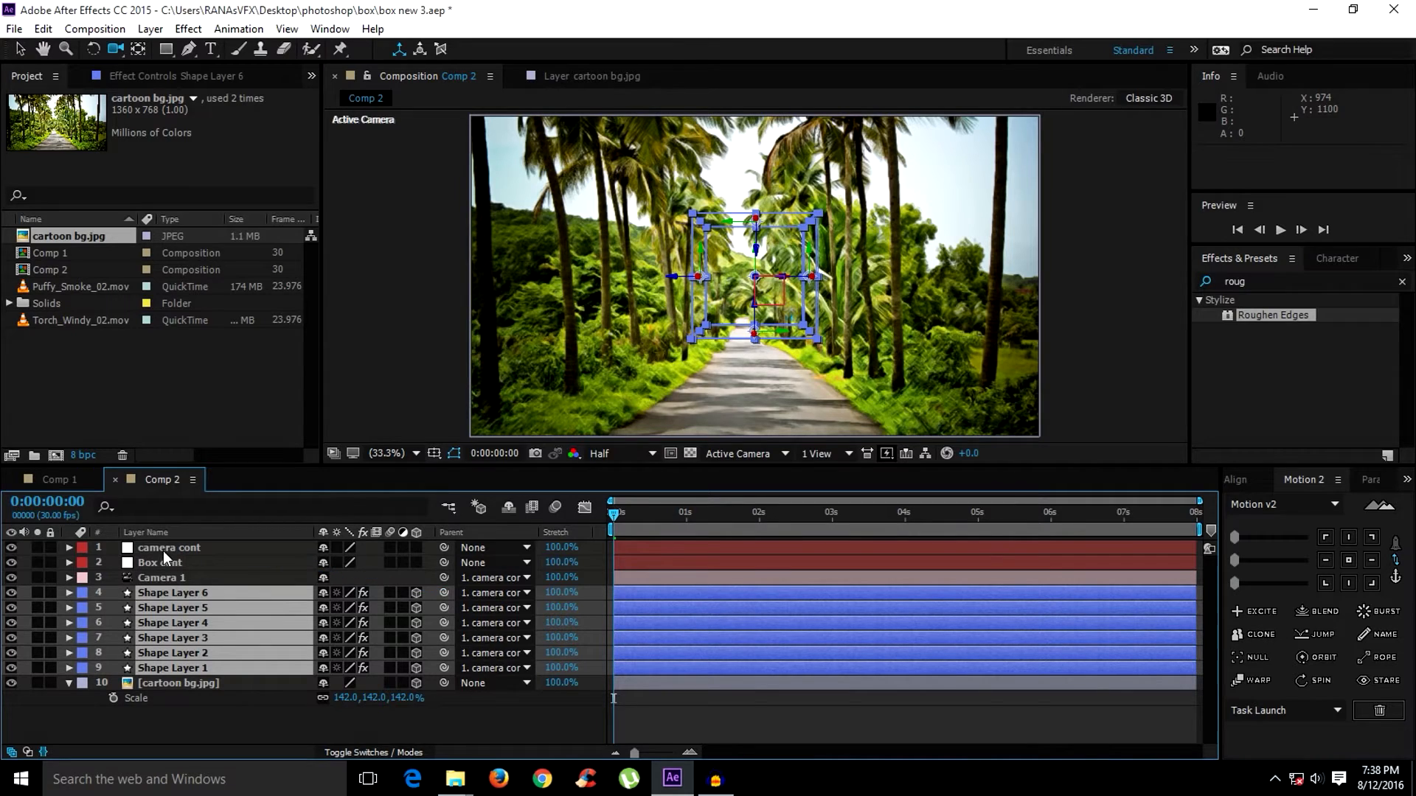
pyautogui.moveTo(443, 594); pyautogui.dragTo(148, 563)
# Make the Box cont null 3D and bring it forward to a Z position of -135.
pyautogui.click(147, 563)
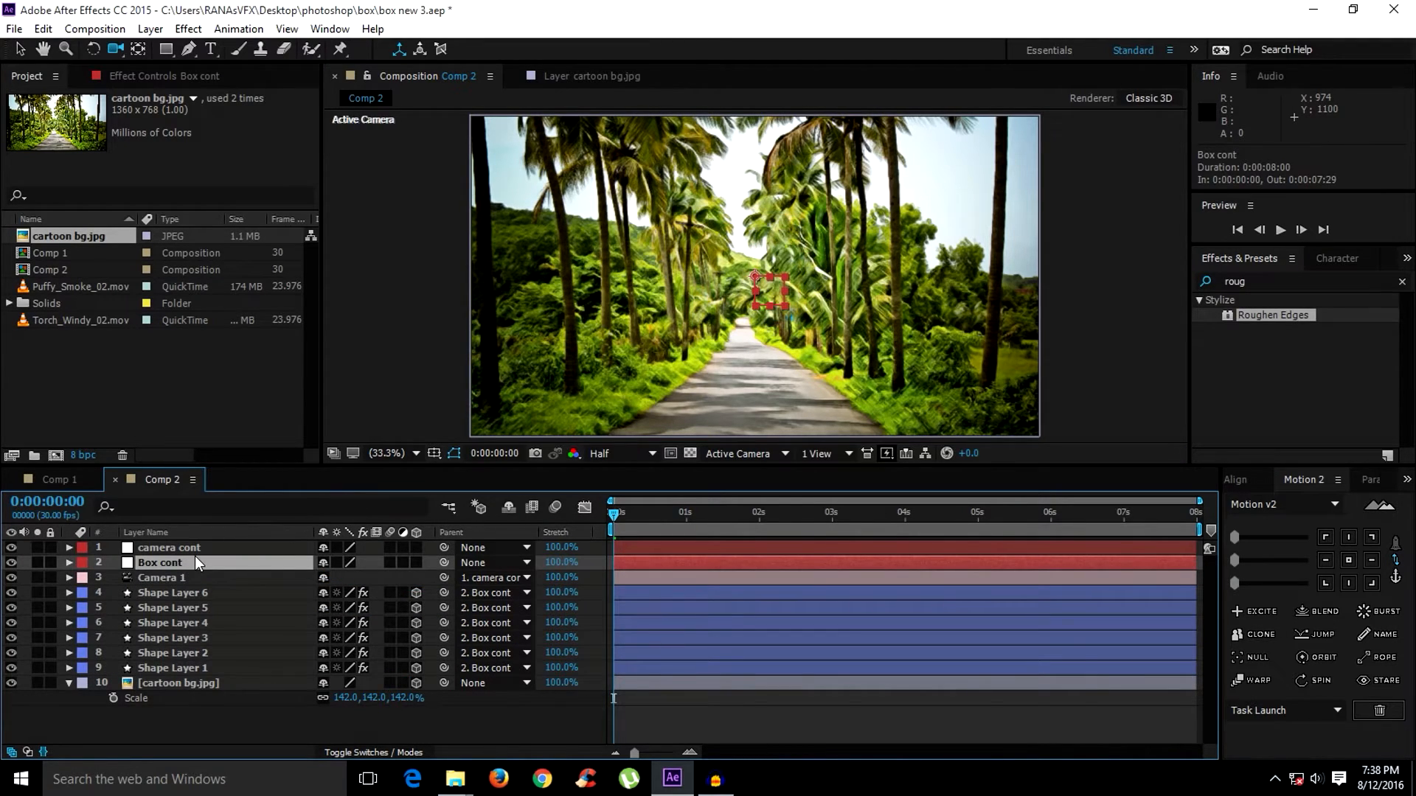
pyautogui.press('p')
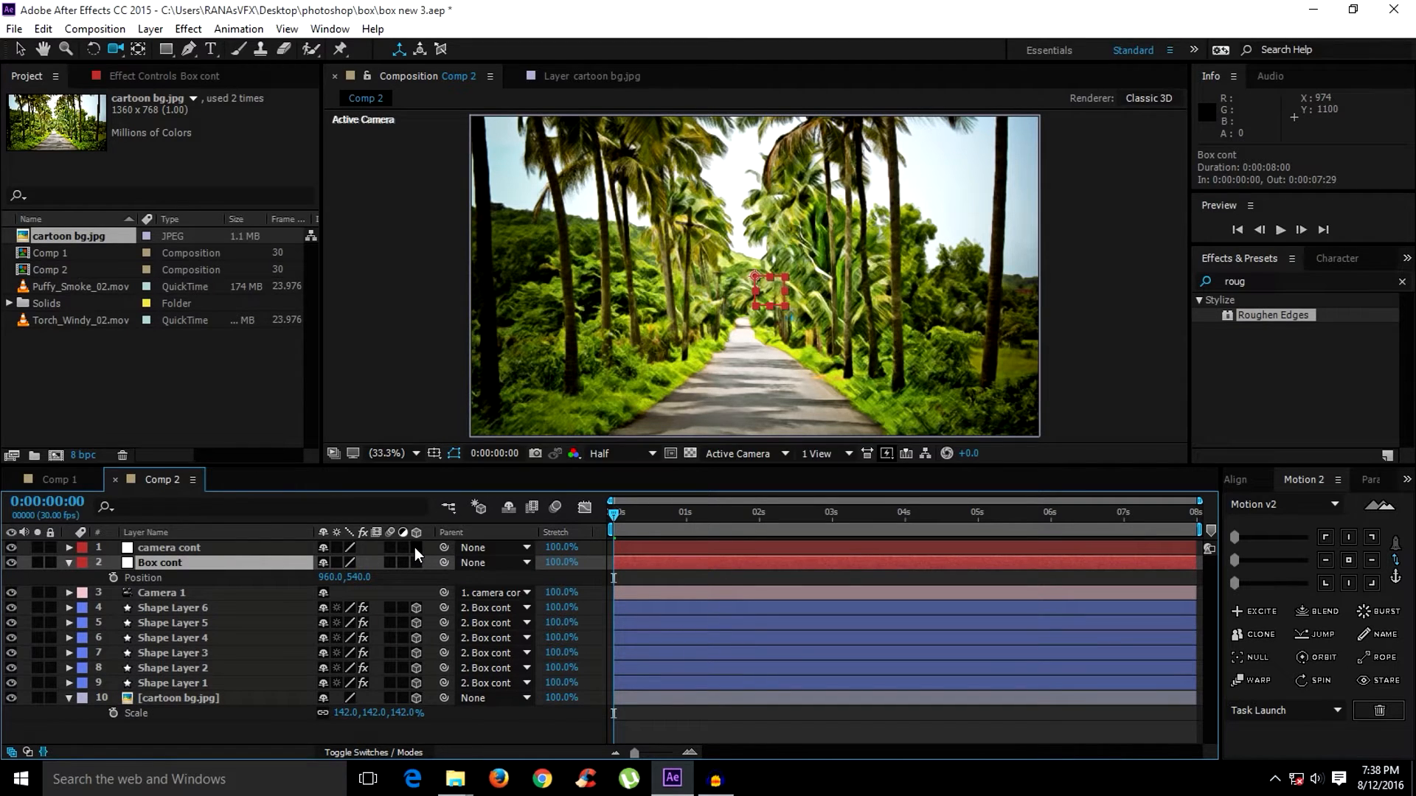
pyautogui.moveTo(418, 550); pyautogui.dragTo(417, 563)
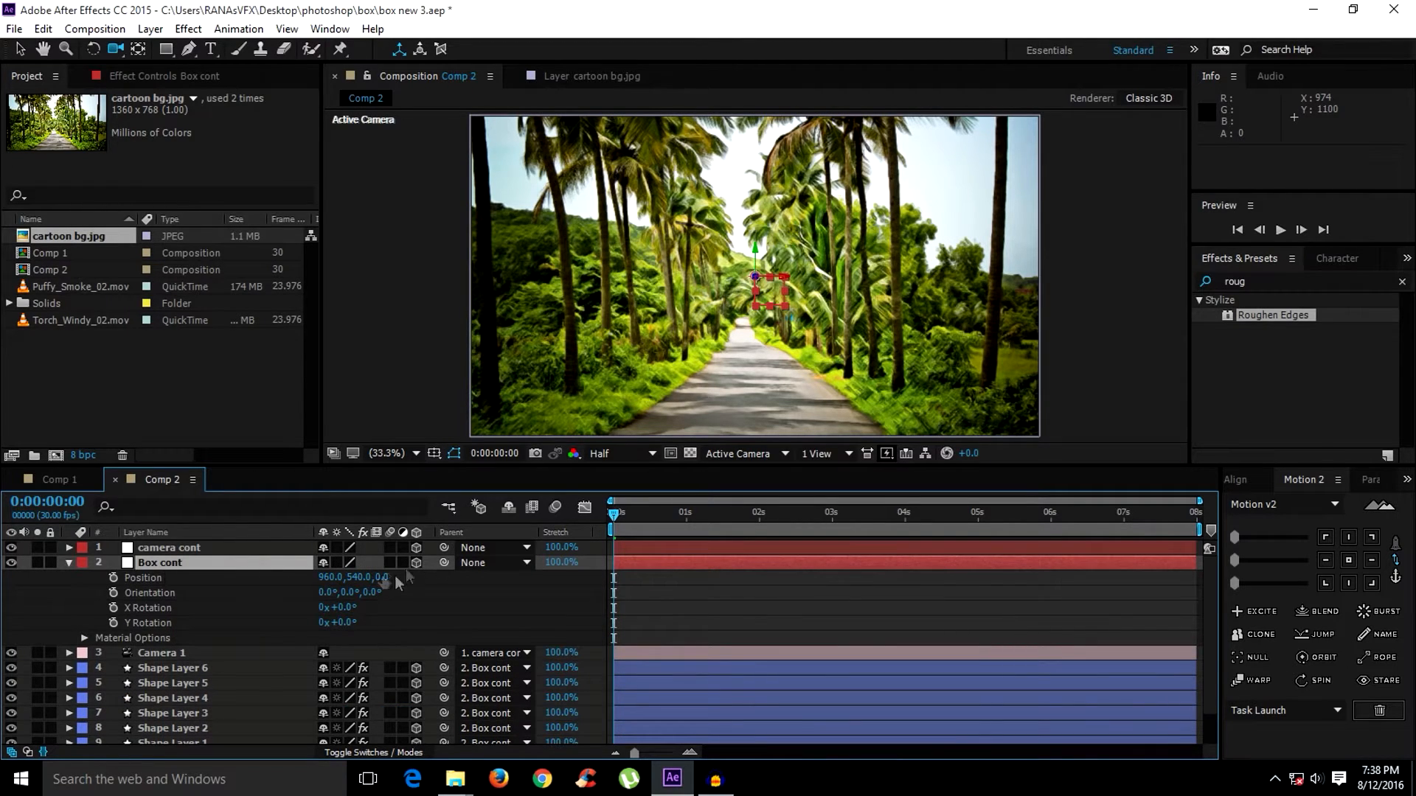
pyautogui.click(271, 580)
pyautogui.moveTo(383, 578); pyautogui.dragTo(264, 578)
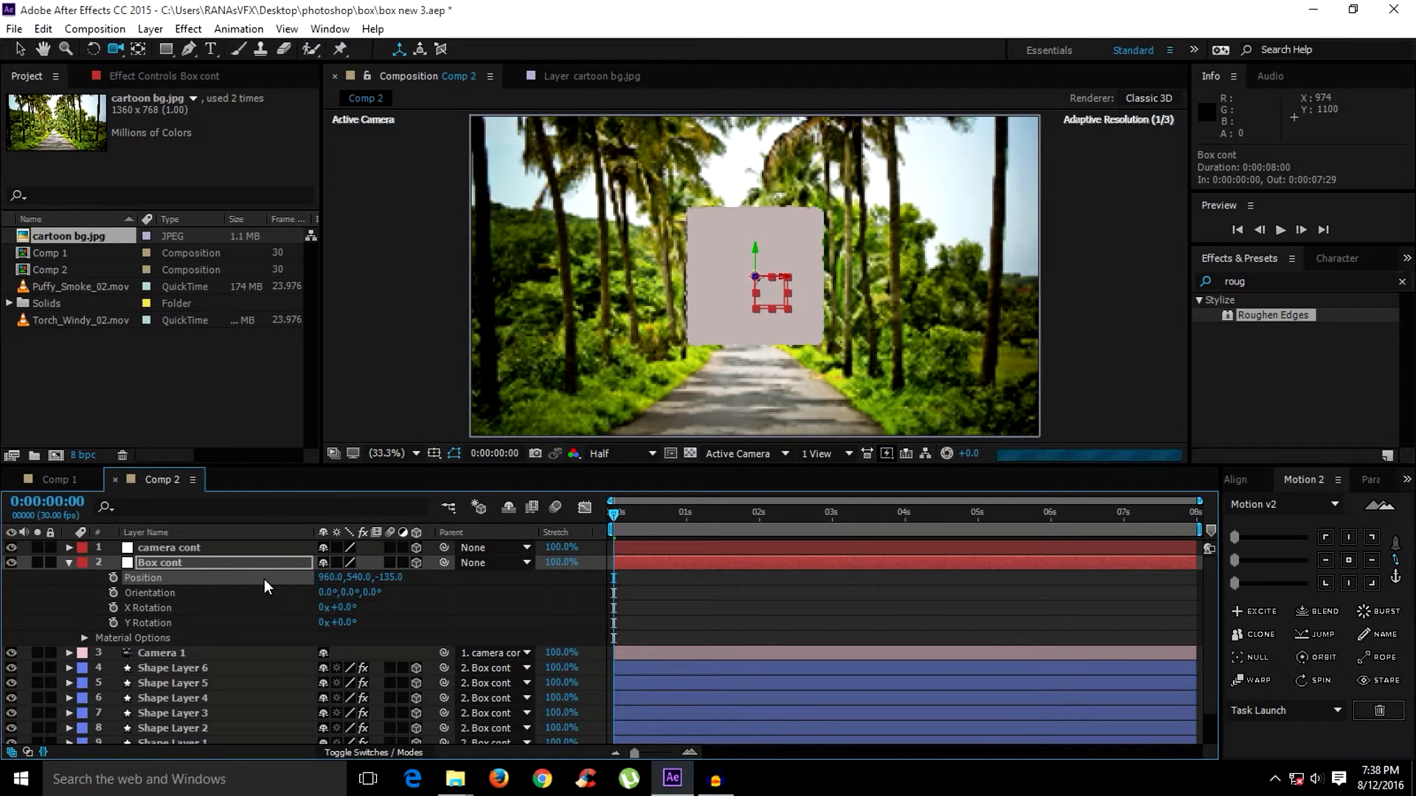
# Push the cartoon bg.jpg layer back to a Z position of 271 and scale it to 170% to fill the frame.
pyautogui.scroll(-2, 224, 682)
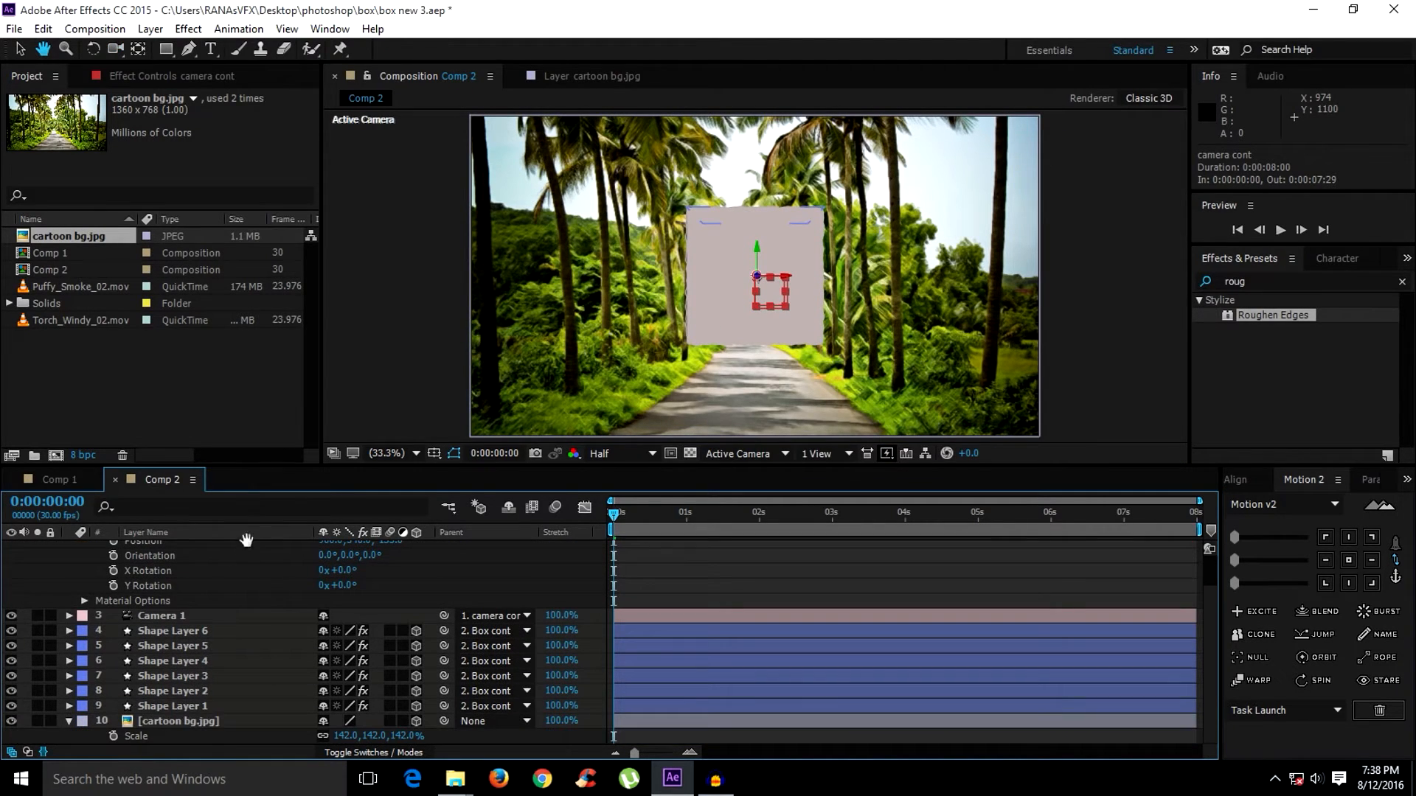
pyautogui.click(222, 721)
pyautogui.press('p')
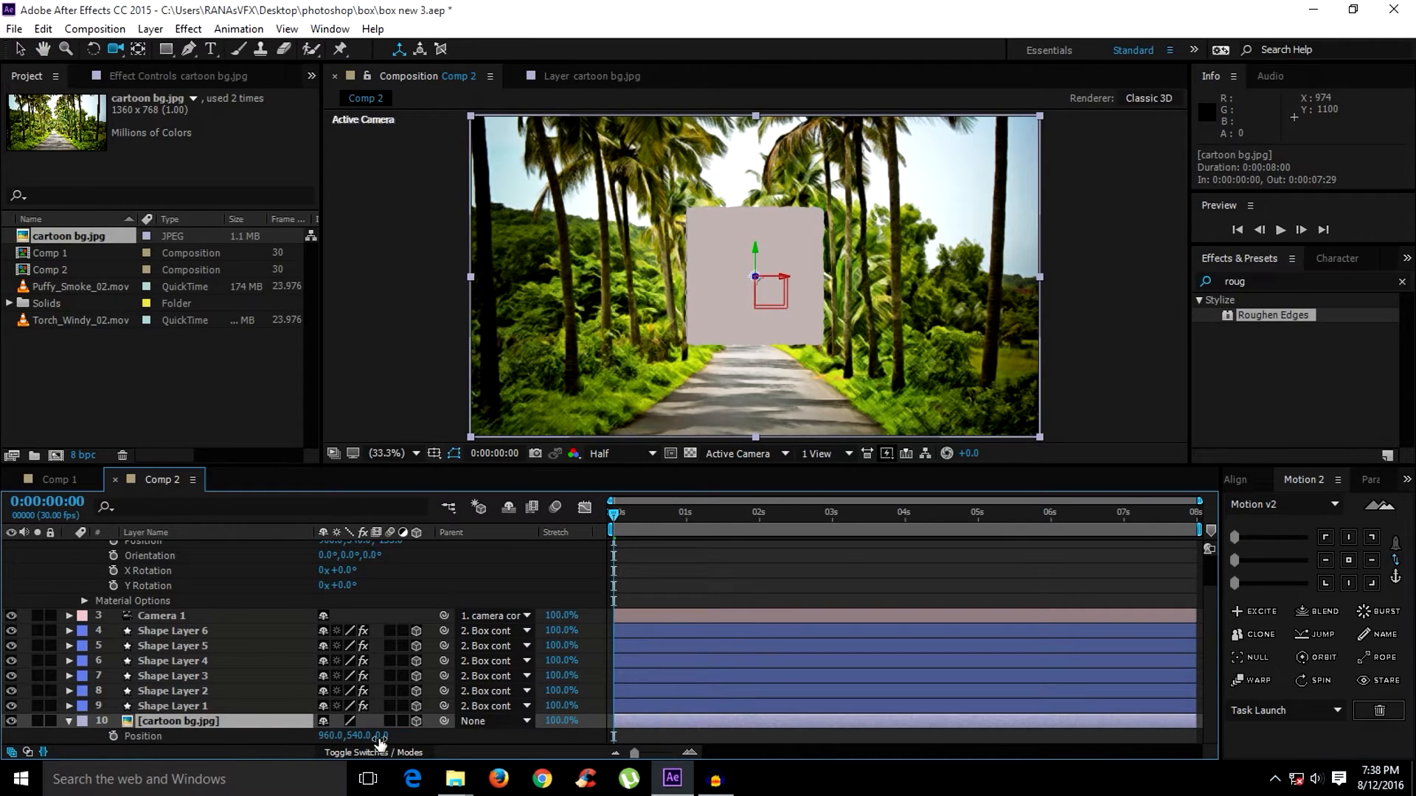
pyautogui.moveTo(382, 736); pyautogui.dragTo(611, 745)
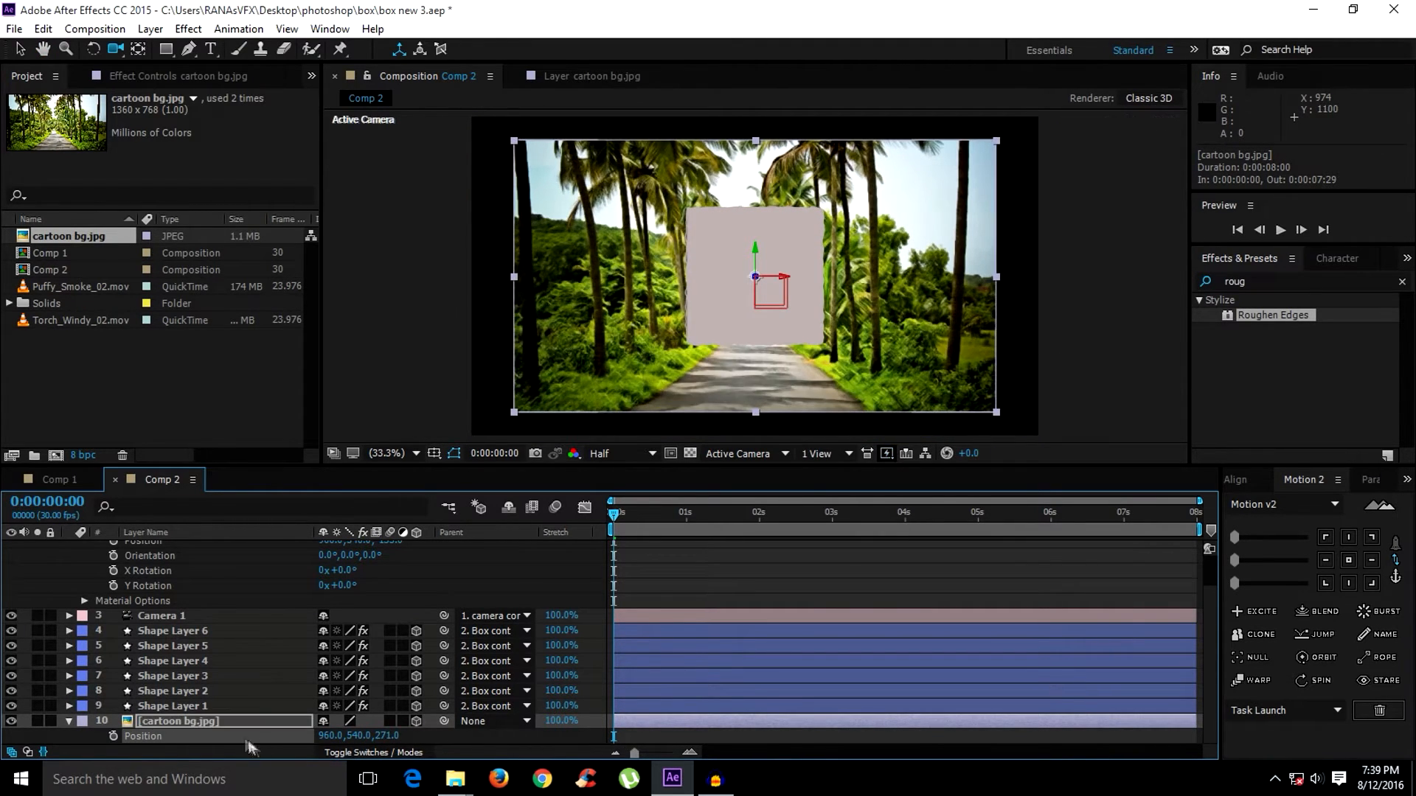
pyautogui.press('s')
pyautogui.moveTo(344, 739); pyautogui.dragTo(364, 739)
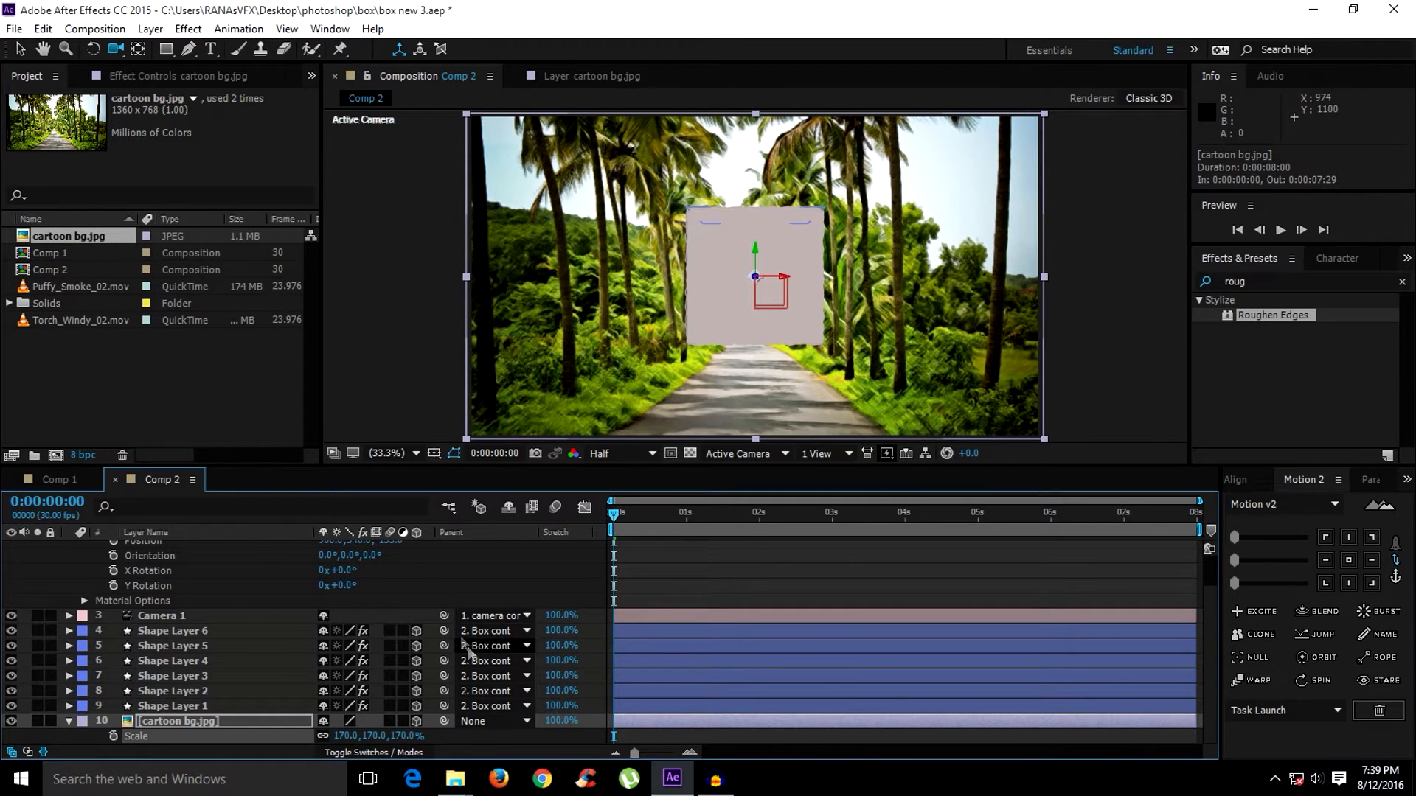
# Set Box cont's Z position to about -34 while checking its distance from the background in Custom View 1, and return to Active Camera.
pyautogui.click(784, 454)
pyautogui.click(762, 648)
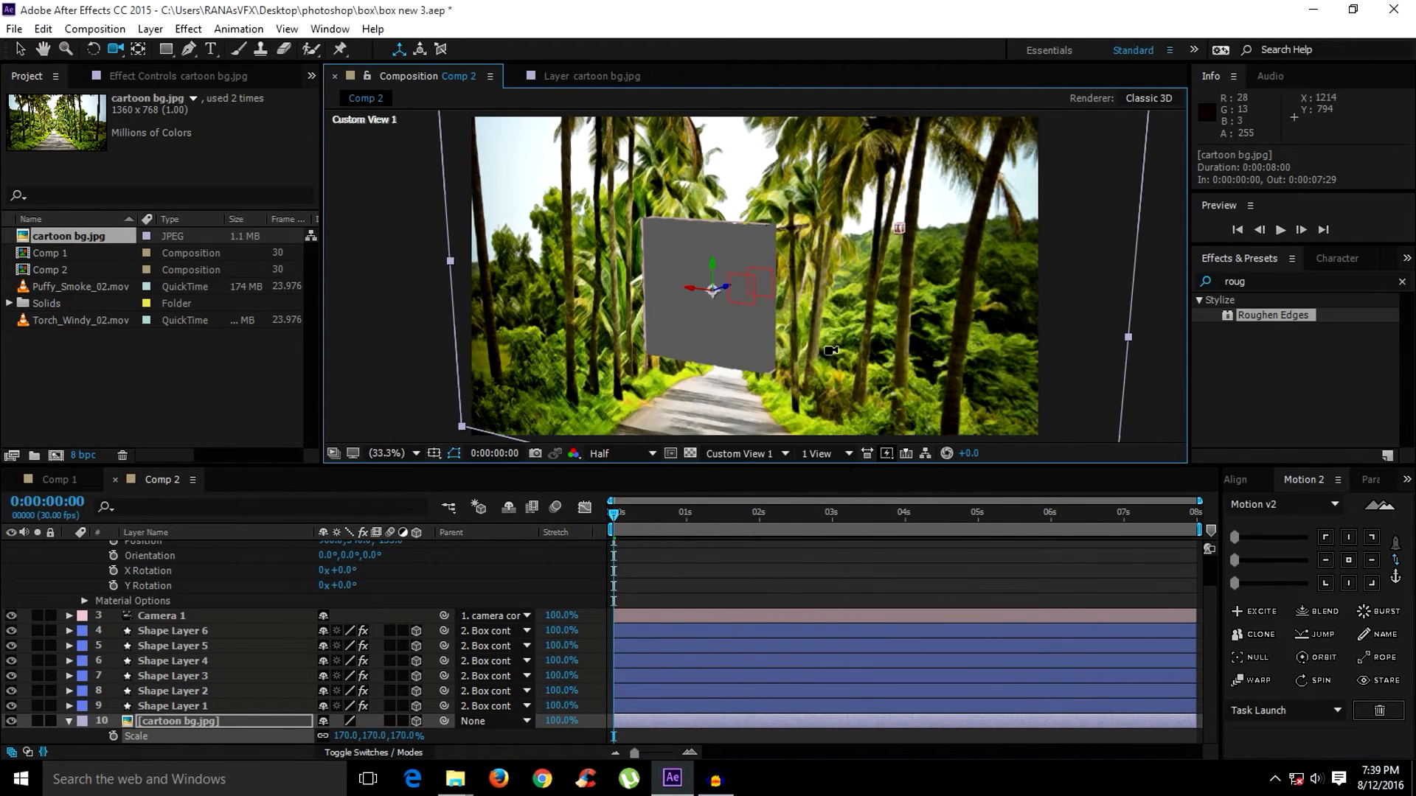
pyautogui.moveTo(810, 347); pyautogui.dragTo(545, 354)
pyautogui.scroll(2, 171, 562)
pyautogui.click(170, 563)
pyautogui.moveTo(384, 577); pyautogui.dragTo(847, 592)
pyautogui.click(744, 453)
pyautogui.click(762, 477)
pyautogui.moveTo(383, 582); pyautogui.dragTo(344, 585)
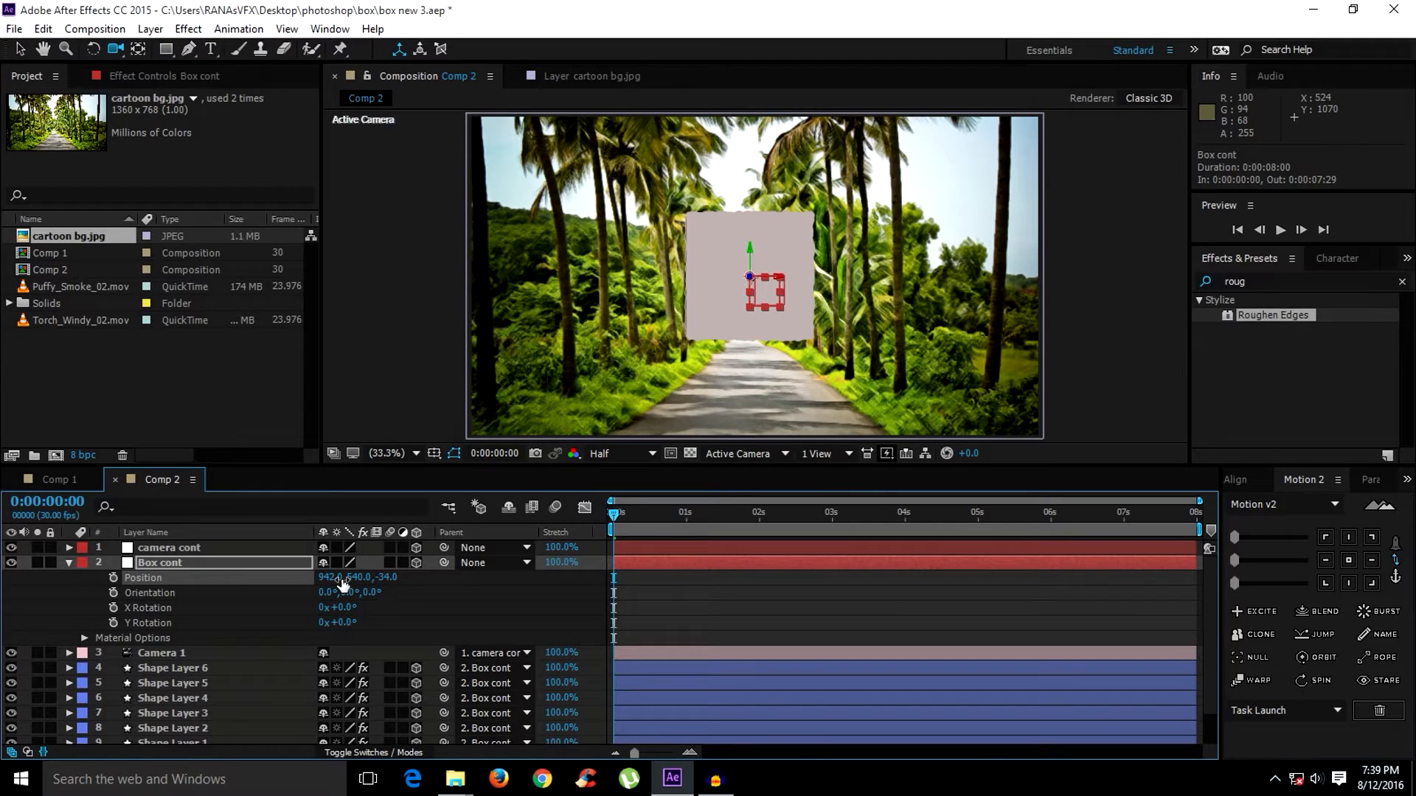
pyautogui.hotkey('ctrl', 'z')
pyautogui.hotkey('ctrl', 'z')
# Lower Box cont onto the road at a Y position of about 843 and scale it to 60%.
pyautogui.press('v')
pyautogui.moveTo(754, 255); pyautogui.dragTo(752, 345)
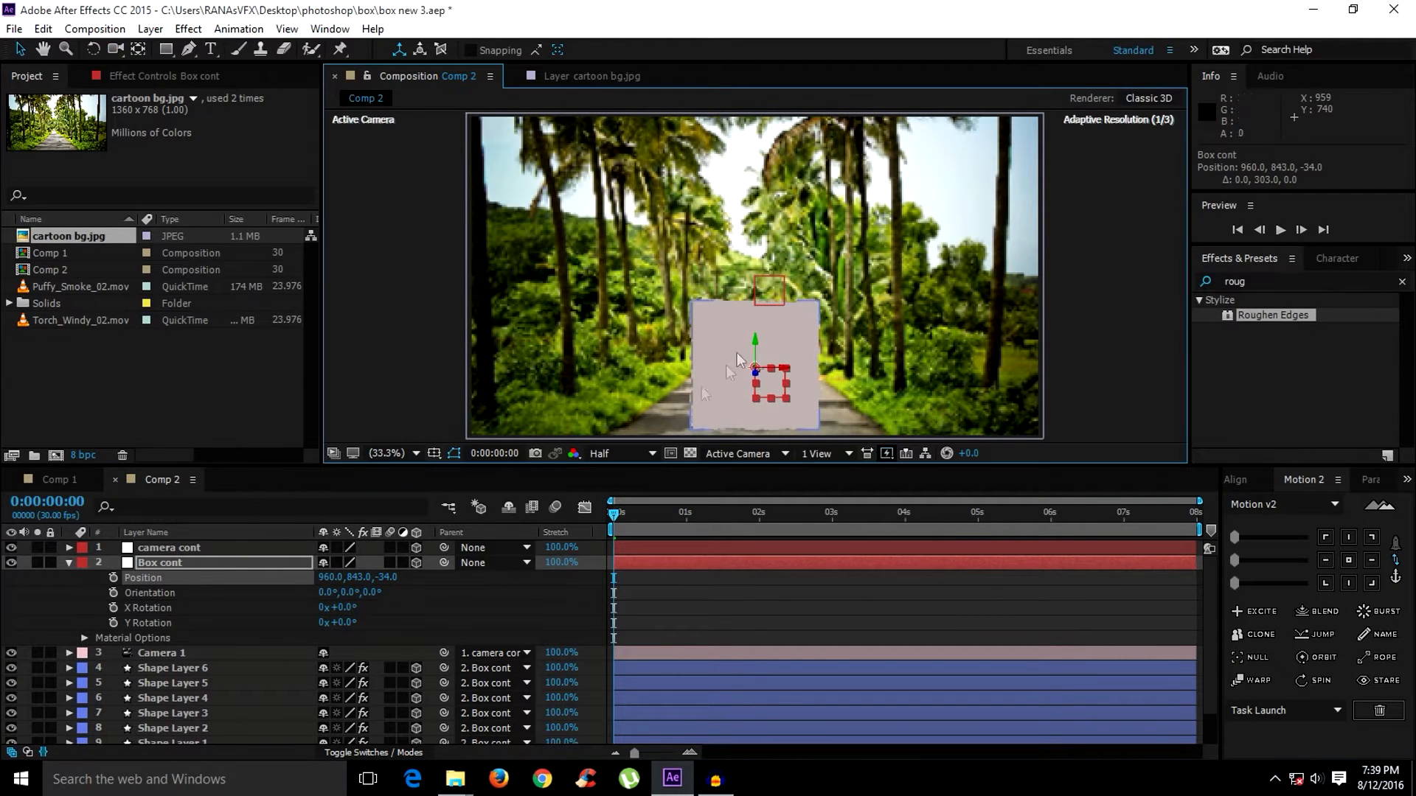
pyautogui.click(188, 563)
pyautogui.press('s')
pyautogui.moveTo(348, 582); pyautogui.dragTo(311, 582)
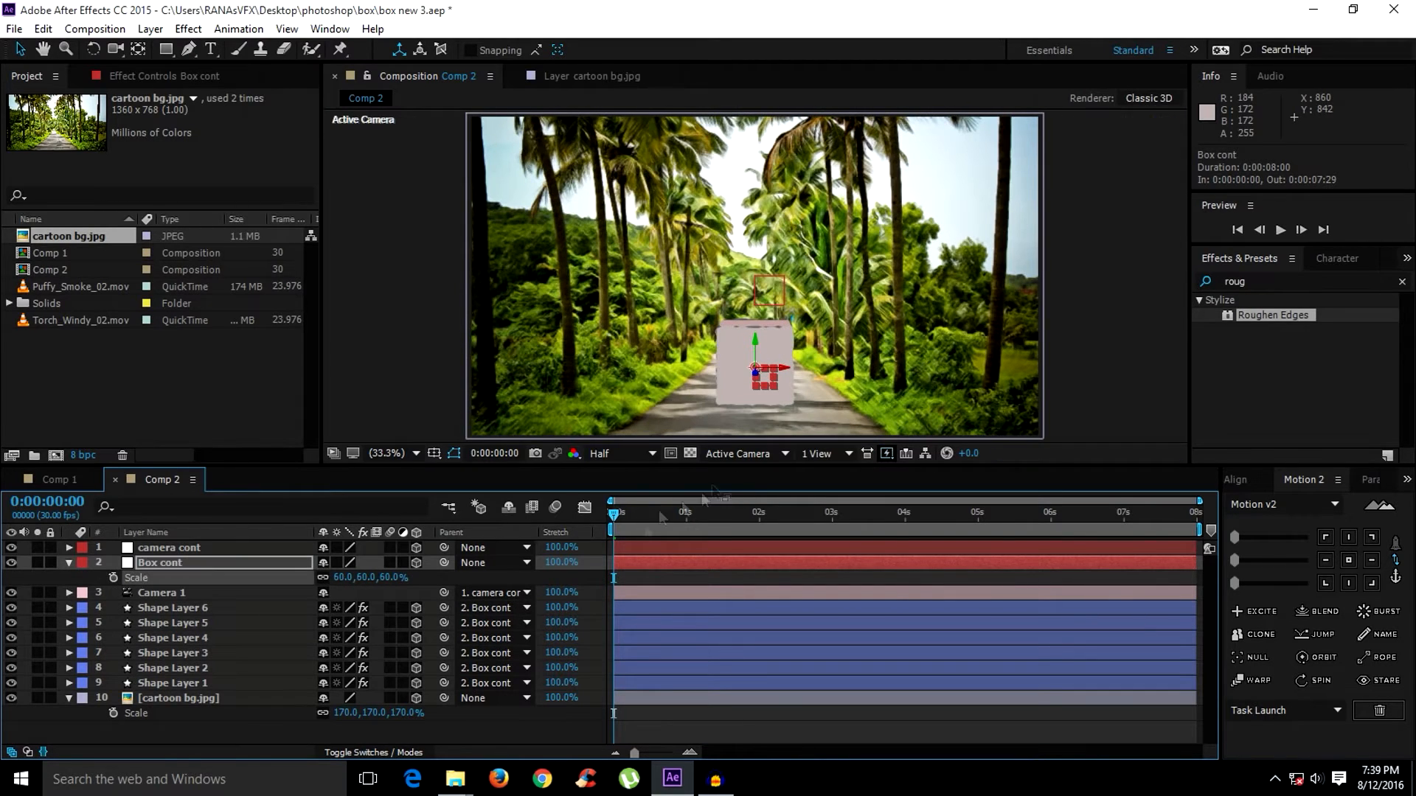
# Move Box cont's anchor point to the centre of the box, working from an orbited Custom View 1.
pyautogui.click(786, 453)
pyautogui.click(758, 647)
pyautogui.press('c')
pyautogui.moveTo(825, 384); pyautogui.dragTo(608, 419)
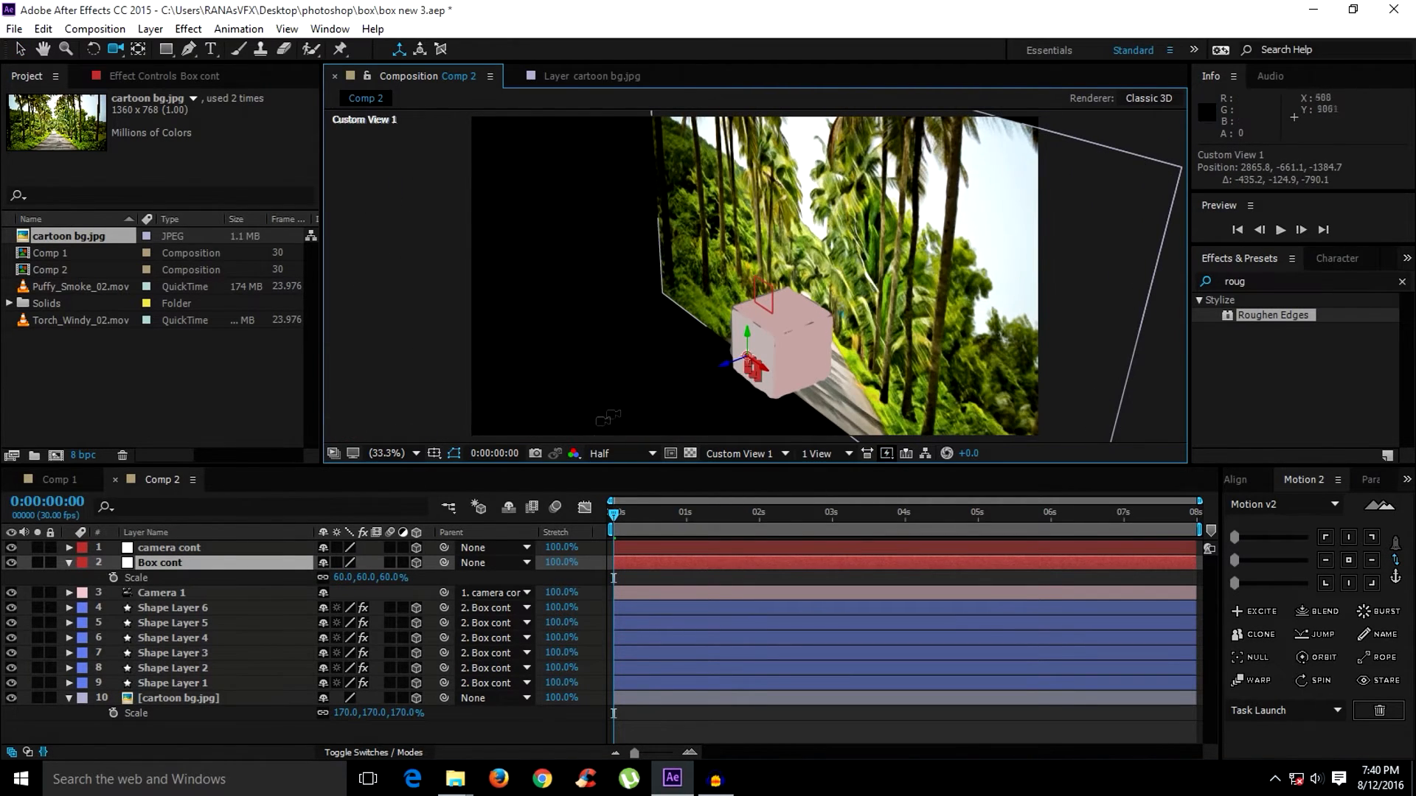
pyautogui.click(227, 563)
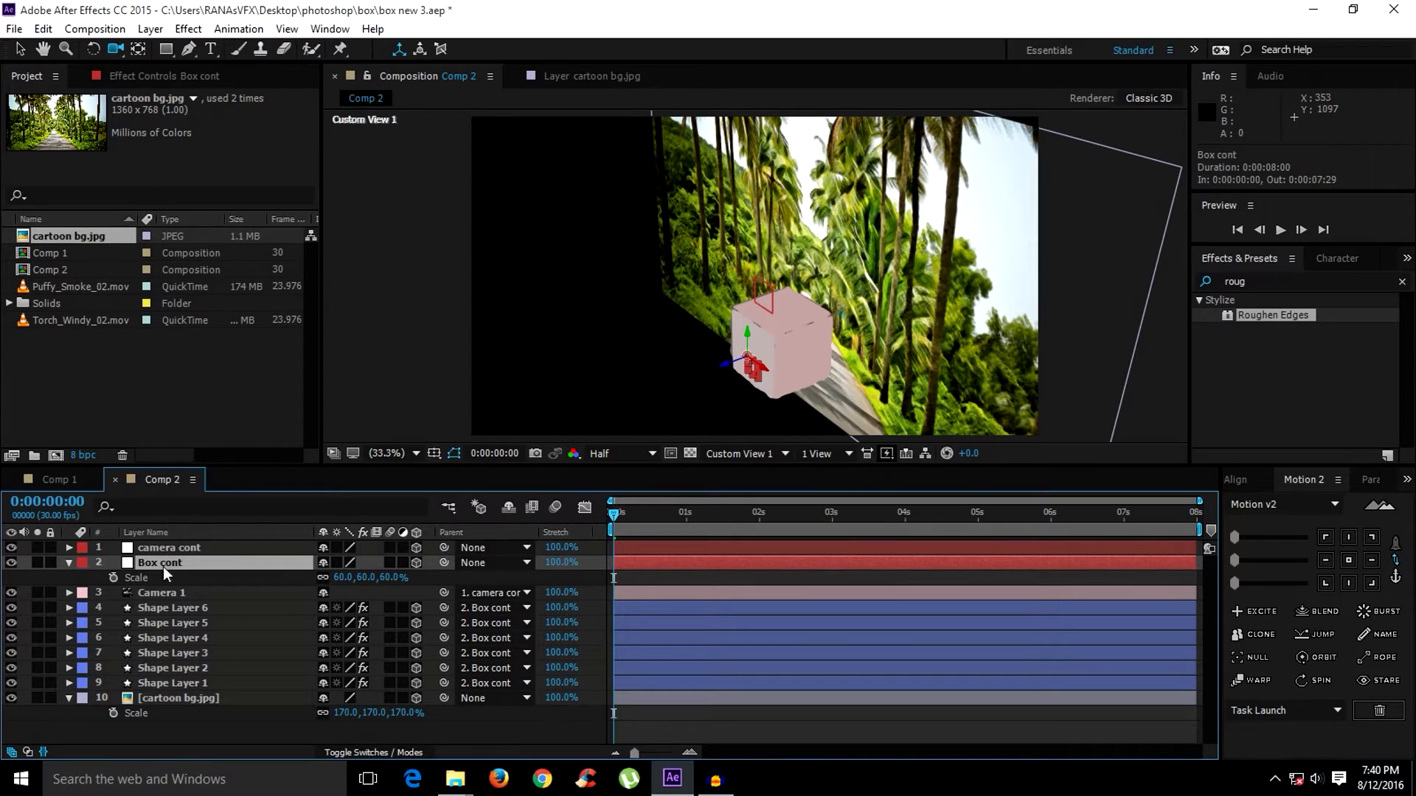
pyautogui.click(137, 51)
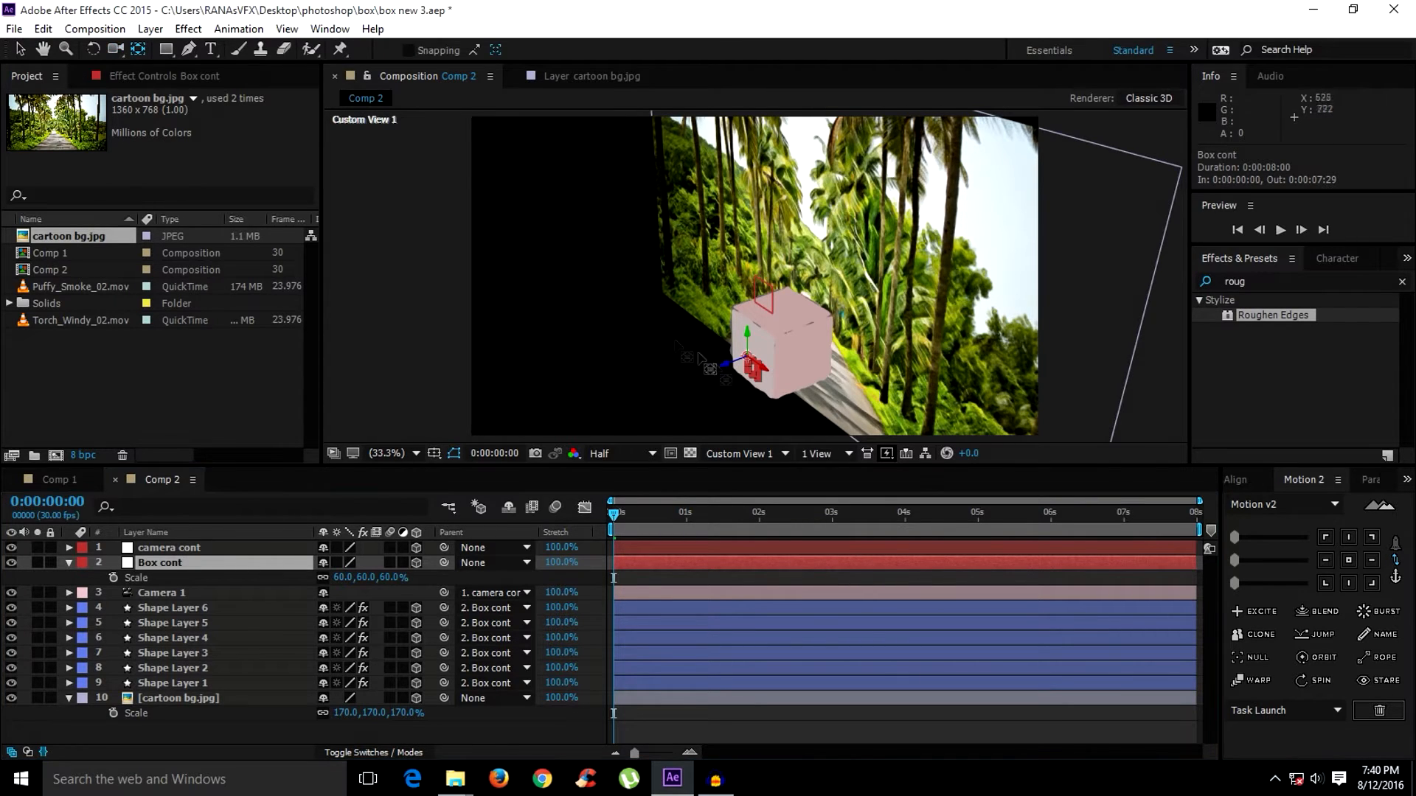
pyautogui.moveTo(748, 361); pyautogui.dragTo(784, 350)
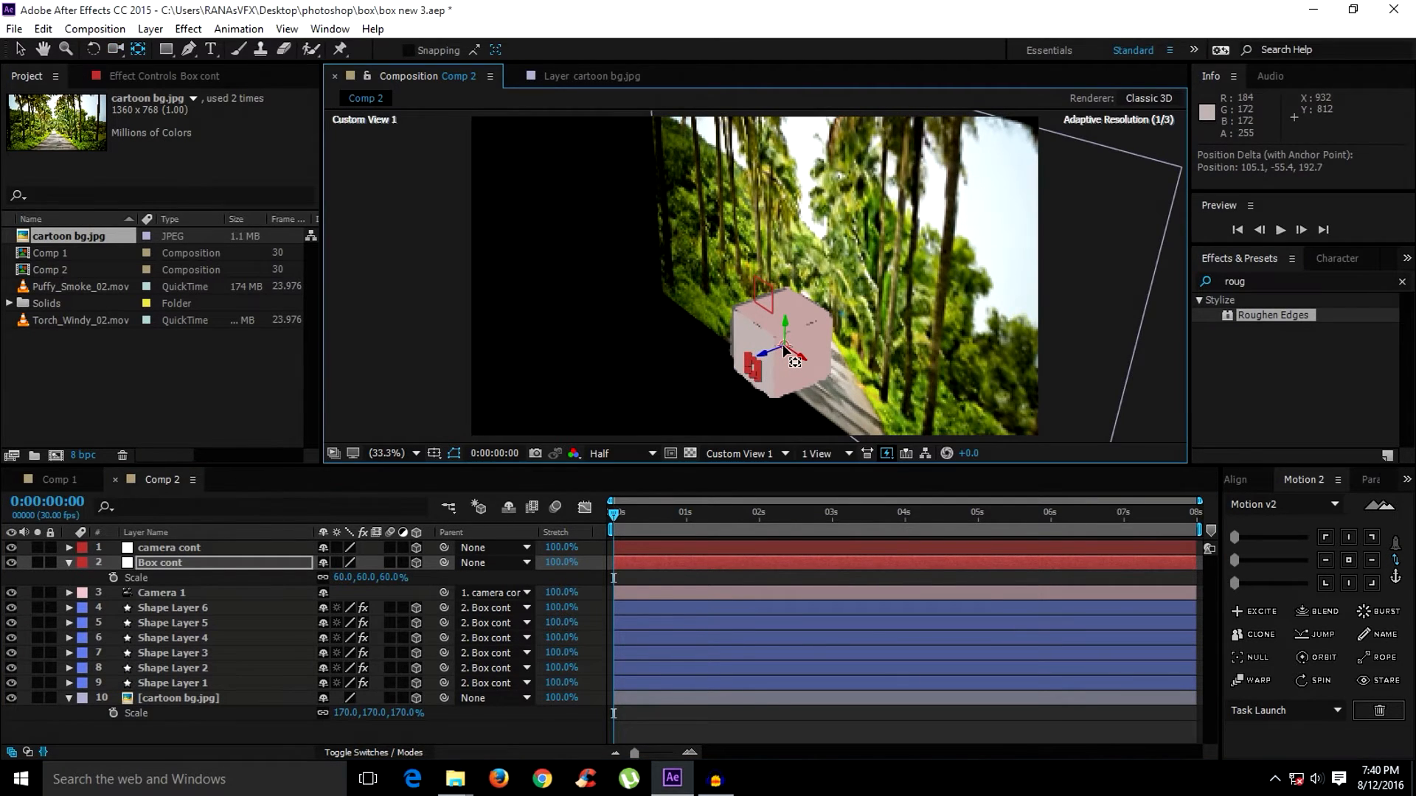
pyautogui.click(171, 564)
pyautogui.press('Return')
pyautogui.press('Return')
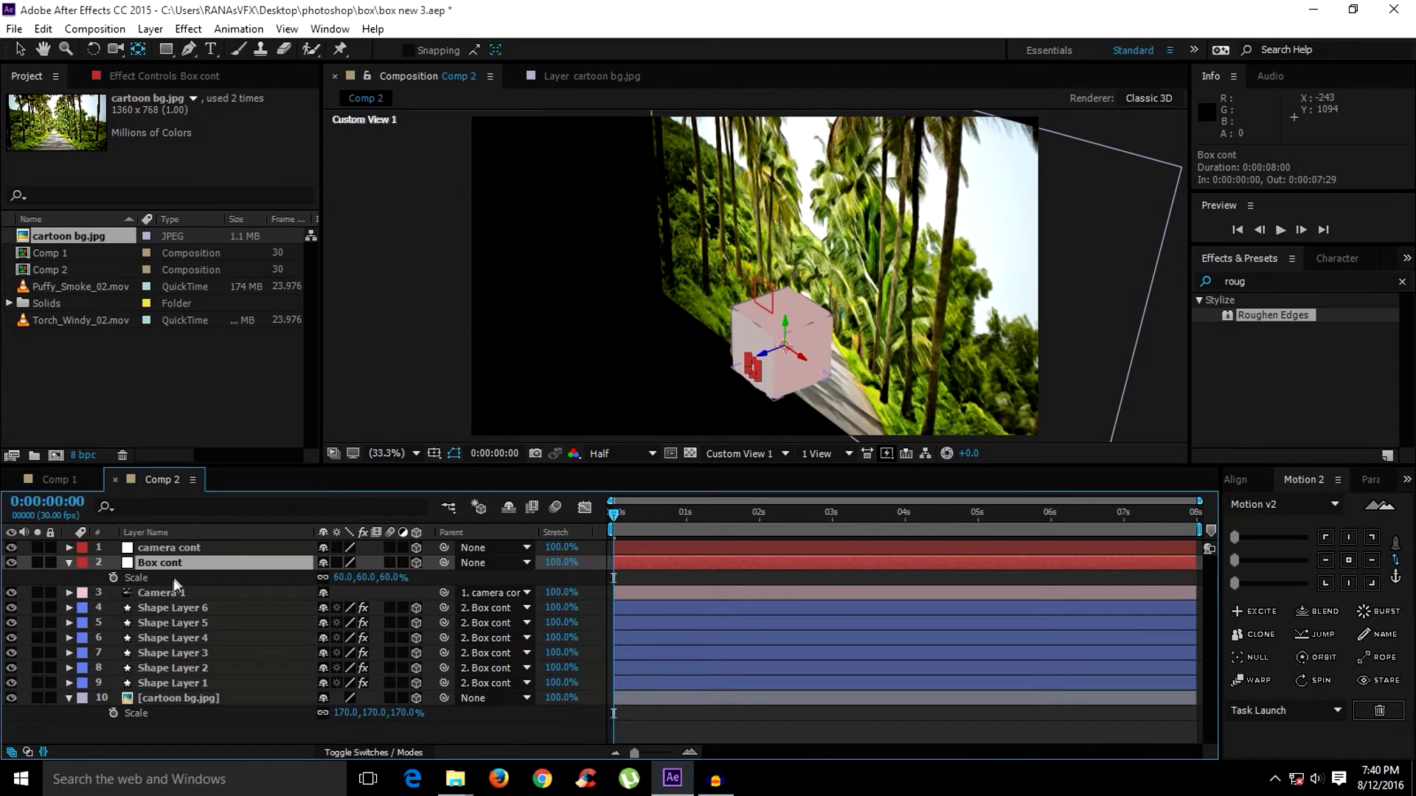
# In the Active Camera view, create a white solid, make it 3D and place it between Shape Layer 1 and cartoon bg.jpg.
pyautogui.click(740, 454)
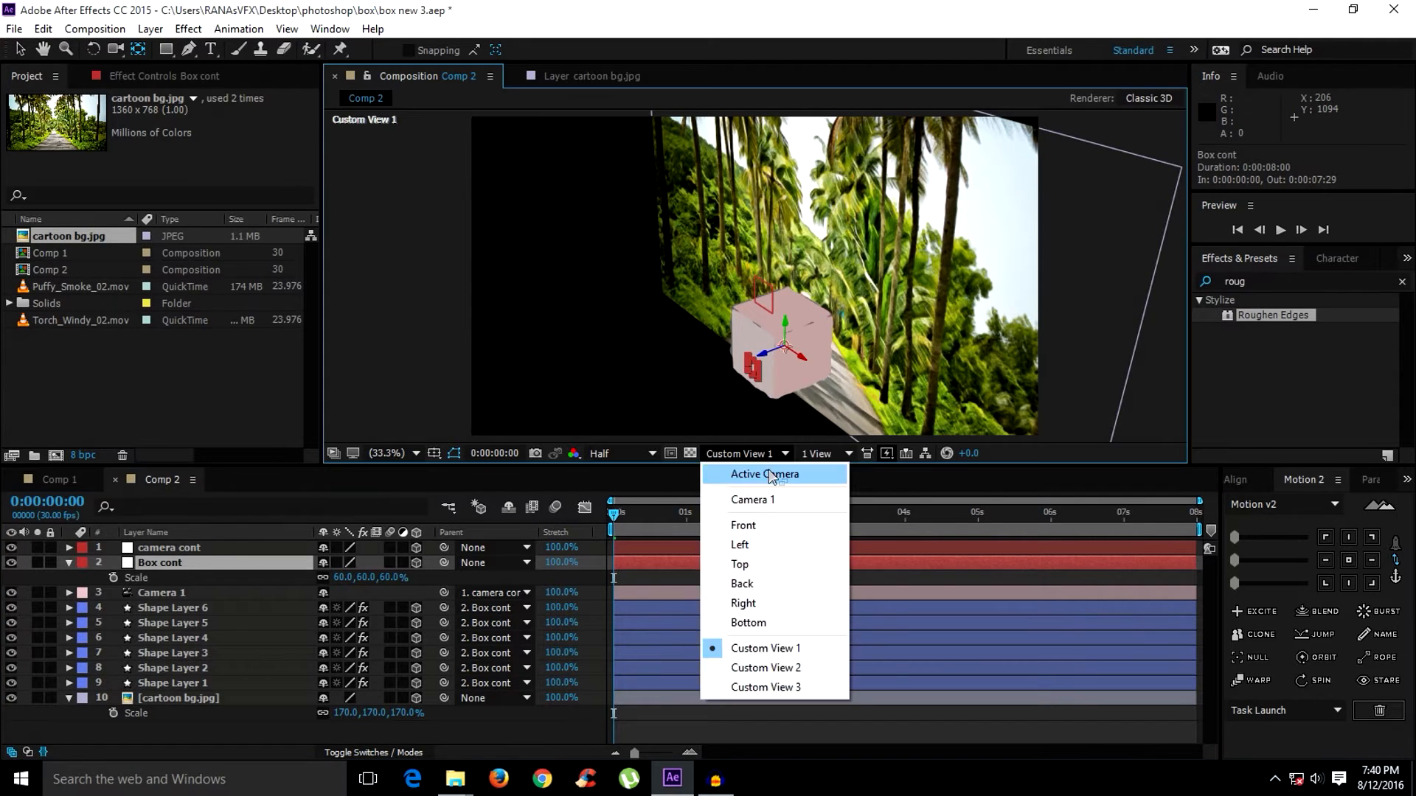
pyautogui.click(745, 468)
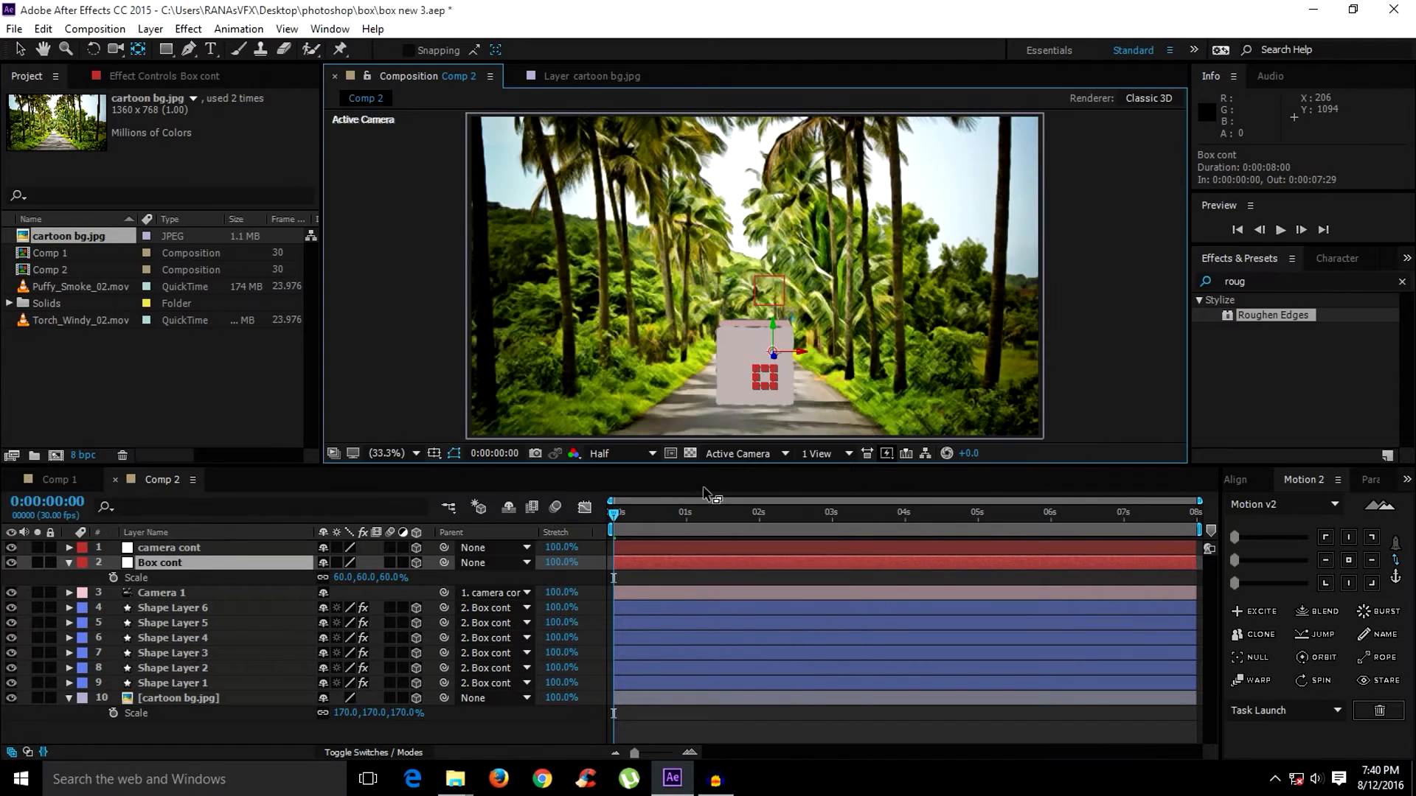
pyautogui.rightClick(423, 728)
pyautogui.moveTo(531, 560)
pyautogui.click(686, 606)
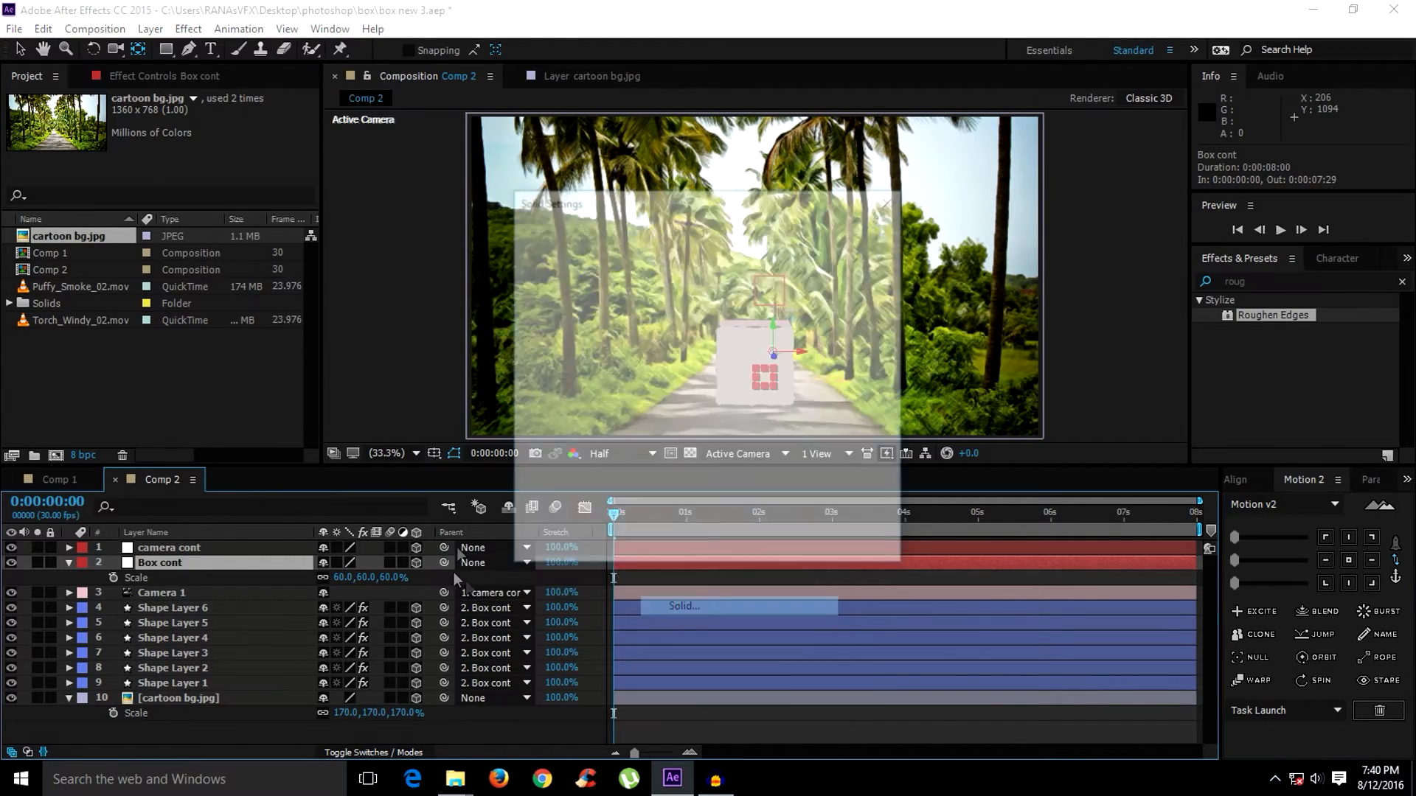
pyautogui.click(762, 545)
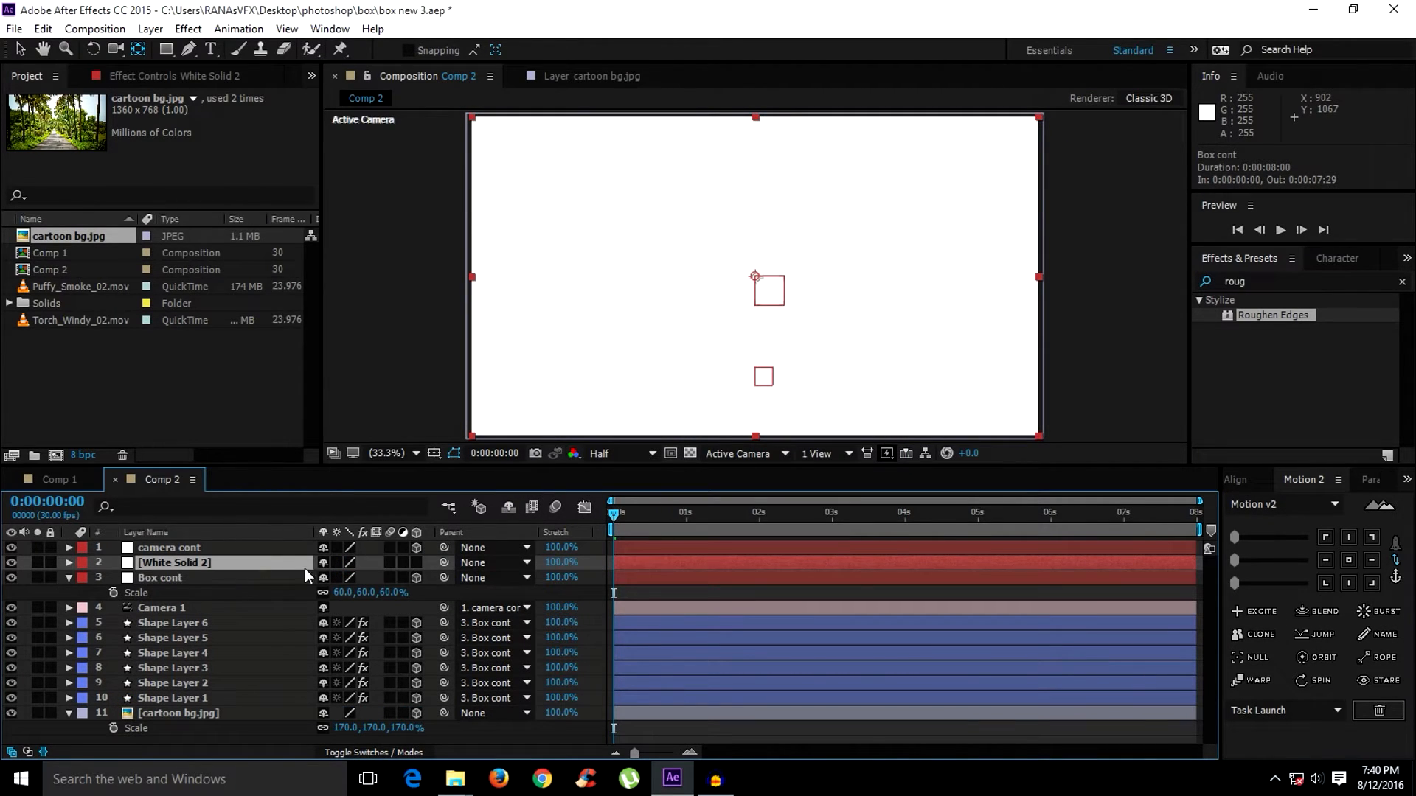
pyautogui.click(416, 563)
pyautogui.moveTo(198, 556); pyautogui.dragTo(198, 705)
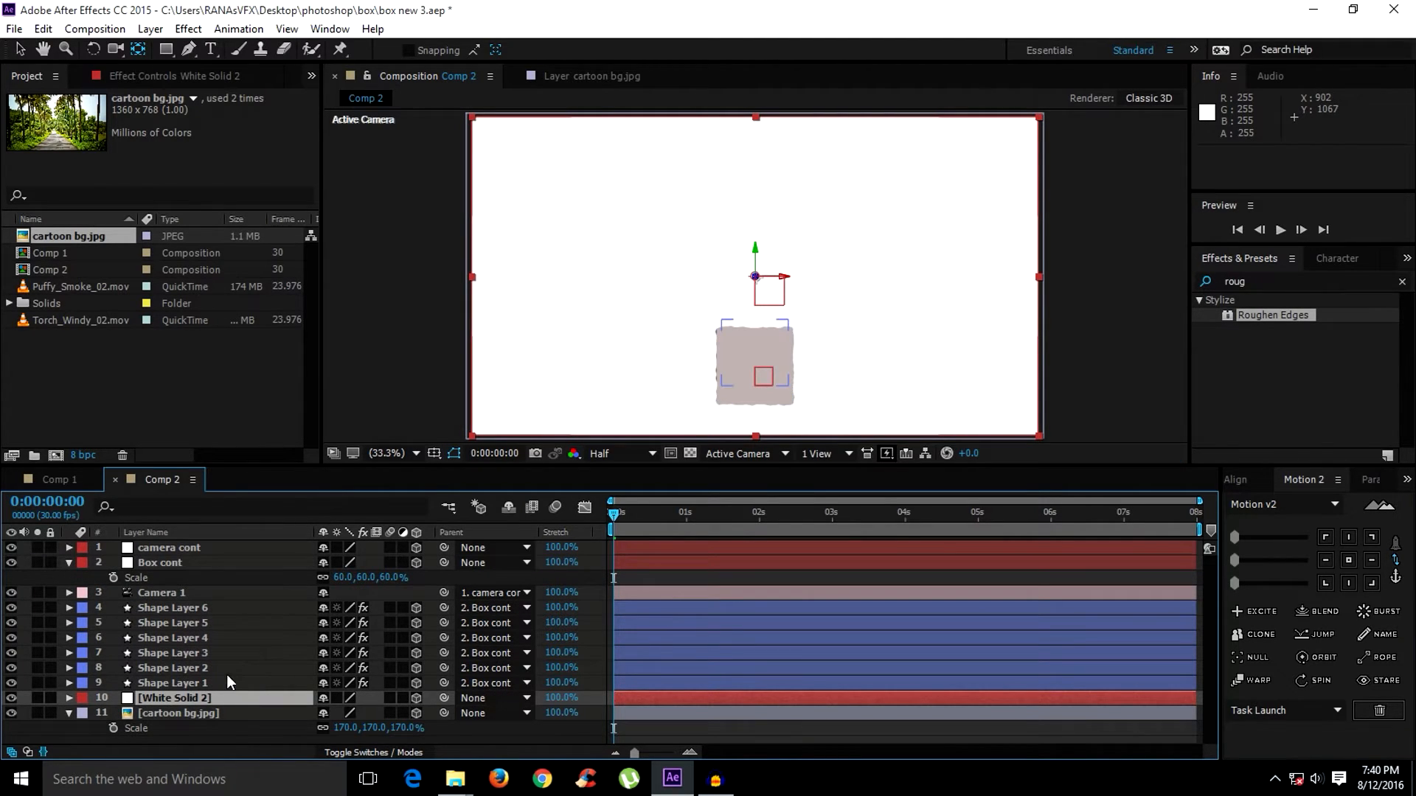
# Lay the white solid flat with an X orientation of 270° and lower it to the base of the box.
pyautogui.press('w')
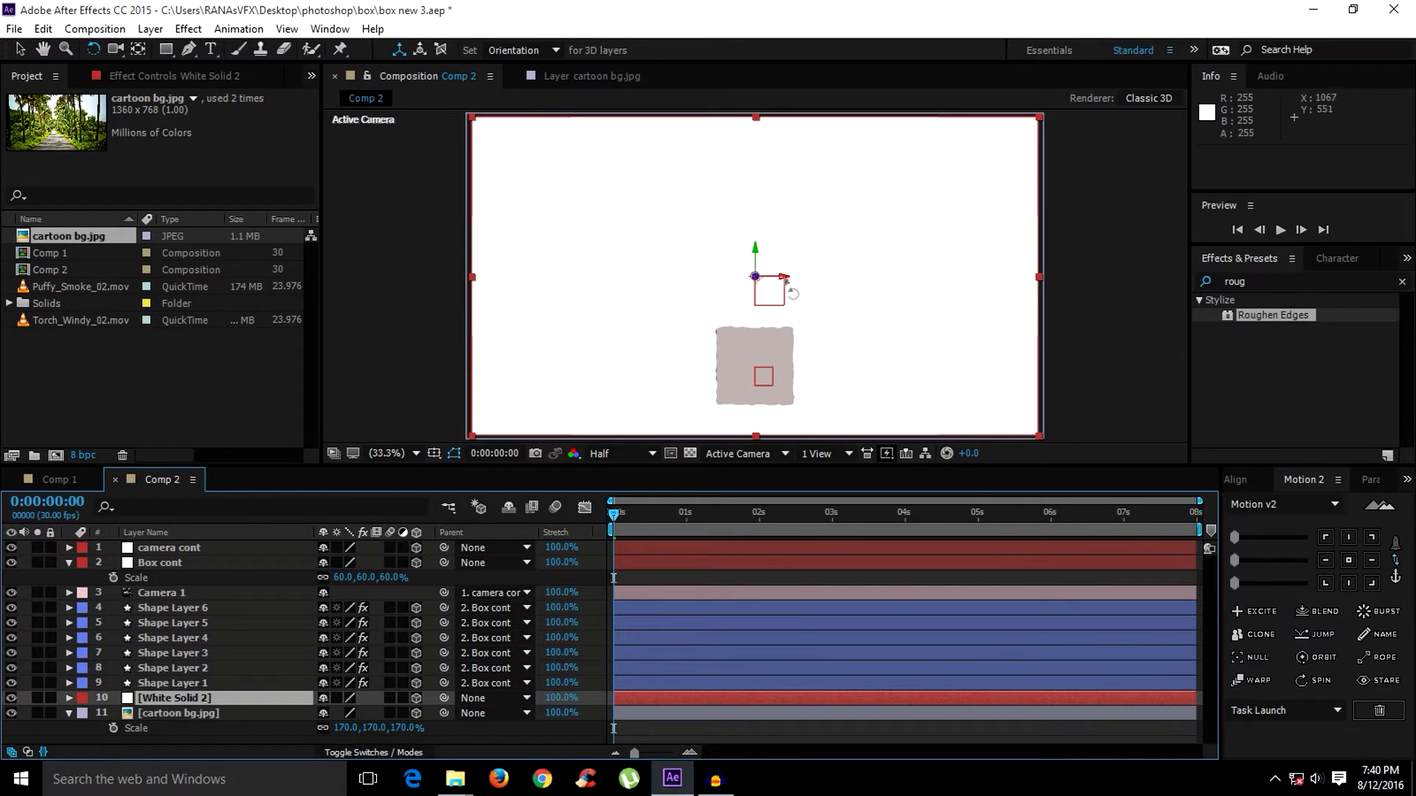
pyautogui.moveTo(783, 278); pyautogui.dragTo(790, 259)
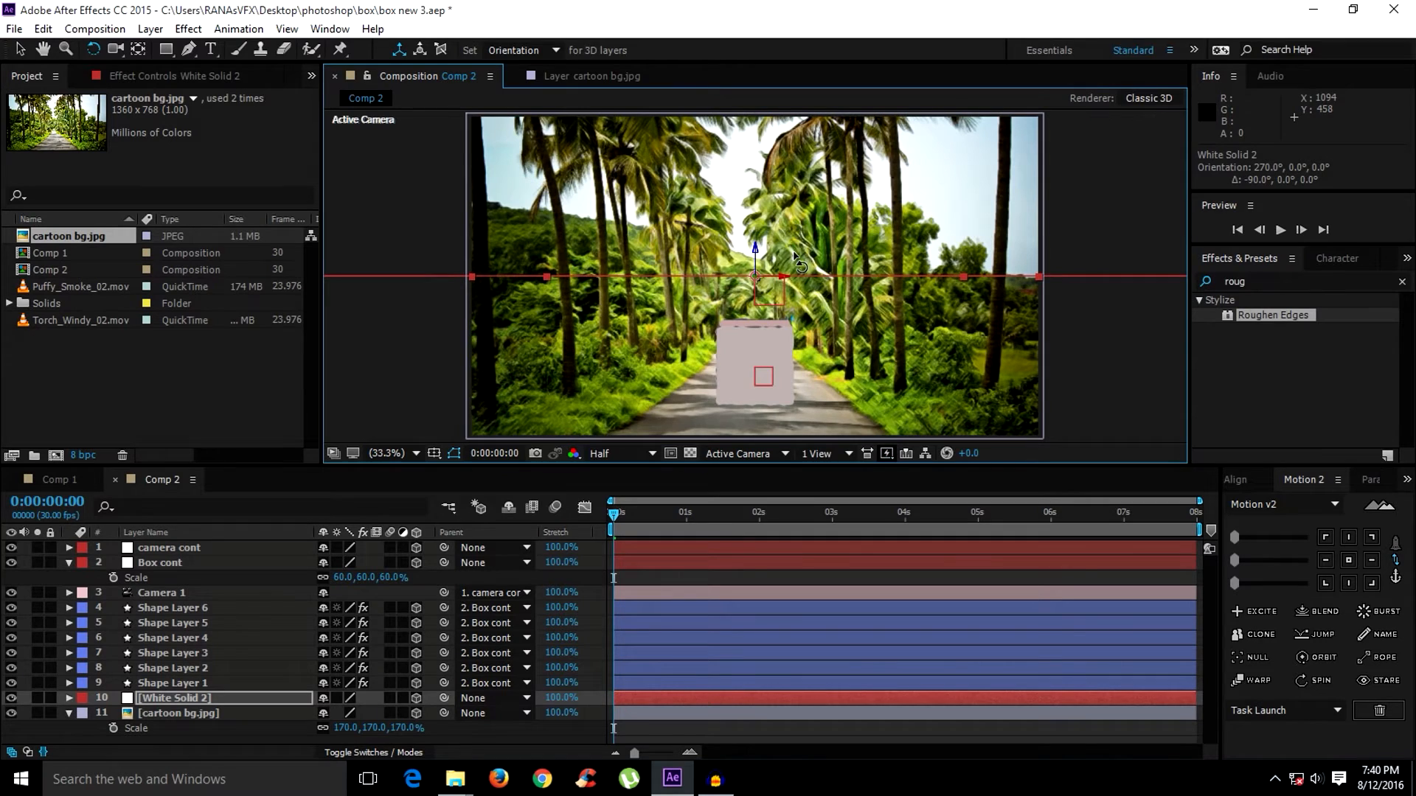
pyautogui.press('v')
pyautogui.moveTo(756, 249); pyautogui.dragTo(722, 386)
# Turn the white floor solid to a Z orientation of about 99° and raise it to a Y position of 972 under the box.
pyautogui.press('w')
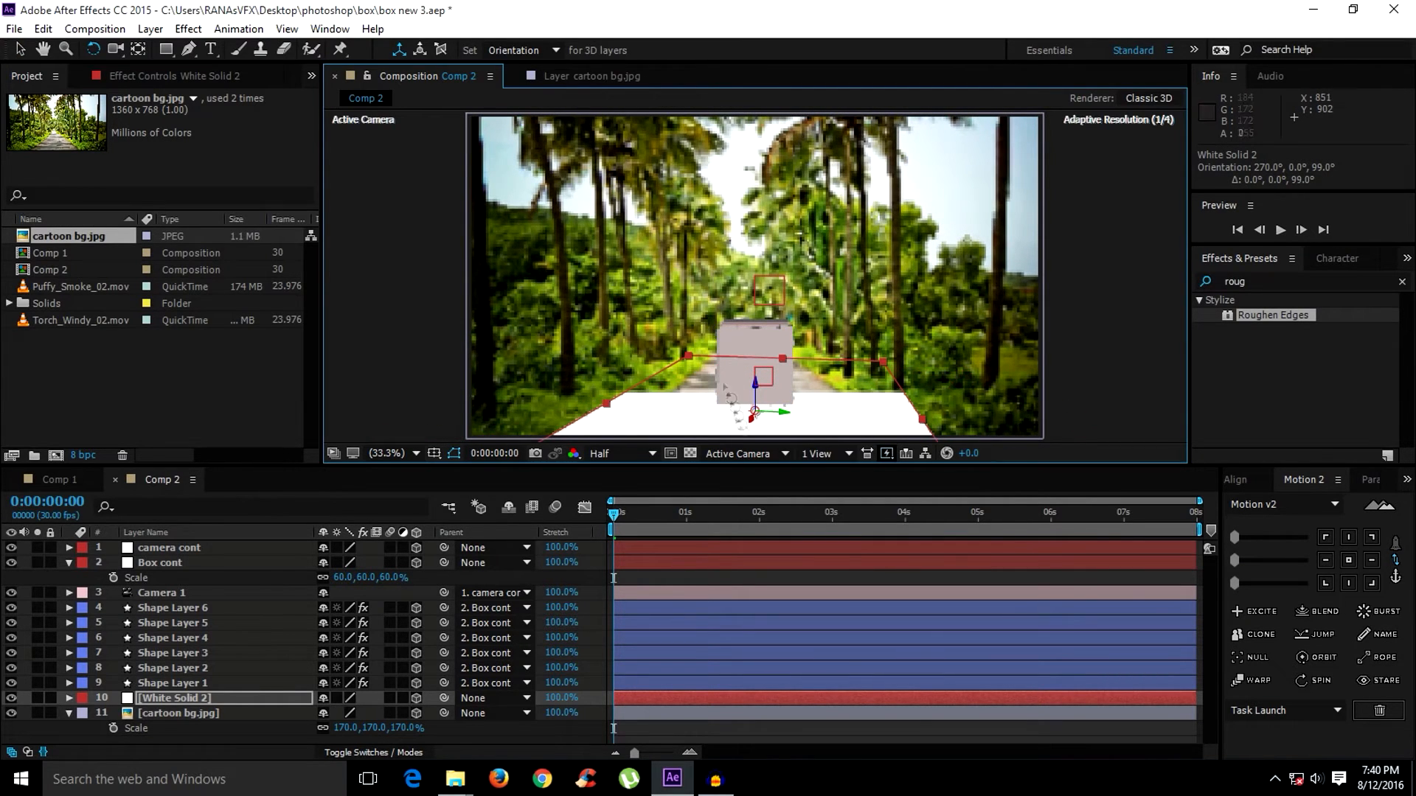
pyautogui.click(782, 454)
pyautogui.click(767, 653)
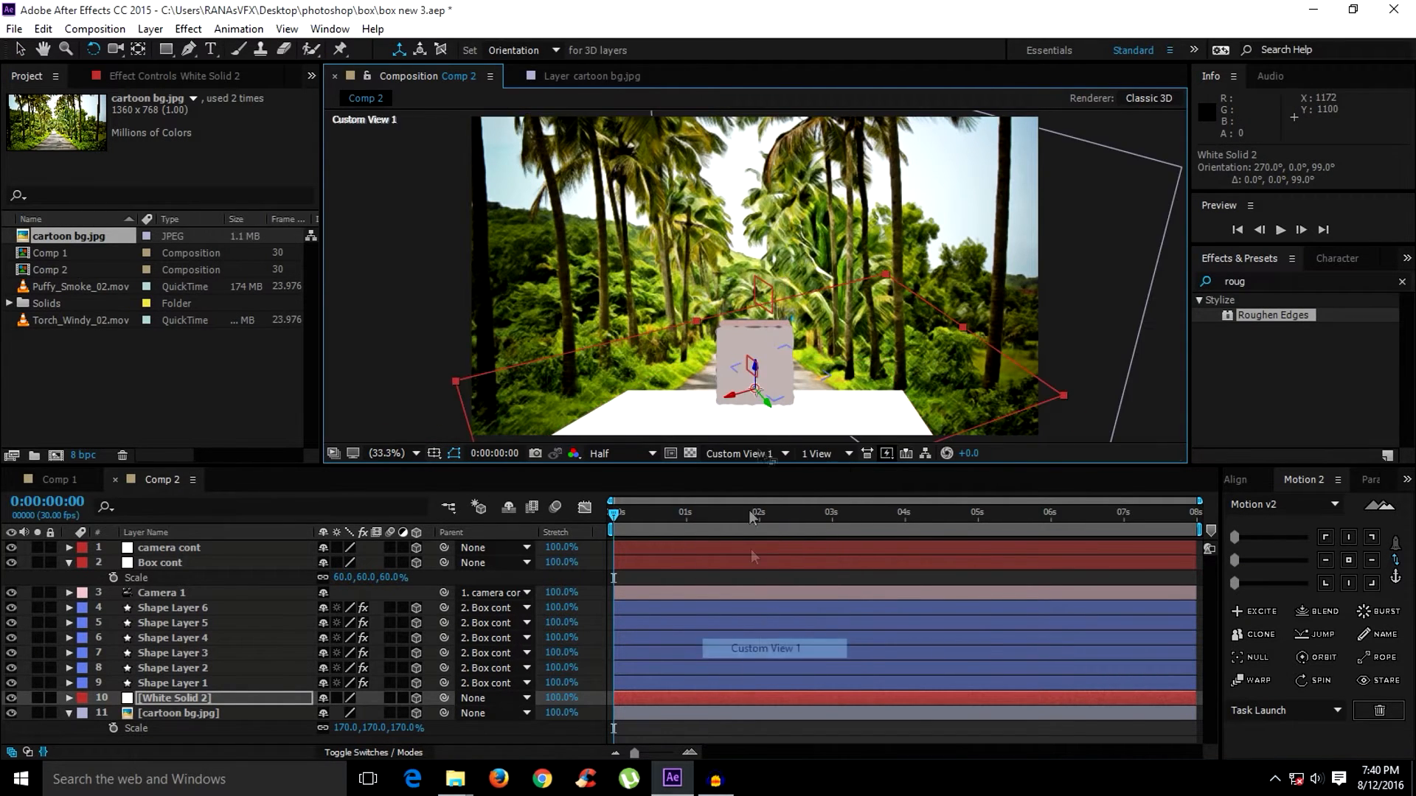
pyautogui.press('c')
pyautogui.moveTo(796, 402); pyautogui.dragTo(941, 351)
pyautogui.press('v')
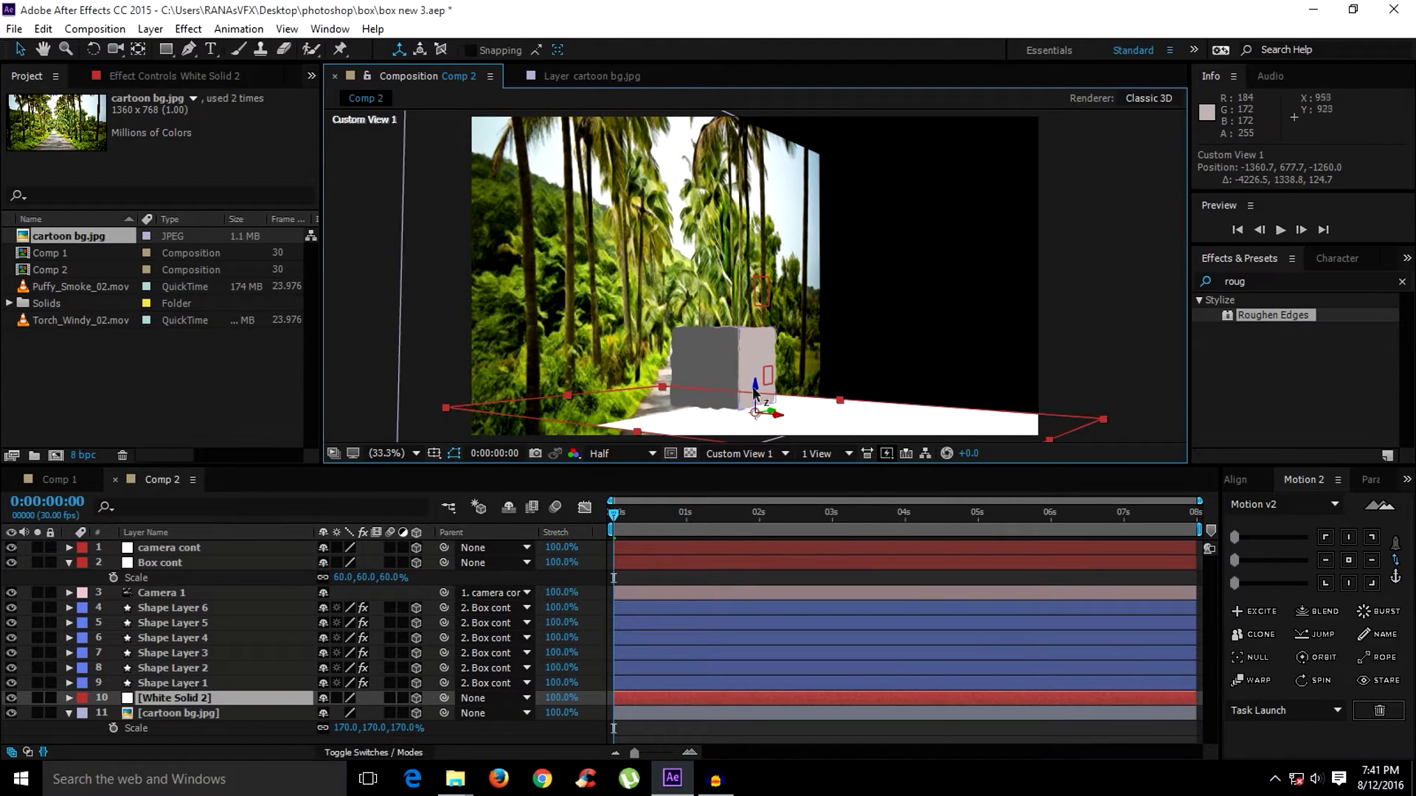
pyautogui.moveTo(755, 395); pyautogui.dragTo(755, 383)
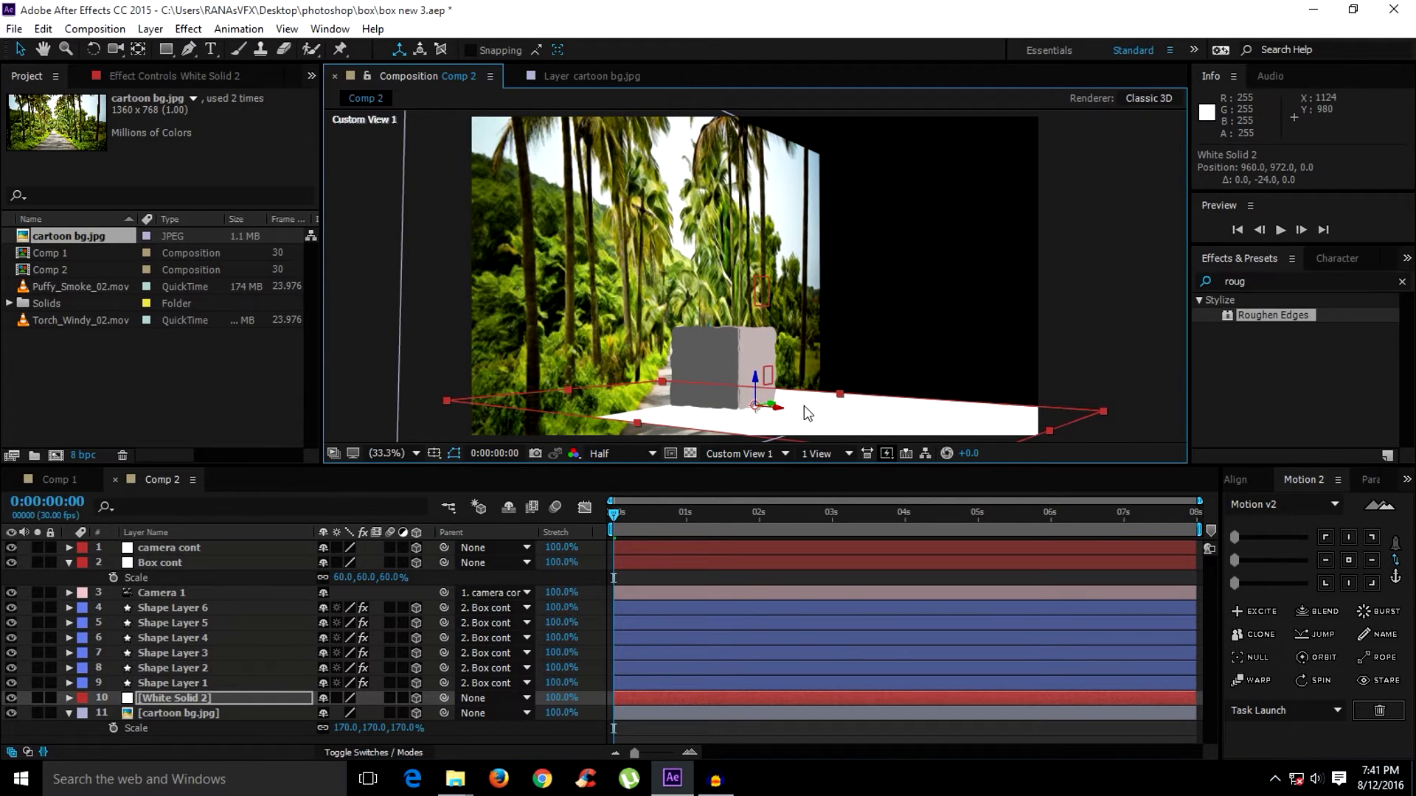
# In the Active Camera view, create a Spot light named Light 1 with shadow casting enabled.
pyautogui.click(734, 454)
pyautogui.click(739, 474)
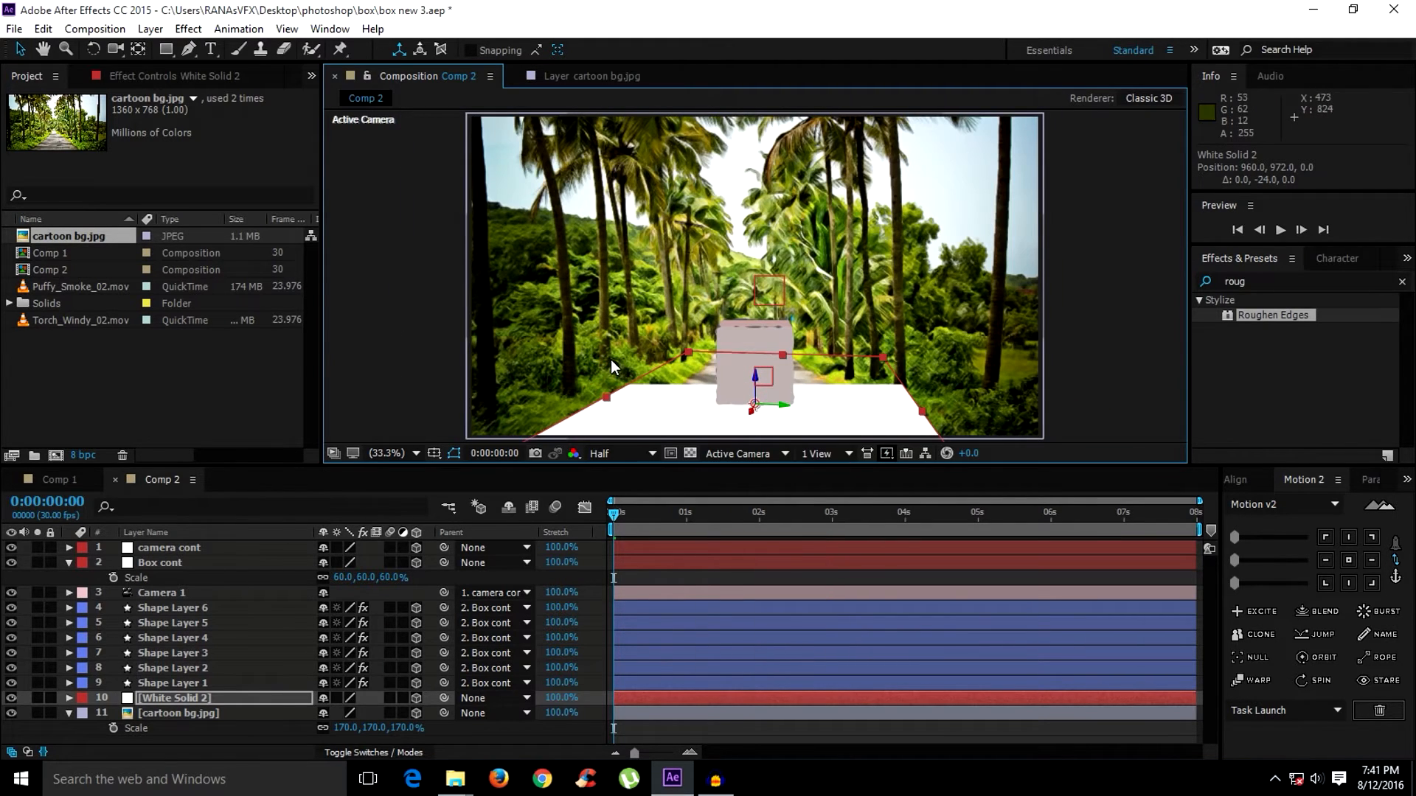
pyautogui.rightClick(52, 724)
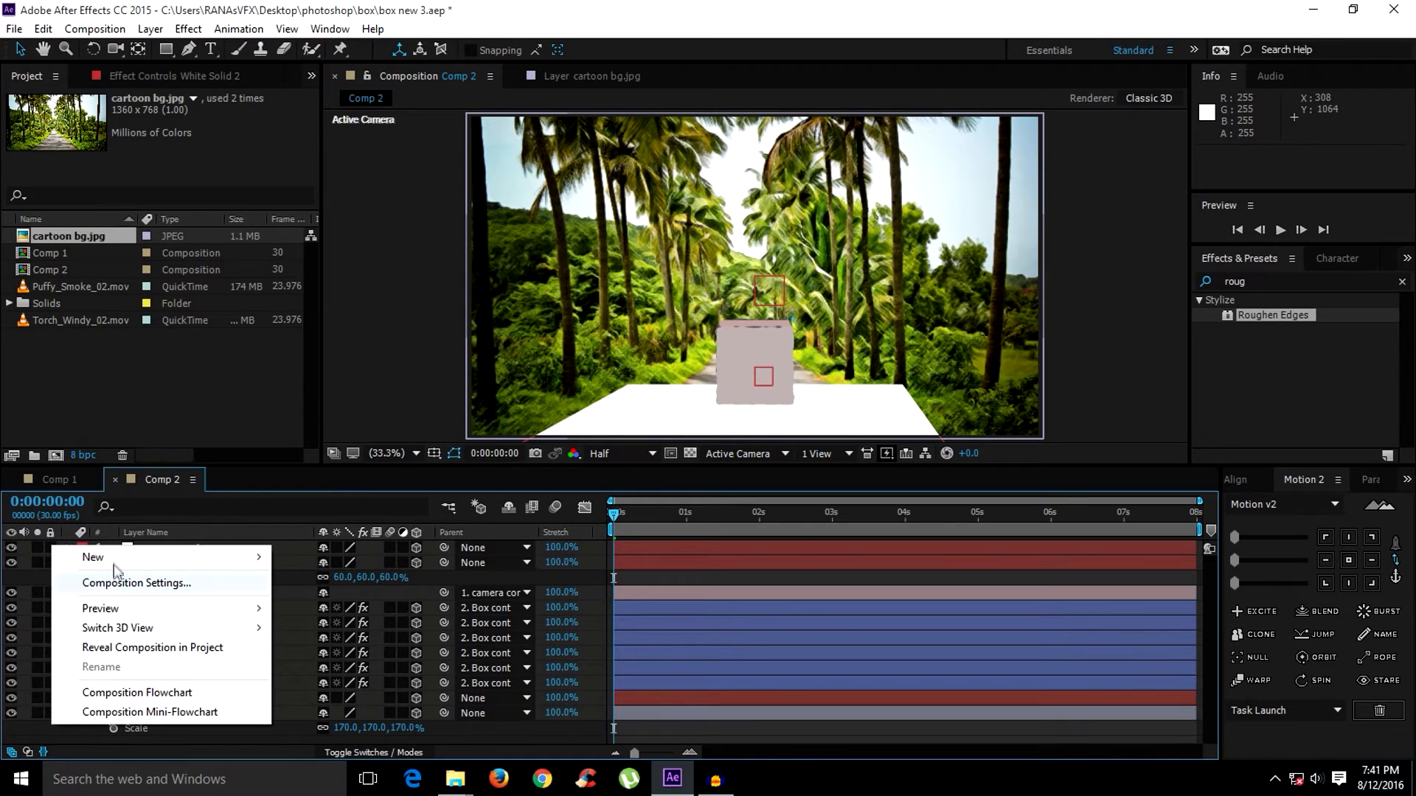
pyautogui.moveTo(81, 558)
pyautogui.click(314, 622)
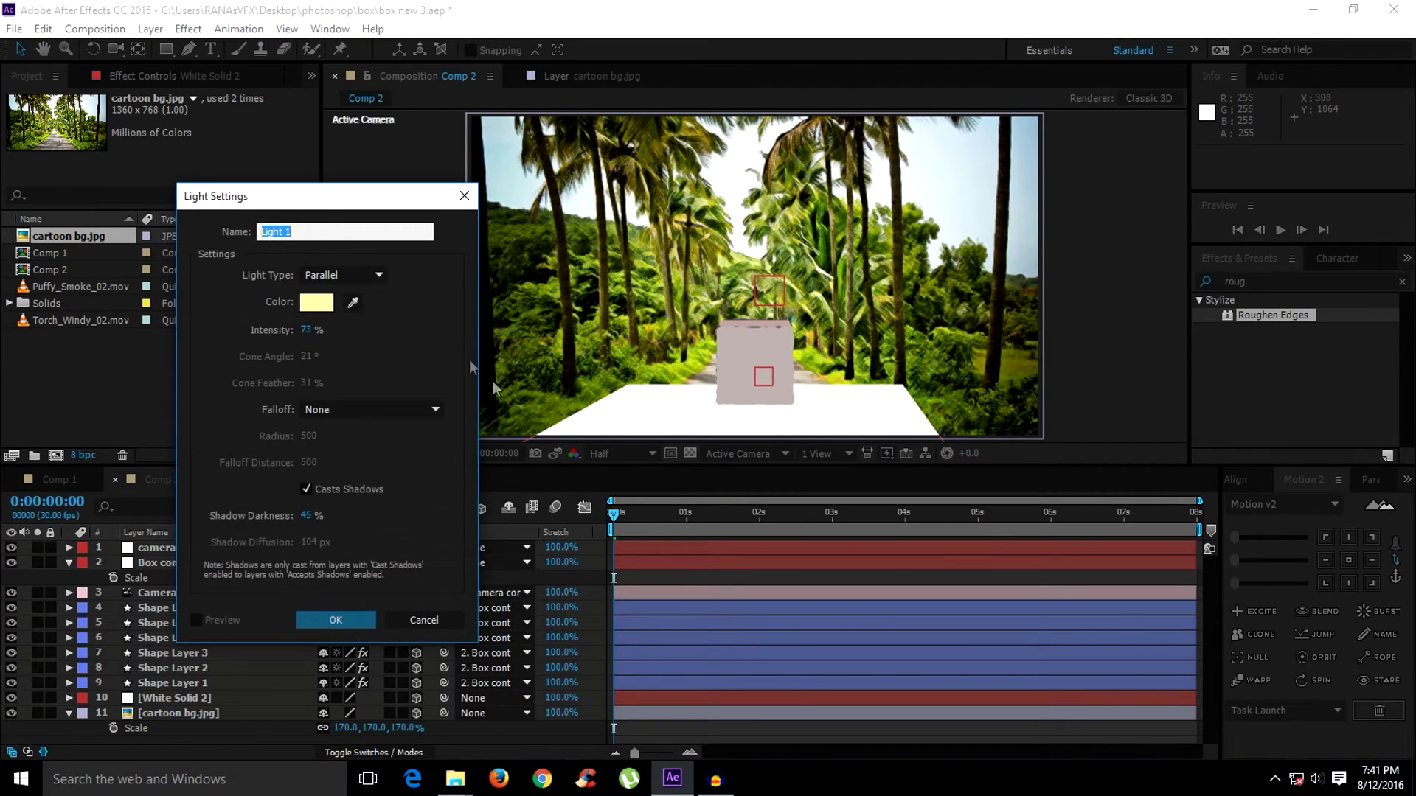
pyautogui.click(355, 277)
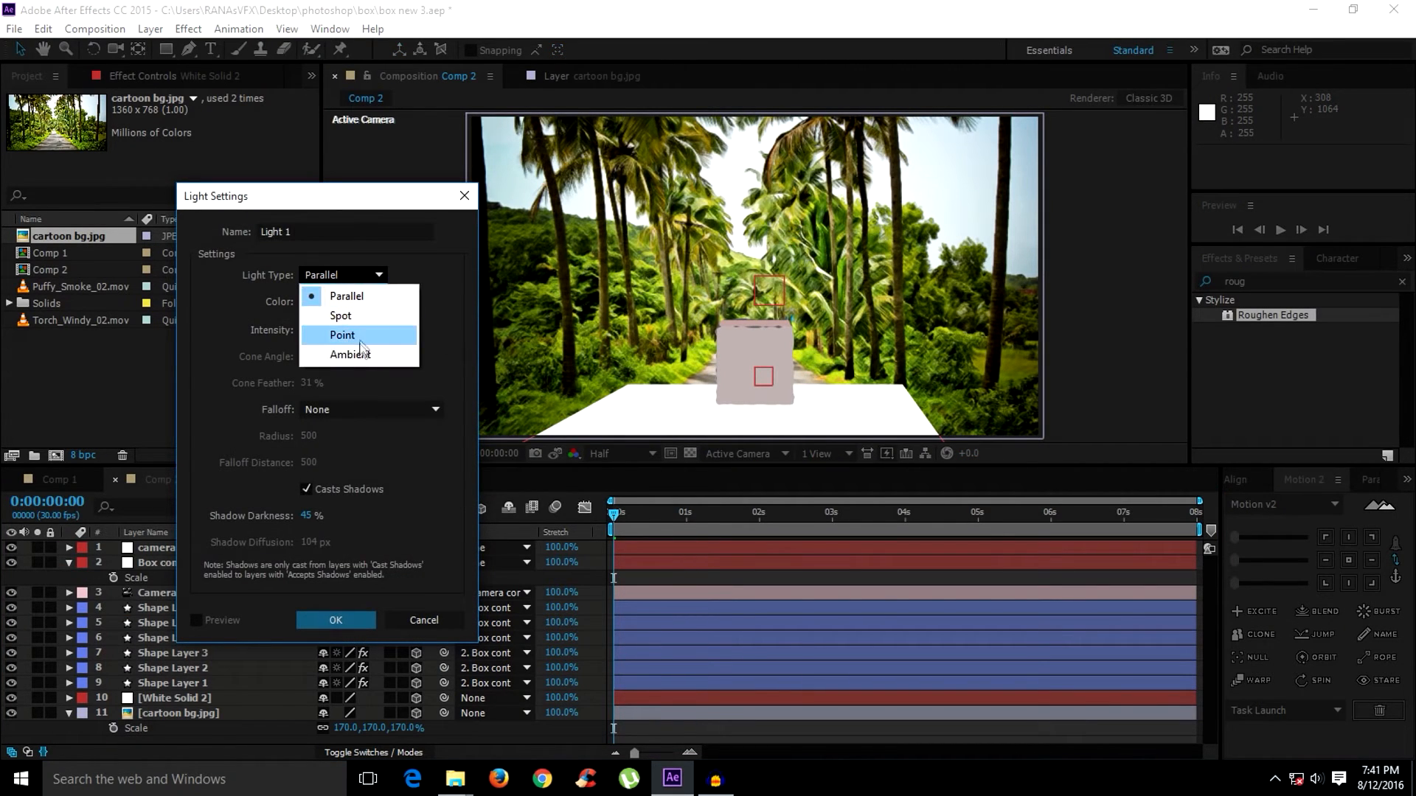
pyautogui.click(343, 314)
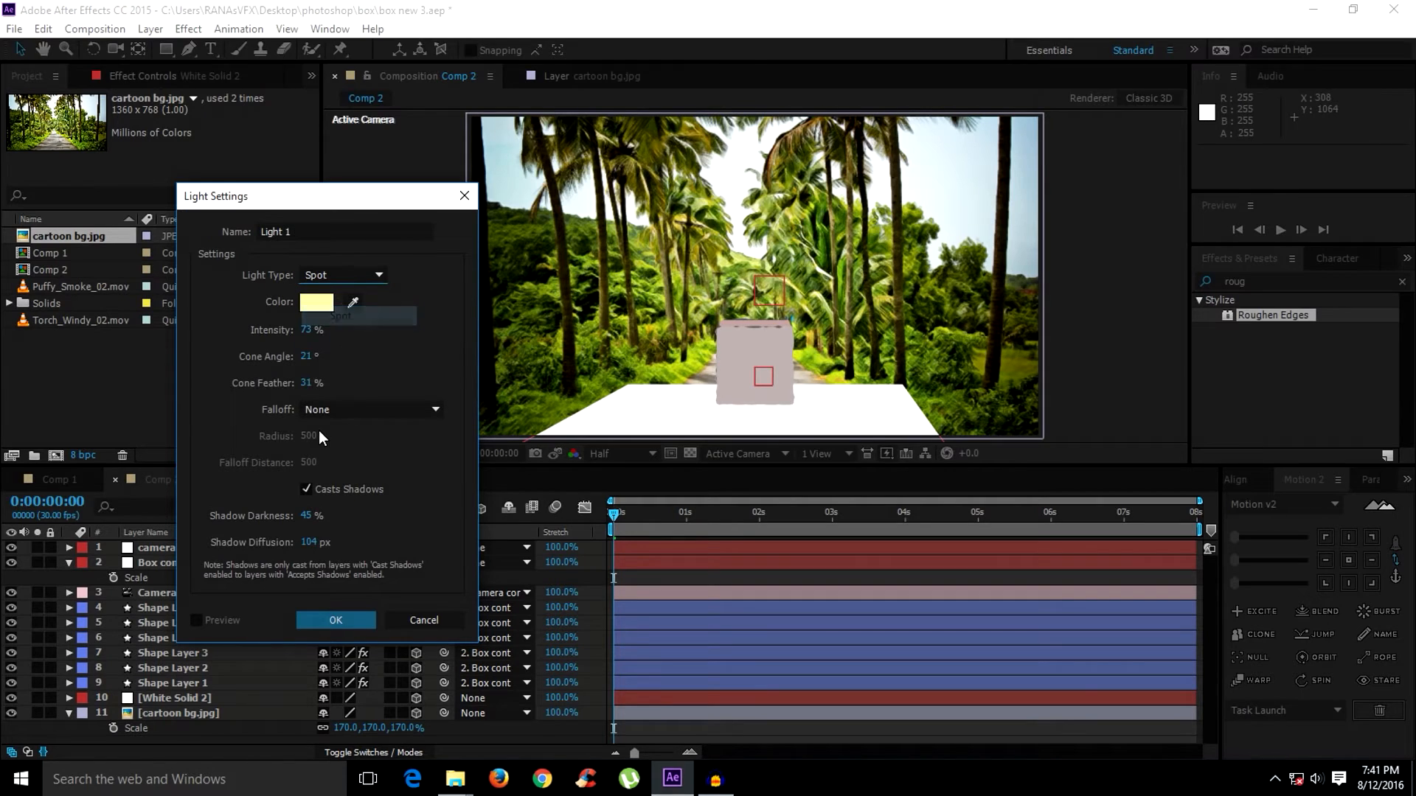
pyautogui.click(335, 618)
# Turn off Accepts Lights in the material options of cartoon bg.jpg and lock that layer.
pyautogui.click(185, 726)
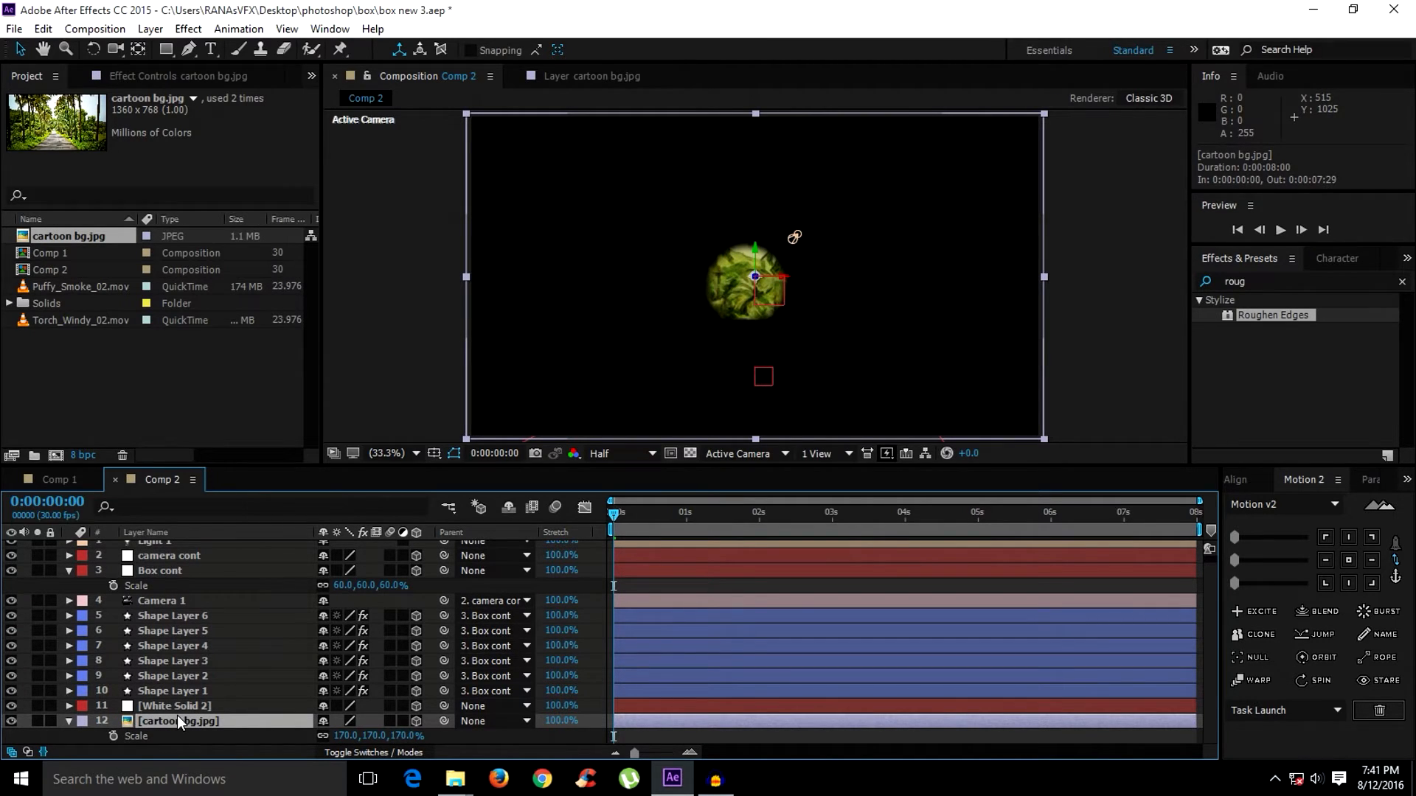
pyautogui.press('a')
pyautogui.press('a')
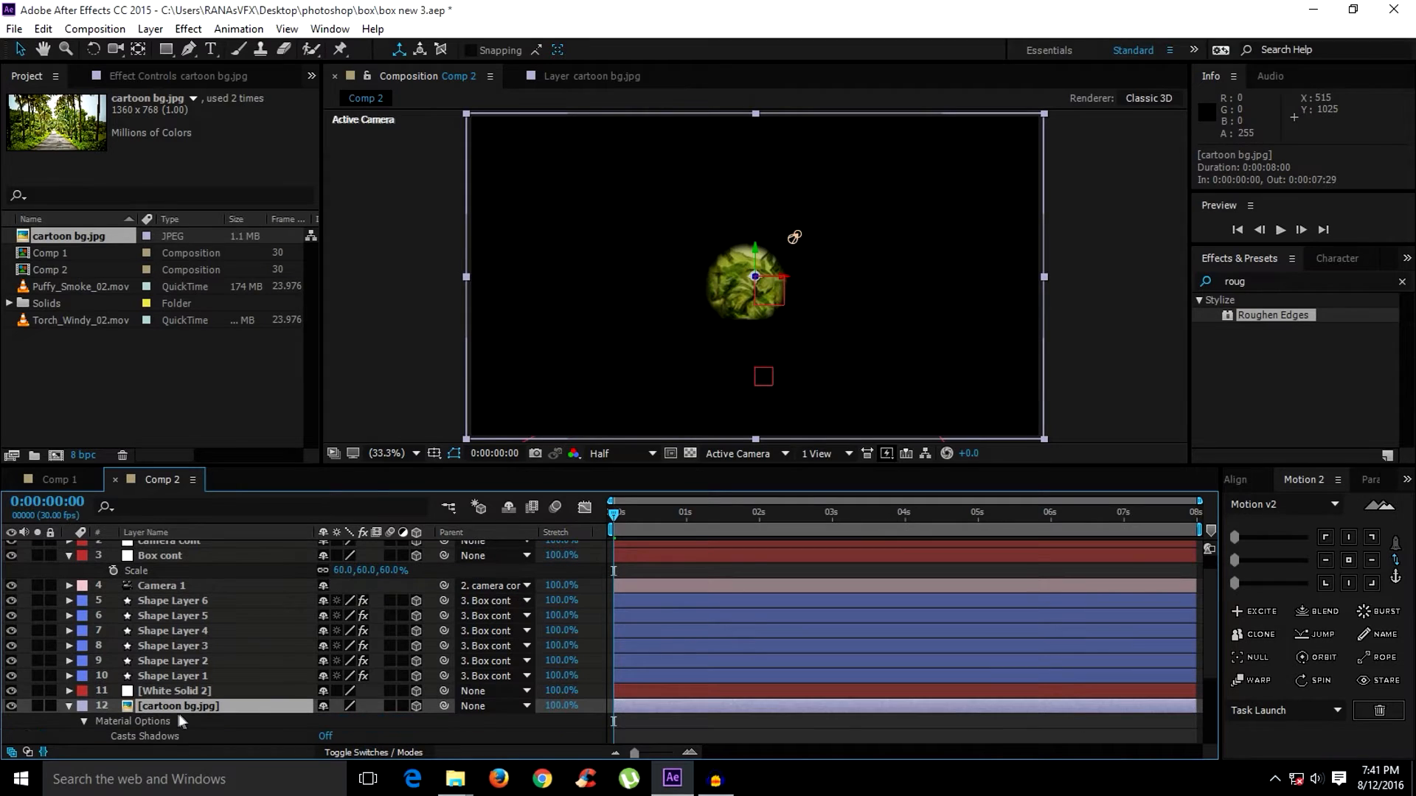
pyautogui.scroll(-4, 236, 655)
pyautogui.click(161, 617)
pyautogui.click(170, 662)
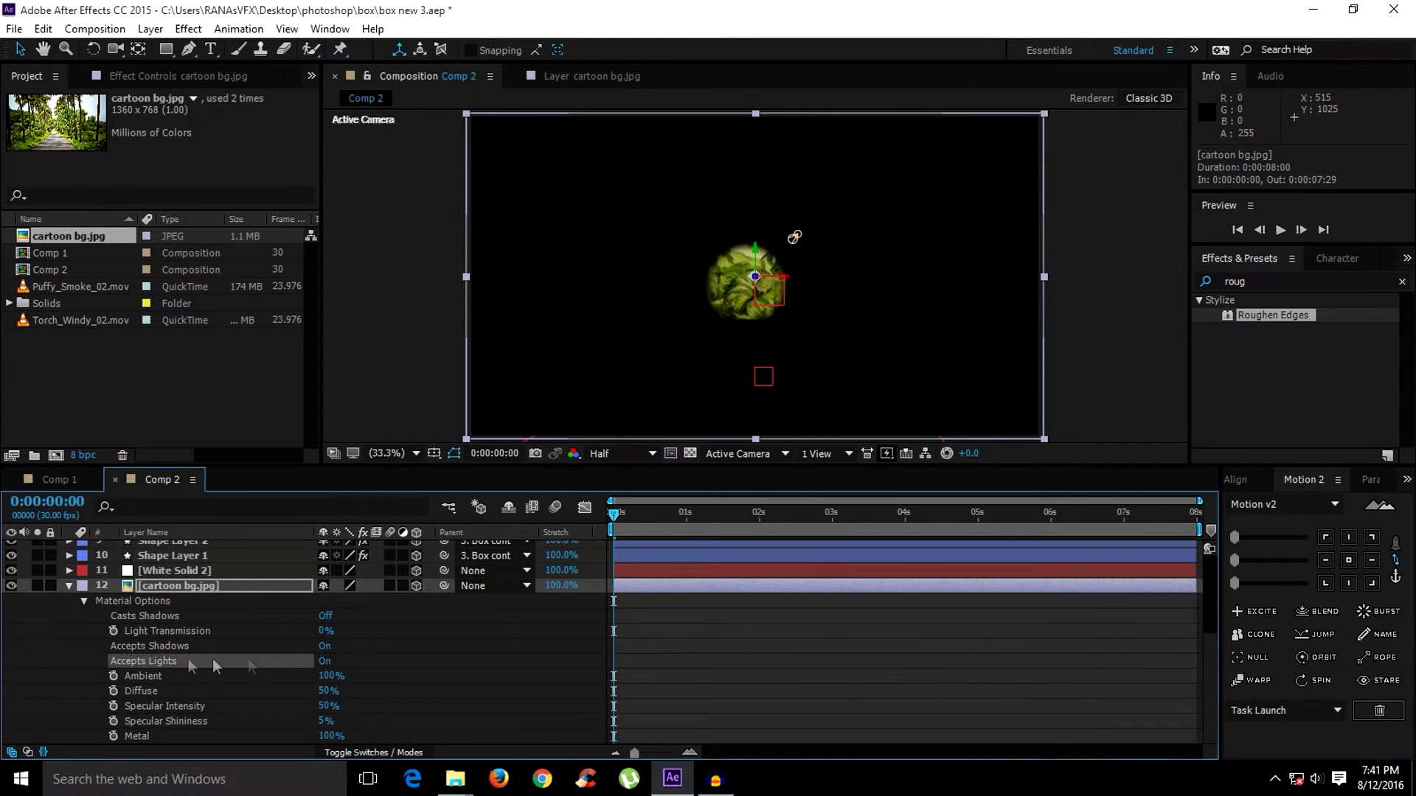
pyautogui.click(324, 662)
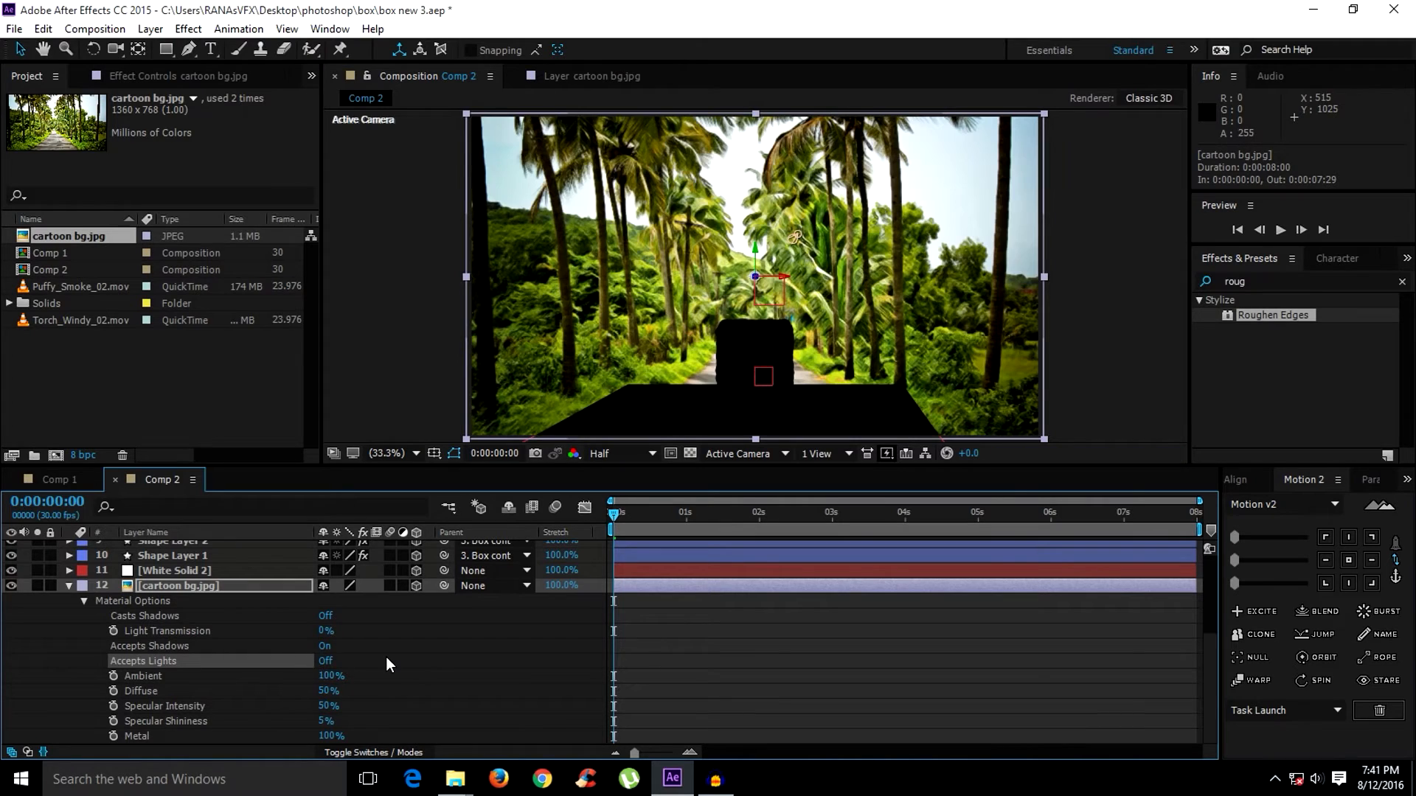
pyautogui.click(70, 586)
pyautogui.click(50, 728)
# Turn off Accepts Lights in the material options of White Solid 2.
pyautogui.click(150, 714)
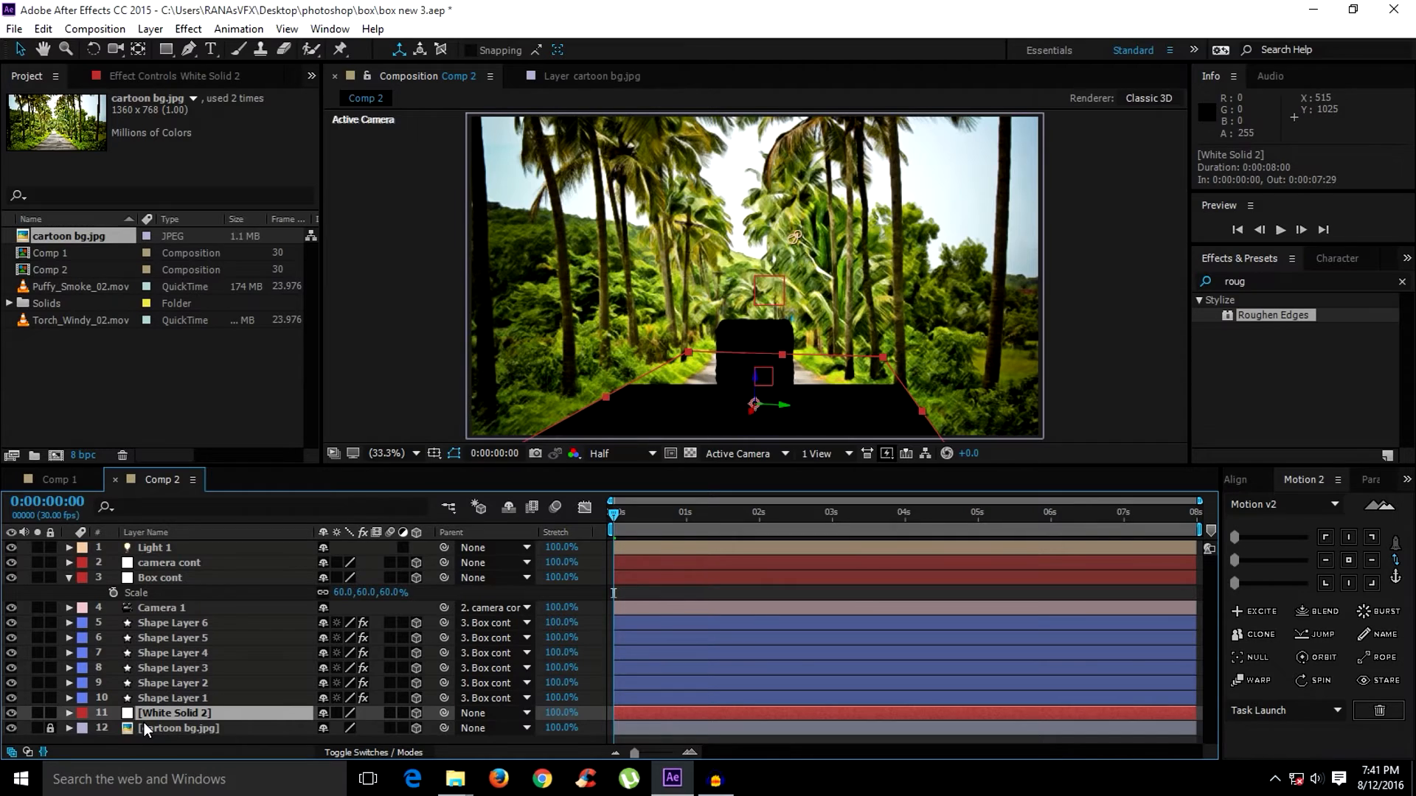
pyautogui.press('a')
pyautogui.press('a')
pyautogui.scroll(-3, 188, 714)
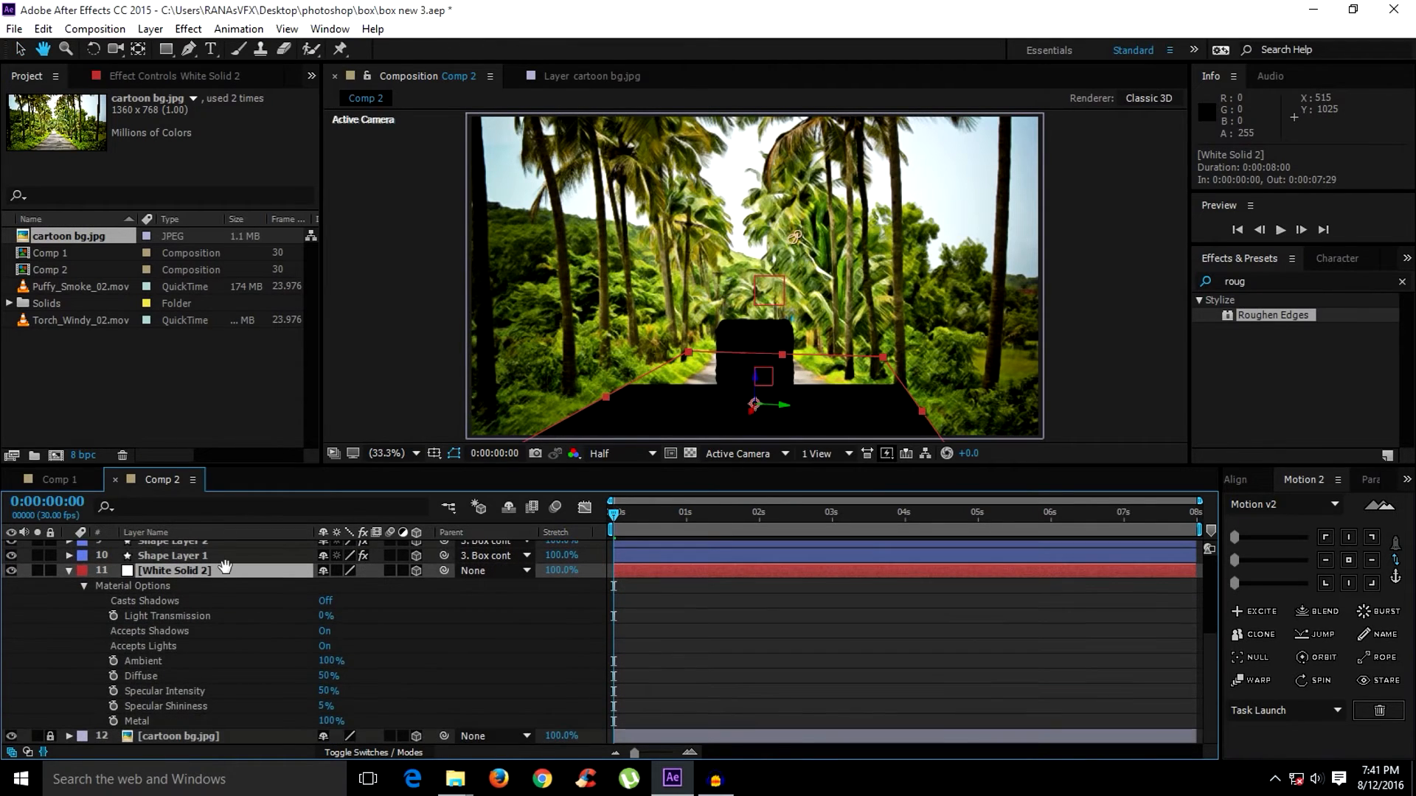
pyautogui.click(215, 652)
pyautogui.click(324, 647)
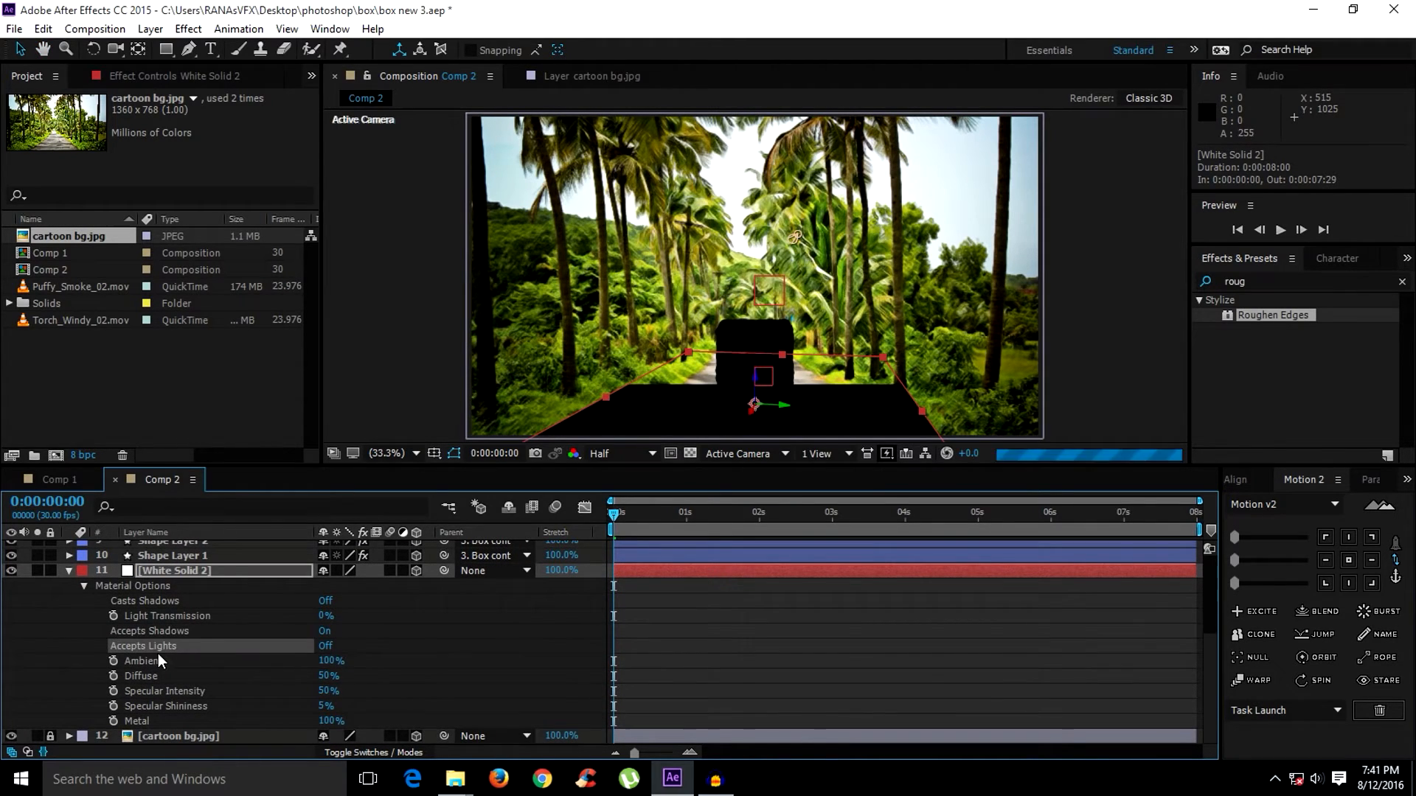
# Set the blending mode of White Solid 2 to Multiply and lock the layer.
pyautogui.click(338, 752)
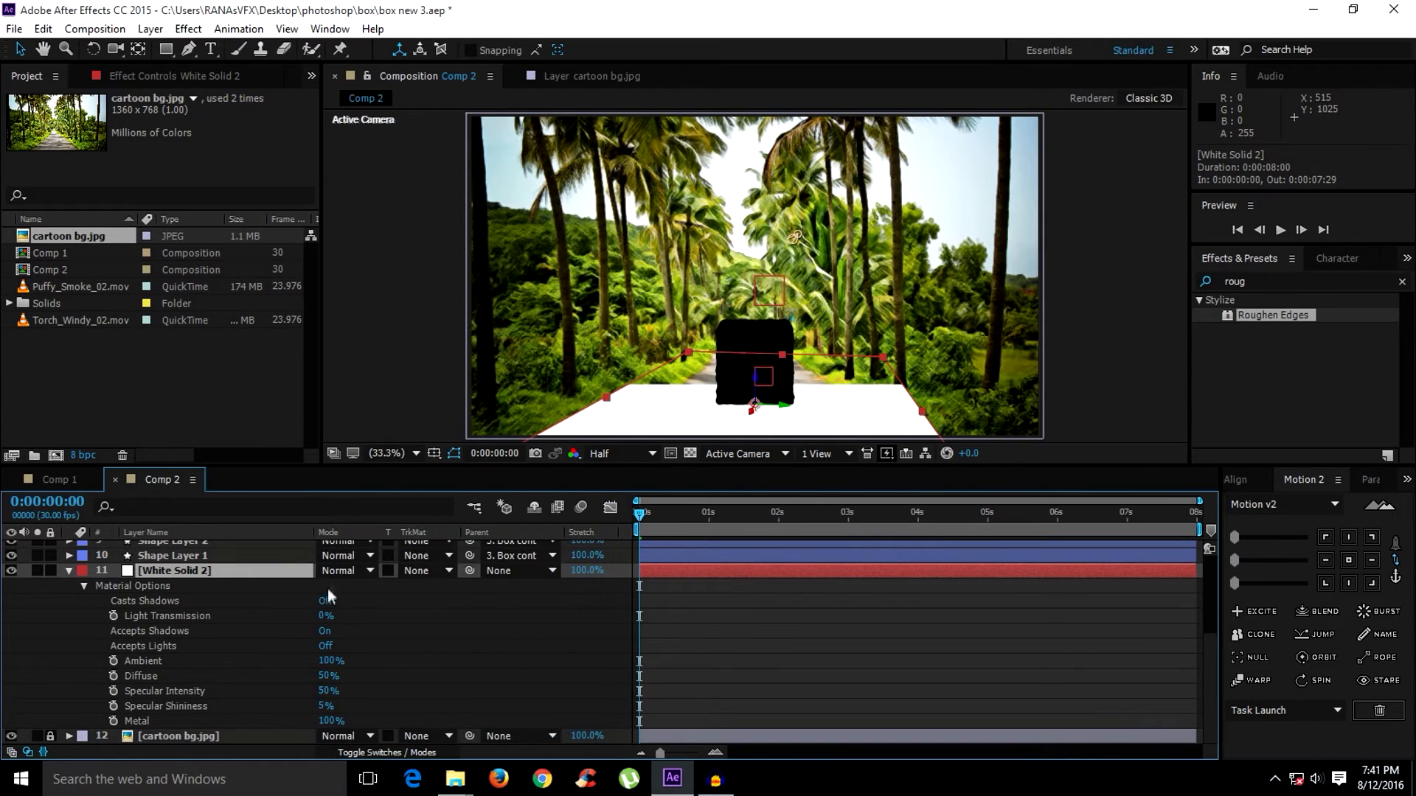
pyautogui.click(338, 573)
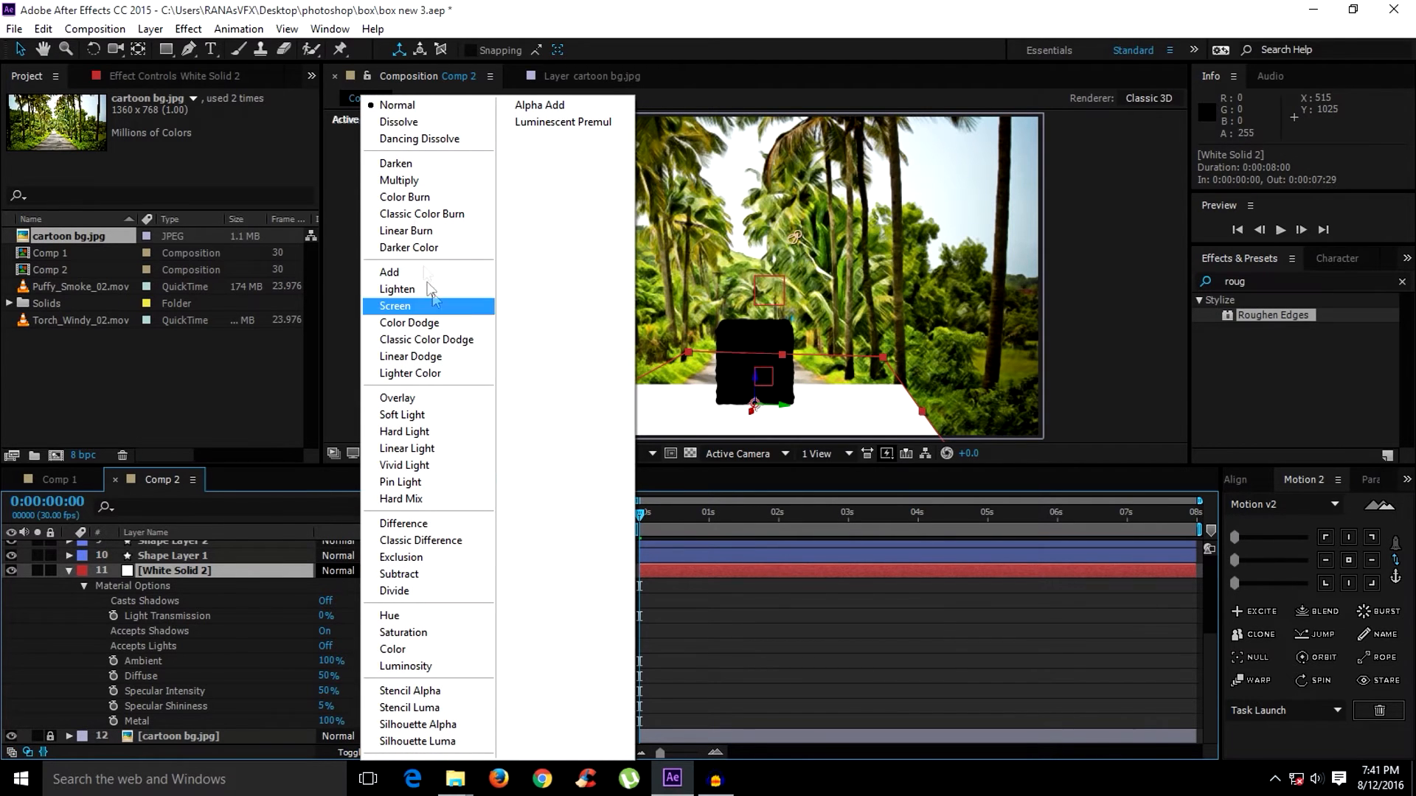
pyautogui.click(423, 180)
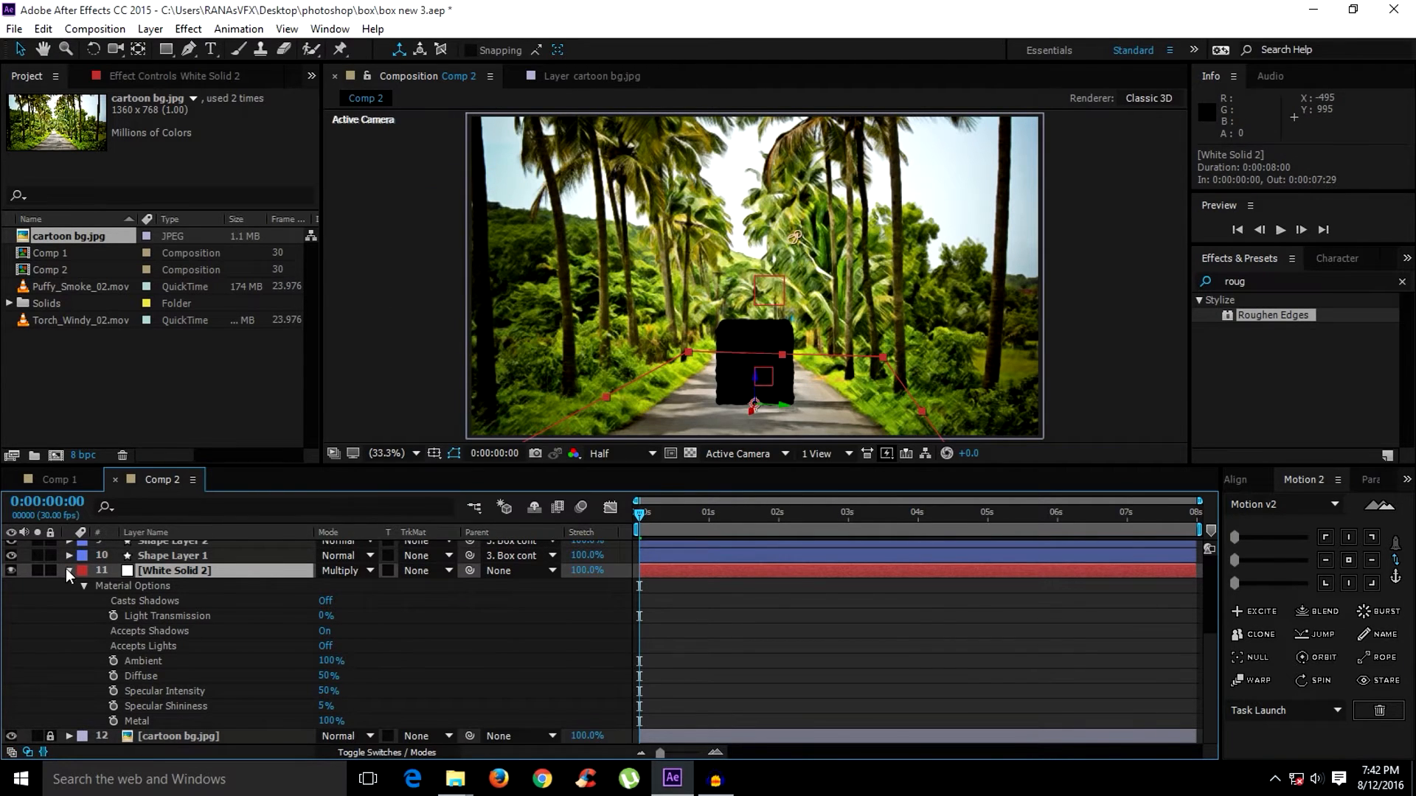
pyautogui.click(67, 570)
pyautogui.click(49, 713)
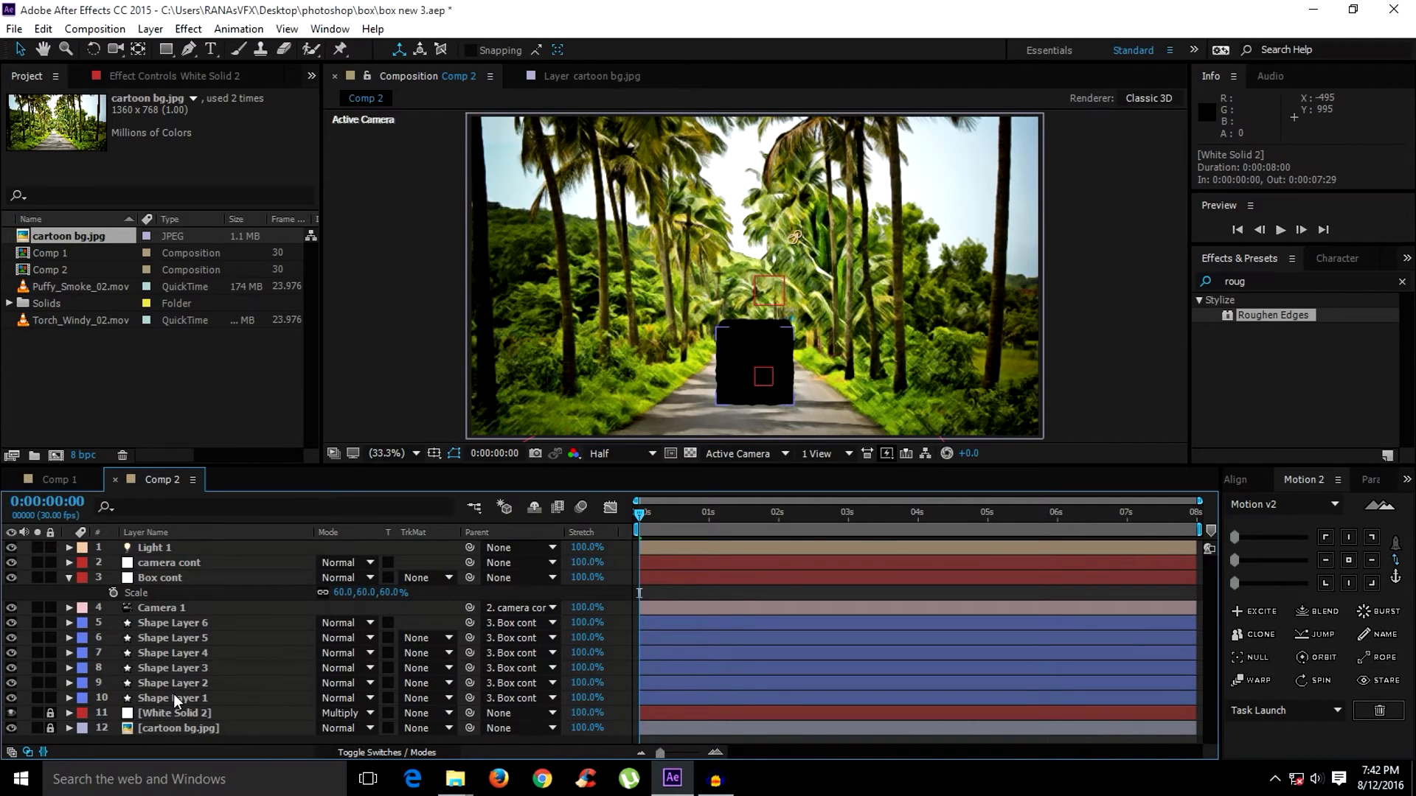
# Reveal the material options of all six shape layers, and set Shape Layer 6 to Casts Shadows on and Accepts Lights off.
pyautogui.click(180, 625)
pyautogui.keyDown('shift'); pyautogui.click(184, 696); pyautogui.keyUp('shift')
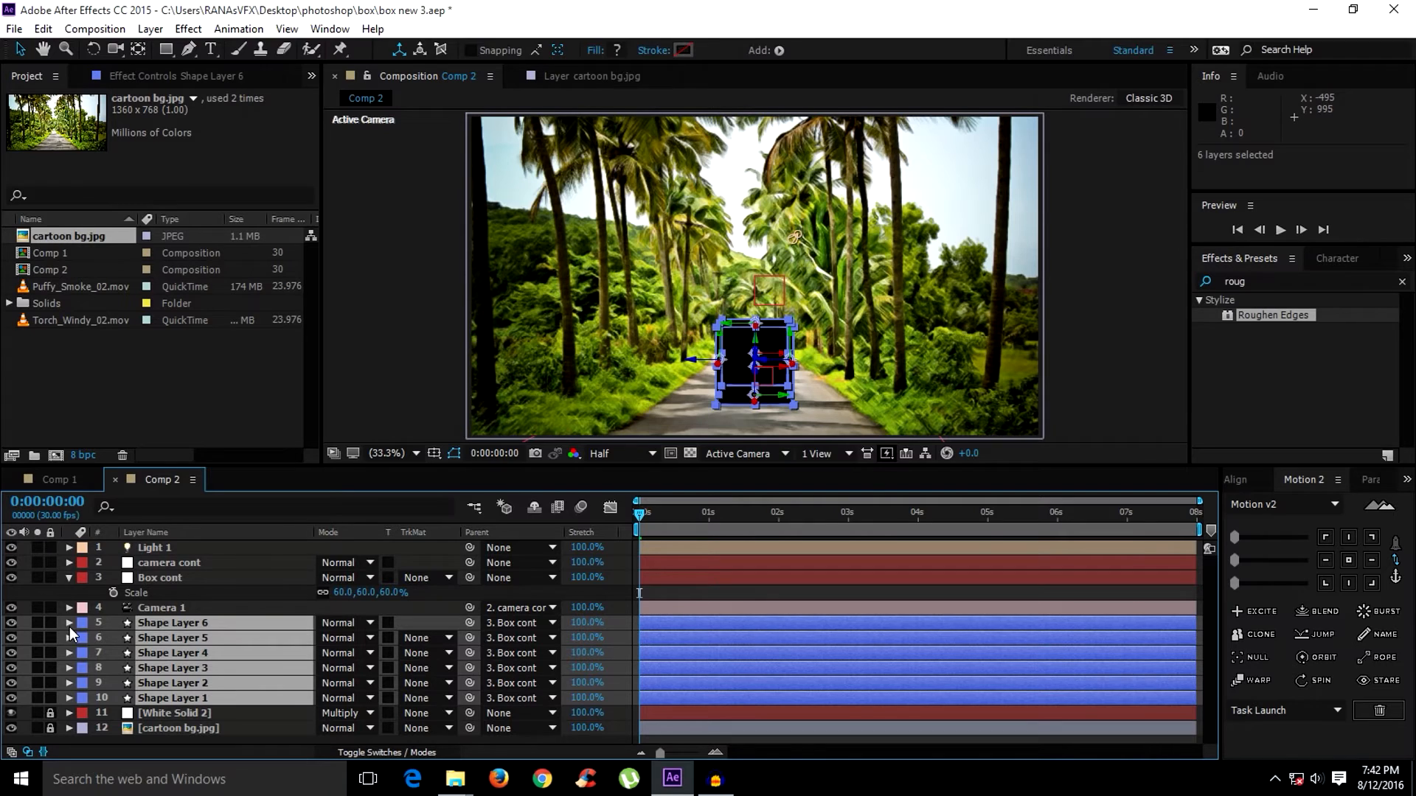
pyautogui.press('a')
pyautogui.press('a')
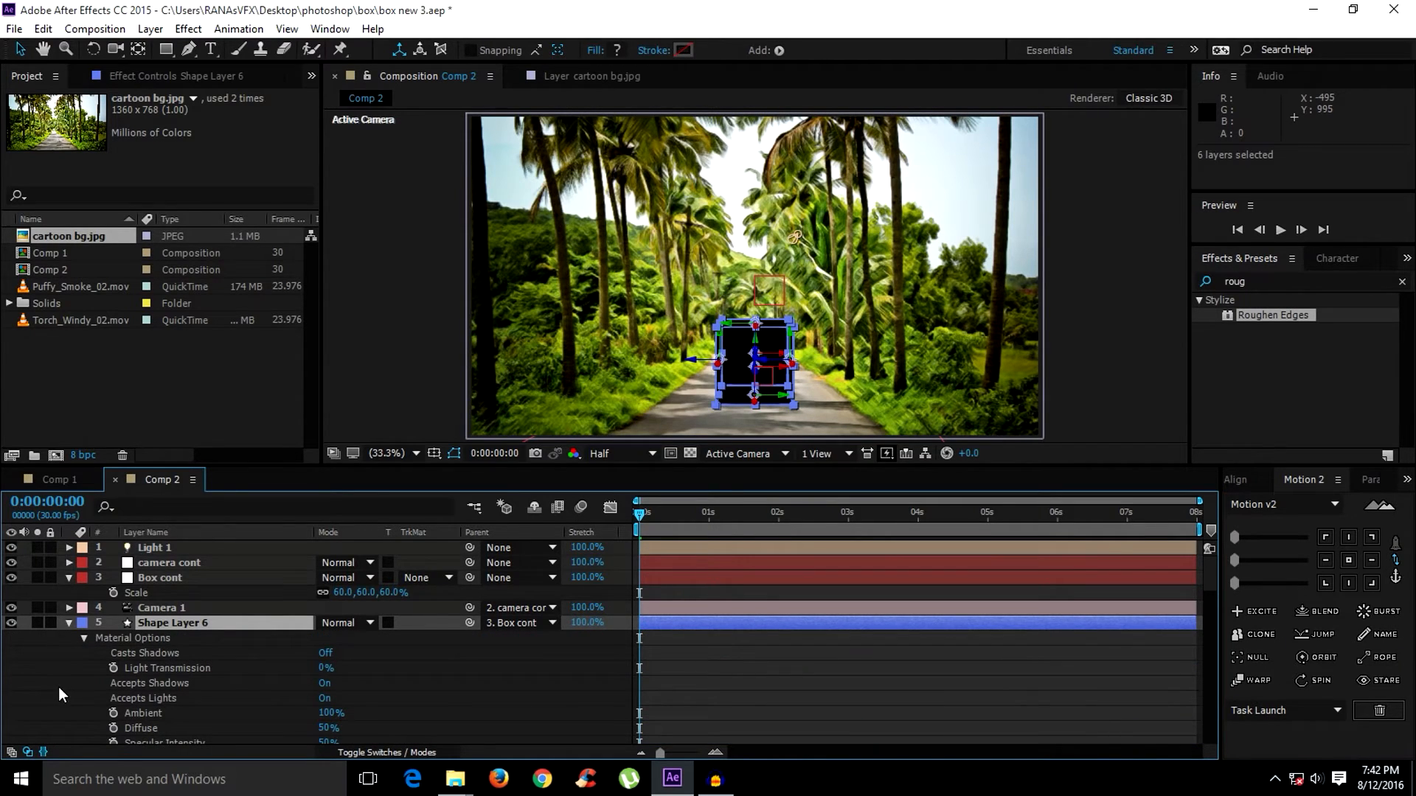
pyautogui.scroll(-5, 150, 592)
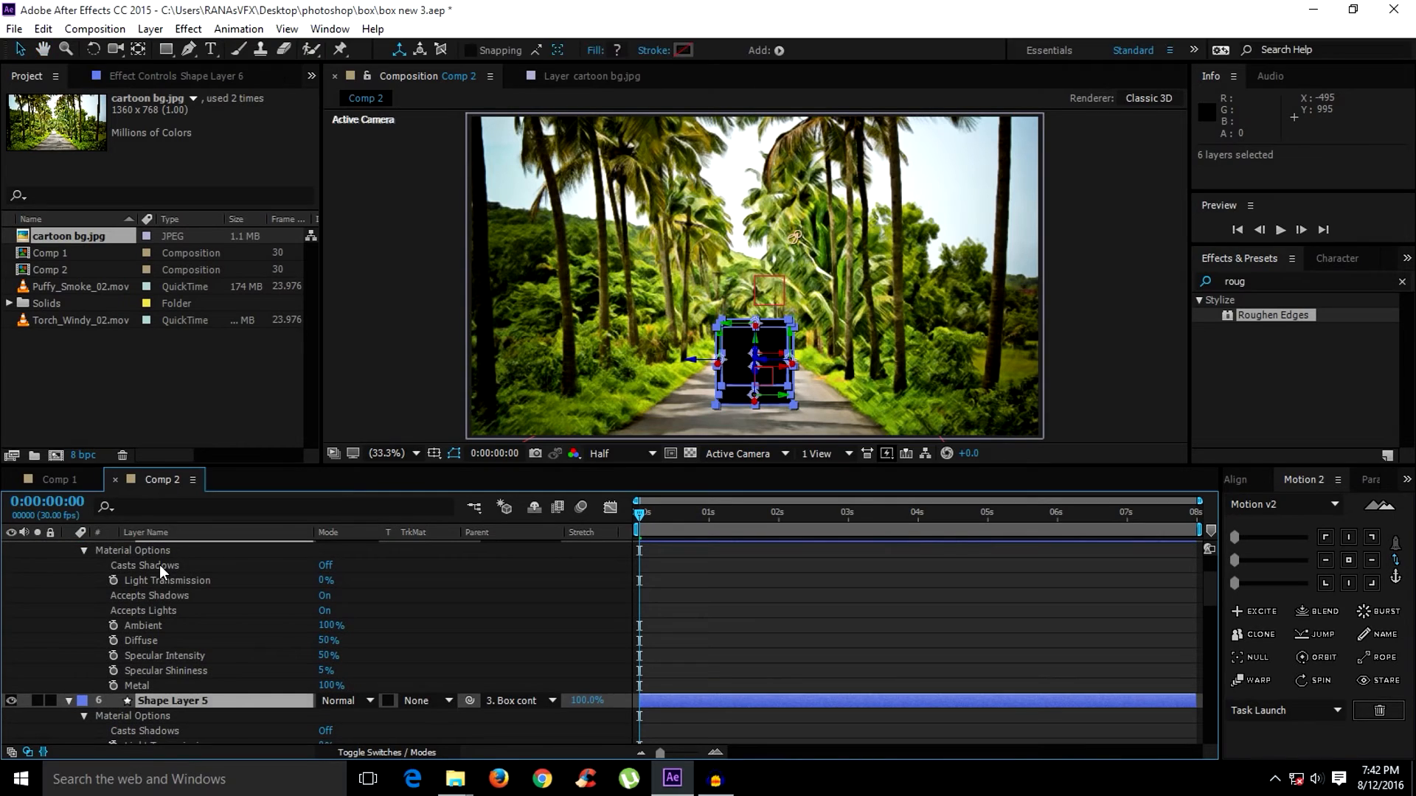
pyautogui.click(163, 565)
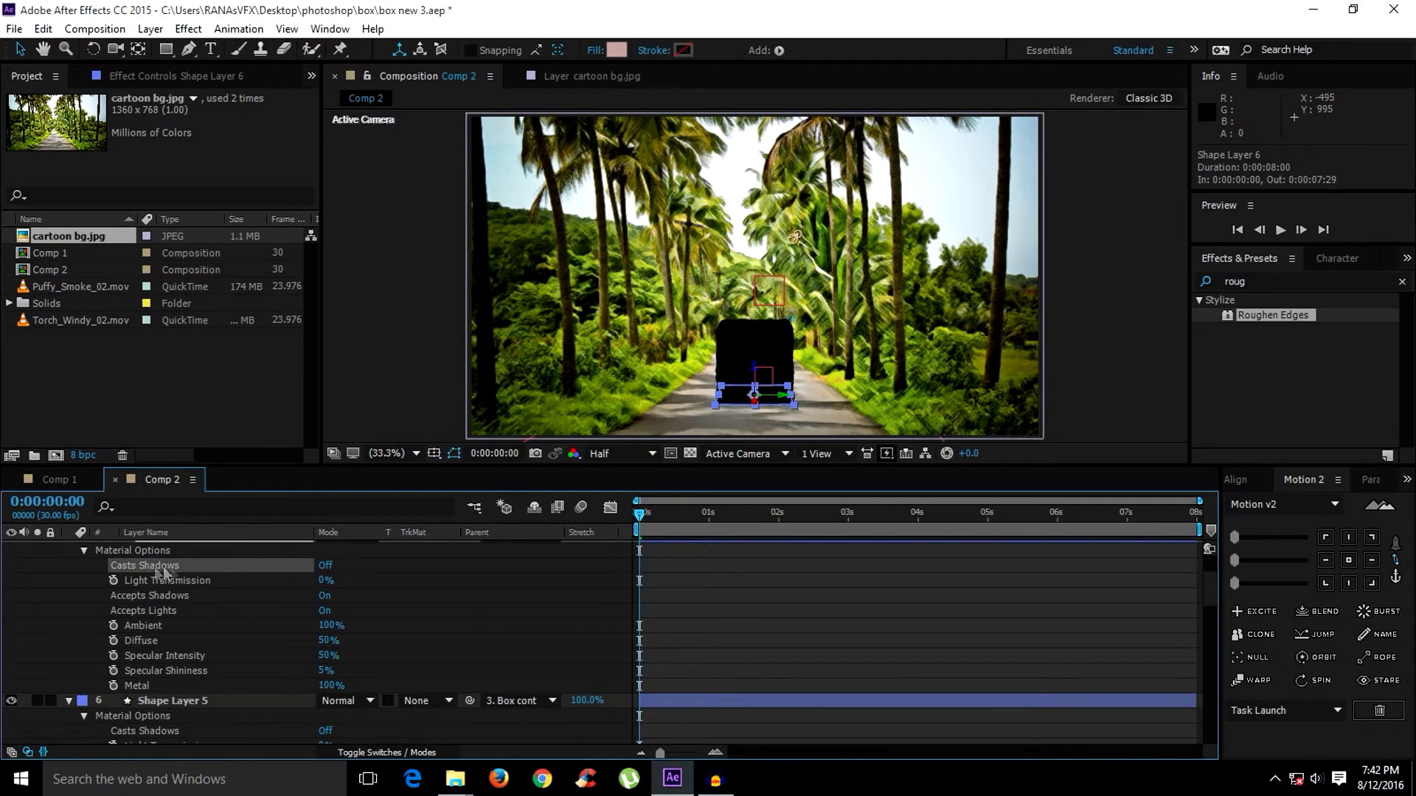
pyautogui.click(271, 612)
pyautogui.click(323, 610)
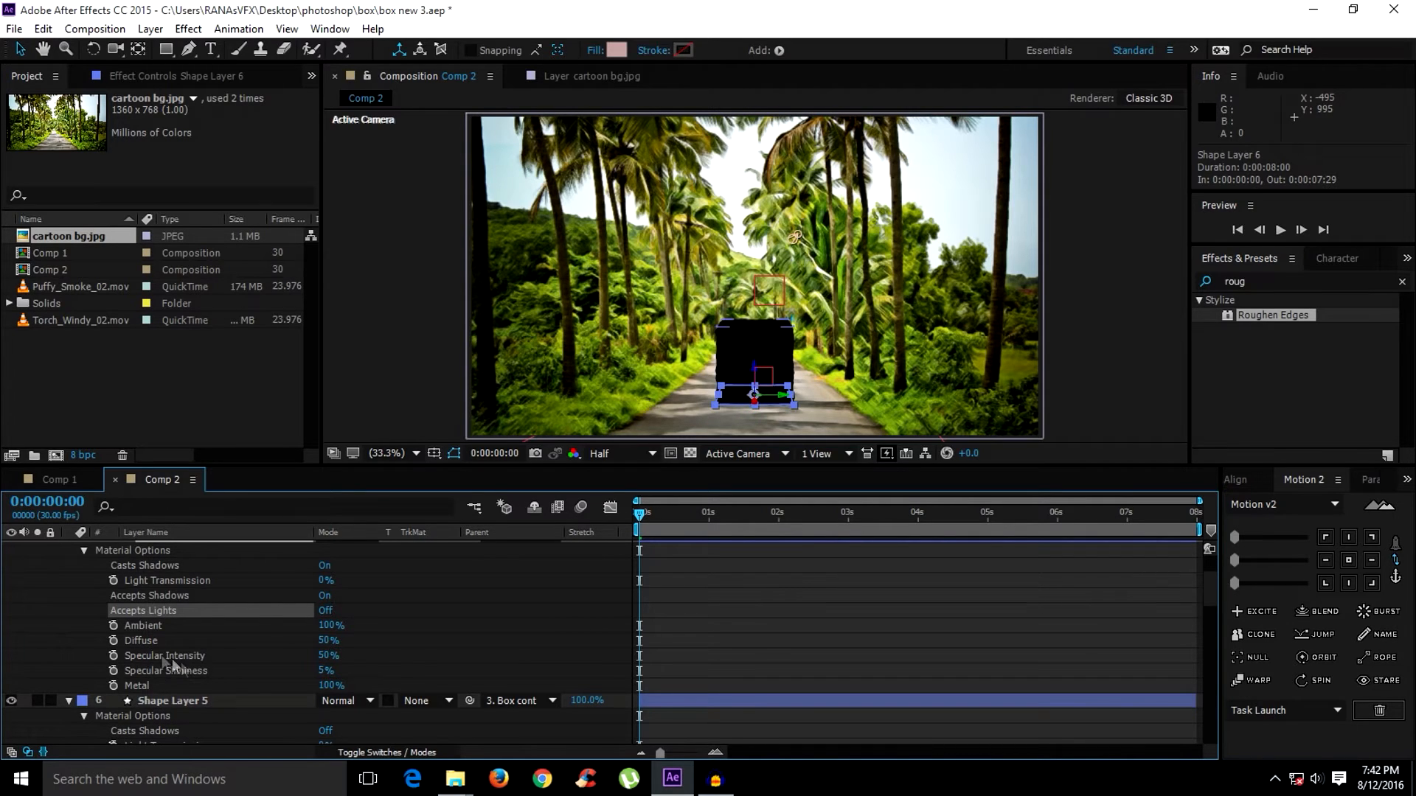
# Turn Casts Shadows on and Accepts Lights off for Shape Layers 5 and 4.
pyautogui.press('space')
pyautogui.moveTo(444, 636); pyautogui.dragTo(455, 558)
pyautogui.moveTo(262, 652); pyautogui.dragTo(276, 607)
pyautogui.click(179, 594)
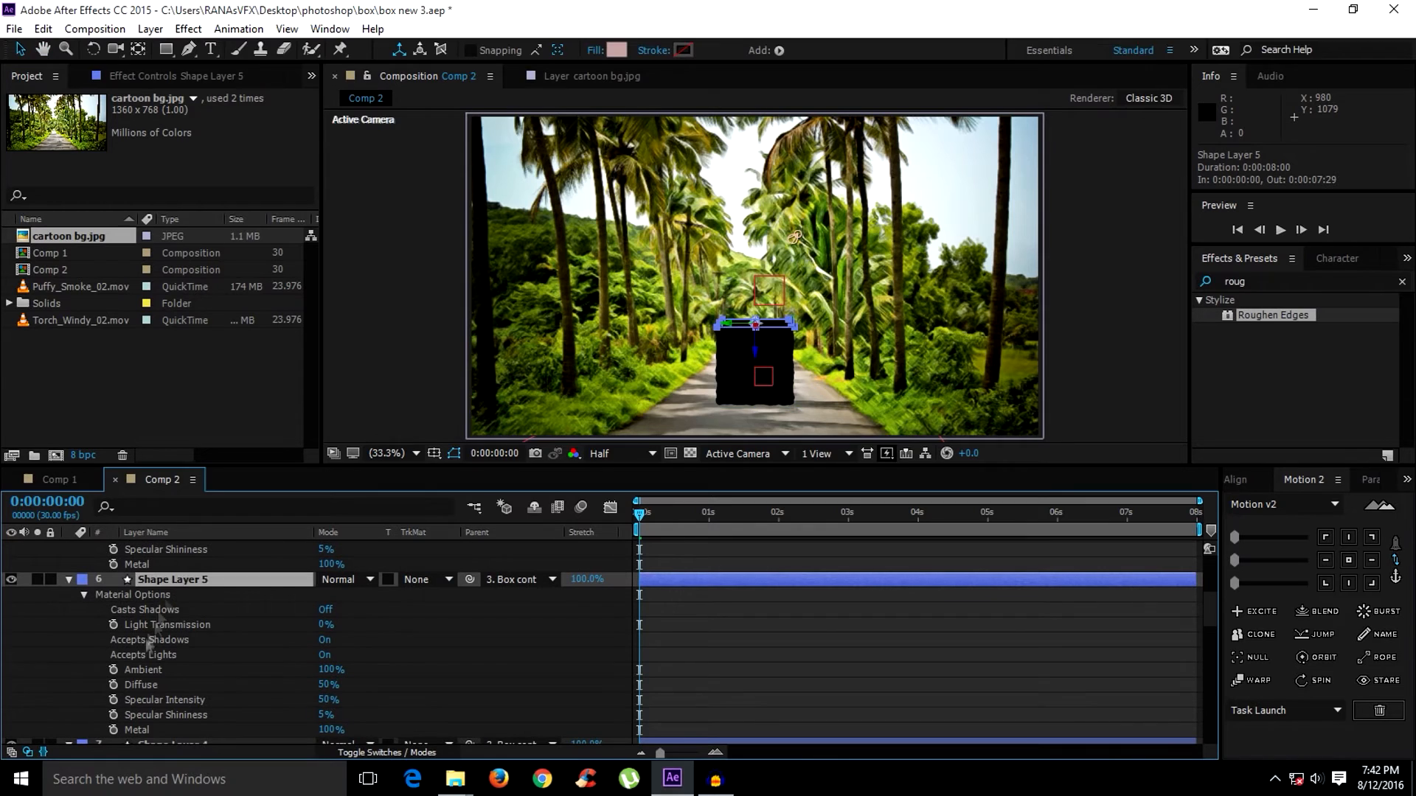
pyautogui.click(186, 611)
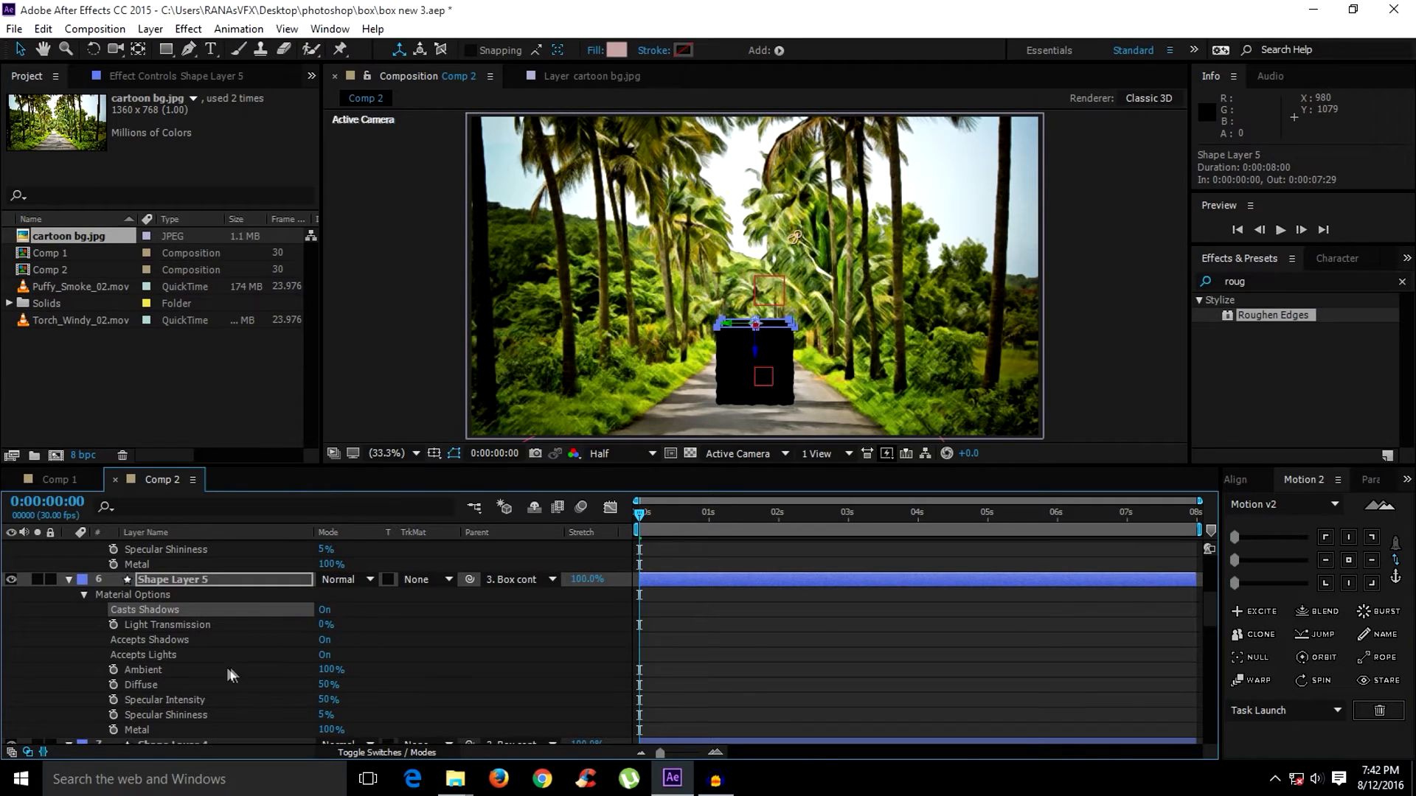
pyautogui.press('space')
pyautogui.moveTo(224, 686); pyautogui.dragTo(267, 559)
pyautogui.click(325, 622)
pyautogui.press('space')
pyautogui.click(325, 676)
pyautogui.press('space')
pyautogui.moveTo(341, 706); pyautogui.dragTo(368, 615)
# Turn Casts Shadows on and Accepts Lights off for Shape Layers 3, 2 and 1, and collapse the layer properties.
pyautogui.click(325, 707)
pyautogui.scroll(-2, 326, 697)
pyautogui.click(325, 661)
pyautogui.scroll(-2, 380, 676)
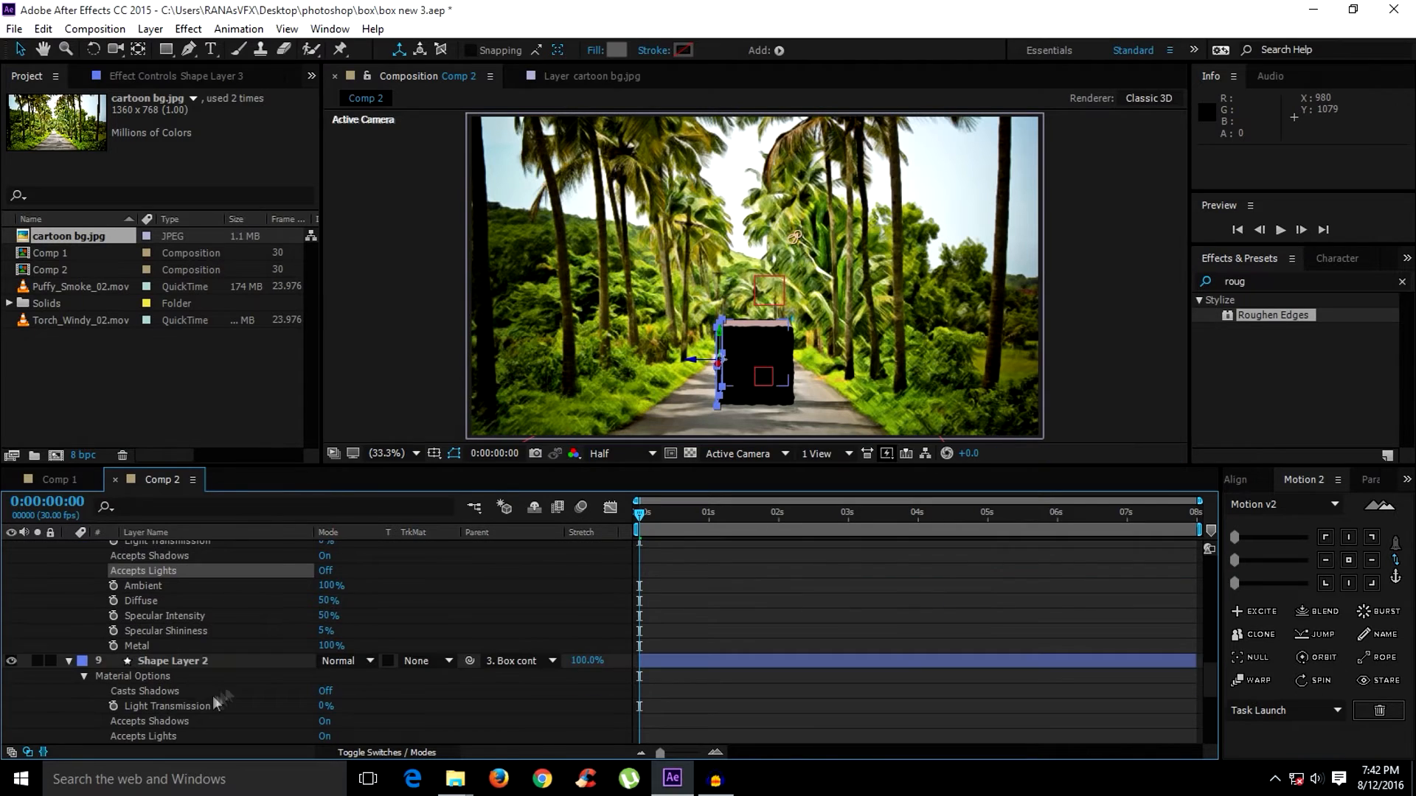
pyautogui.click(325, 691)
pyautogui.scroll(-1, 331, 692)
pyautogui.click(325, 691)
pyautogui.scroll(-3, 325, 691)
pyautogui.click(325, 618)
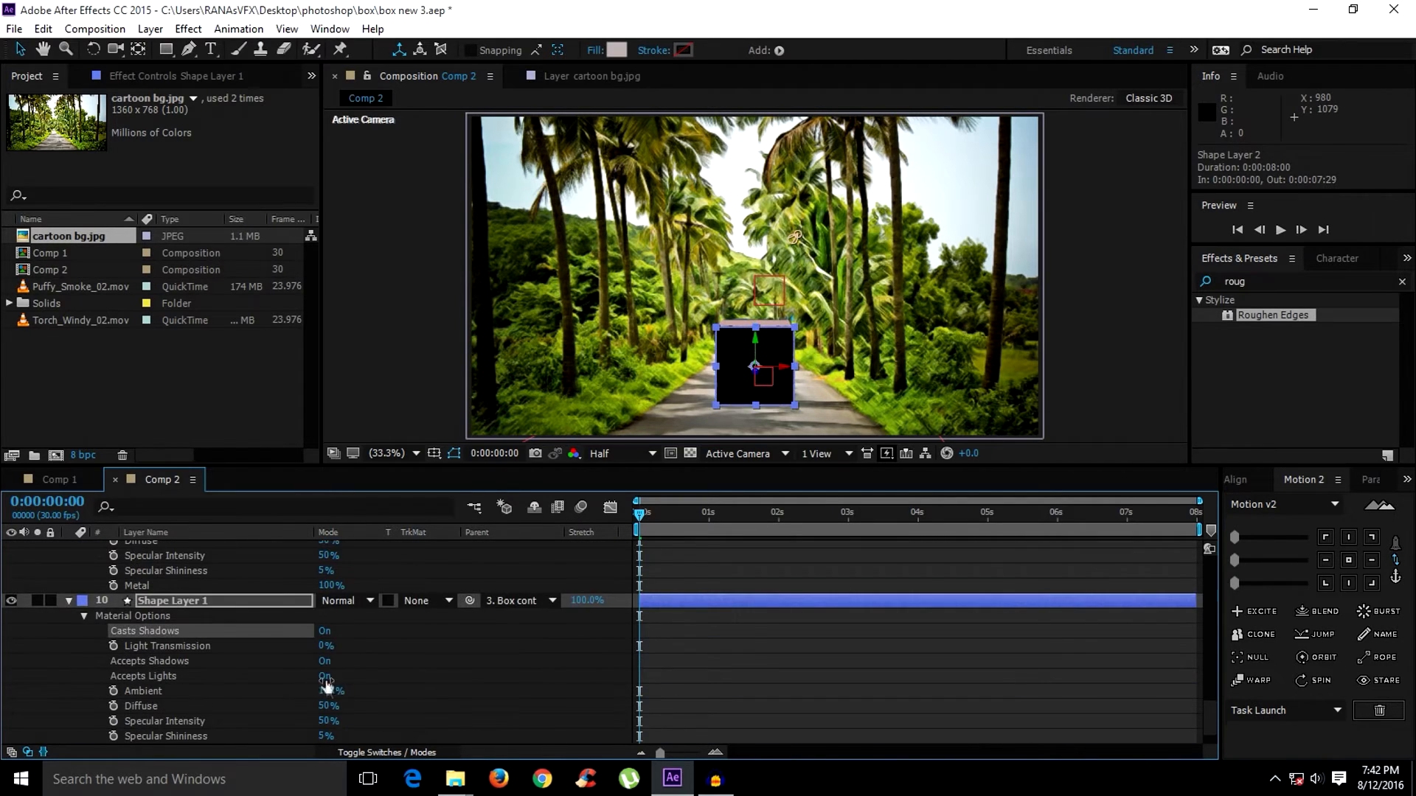
pyautogui.scroll(1, 324, 664)
pyautogui.click(325, 721)
pyautogui.hotkey('ctrl', 'a')
pyautogui.press('u')
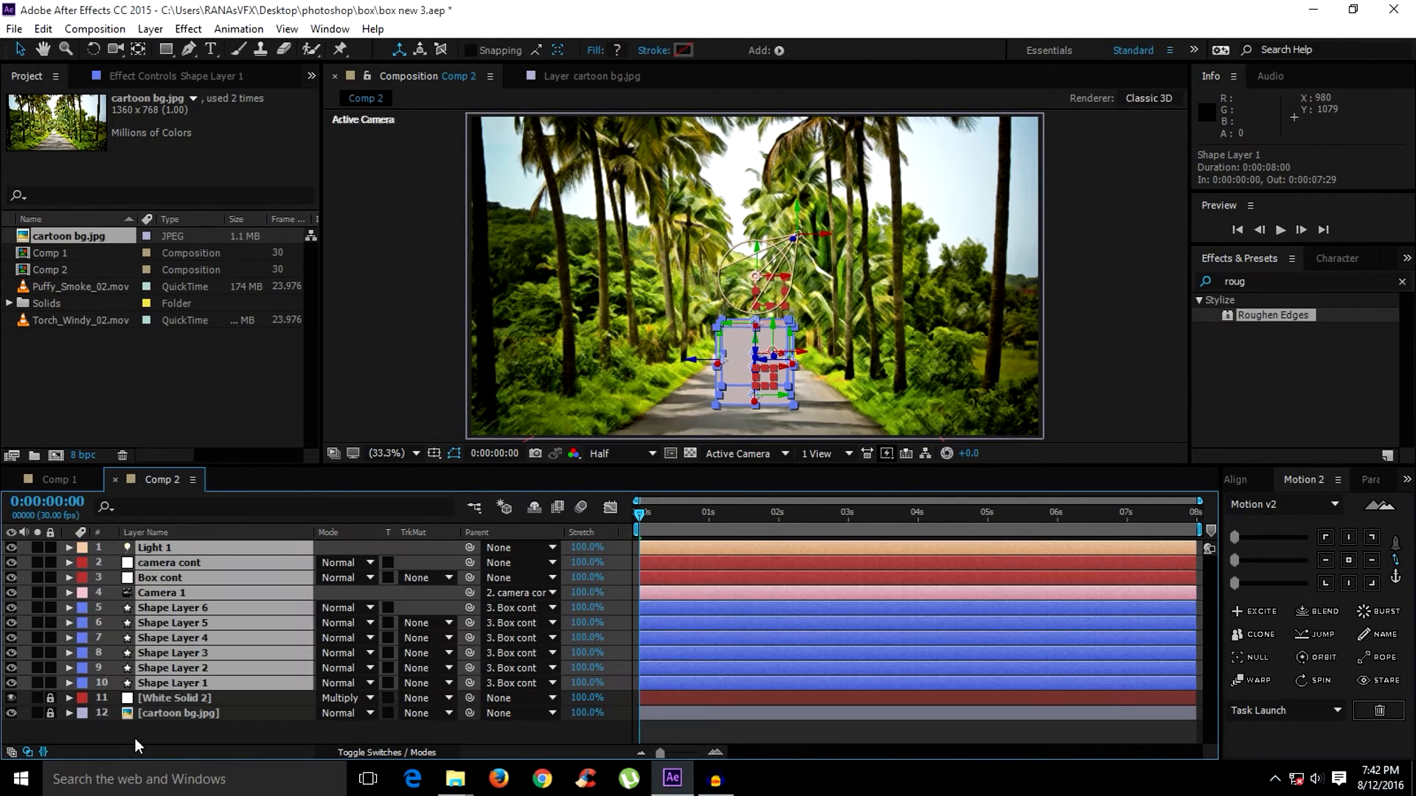
pyautogui.click(135, 738)
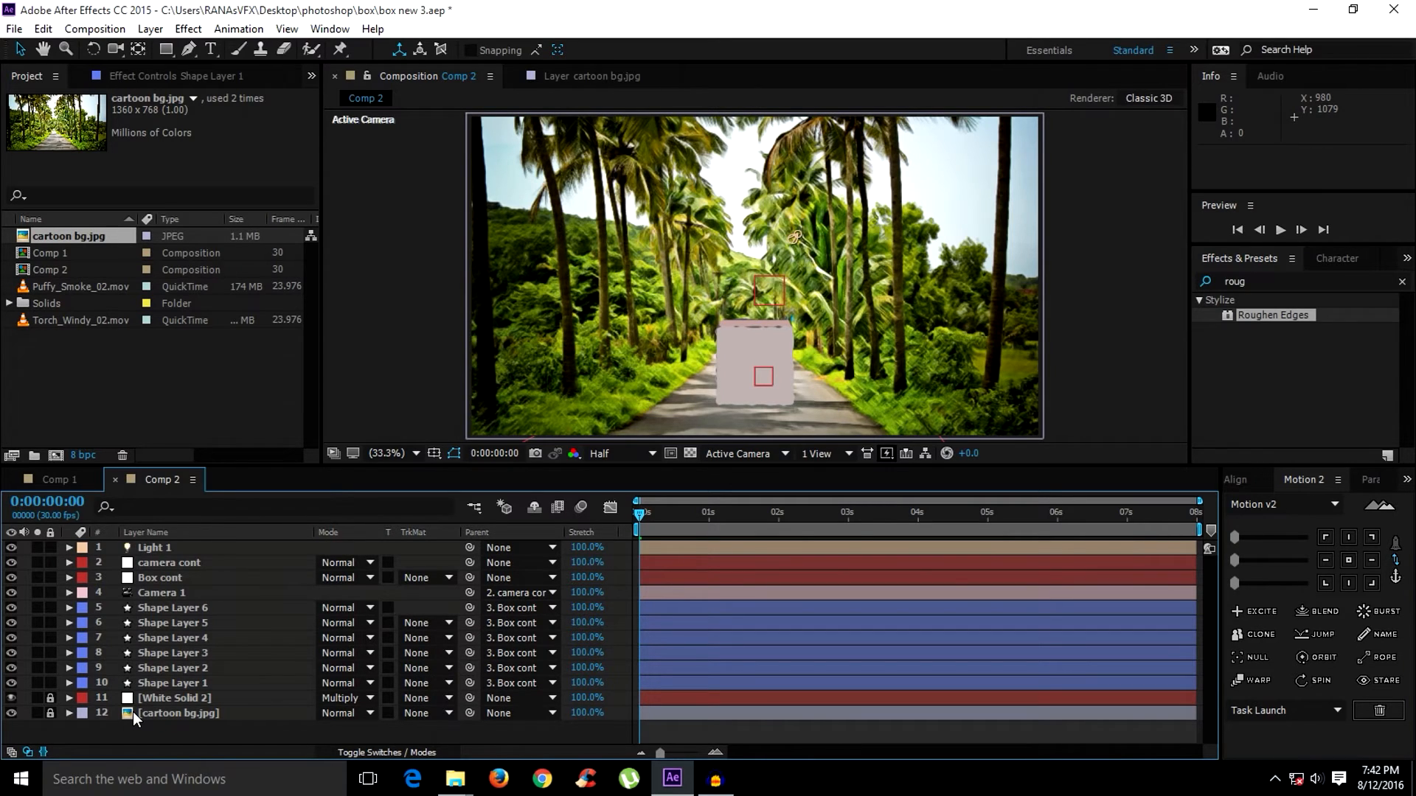
# Set Light 1's Shadow Diffusion to 92 pixels in its light options.
pyautogui.click(162, 547)
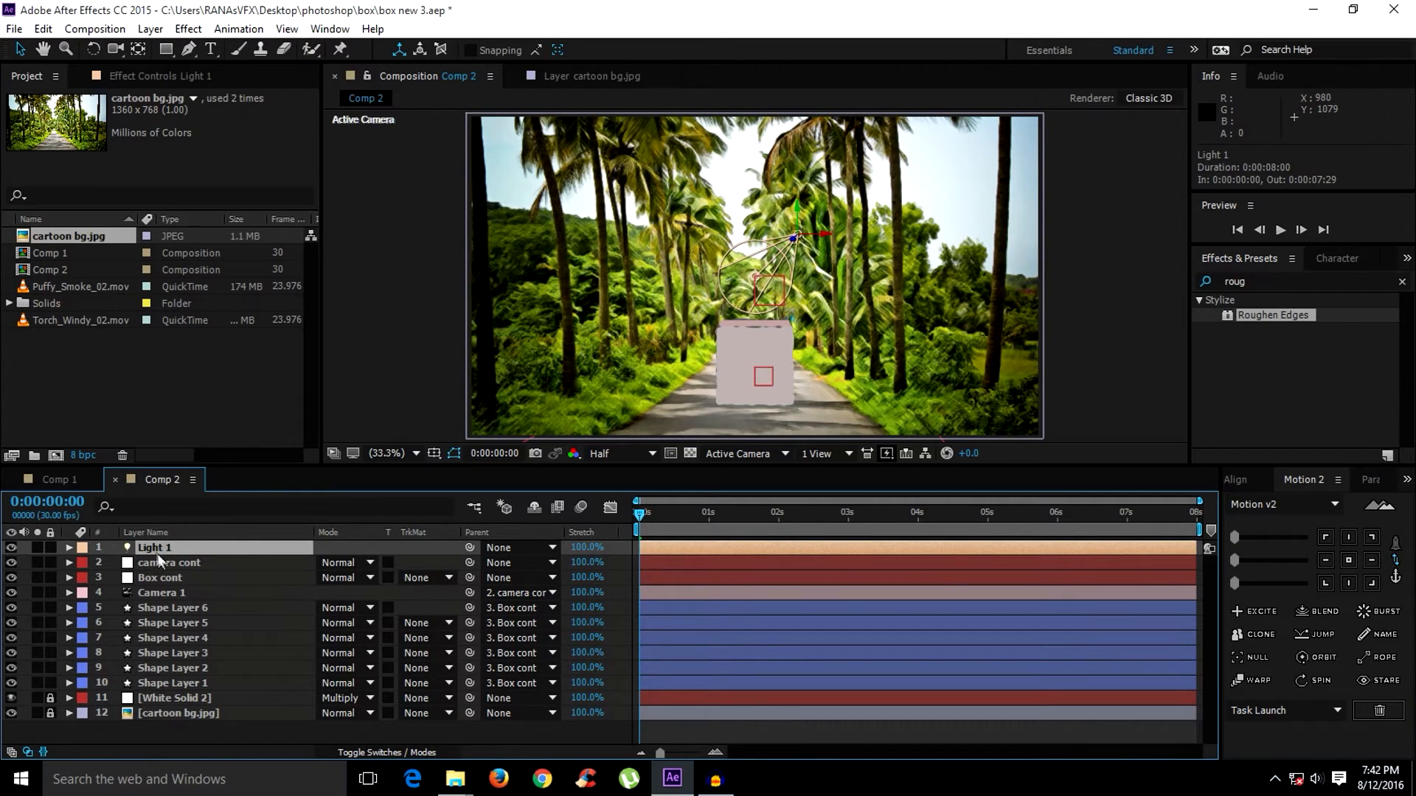
pyautogui.press('a')
pyautogui.press('a')
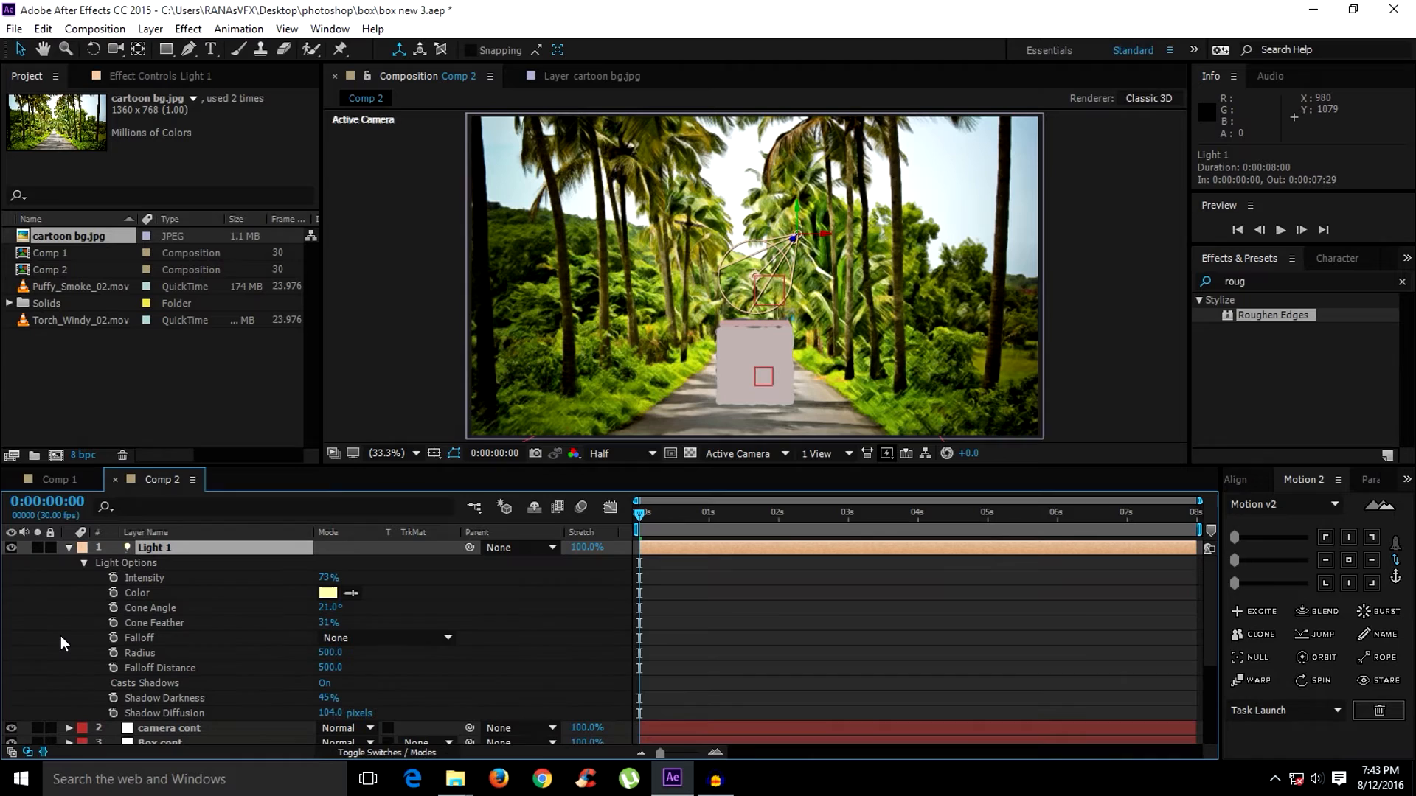
pyautogui.moveTo(329, 714); pyautogui.dragTo(317, 716)
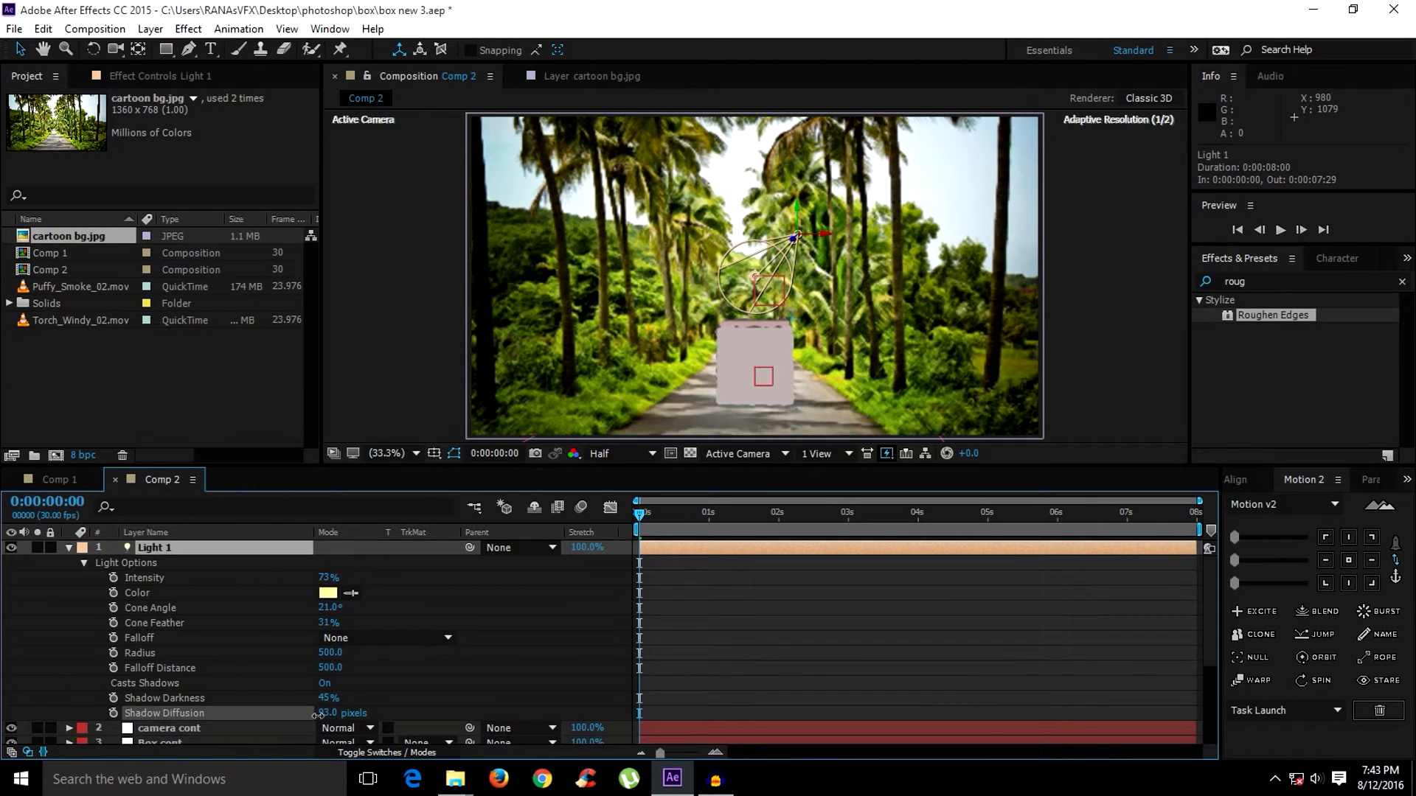
# Move Light 1 to the left side of the scene and shift it towards the box in an orbited Custom View 1.
pyautogui.moveTo(829, 239); pyautogui.dragTo(677, 242)
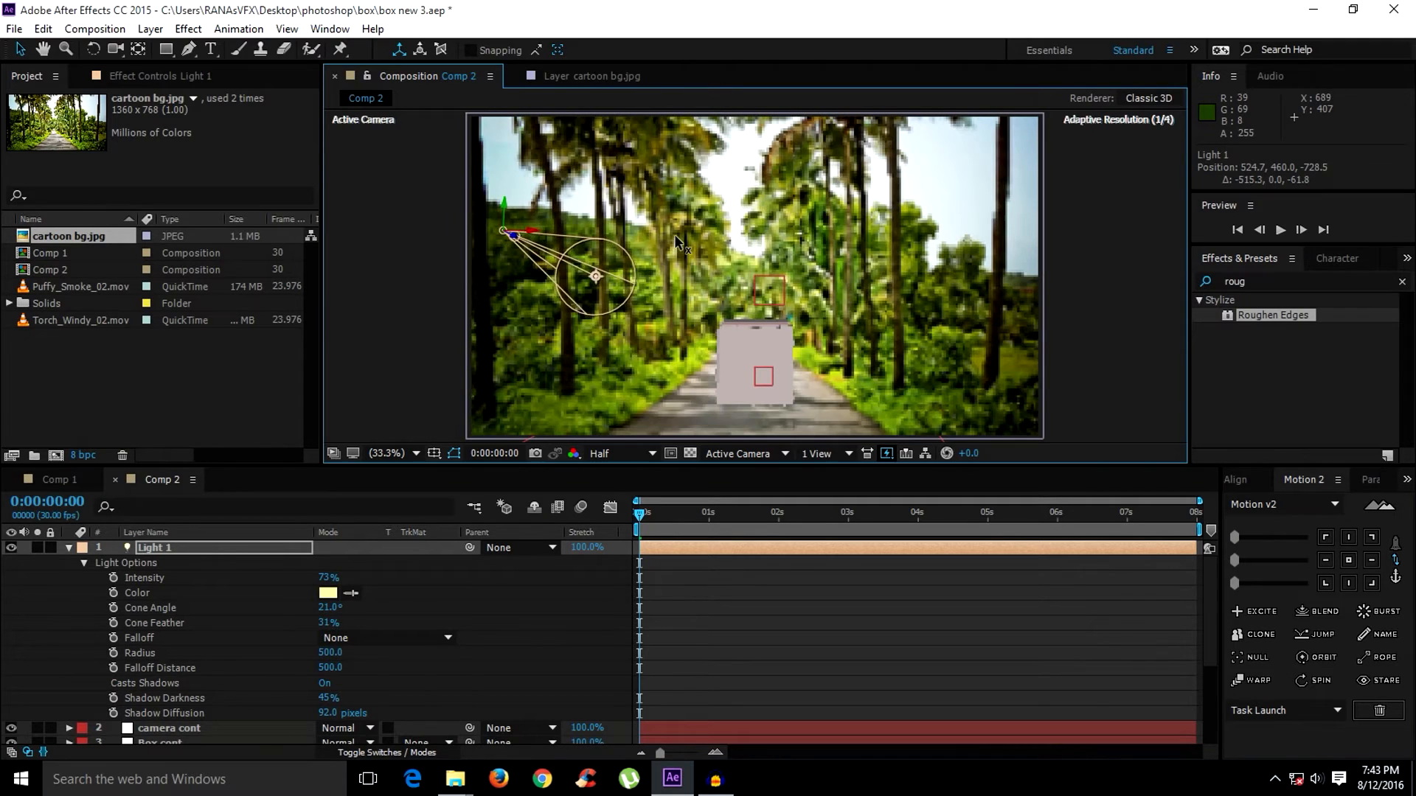
pyautogui.click(741, 453)
pyautogui.click(767, 649)
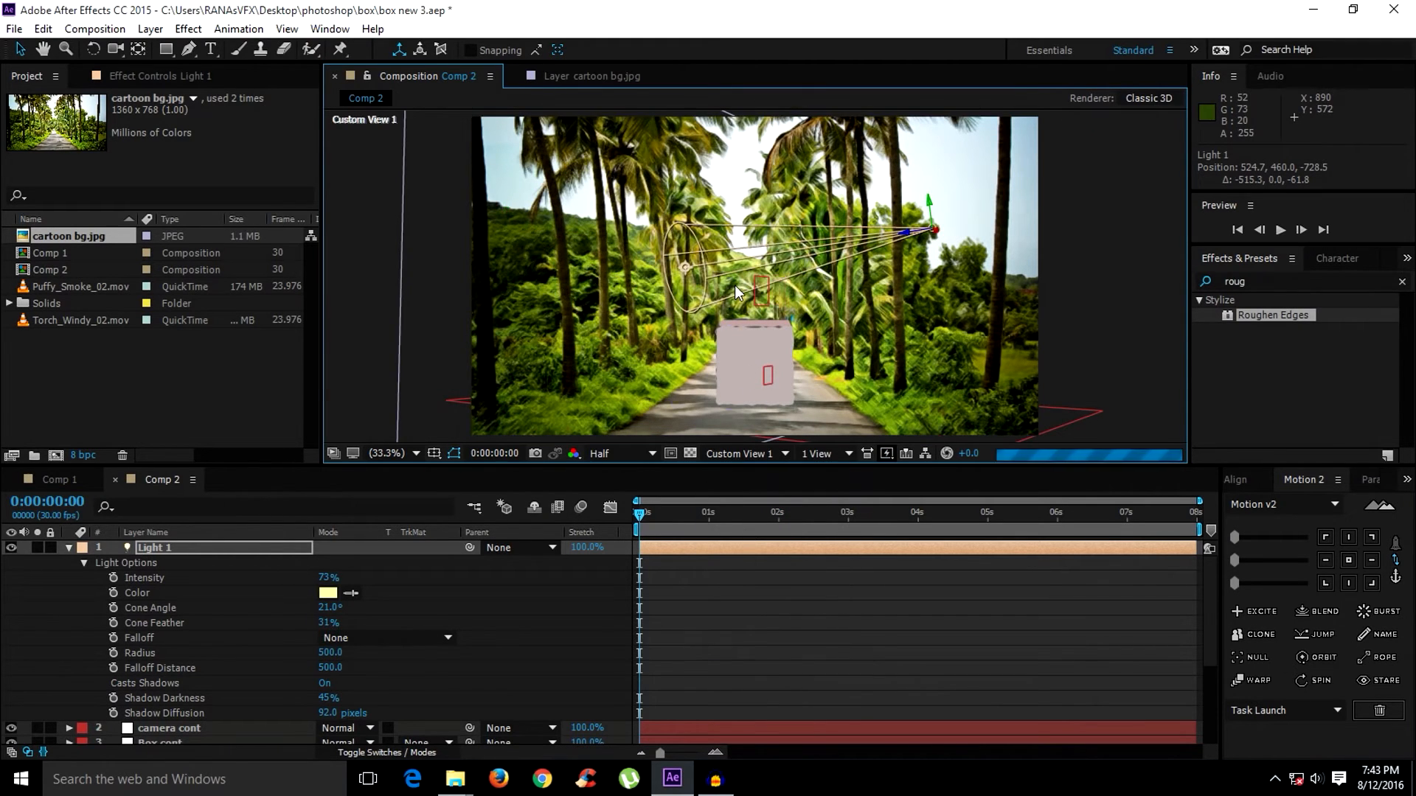
pyautogui.press('c')
pyautogui.moveTo(835, 337); pyautogui.dragTo(722, 354)
pyautogui.click(20, 49)
pyautogui.moveTo(629, 260); pyautogui.dragTo(693, 322)
# Bring Light 1 and its target closer to the box, working from further orbited angles of Custom View 1.
pyautogui.press('c')
pyautogui.press('v')
pyautogui.moveTo(989, 318); pyautogui.dragTo(619, 277)
pyautogui.press('c')
pyautogui.press('v')
pyautogui.moveTo(540, 349); pyautogui.dragTo(714, 359)
# In the Active Camera view, place Light 1 left of the box and its point of interest at about 985, 962, 533.
pyautogui.click(758, 455)
pyautogui.click(745, 468)
pyautogui.moveTo(729, 371); pyautogui.dragTo(726, 356)
pyautogui.moveTo(345, 251); pyautogui.dragTo(502, 322)
pyautogui.moveTo(817, 380); pyautogui.dragTo(764, 373)
# Adjust Light 1's aim towards the box from an orbited Custom View 1.
pyautogui.click(753, 455)
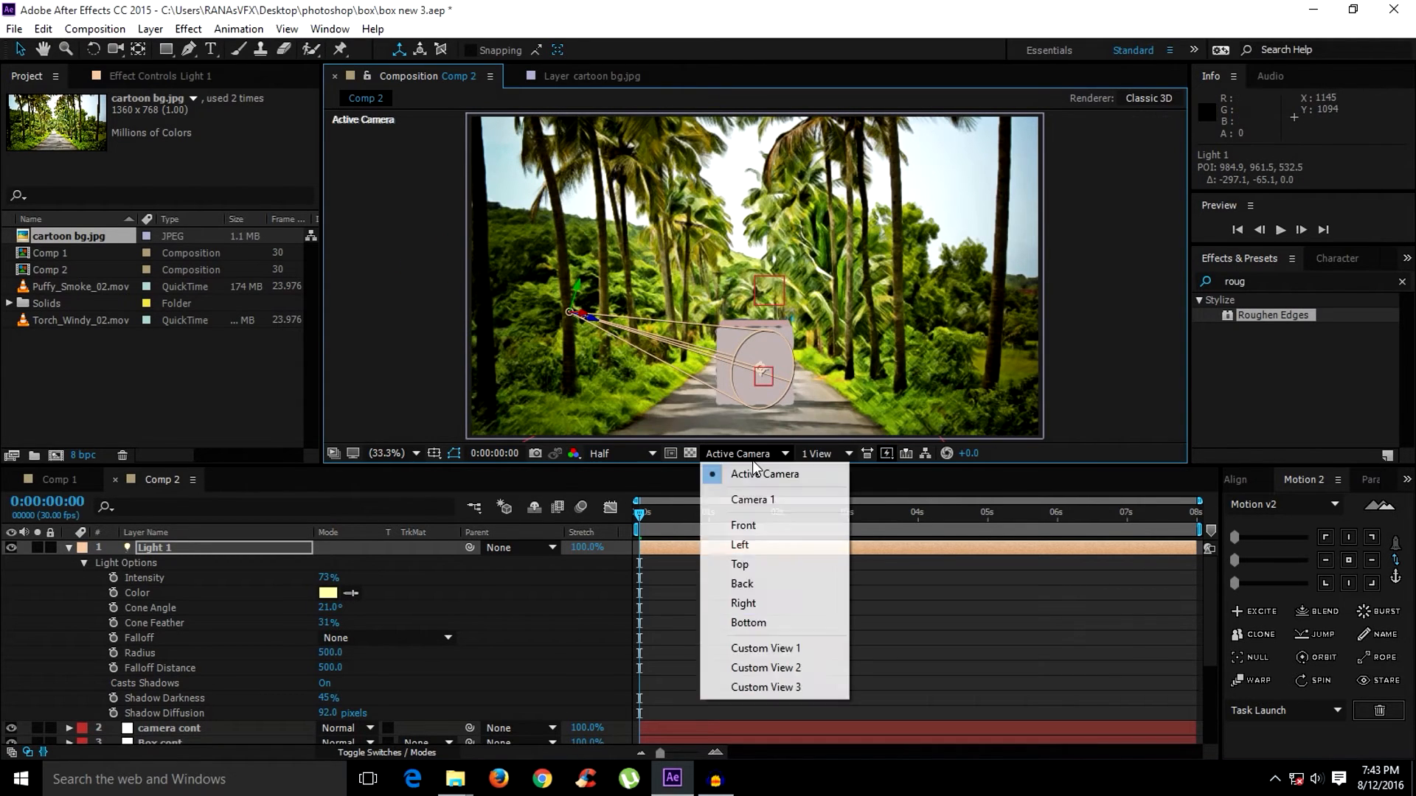
pyautogui.click(763, 644)
pyautogui.press('c')
pyautogui.moveTo(811, 410); pyautogui.dragTo(915, 405)
pyautogui.press('v')
pyautogui.moveTo(655, 379); pyautogui.dragTo(751, 369)
# In the Active Camera view, reposition Light 1 close to the box's left side and shift its point of interest leftward.
pyautogui.click(752, 454)
pyautogui.click(750, 475)
pyautogui.moveTo(599, 321); pyautogui.dragTo(572, 306)
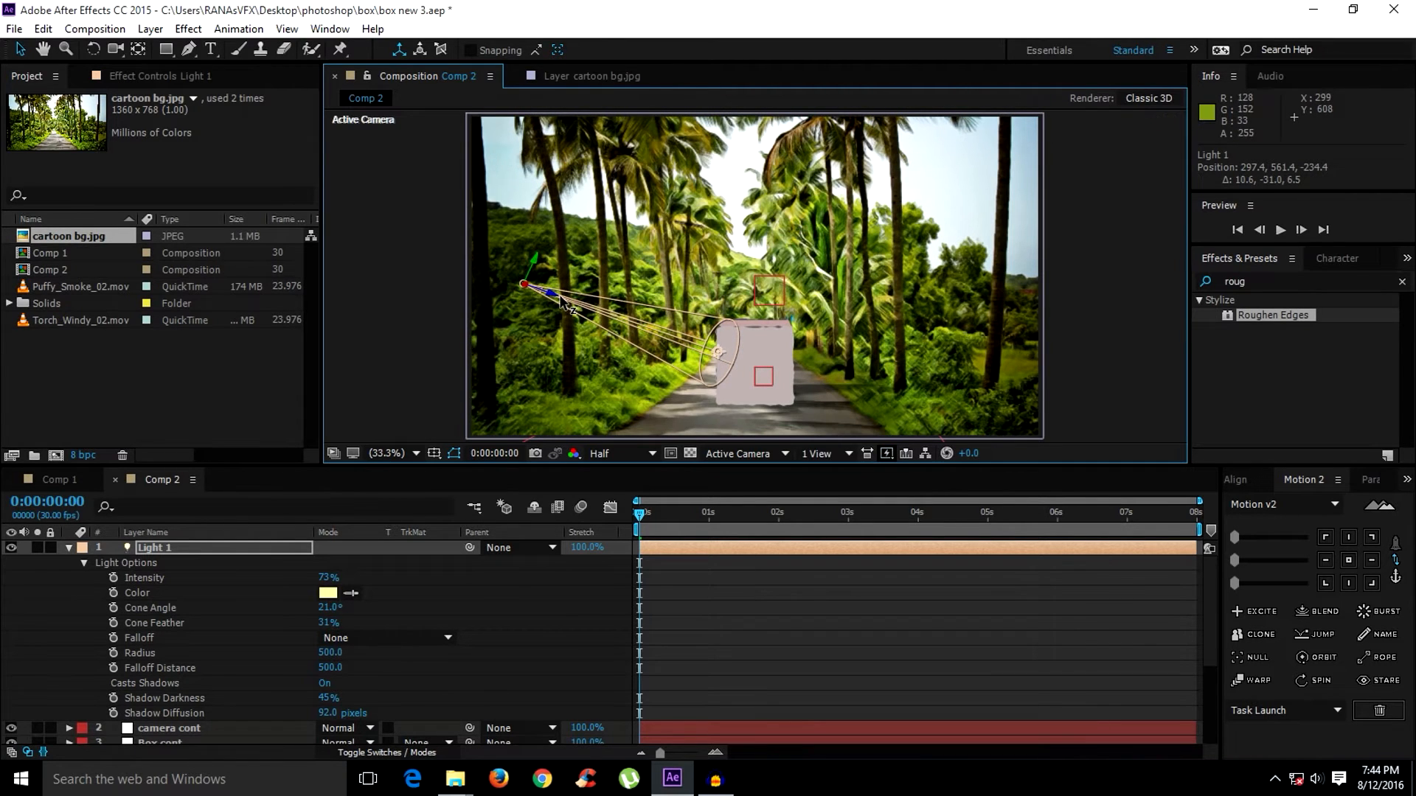
pyautogui.moveTo(533, 260); pyautogui.dragTo(515, 274)
pyautogui.click(534, 267)
pyautogui.moveTo(709, 344)
pyautogui.mouseDown()
pyautogui.moveTo(713, 332)
pyautogui.moveTo(717, 346)
pyautogui.mouseUp()
pyautogui.moveTo(543, 284); pyautogui.dragTo(638, 349)
pyautogui.moveTo(801, 378); pyautogui.dragTo(594, 357)
# Check Light 1 from Custom View 1, and in the Active Camera view move its point of interest to about 826, 802, 72.
pyautogui.click(740, 454)
pyautogui.click(765, 648)
pyautogui.press('c')
pyautogui.click(743, 454)
pyautogui.click(748, 478)
pyautogui.press('v')
pyautogui.moveTo(730, 361); pyautogui.dragTo(715, 347)
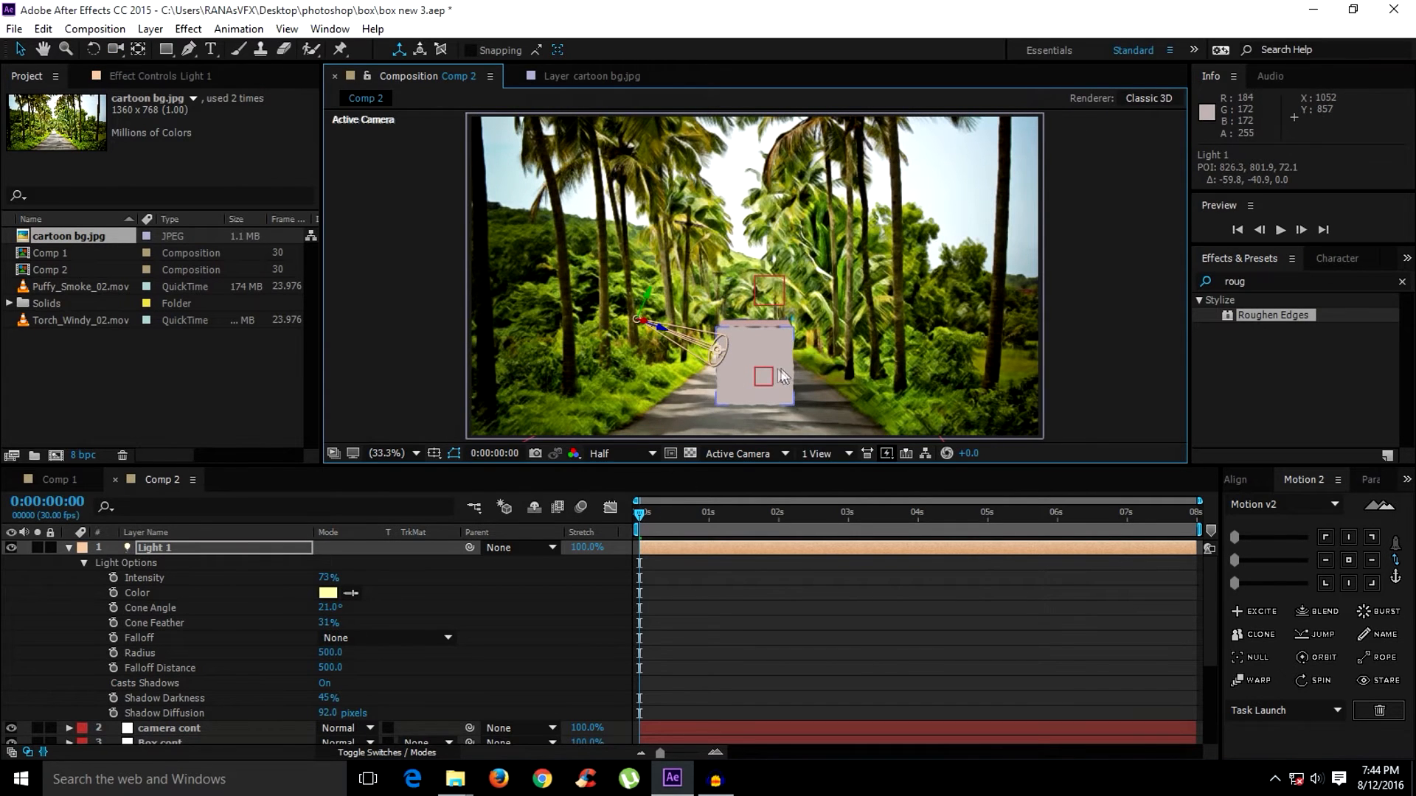
# Animate Box cont's orientation with a 0°, 0°, 0° keyframe at frame 26 and a 0°, 40°, 0° keyframe at frame 0.
pyautogui.click(69, 548)
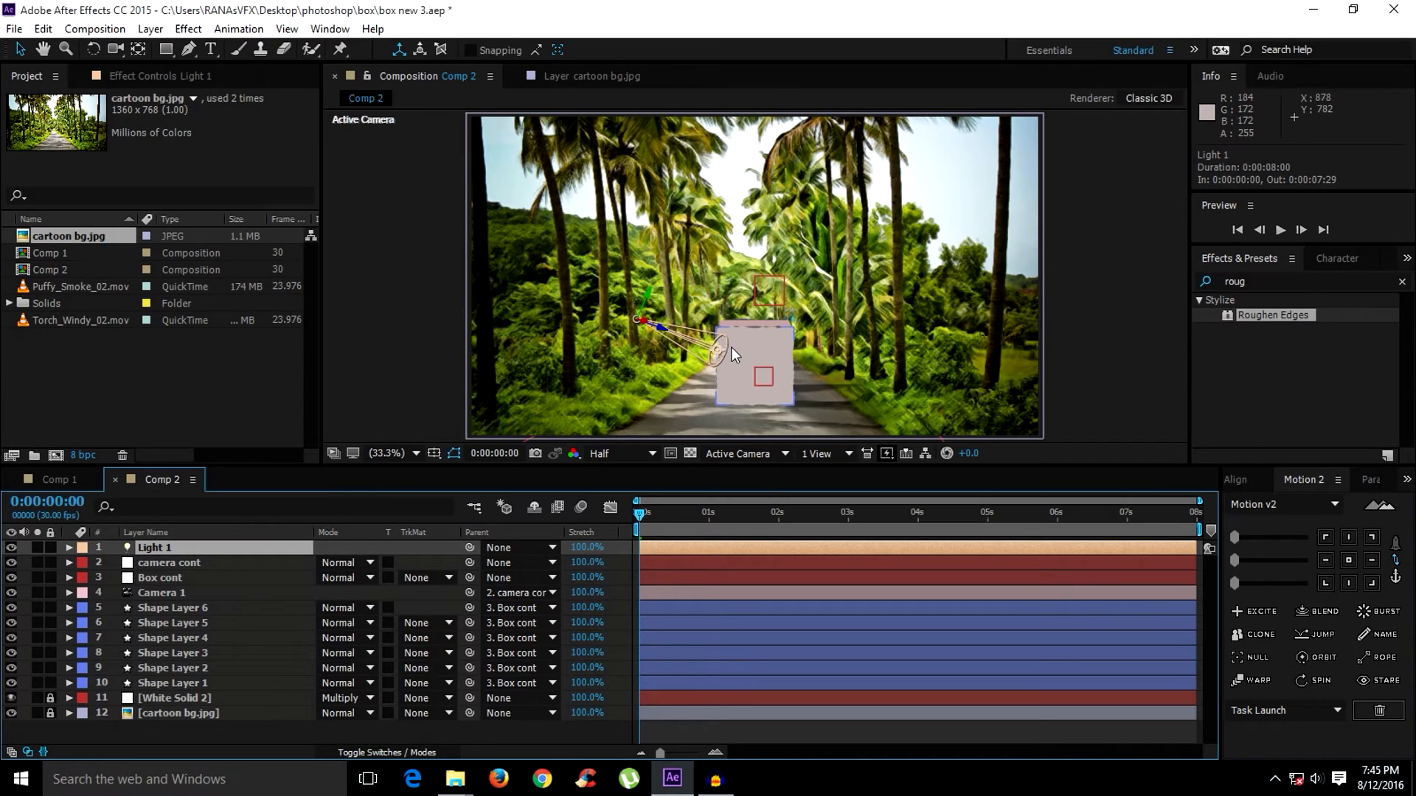
pyautogui.click(176, 576)
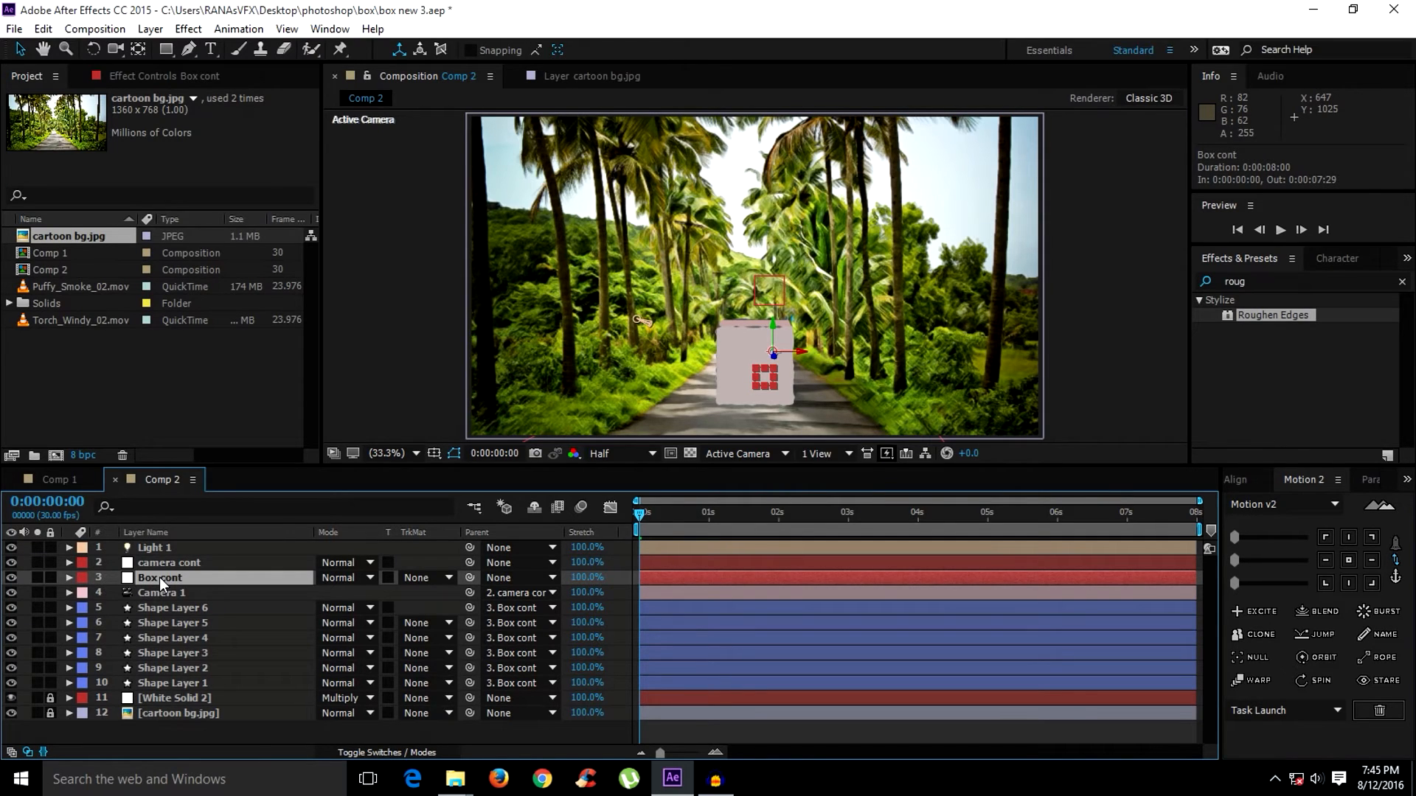
pyautogui.press('r')
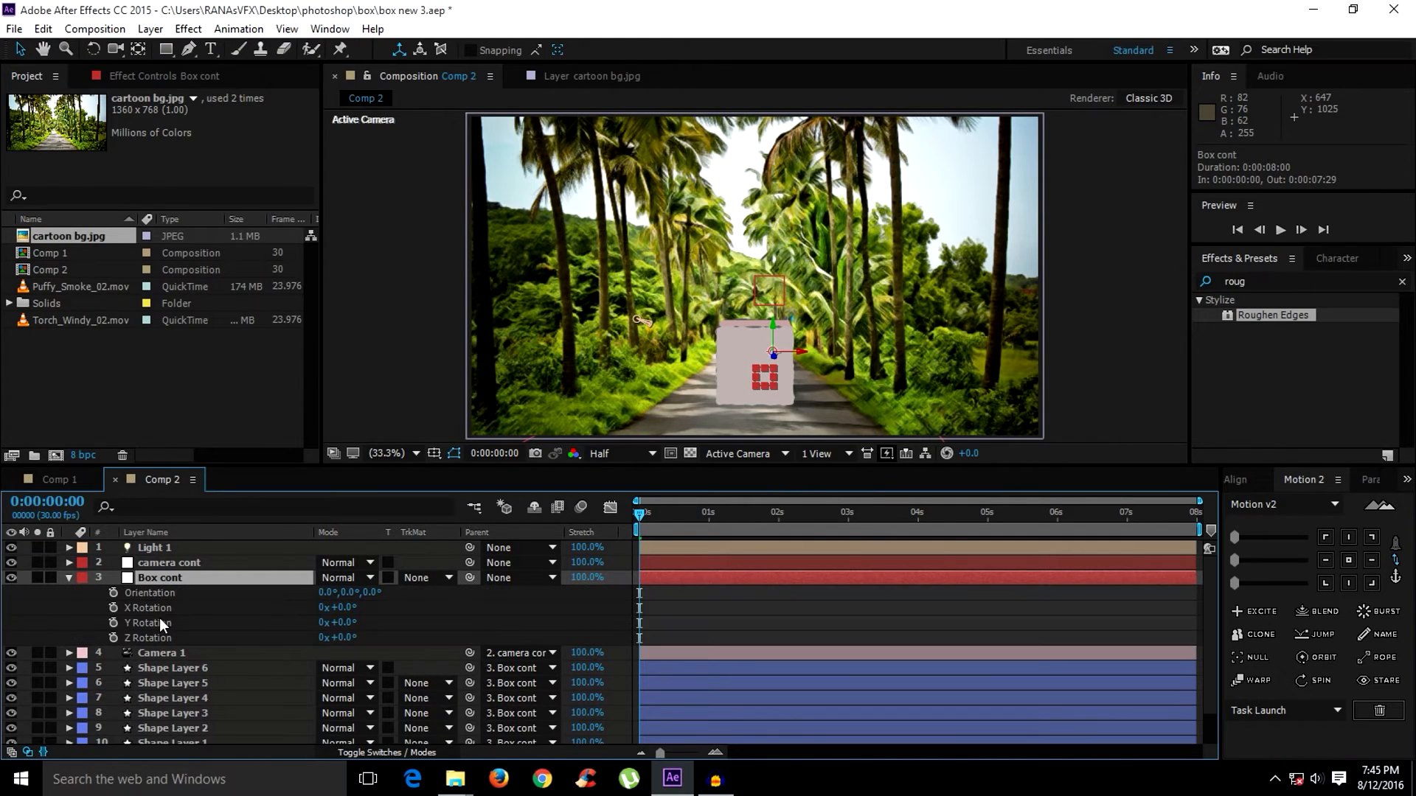
pyautogui.click(171, 594)
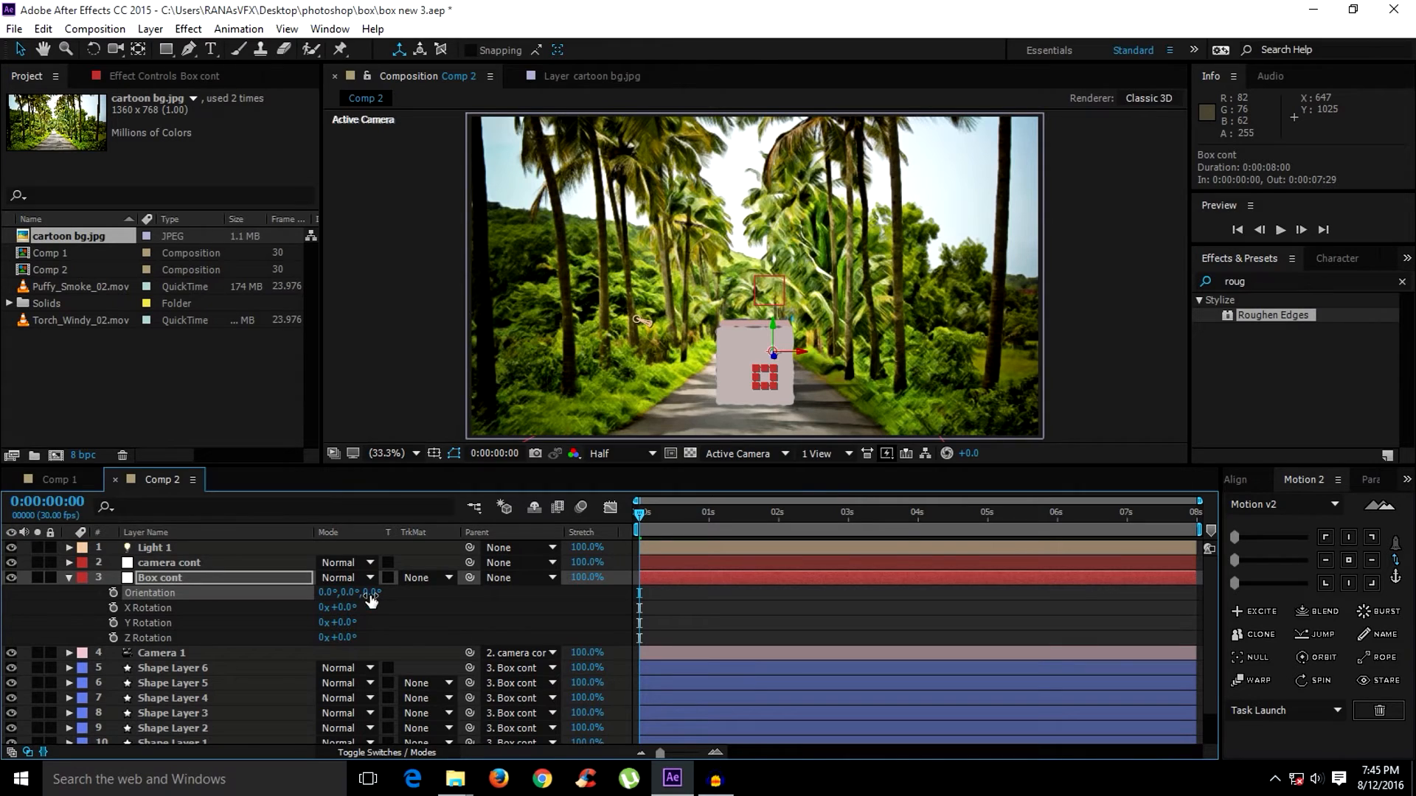
pyautogui.moveTo(646, 518); pyautogui.dragTo(705, 520)
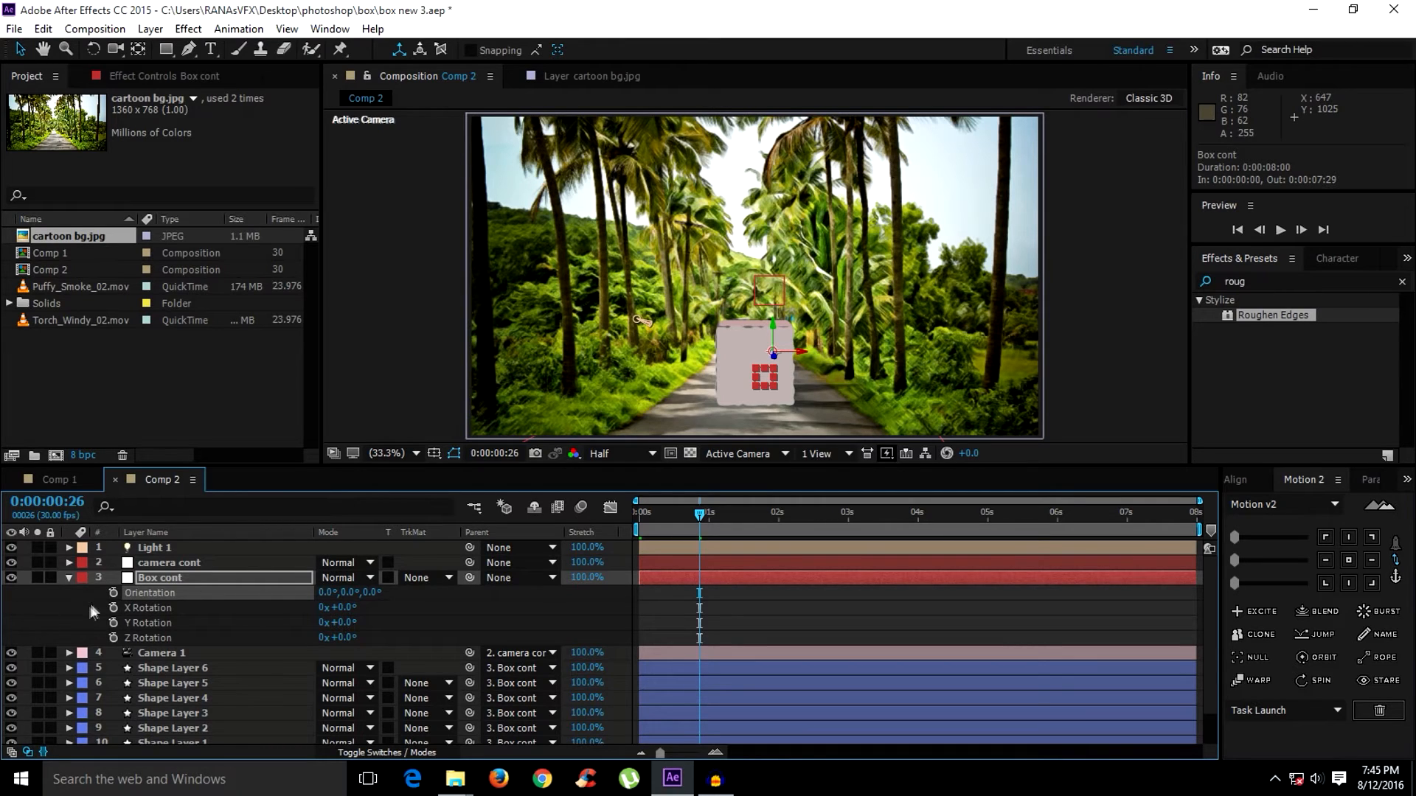
pyautogui.click(110, 592)
pyautogui.moveTo(676, 518); pyautogui.dragTo(631, 515)
pyautogui.moveTo(367, 592); pyautogui.dragTo(660, 649)
pyautogui.hotkey('ctrl', 'z')
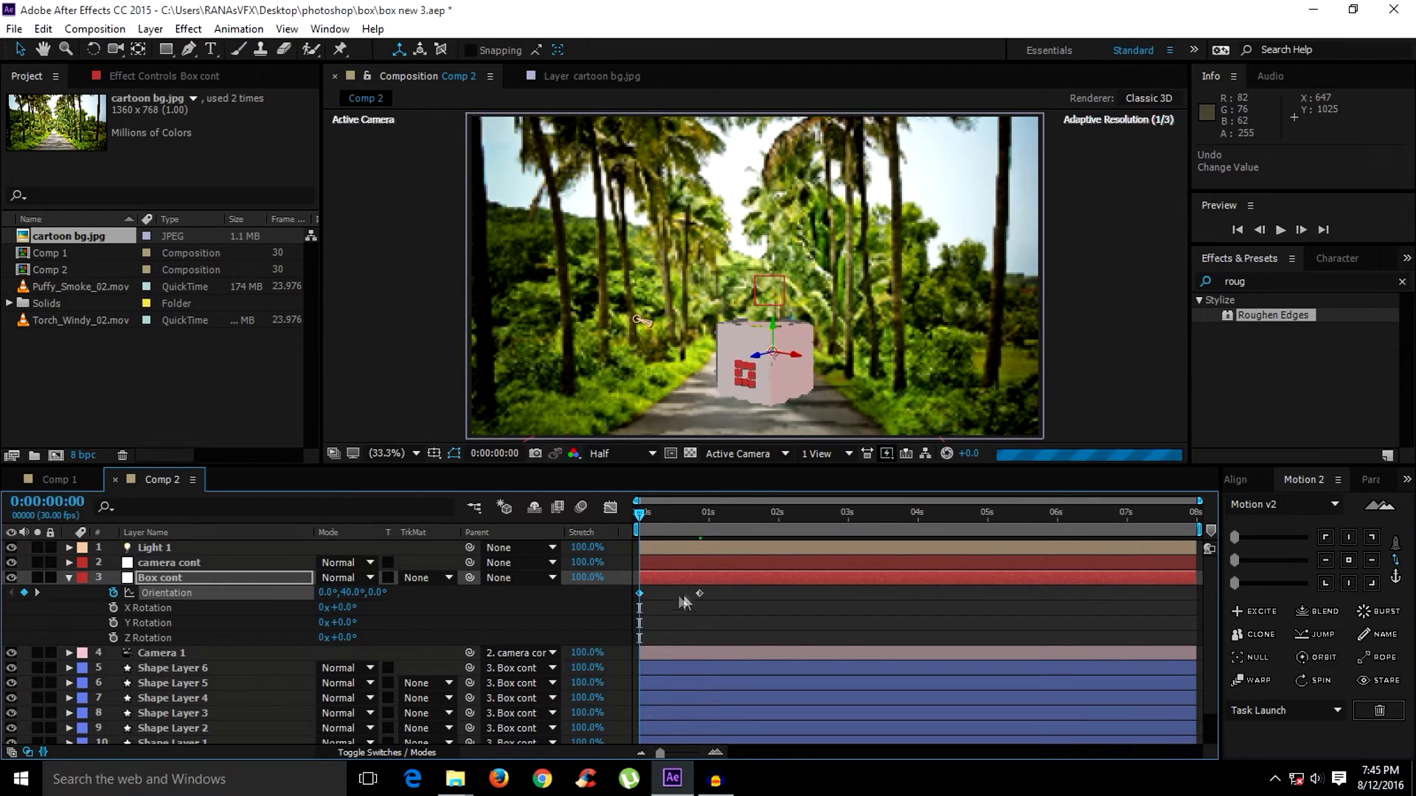
# Add Puffy_Smoke_02.mov below the Camera 1 layer and place it over the box's base at about 1080, 660.
pyautogui.click(184, 345)
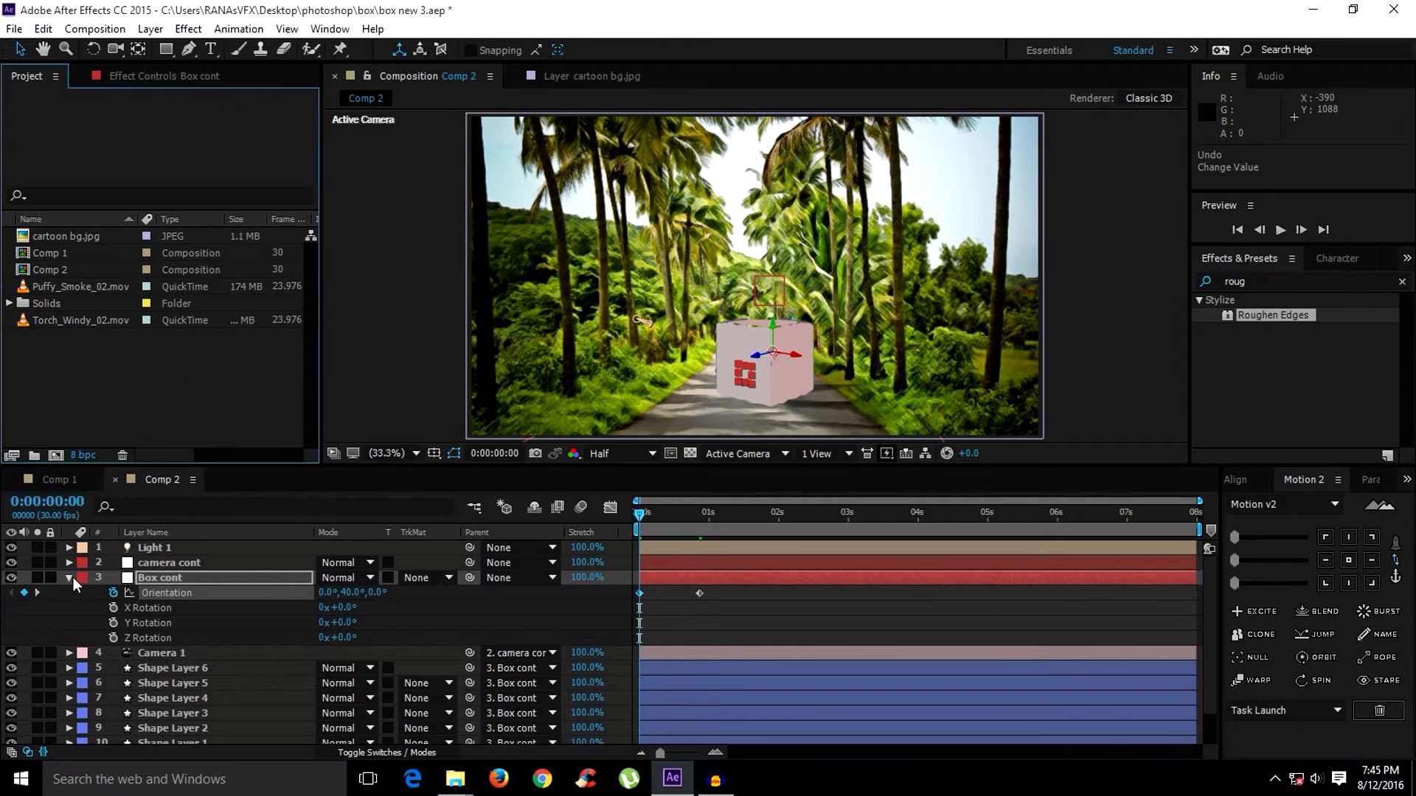
pyautogui.click(68, 578)
pyautogui.click(64, 319)
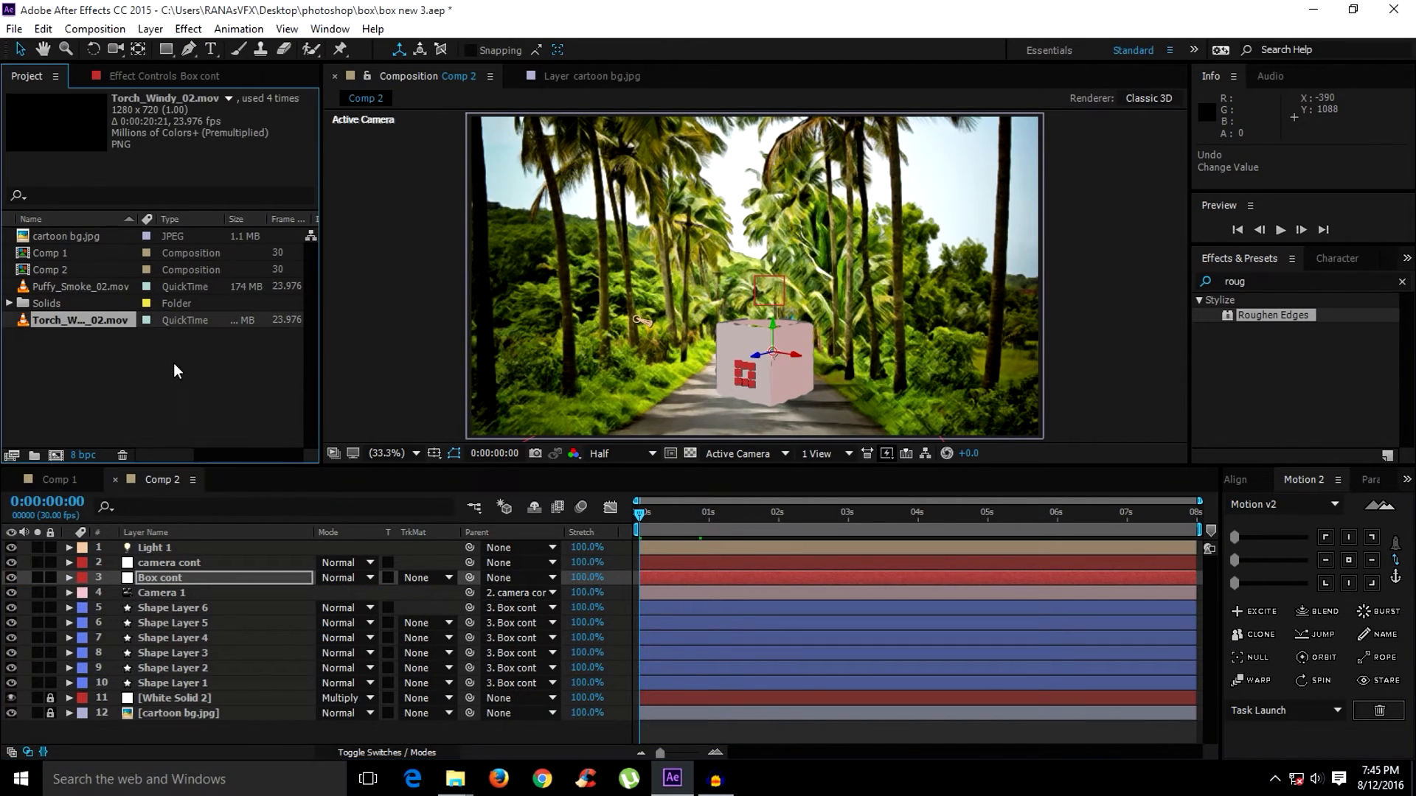
pyautogui.moveTo(73, 285); pyautogui.dragTo(136, 594)
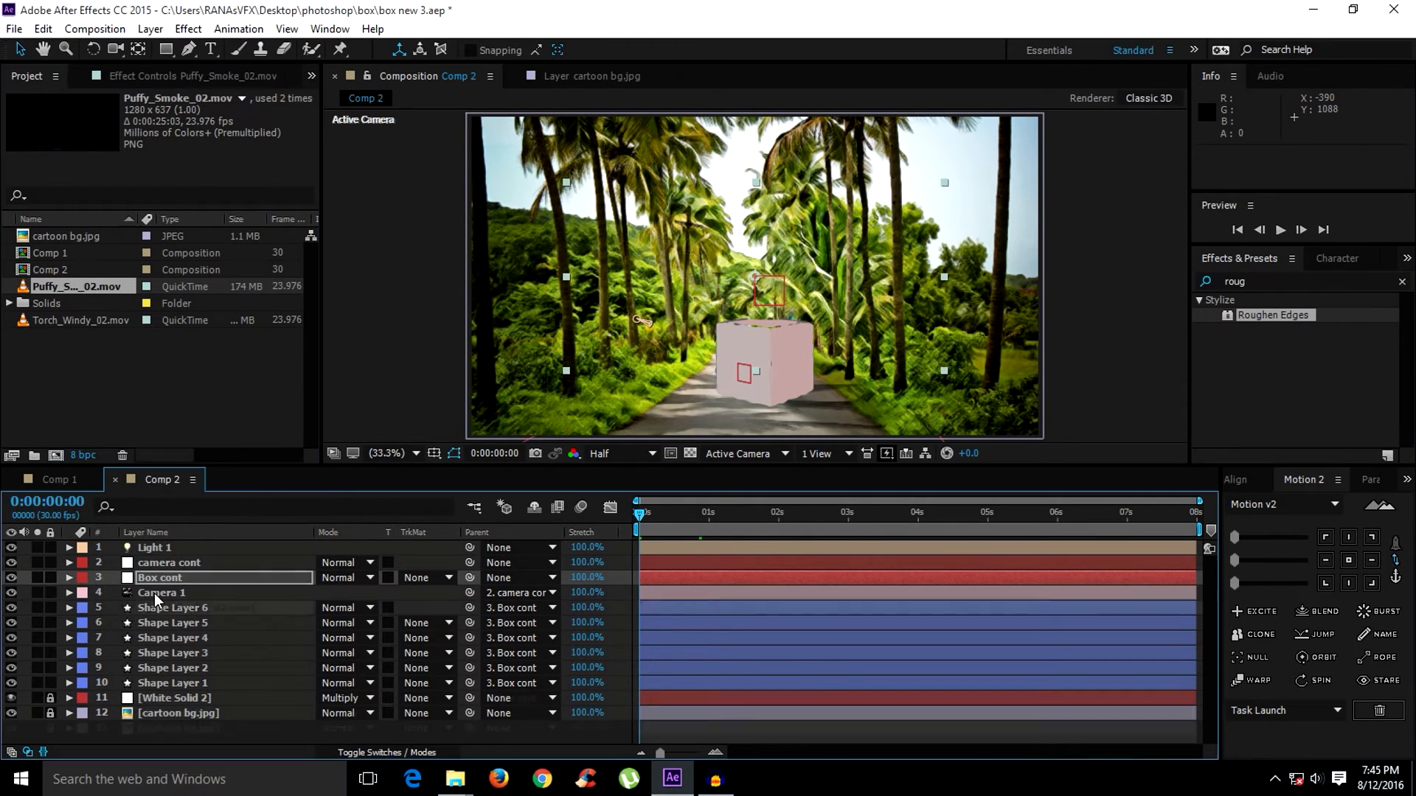
pyautogui.moveTo(714, 348); pyautogui.dragTo(749, 380)
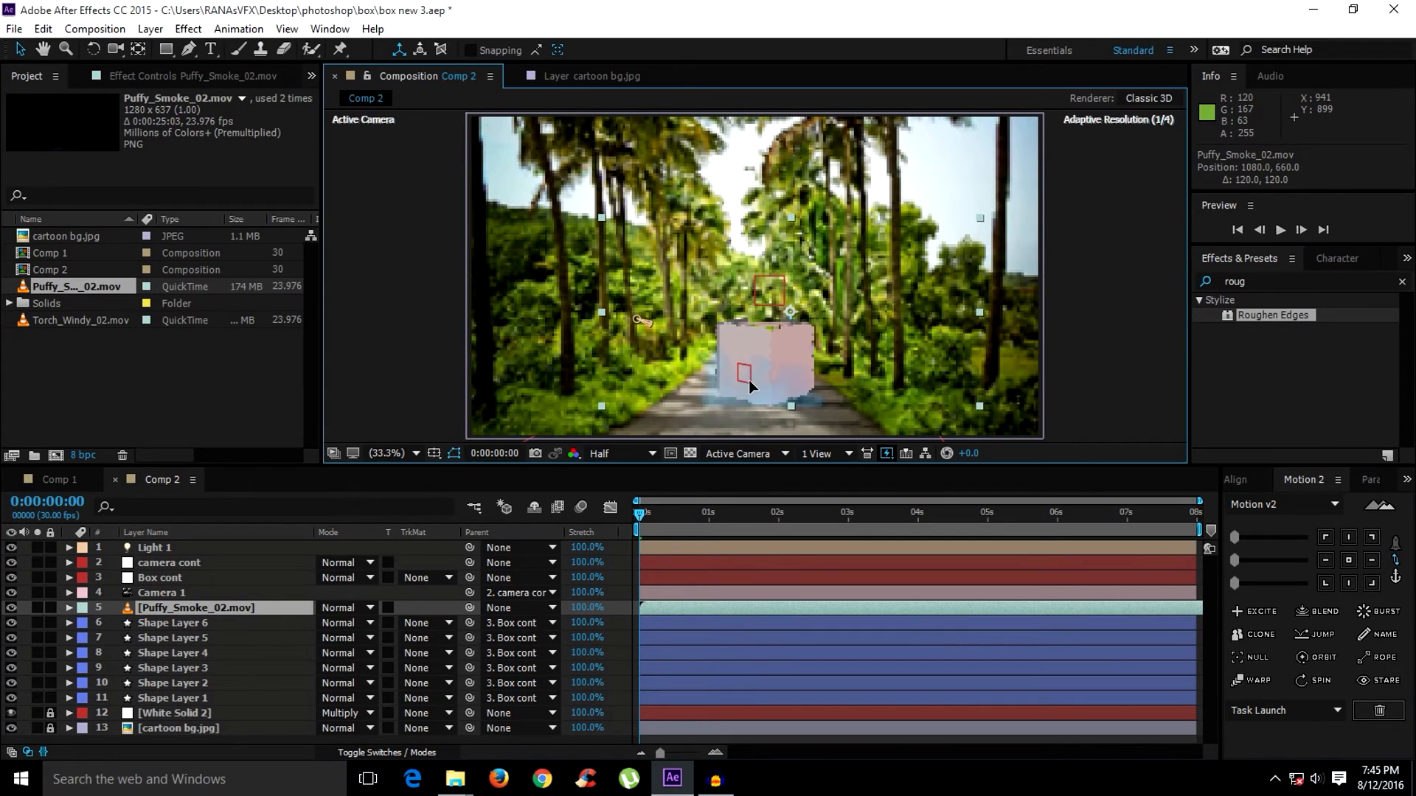
pyautogui.click(366, 605)
# Draw a closed Pen mask on the smoke layer around the road strip below the box and adjust its upper vertices.
pyautogui.click(189, 48)
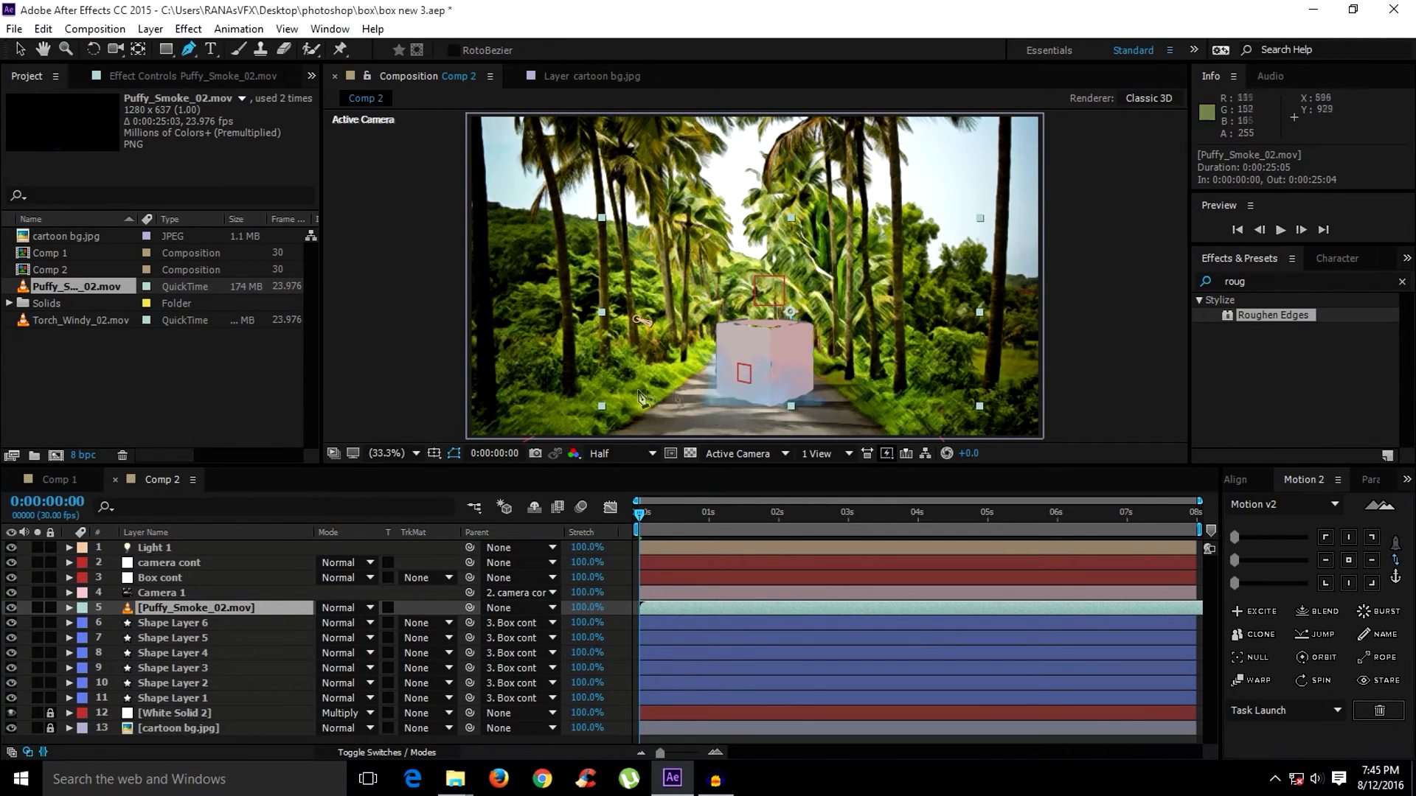
pyautogui.click(611, 377)
pyautogui.click(883, 392)
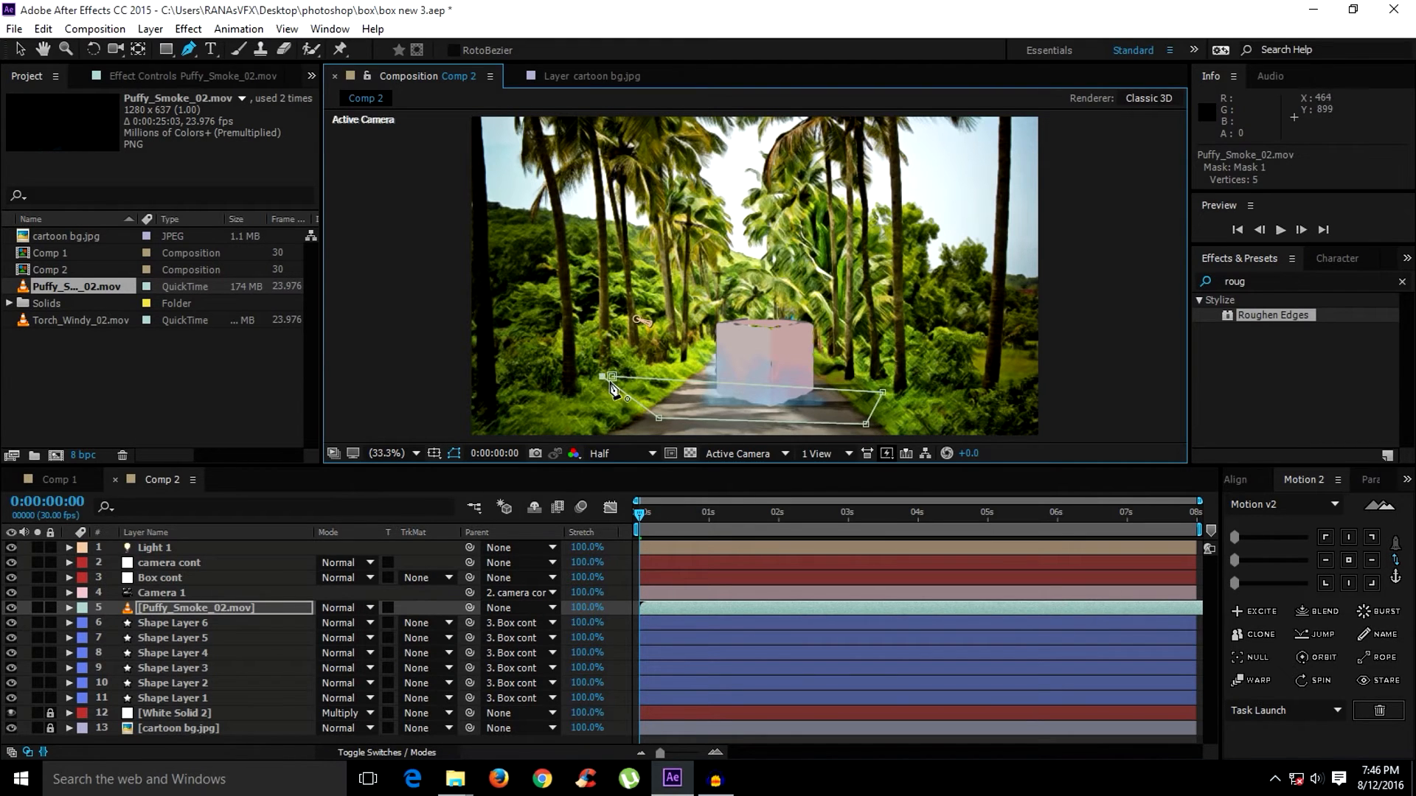
pyautogui.moveTo(883, 392); pyautogui.dragTo(880, 405)
pyautogui.moveTo(611, 377); pyautogui.dragTo(628, 388)
# Set the smoke layer's Mask 1 to Subtract with a mask feather of 37 pixels.
pyautogui.click(193, 609)
pyautogui.press(',')
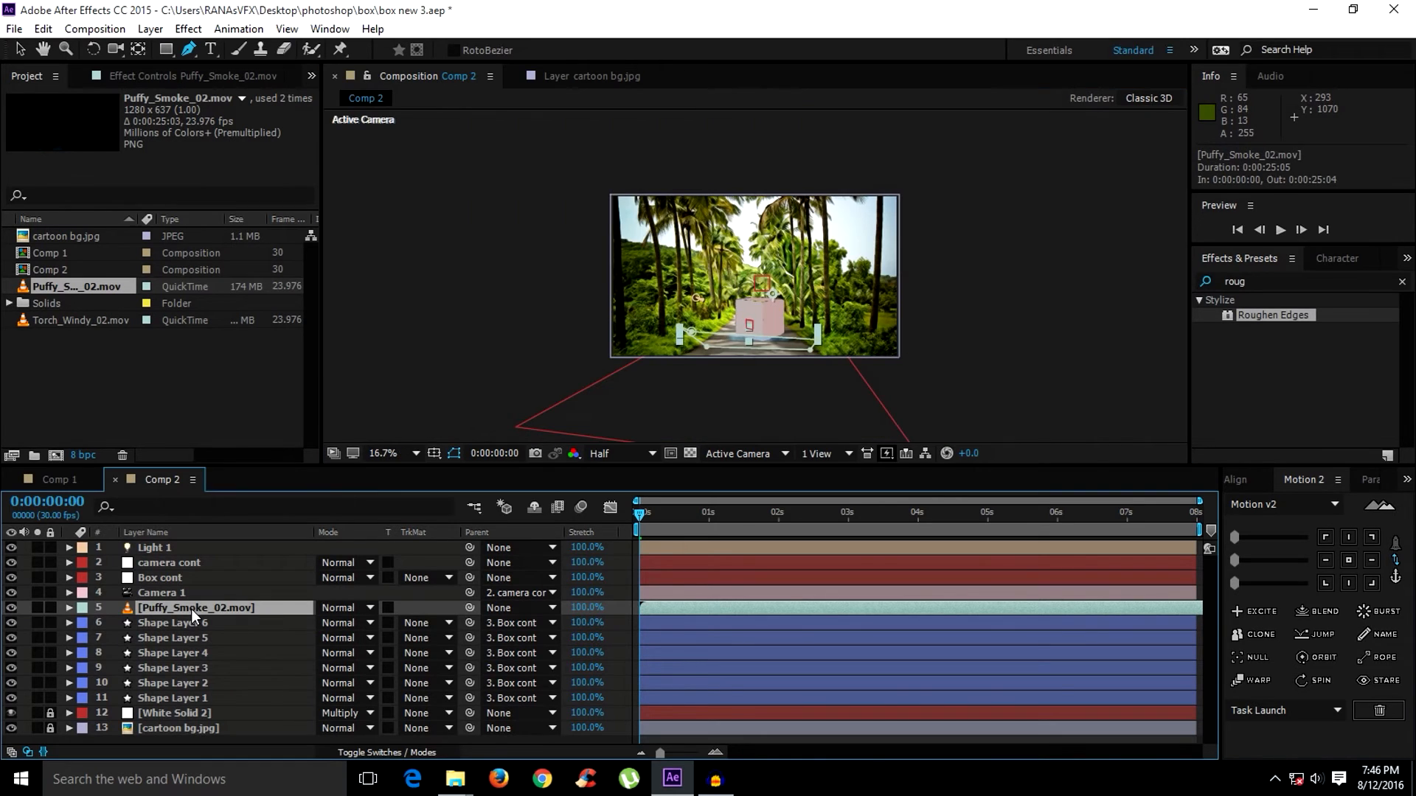
pyautogui.press('m')
pyautogui.click(347, 623)
pyautogui.click(358, 528)
pyautogui.click(99, 624)
pyautogui.click(98, 623)
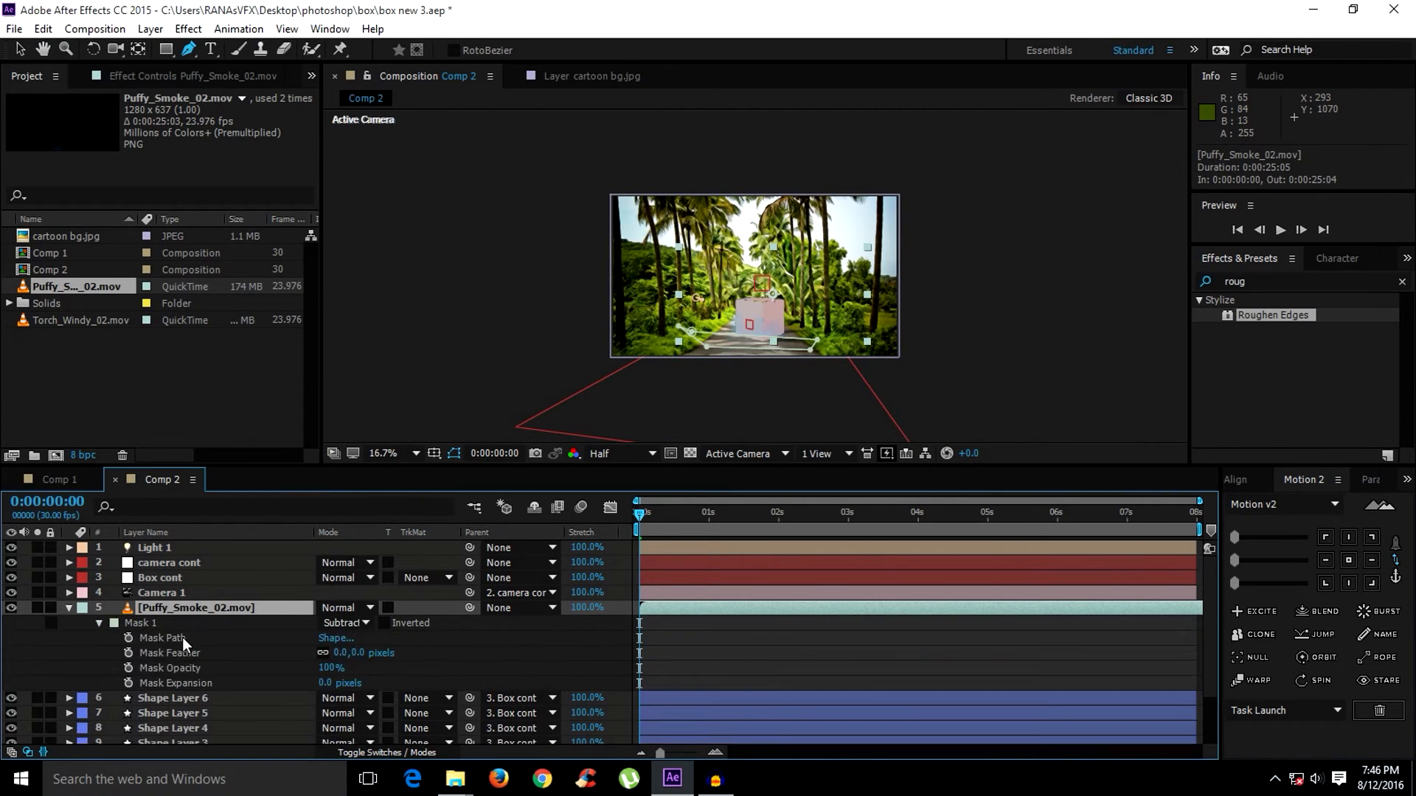
pyautogui.click(192, 654)
pyautogui.moveTo(378, 652); pyautogui.dragTo(413, 652)
pyautogui.click(391, 452)
pyautogui.click(398, 274)
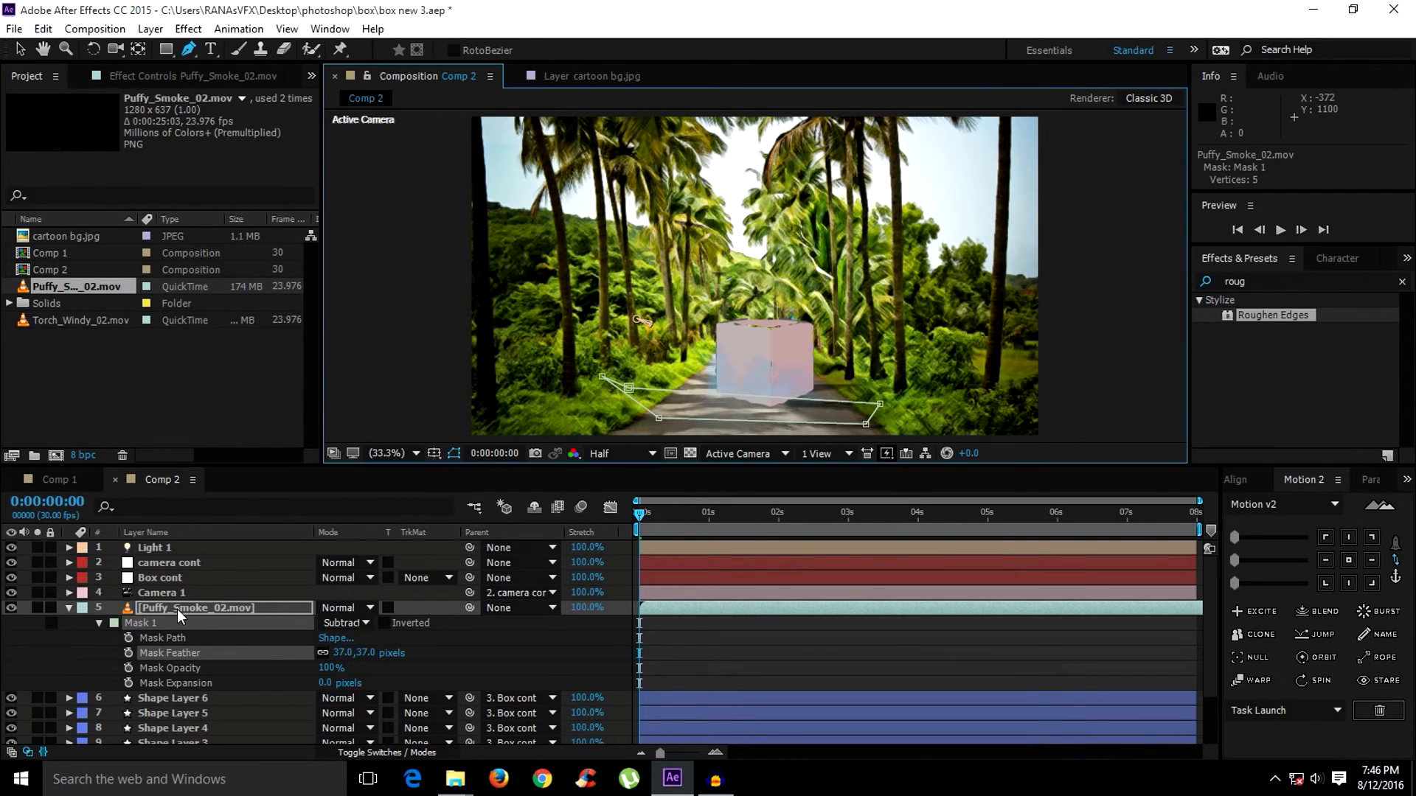
# Move the smoke down to about 1089, 702 and set Mask 1's feather to 54 pixels.
pyautogui.press('v')
pyautogui.moveTo(736, 337); pyautogui.dragTo(737, 348)
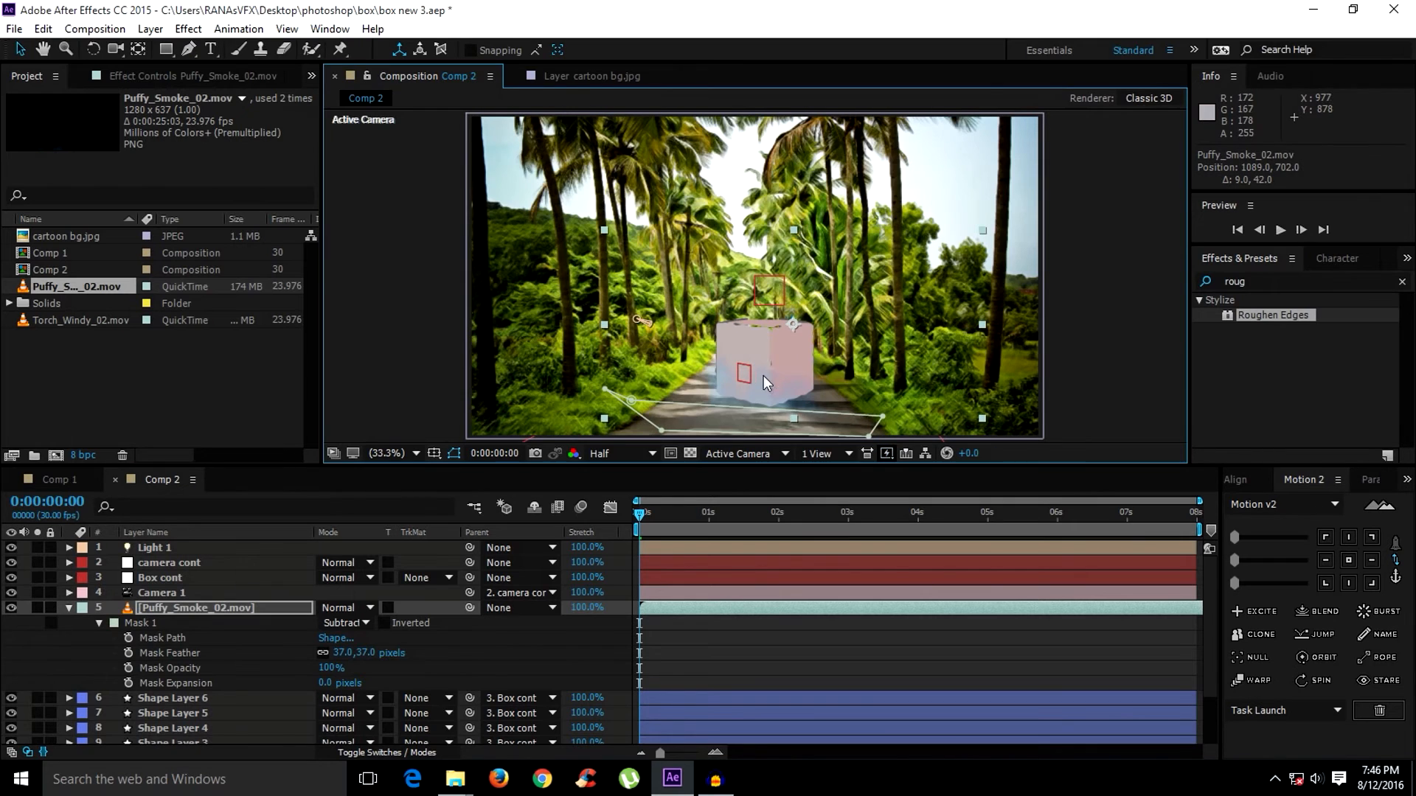
pyautogui.moveTo(360, 653); pyautogui.dragTo(385, 654)
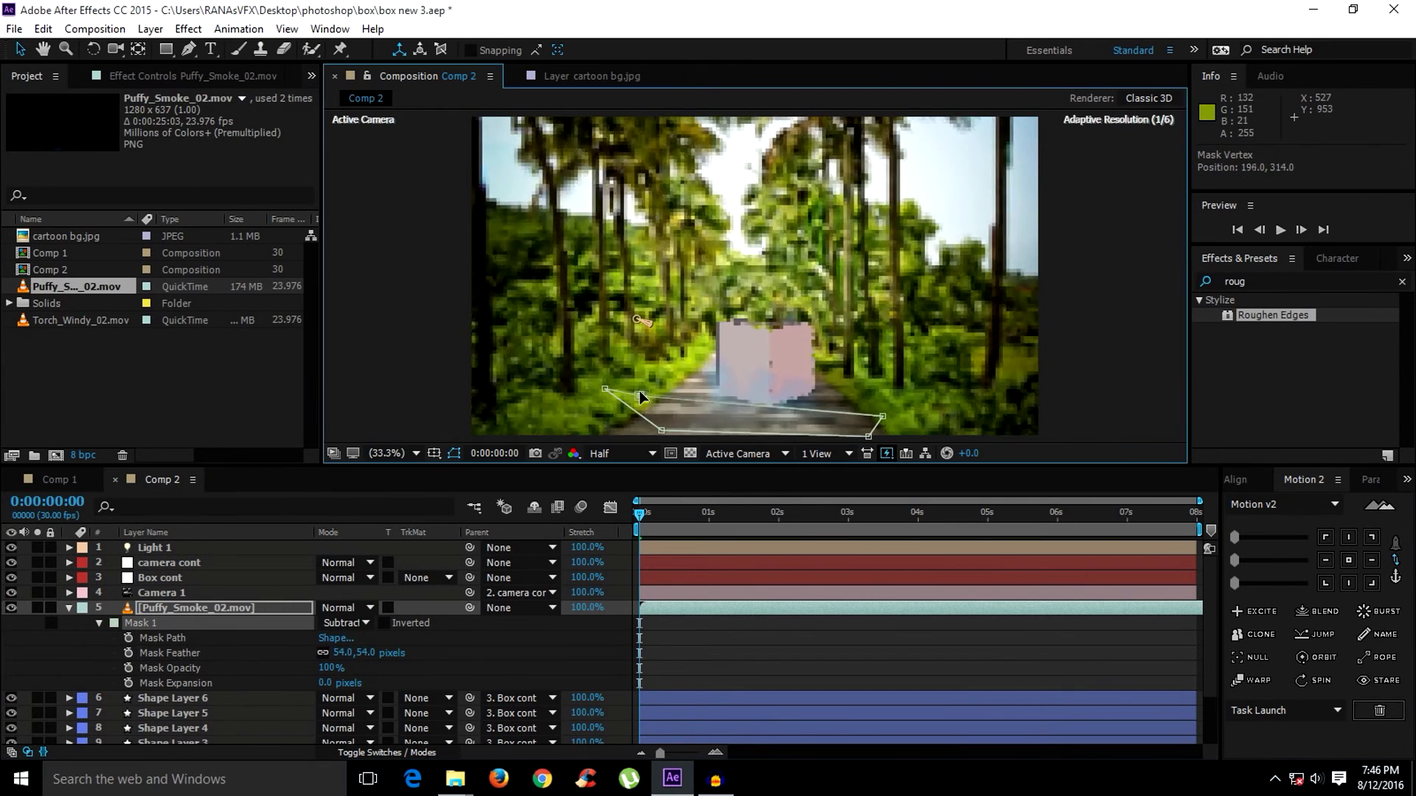
# Add vertices to the smoke mask's upper edge and reshape it to follow the box's base on both sides.
pyautogui.press('g')
pyautogui.click(681, 398)
pyautogui.moveTo(684, 396); pyautogui.dragTo(687, 366)
pyautogui.click(817, 409)
pyautogui.moveTo(817, 410)
pyautogui.mouseDown()
pyautogui.moveTo(838, 405)
pyautogui.moveTo(835, 391)
pyautogui.moveTo(813, 411)
pyautogui.mouseUp()
pyautogui.click(694, 395)
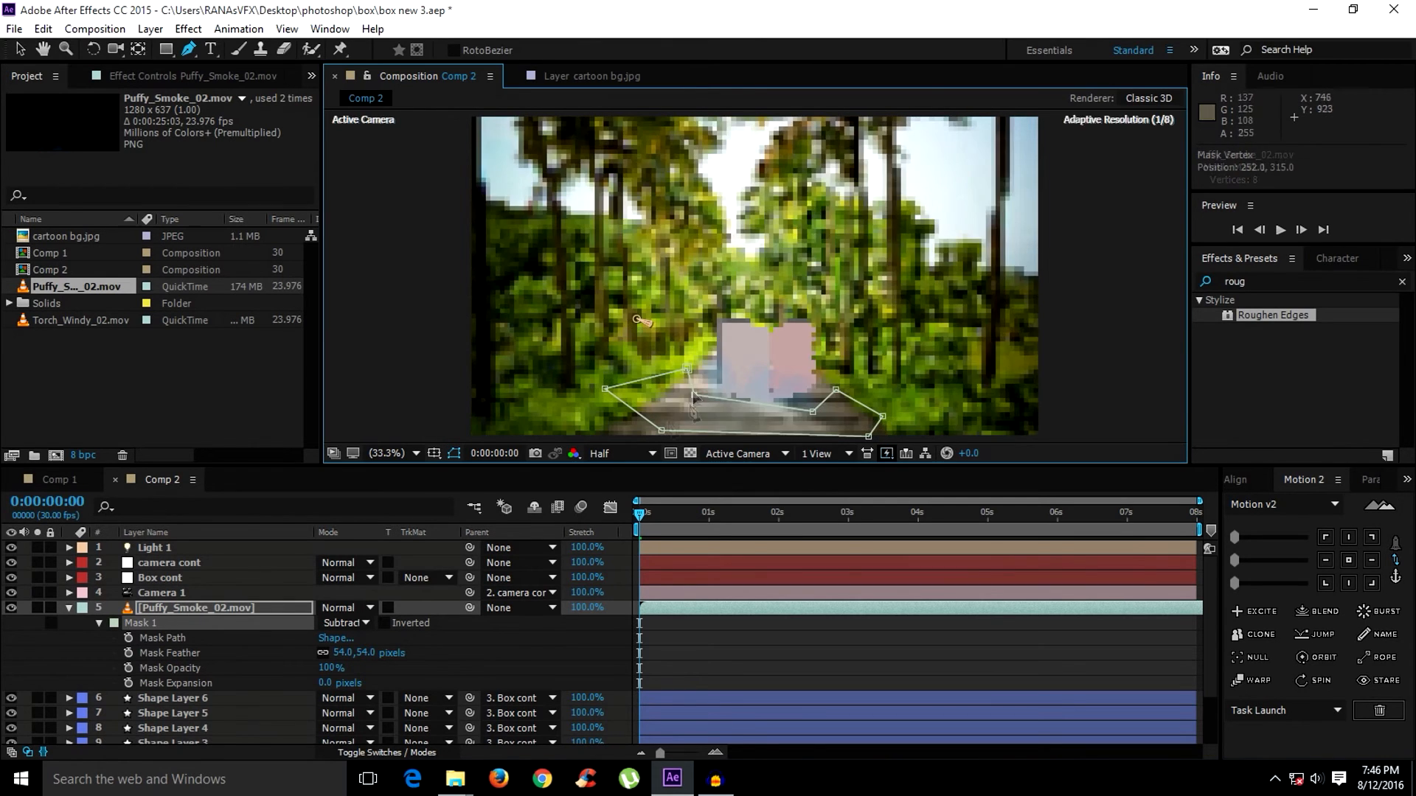
# Add Torch_Windy_02.mov directly beneath the smoke layer and make it a 3D layer.
pyautogui.click(58, 322)
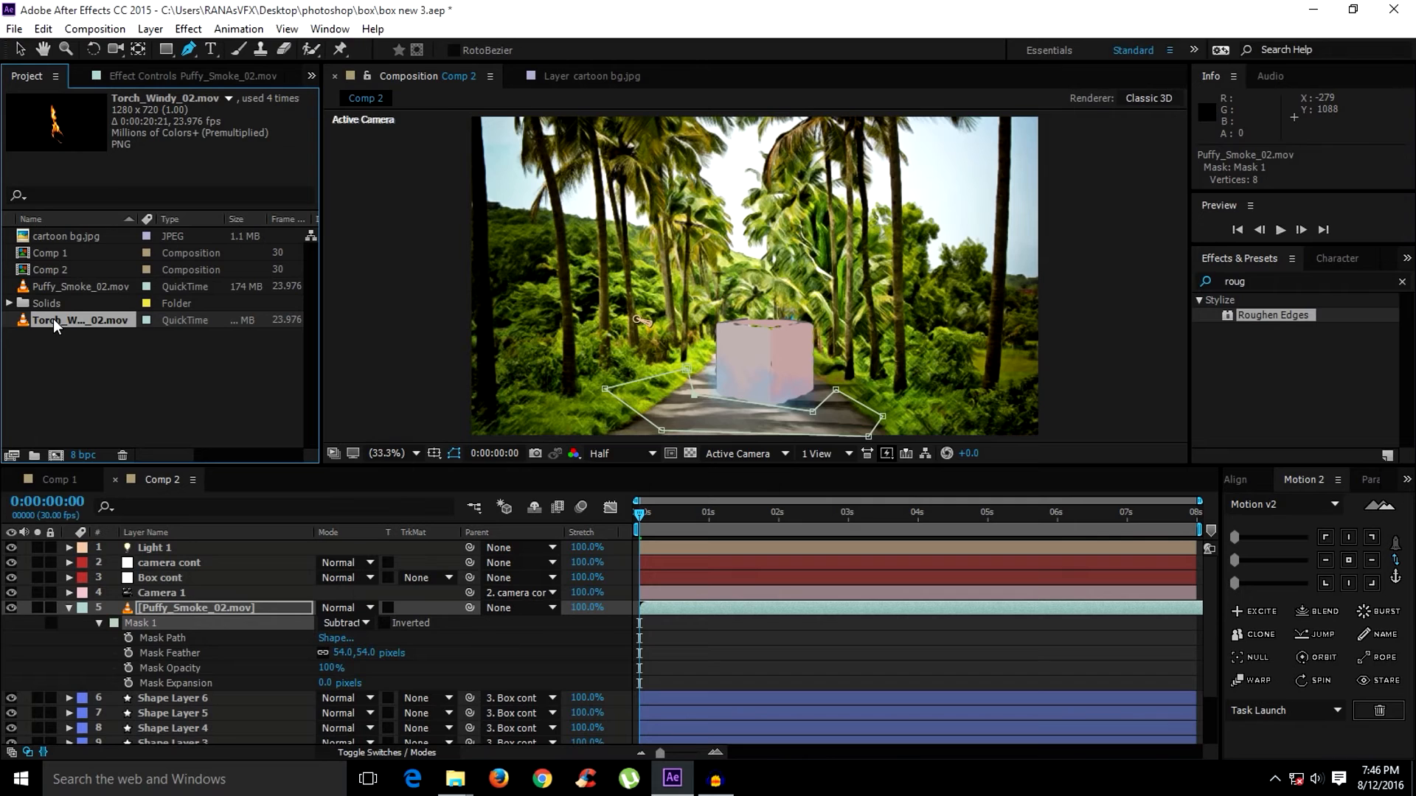
pyautogui.moveTo(53, 318); pyautogui.dragTo(153, 617)
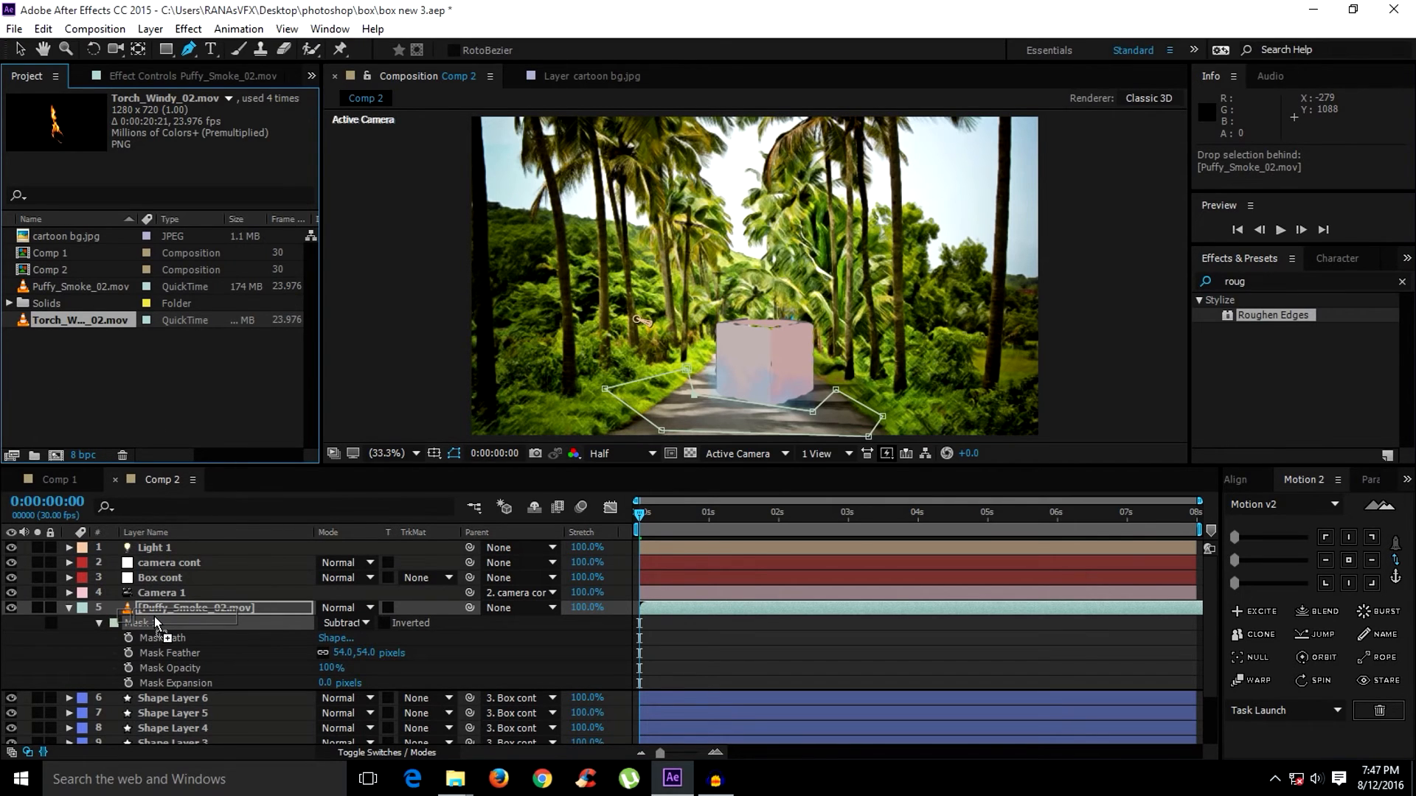
pyautogui.moveTo(154, 616); pyautogui.dragTo(154, 616)
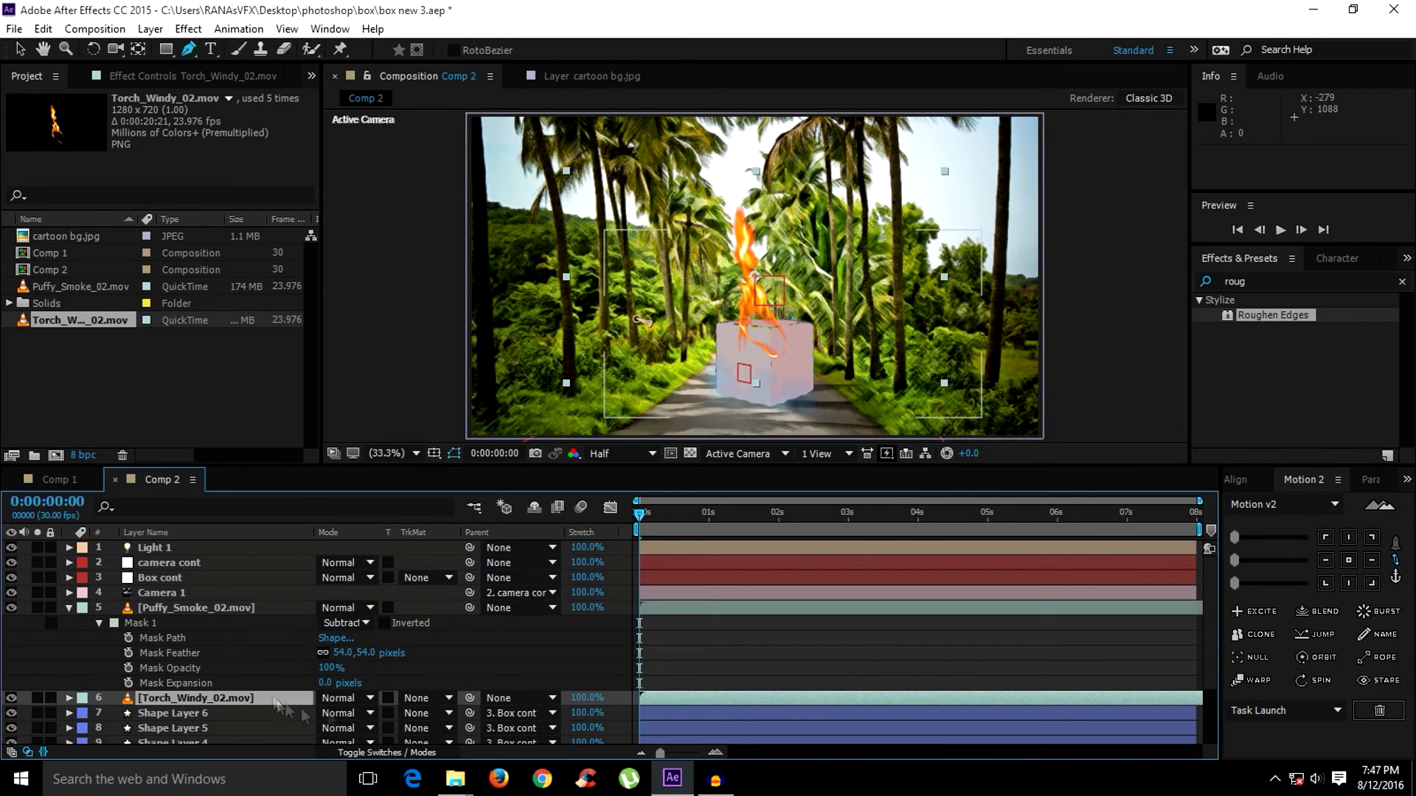
pyautogui.click(386, 752)
pyautogui.click(415, 698)
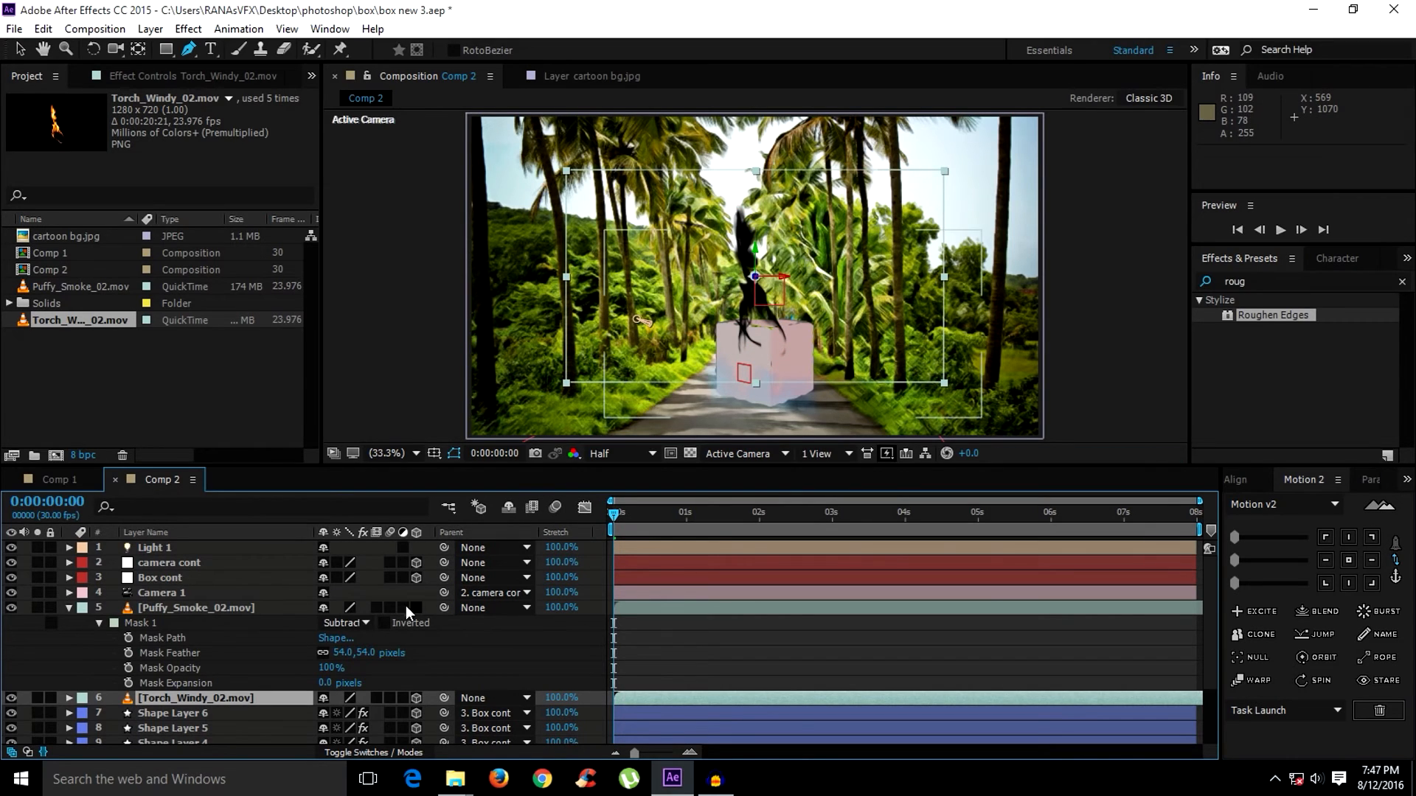
# Turn off Accepts Lights in the torch layer's material options.
pyautogui.click(152, 700)
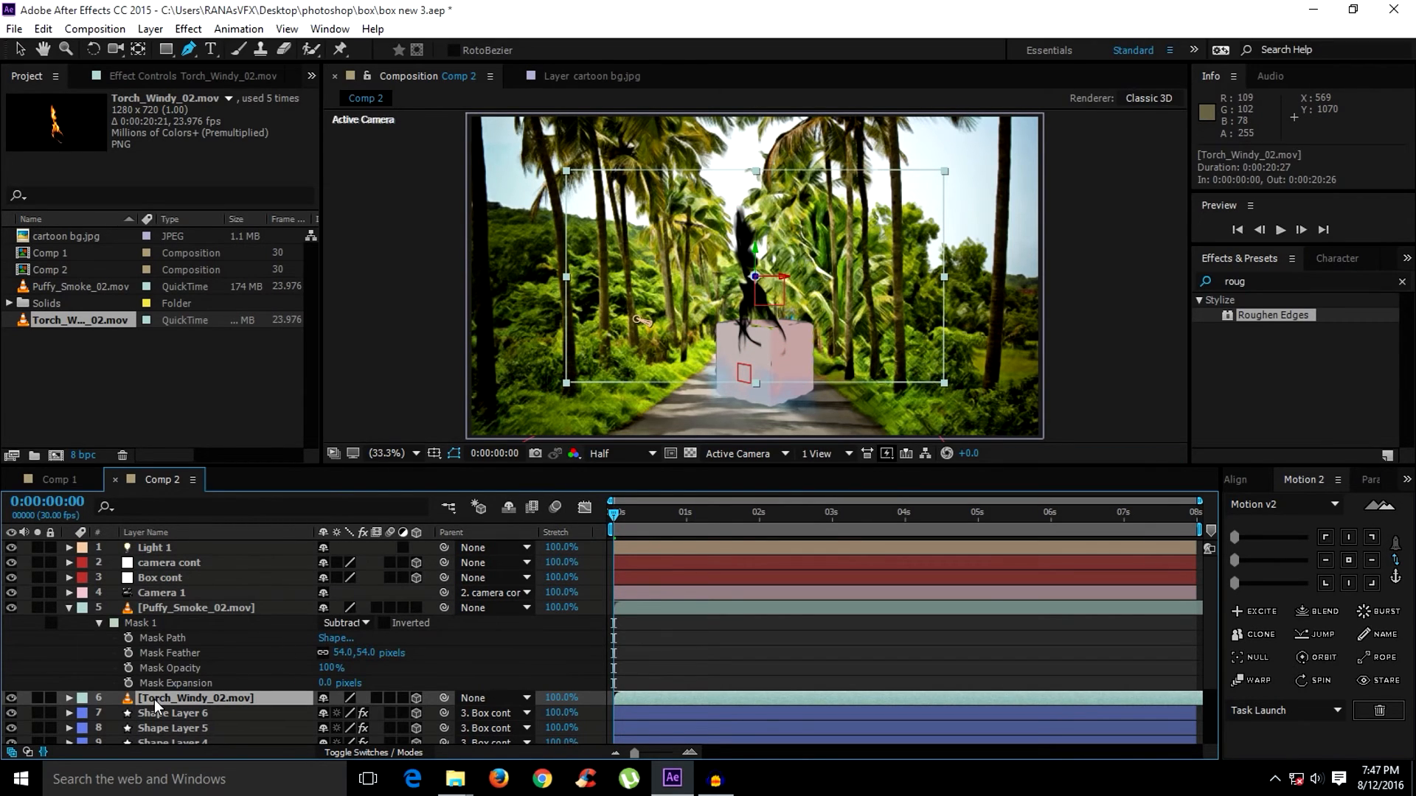
pyautogui.press('a')
pyautogui.press('a')
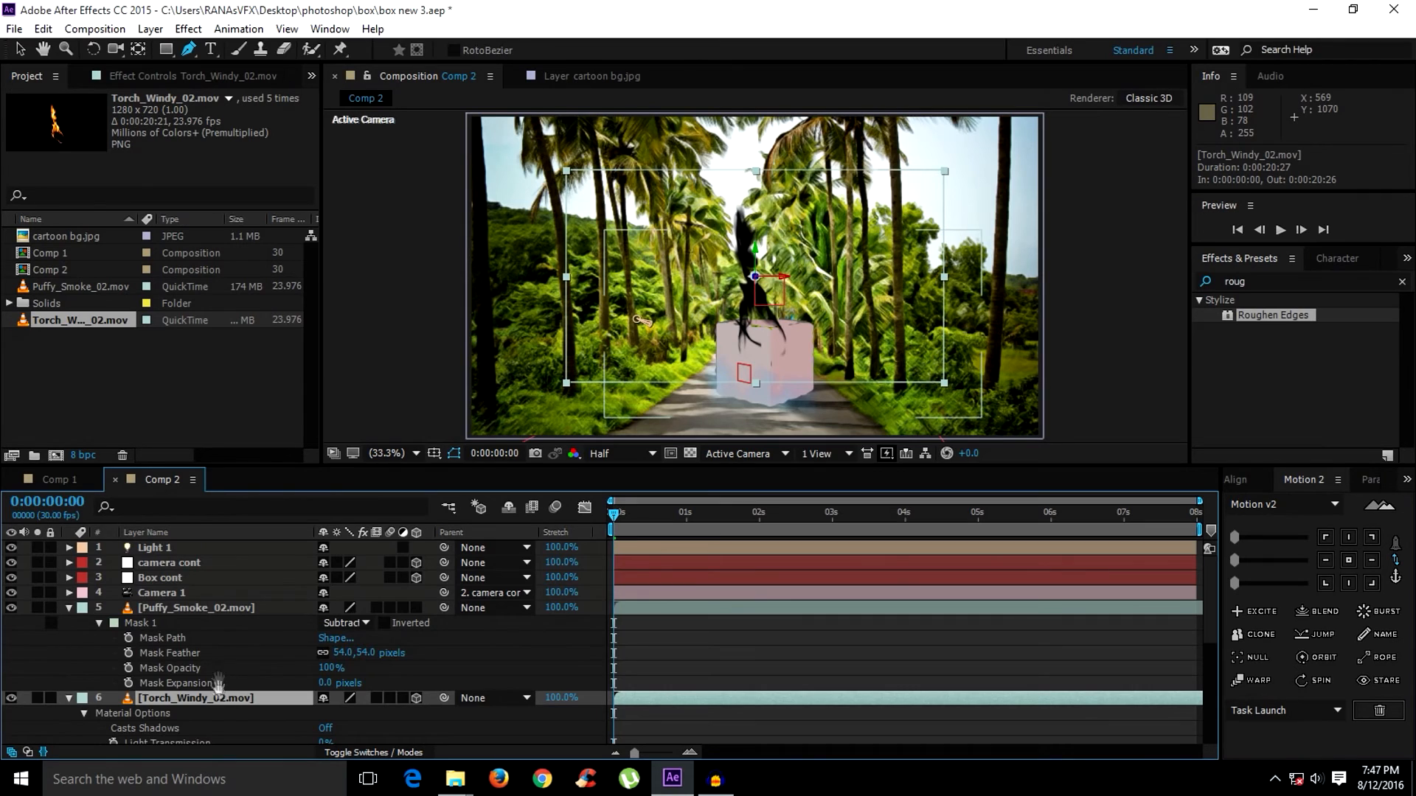
pyautogui.scroll(-3, 199, 693)
pyautogui.click(150, 650)
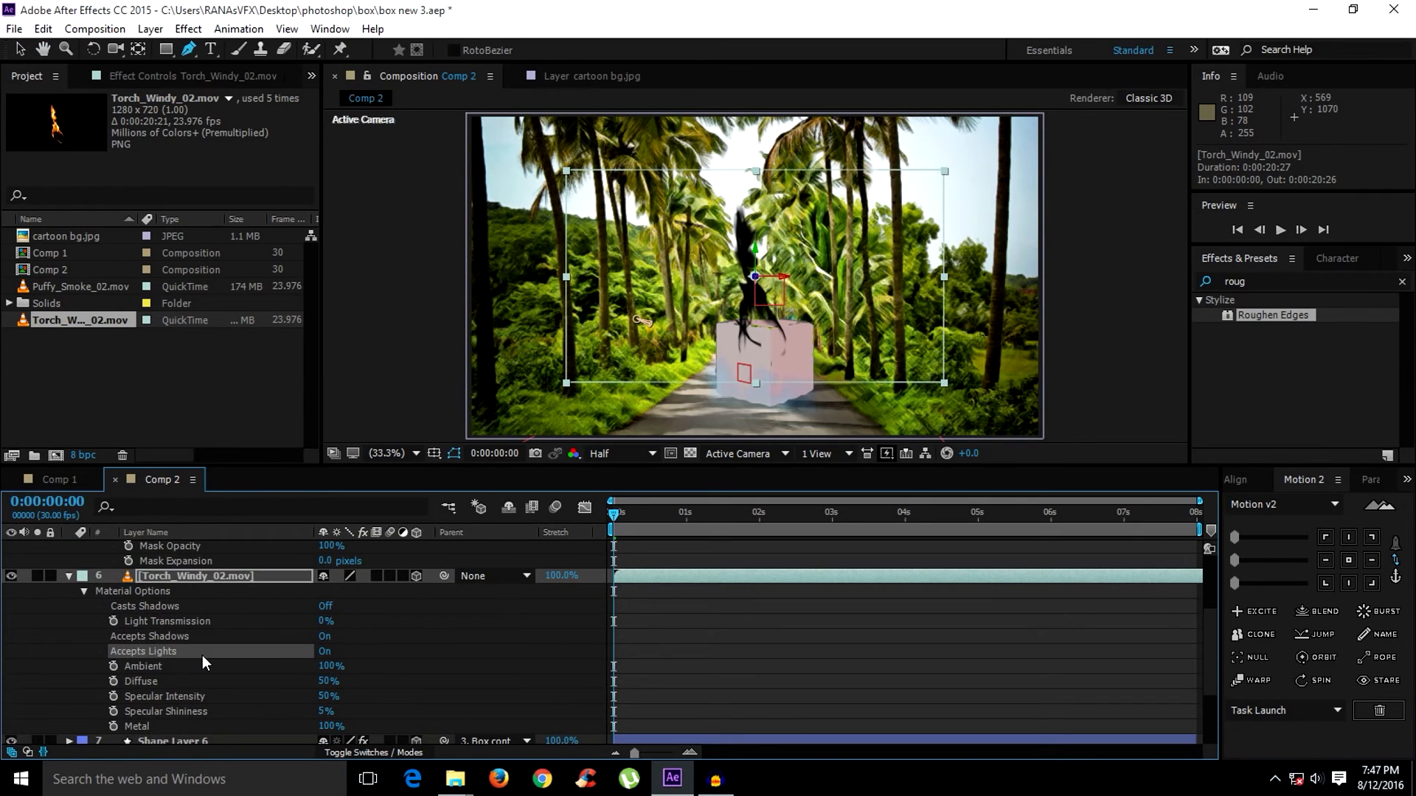
pyautogui.click(324, 652)
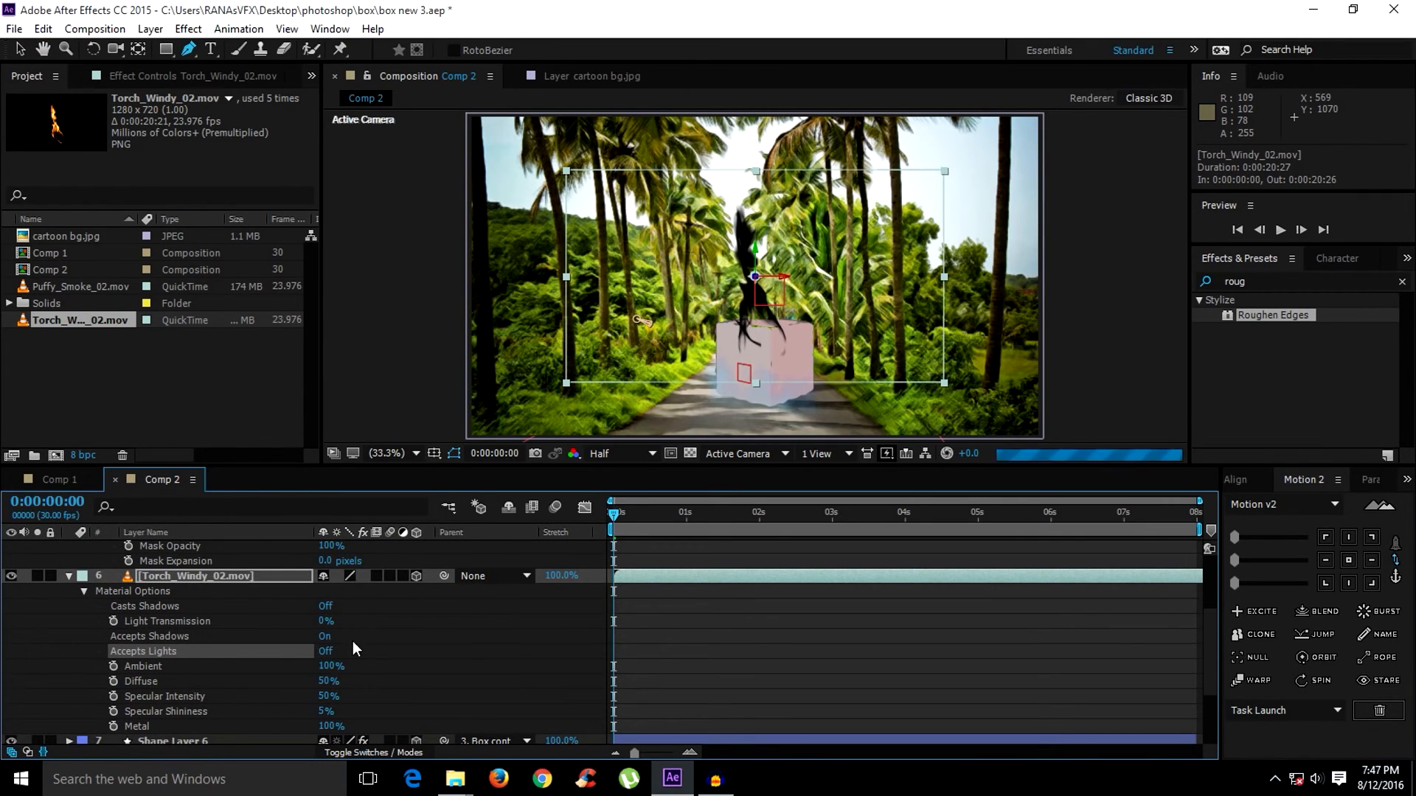
pyautogui.click(69, 576)
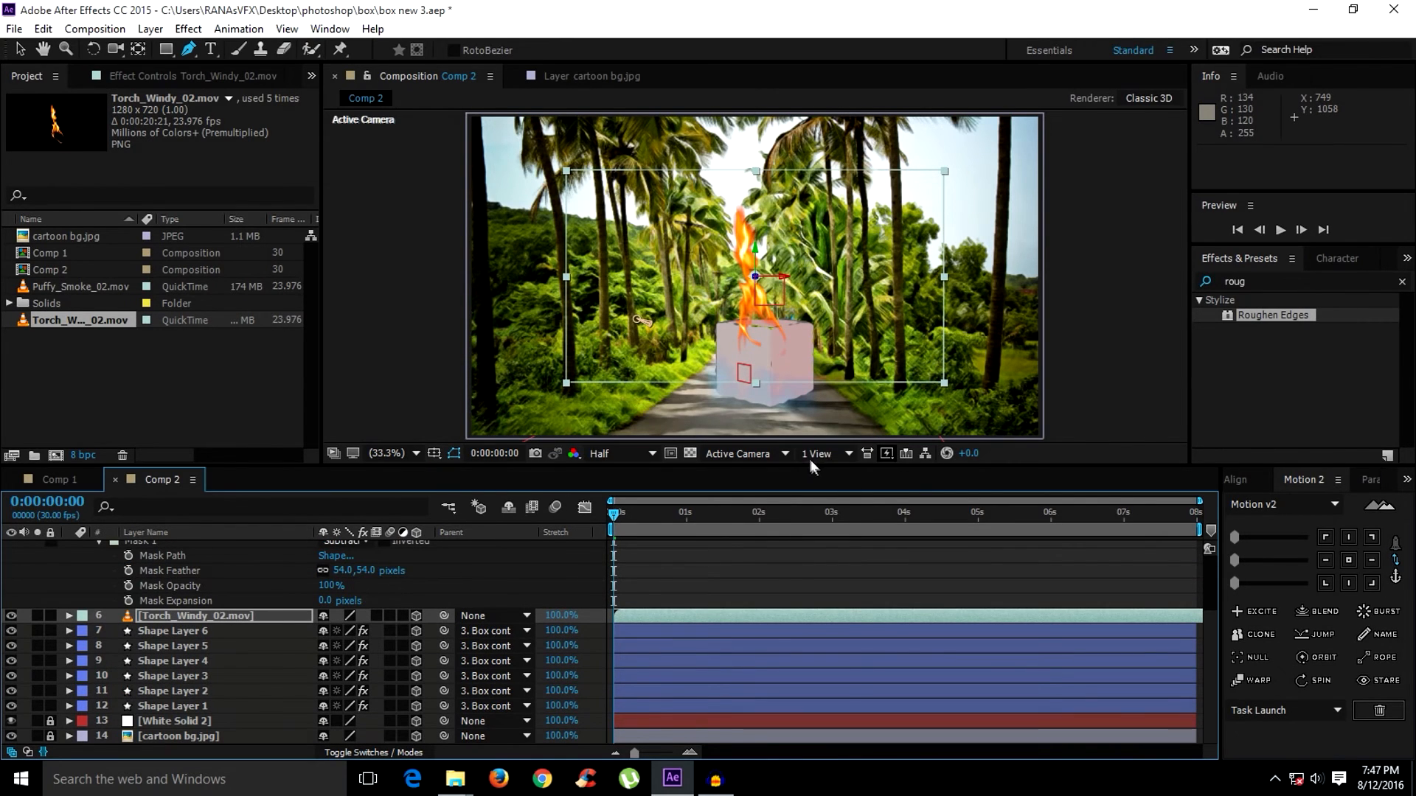
# From an orbited Custom View 1, duplicate the torch layer and move the copy back in depth to Z 179.2.
pyautogui.click(745, 453)
pyautogui.click(752, 644)
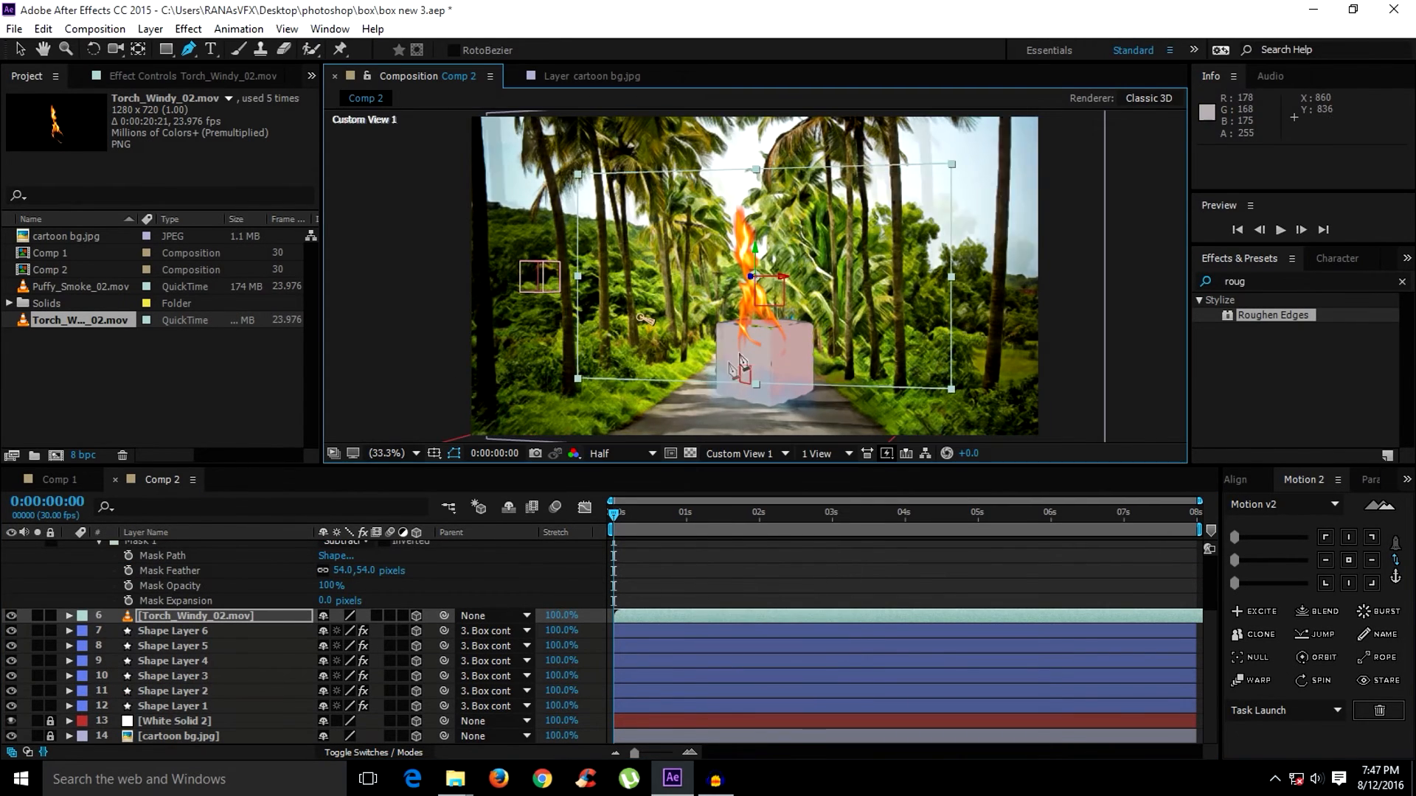
pyautogui.press('c')
pyautogui.moveTo(740, 361); pyautogui.dragTo(780, 337)
pyautogui.press('v')
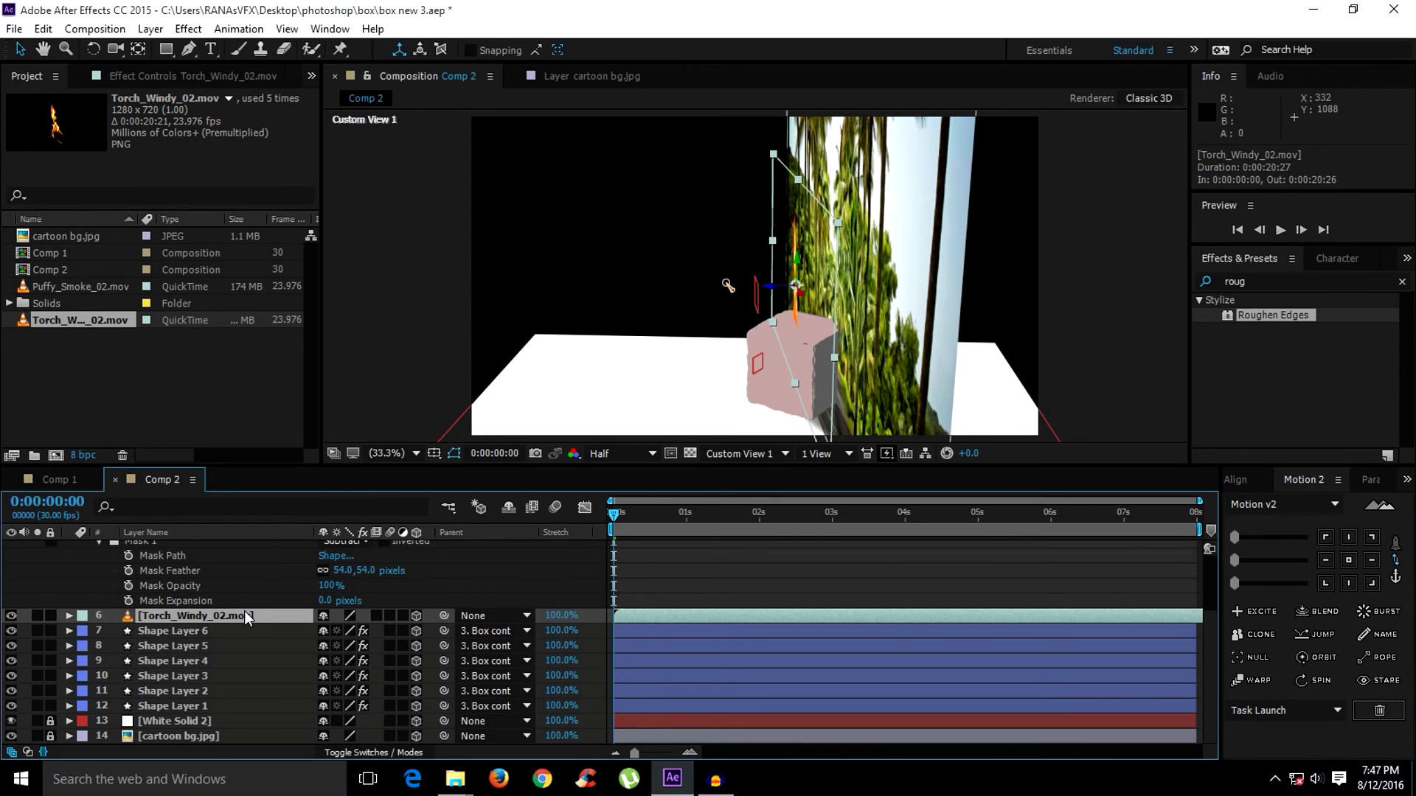
pyautogui.hotkey('ctrl', 'd')
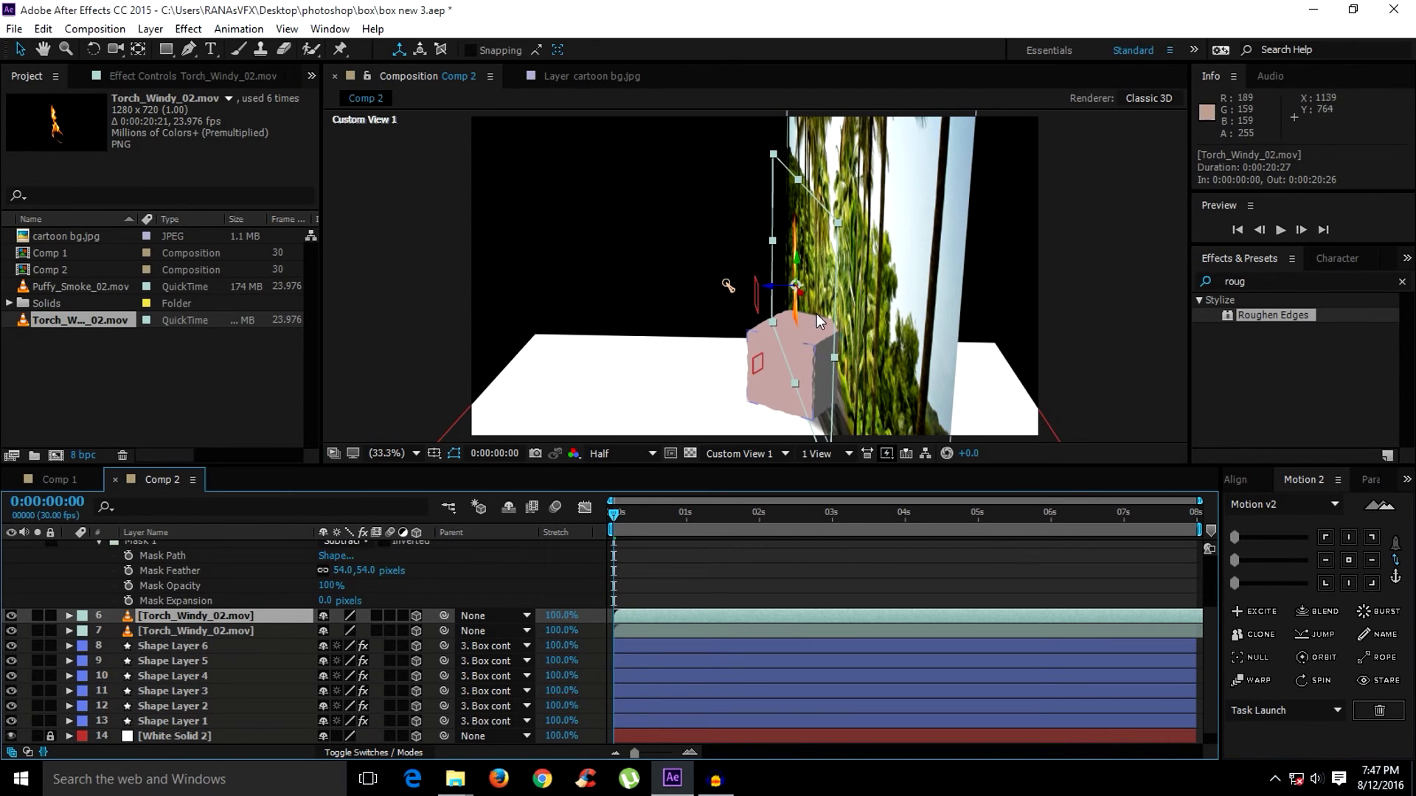
pyautogui.moveTo(771, 292); pyautogui.dragTo(480, 528)
# Duplicate the torch again and rotate this copy about its vertical axis so it crosses the other flames.
pyautogui.hotkey('ctrl', 'd')
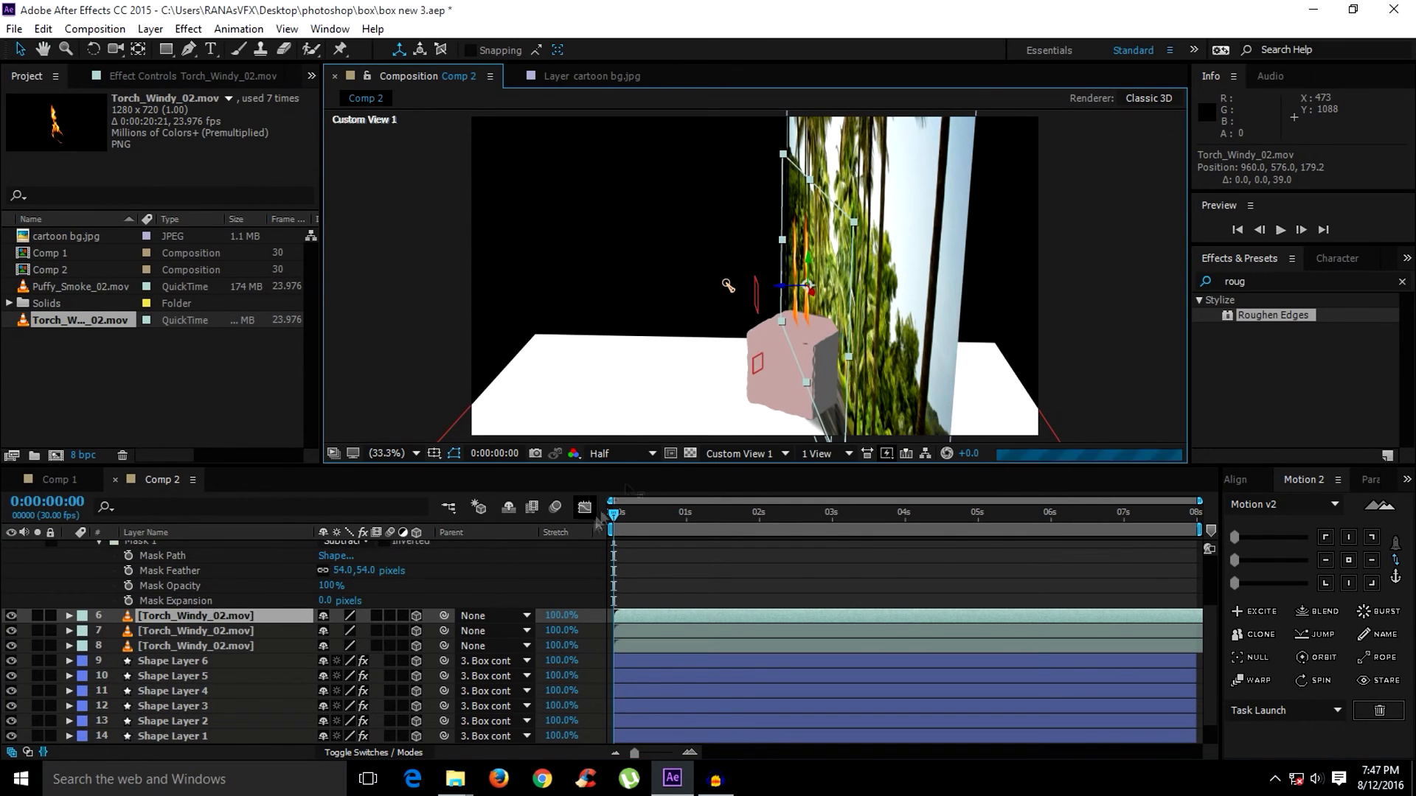
pyautogui.moveTo(810, 265); pyautogui.dragTo(792, 322)
pyautogui.press('w')
pyautogui.moveTo(813, 262); pyautogui.dragTo(671, 343)
pyautogui.press('c')
pyautogui.press('v')
# Shift the topmost torch copy slightly earlier in time and collapse the smoke layer's properties.
pyautogui.click(189, 614)
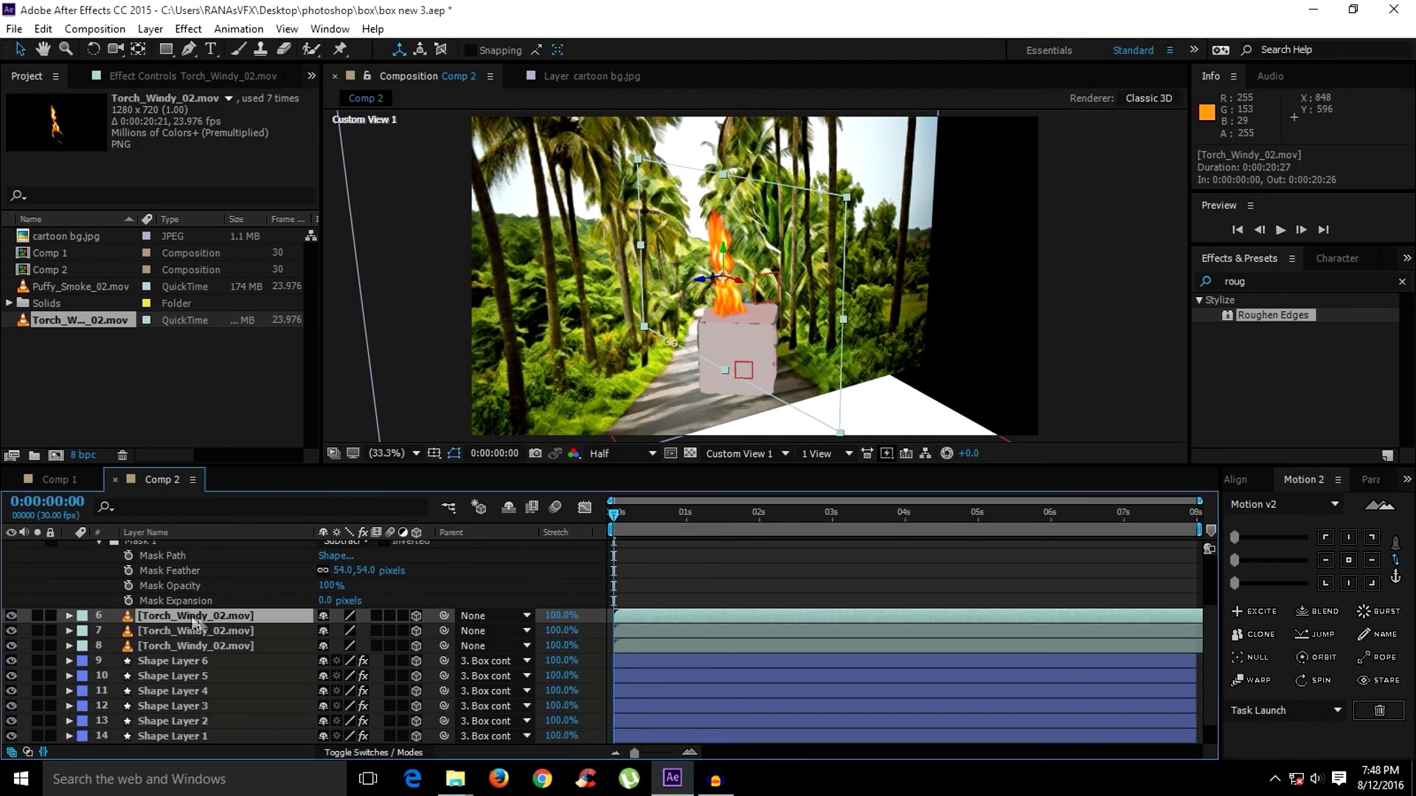
pyautogui.moveTo(695, 617); pyautogui.dragTo(662, 618)
pyautogui.click(662, 618)
pyautogui.click(91, 573)
pyautogui.scroll(3, 91, 573)
pyautogui.click(68, 609)
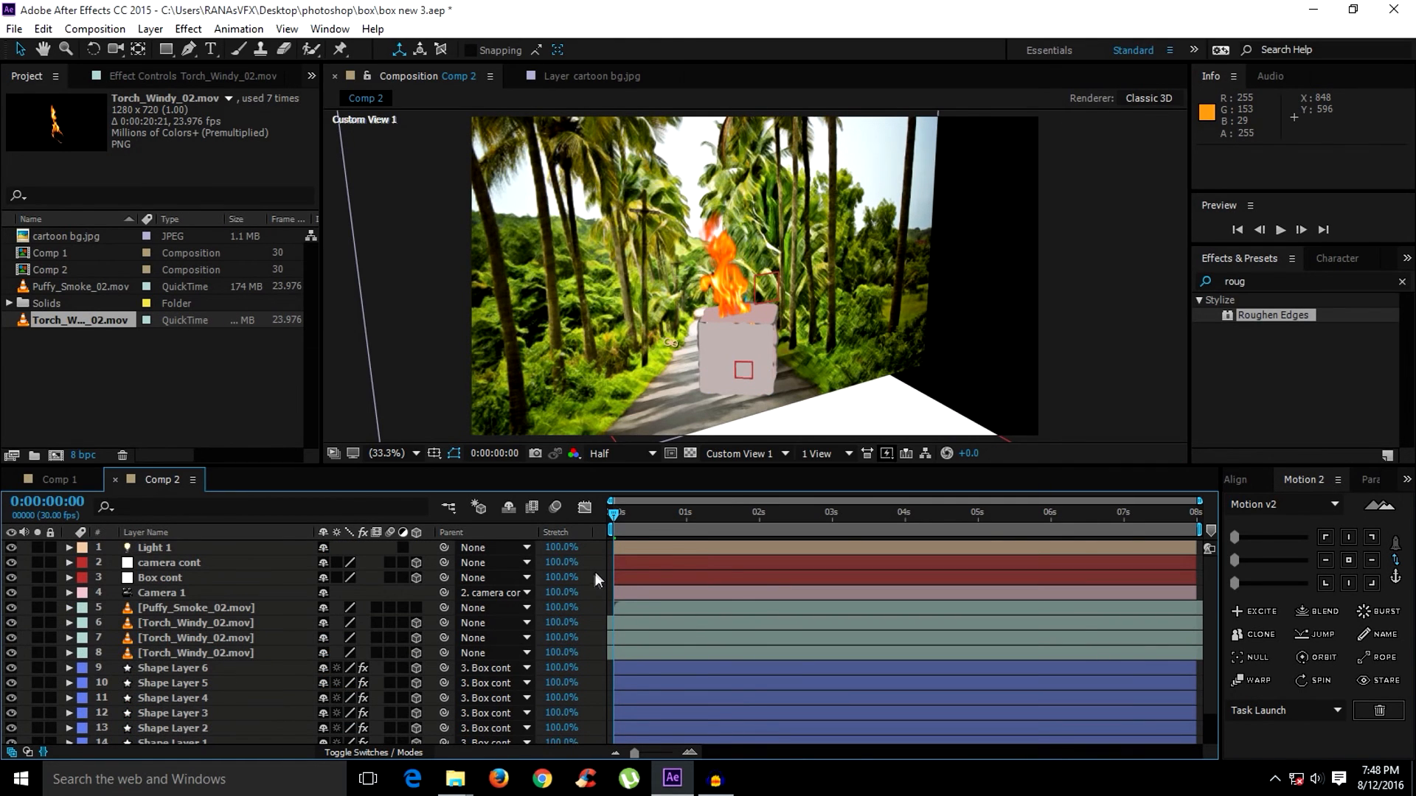
# Parent the smoke layer and all three torch layers to Box cont, and return to the Active Camera view.
pyautogui.click(211, 649)
pyautogui.keyDown('shift'); pyautogui.click(221, 606); pyautogui.keyUp('shift')
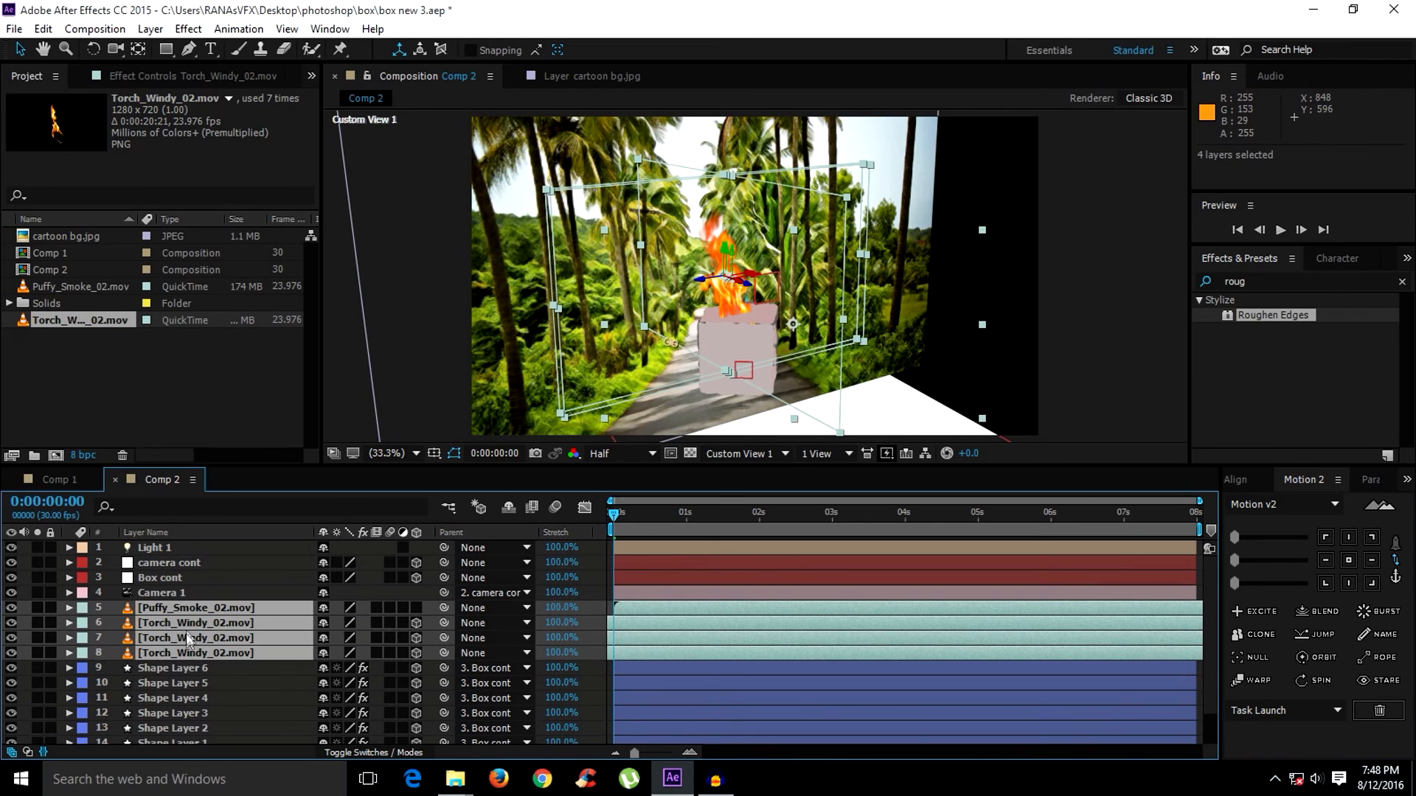
pyautogui.moveTo(443, 609); pyautogui.dragTo(186, 575)
pyautogui.click(742, 454)
pyautogui.click(760, 473)
pyautogui.click(419, 376)
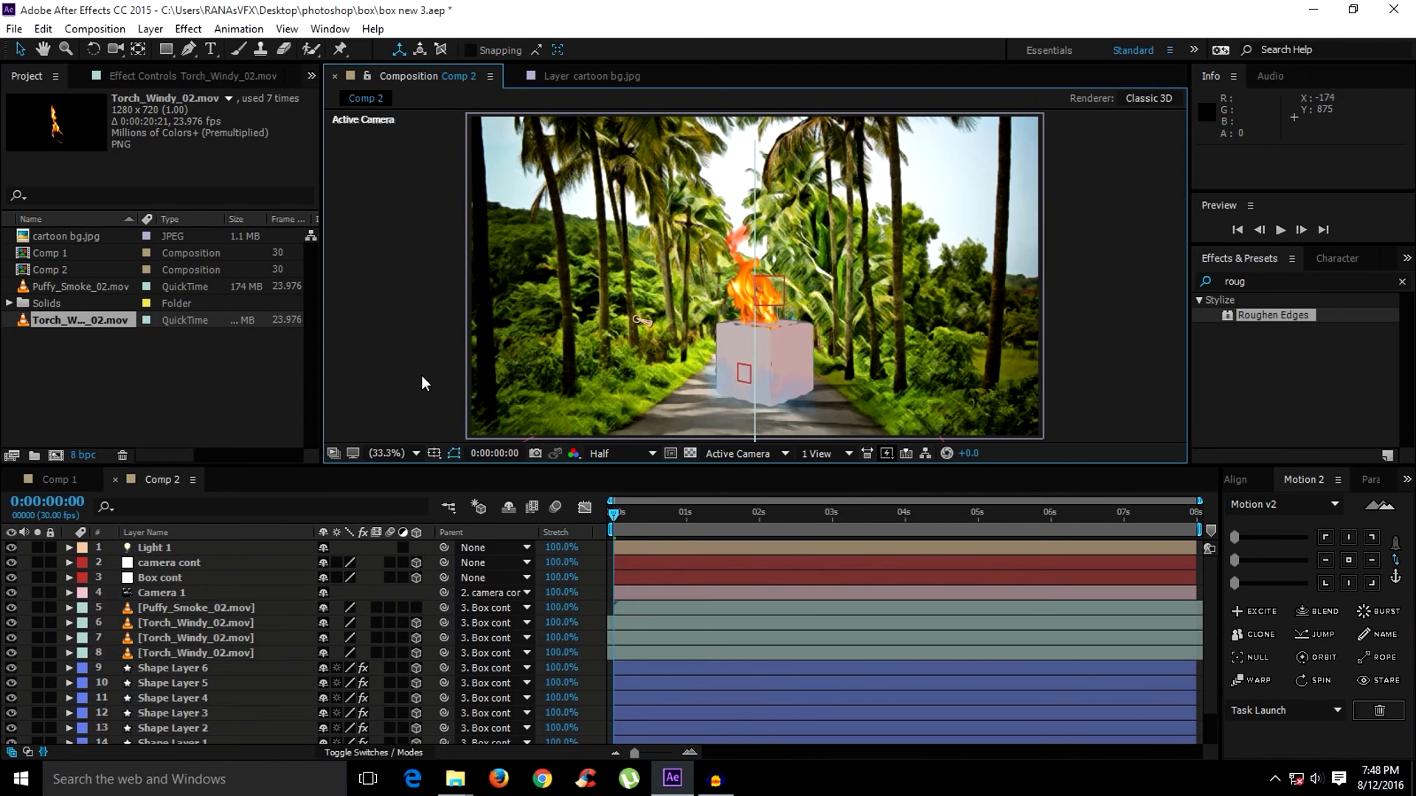
# Preview the animation and restack Light 1 directly below Camera 1, above the smoke and torch layers.
pyautogui.press('space')
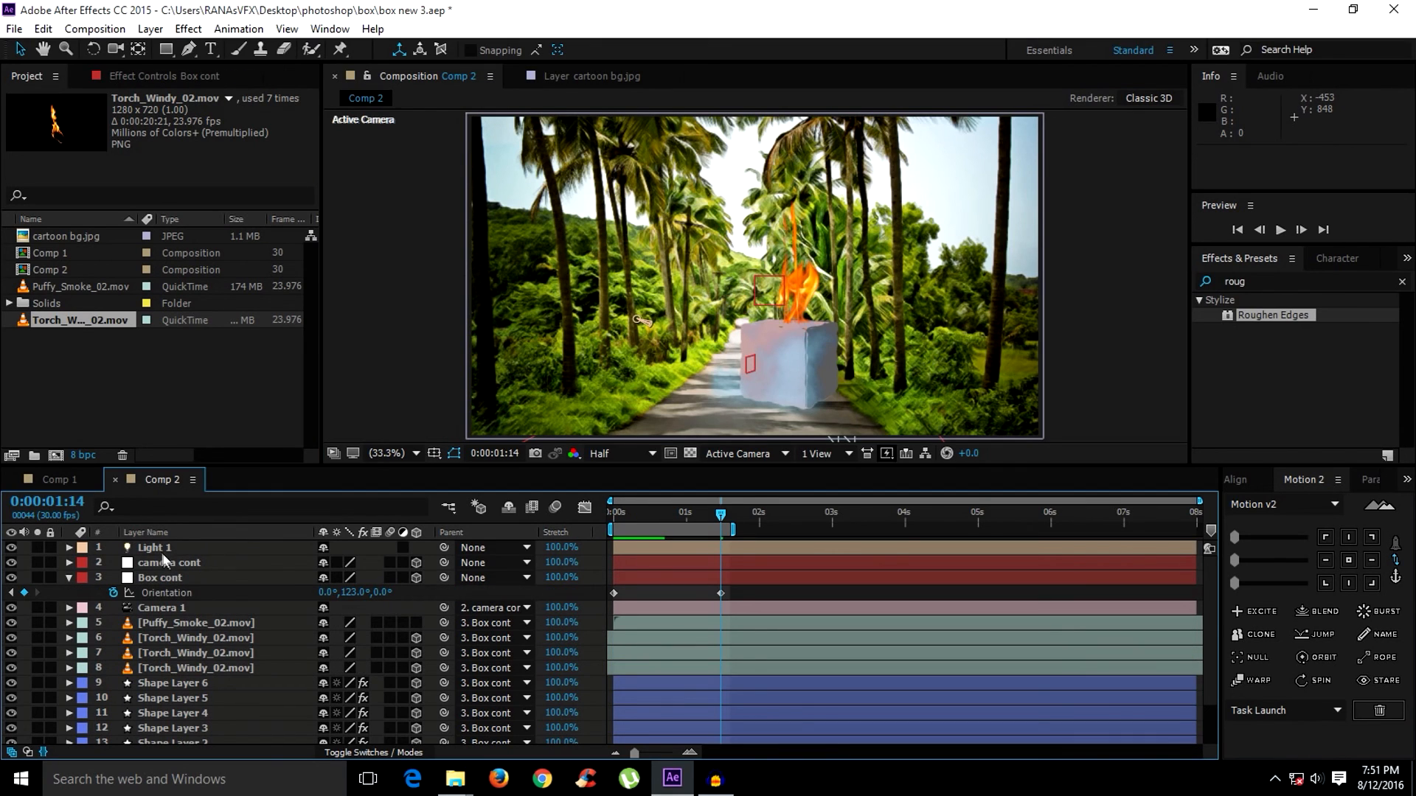
pyautogui.moveTo(168, 547); pyautogui.dragTo(175, 671)
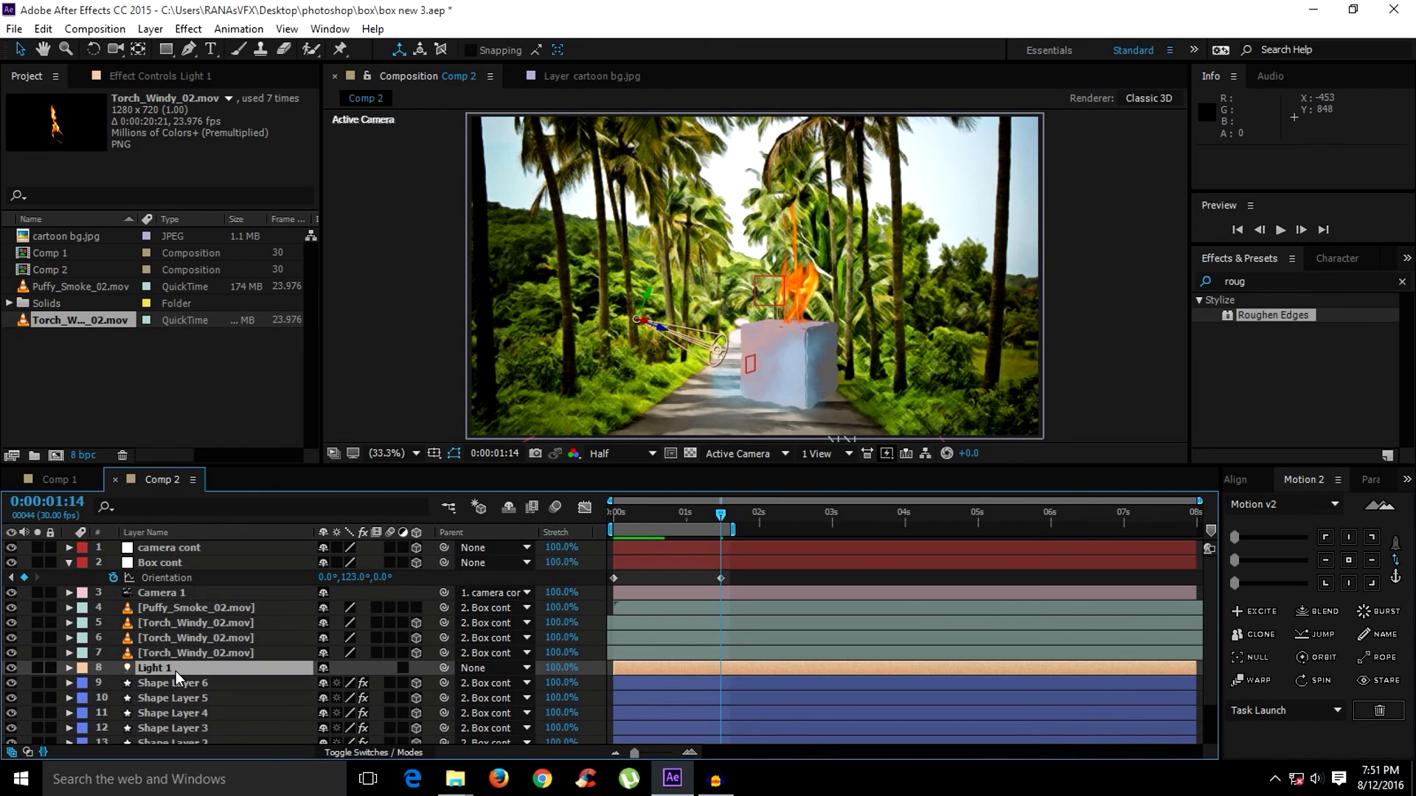
pyautogui.press('space')
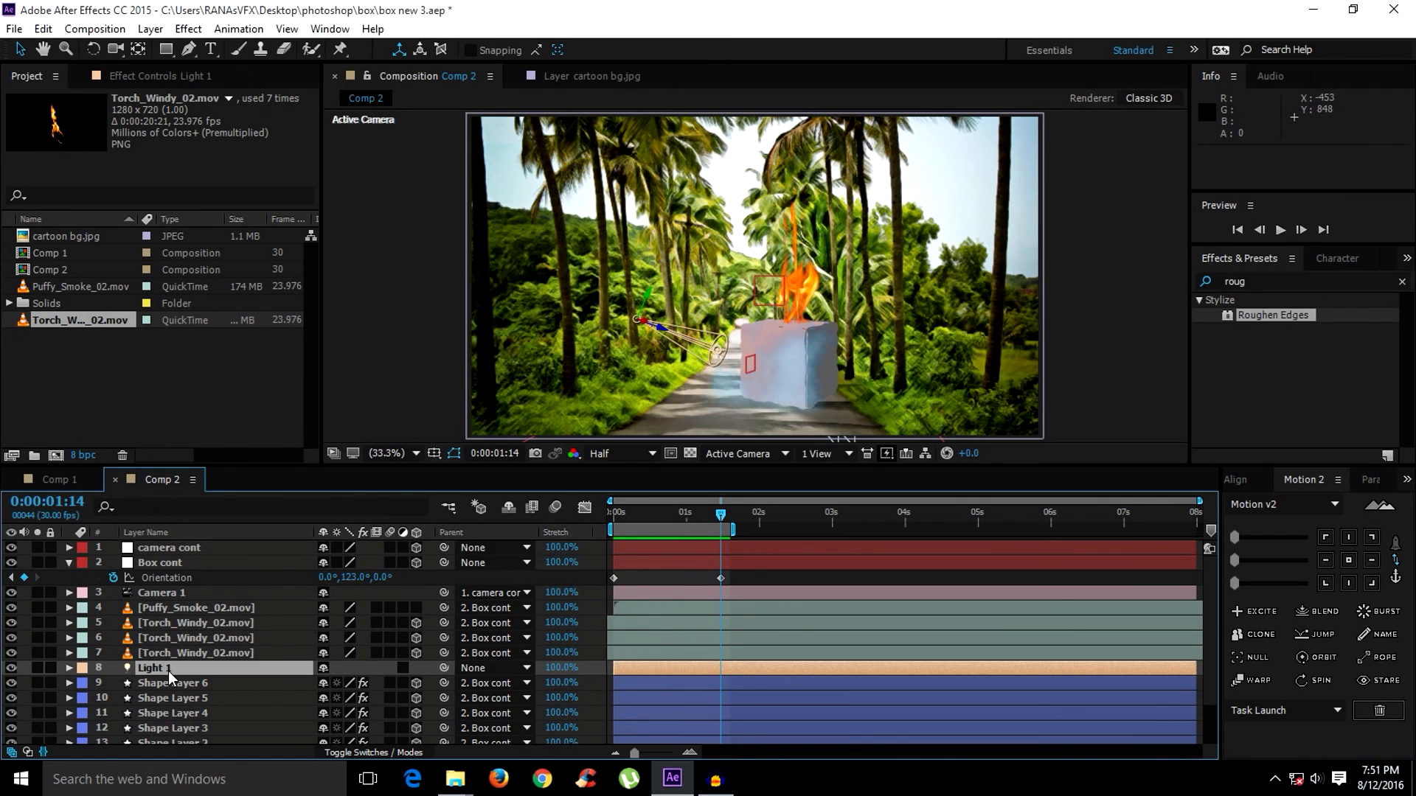
pyautogui.moveTo(168, 671); pyautogui.dragTo(197, 677)
pyautogui.scroll(-2, 181, 656)
pyautogui.moveTo(177, 618)
pyautogui.mouseDown()
pyautogui.moveTo(184, 544)
pyautogui.moveTo(150, 617)
pyautogui.mouseUp()
# Shift the Box cont null sideways along the road to position 853.1, 809.8, 81.6.
pyautogui.click(152, 563)
pyautogui.press('p')
pyautogui.moveTo(343, 583); pyautogui.dragTo(590, 581)
pyautogui.moveTo(652, 463); pyautogui.dragTo(651, 471)
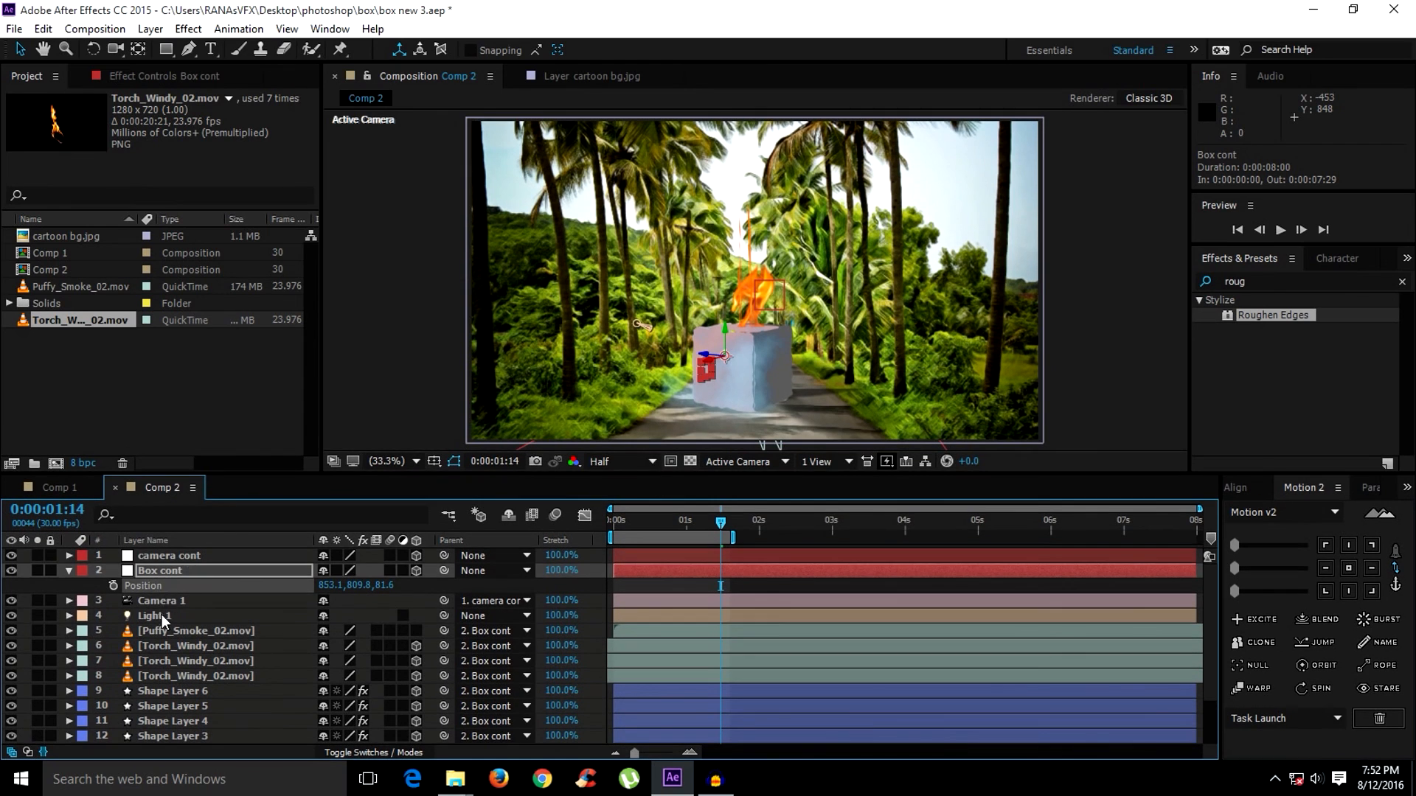
# Open Light 1's settings and accept a shadow-casting spot light with intensity 73%, cone angle 23° and cone feather 31%.
pyautogui.click(168, 617)
pyautogui.click(150, 29)
pyautogui.click(189, 69)
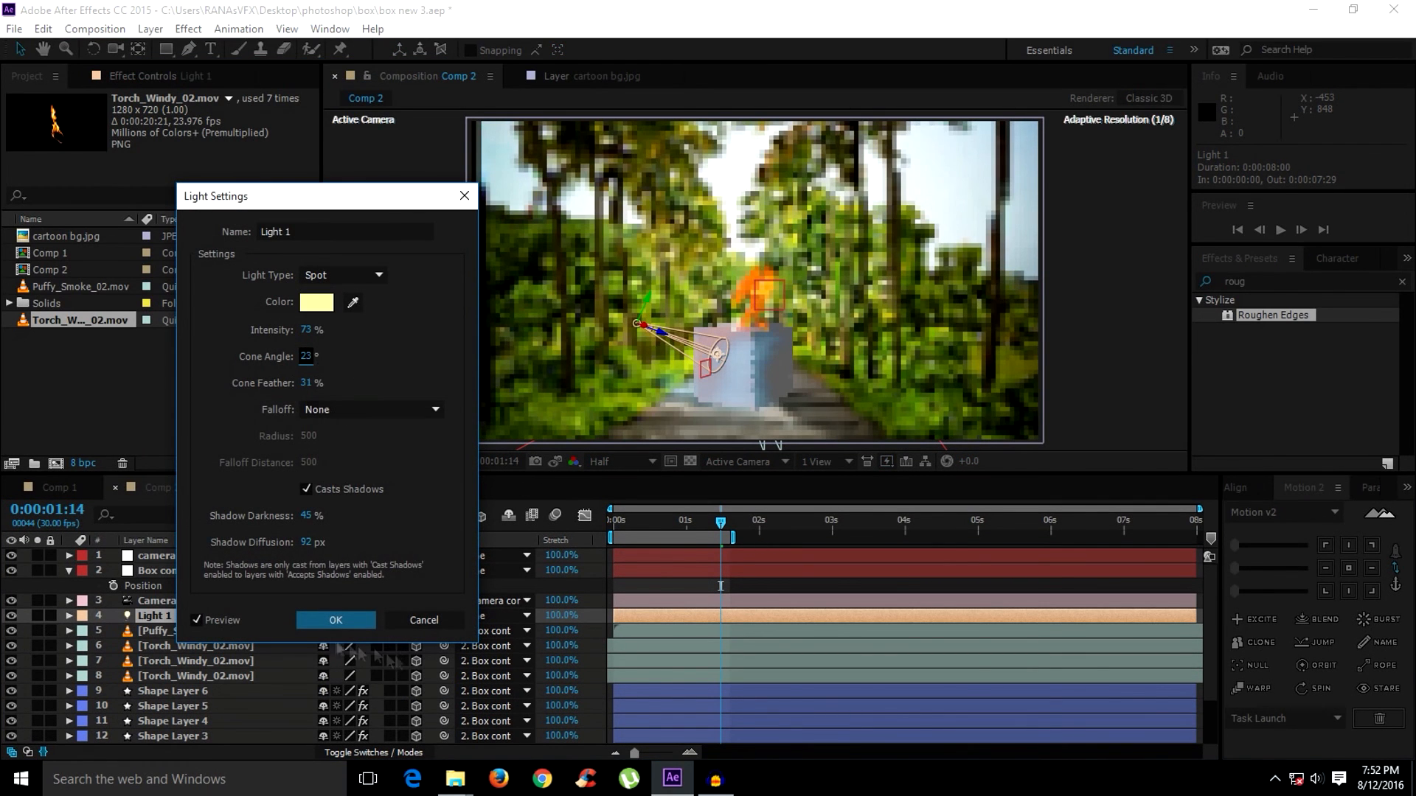
pyautogui.click(336, 620)
# Play back the work area twice to review the burning box's rotation and lighting.
pyautogui.press('space')
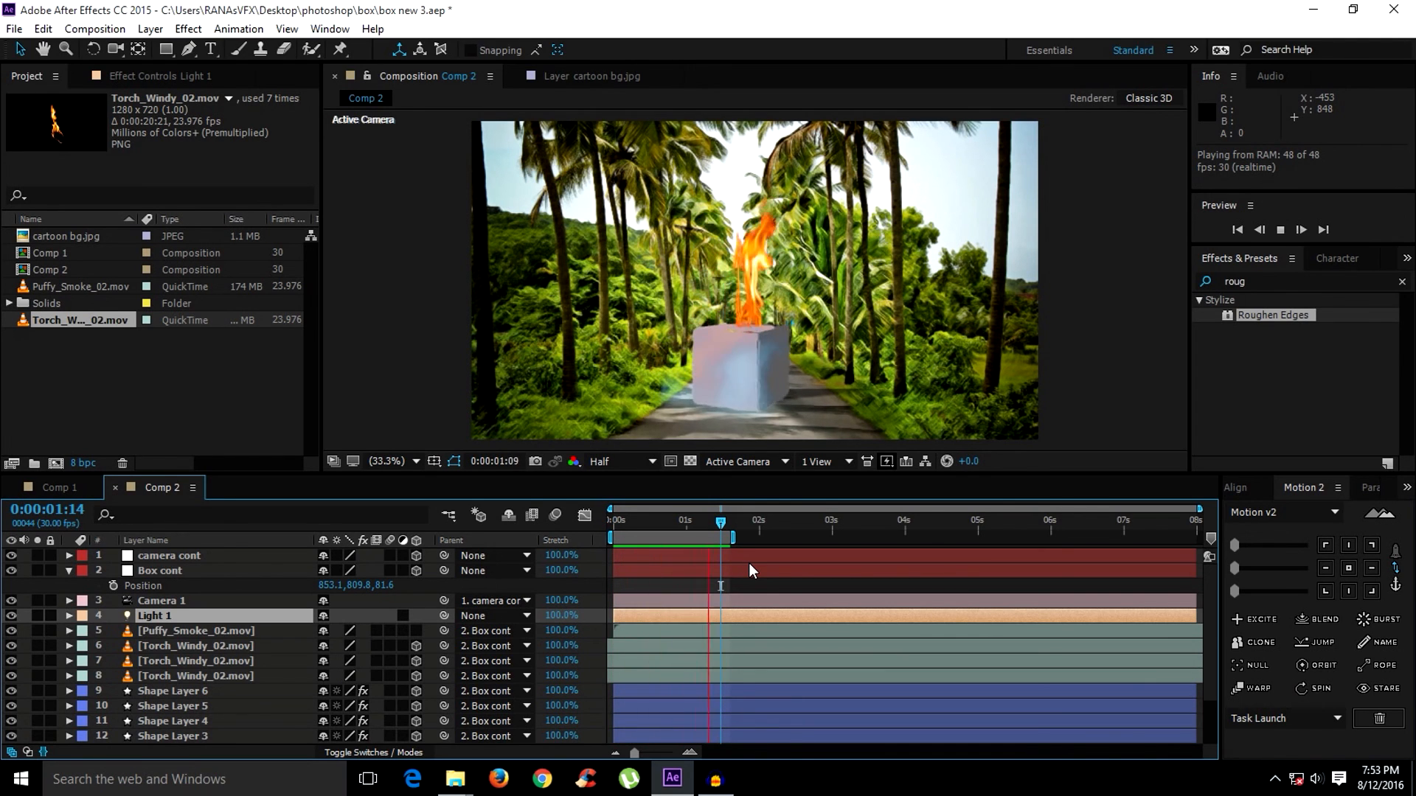
pyautogui.press('space')
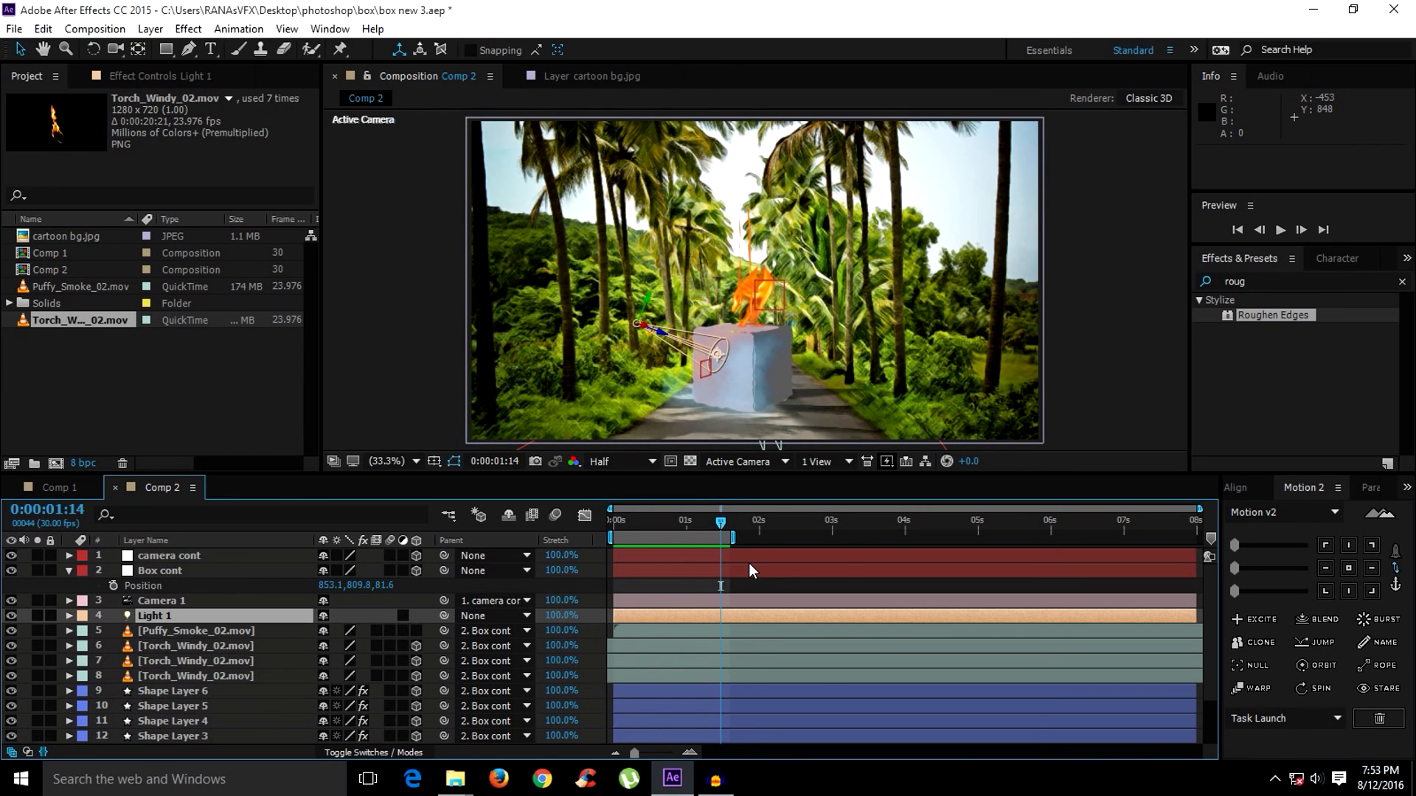
pyautogui.press('space')
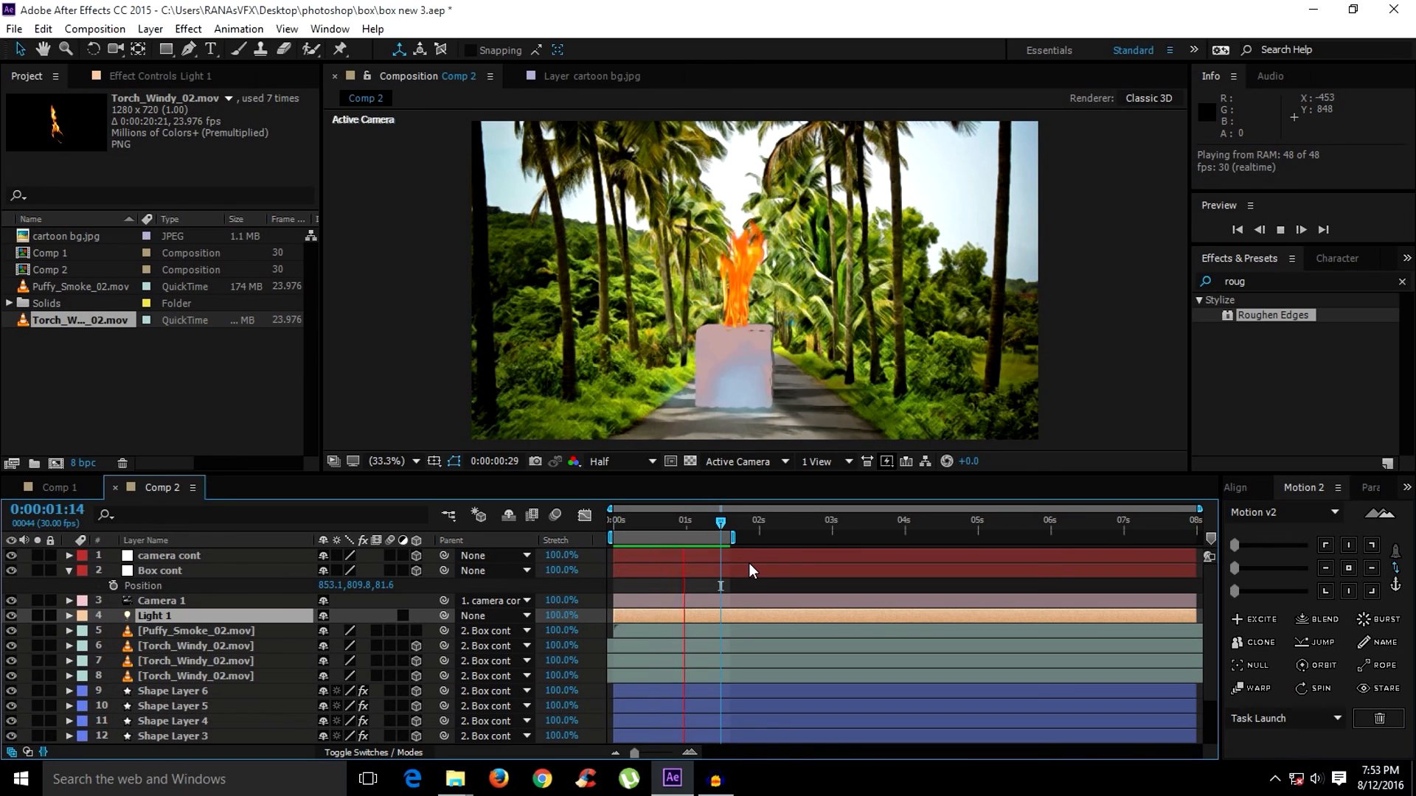
pyautogui.press('space')
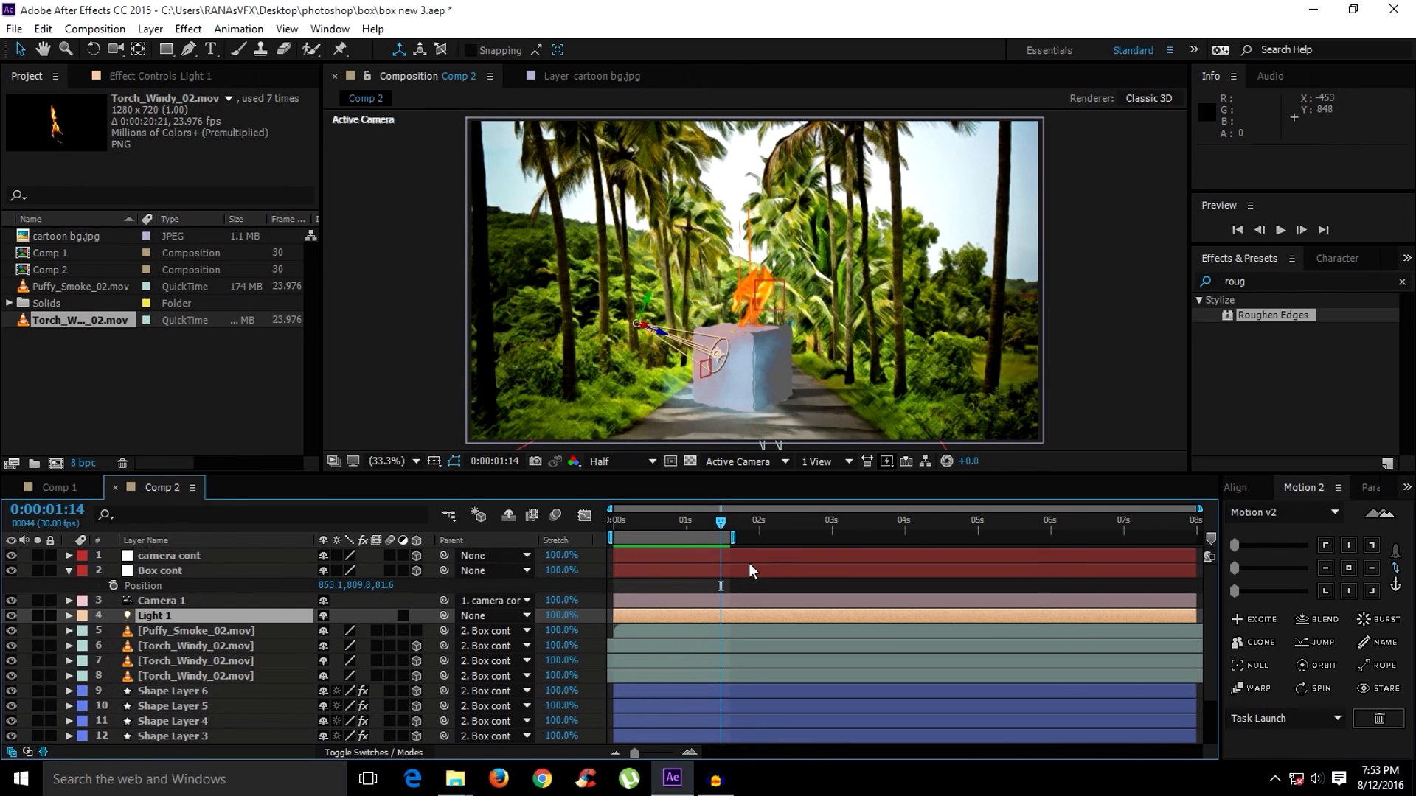